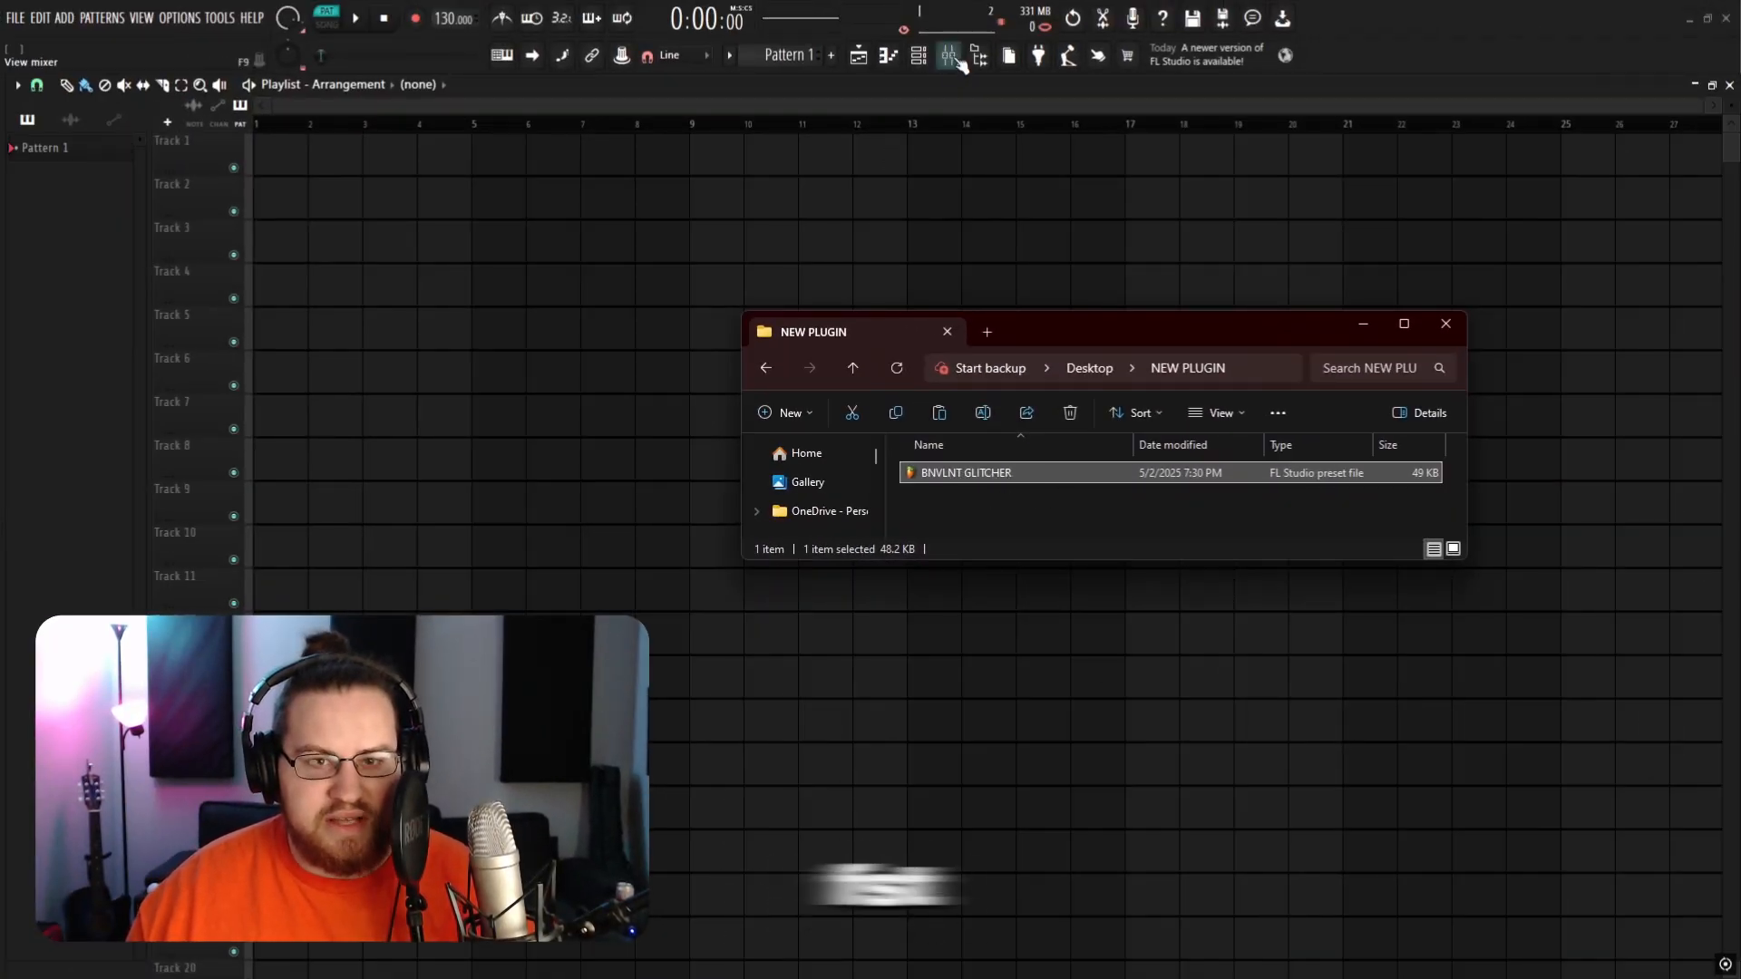
Step: Open the mixer and load the BNVLNT GLITCHER preset file from the NEW PLUGIN folder onto insert 6
drag(1156, 321, 1740, 354)
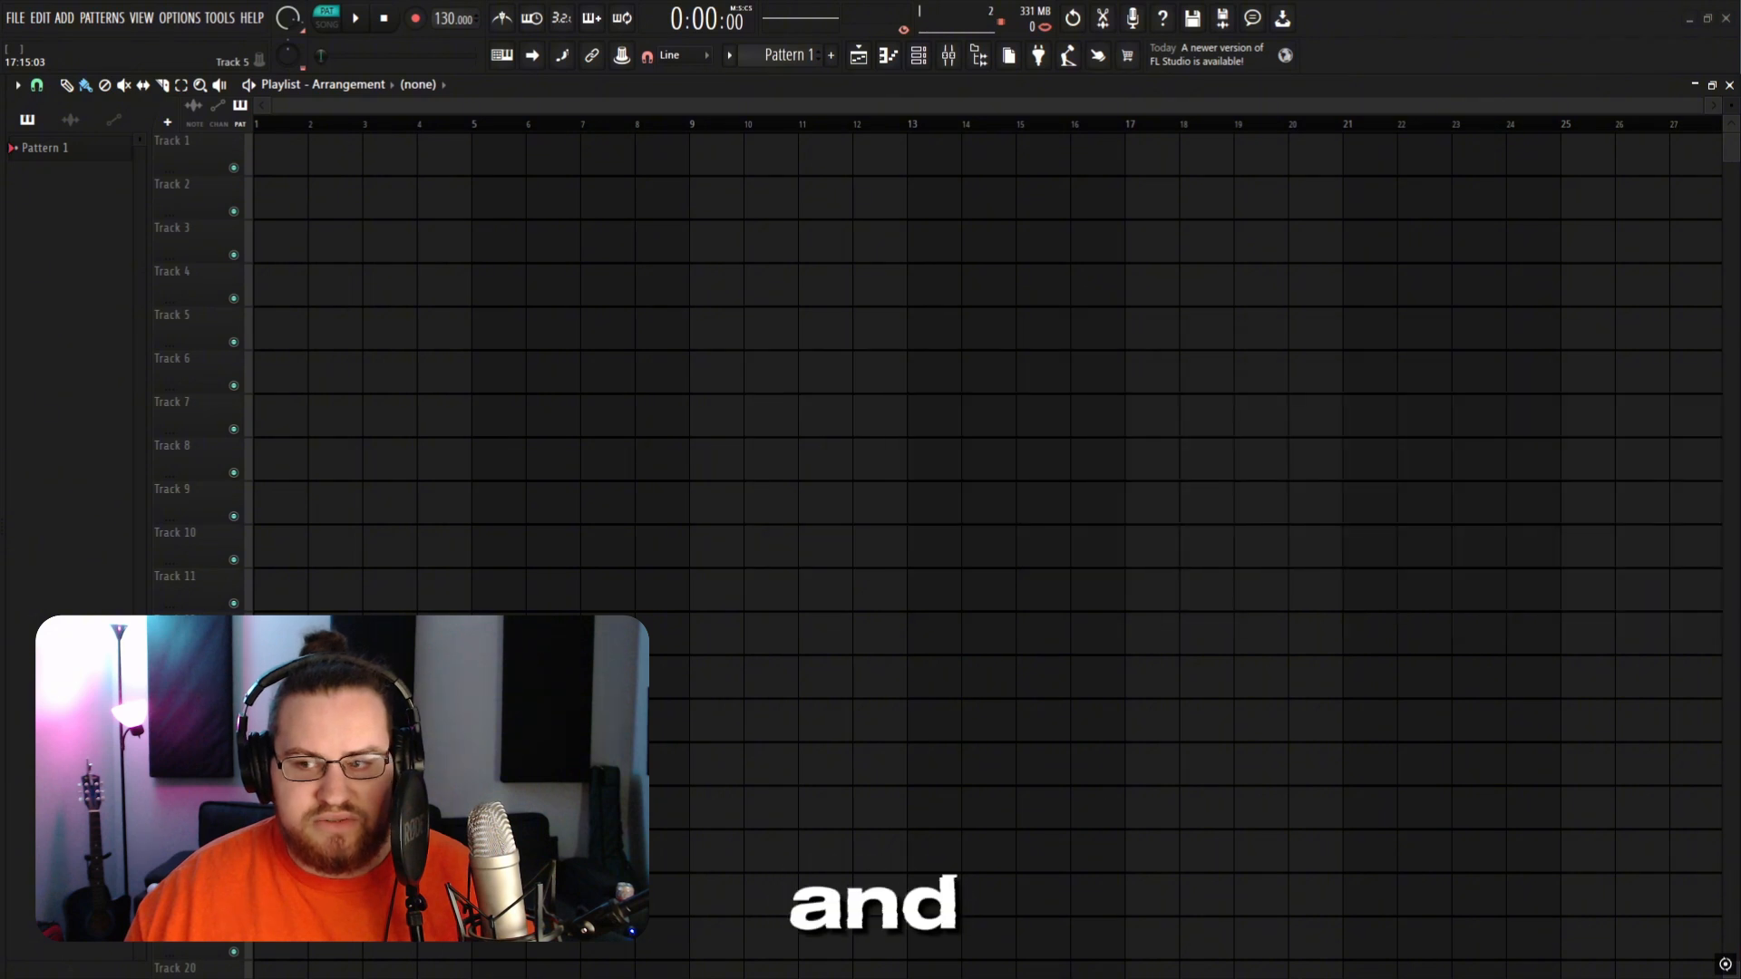
click(949, 57)
drag(1016, 311, 762, 253)
click(710, 350)
click(827, 354)
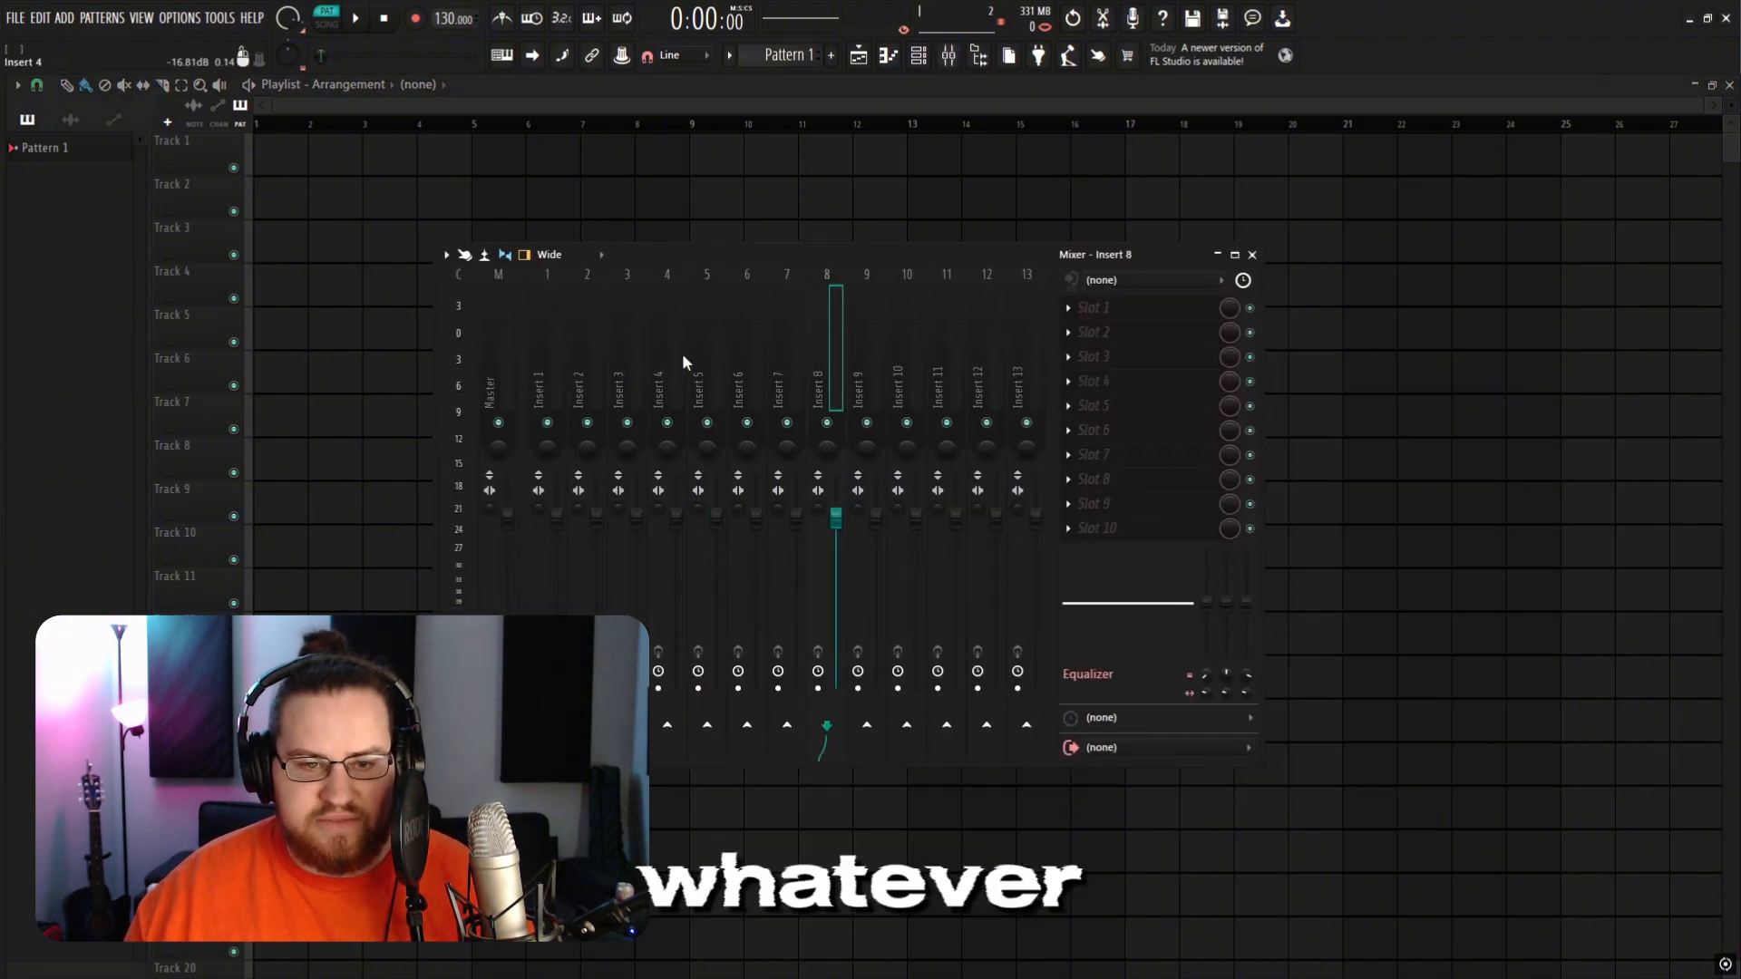
click(749, 357)
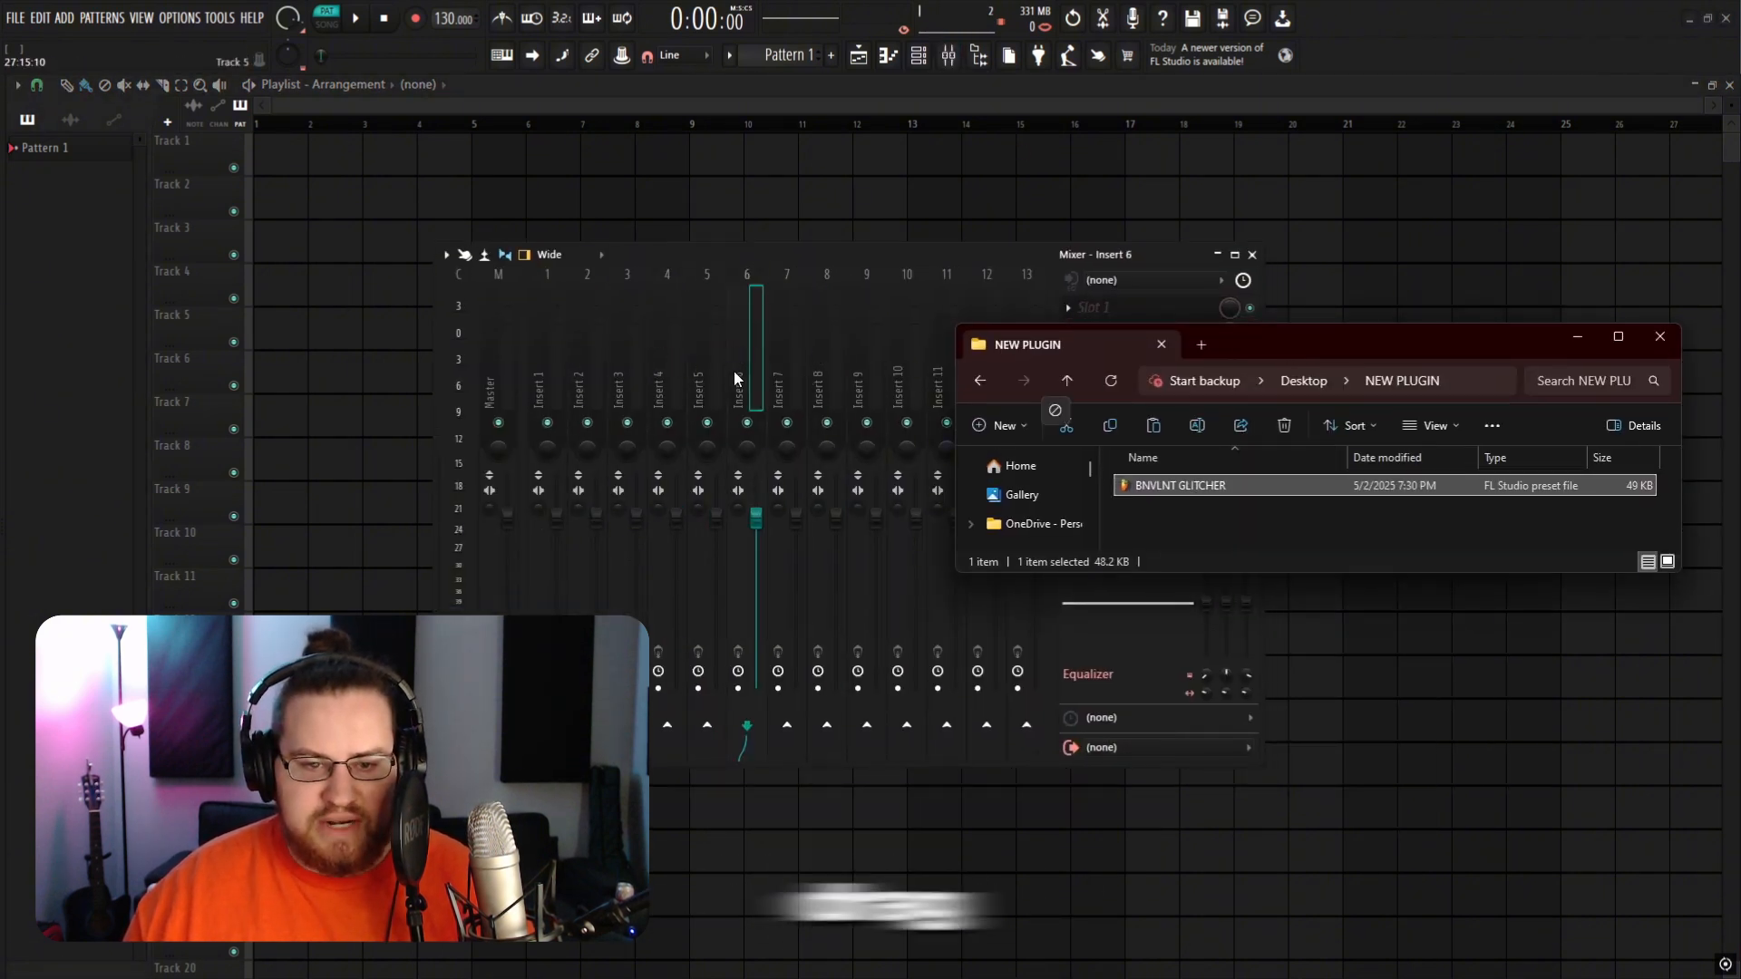
drag(733, 372, 734, 372)
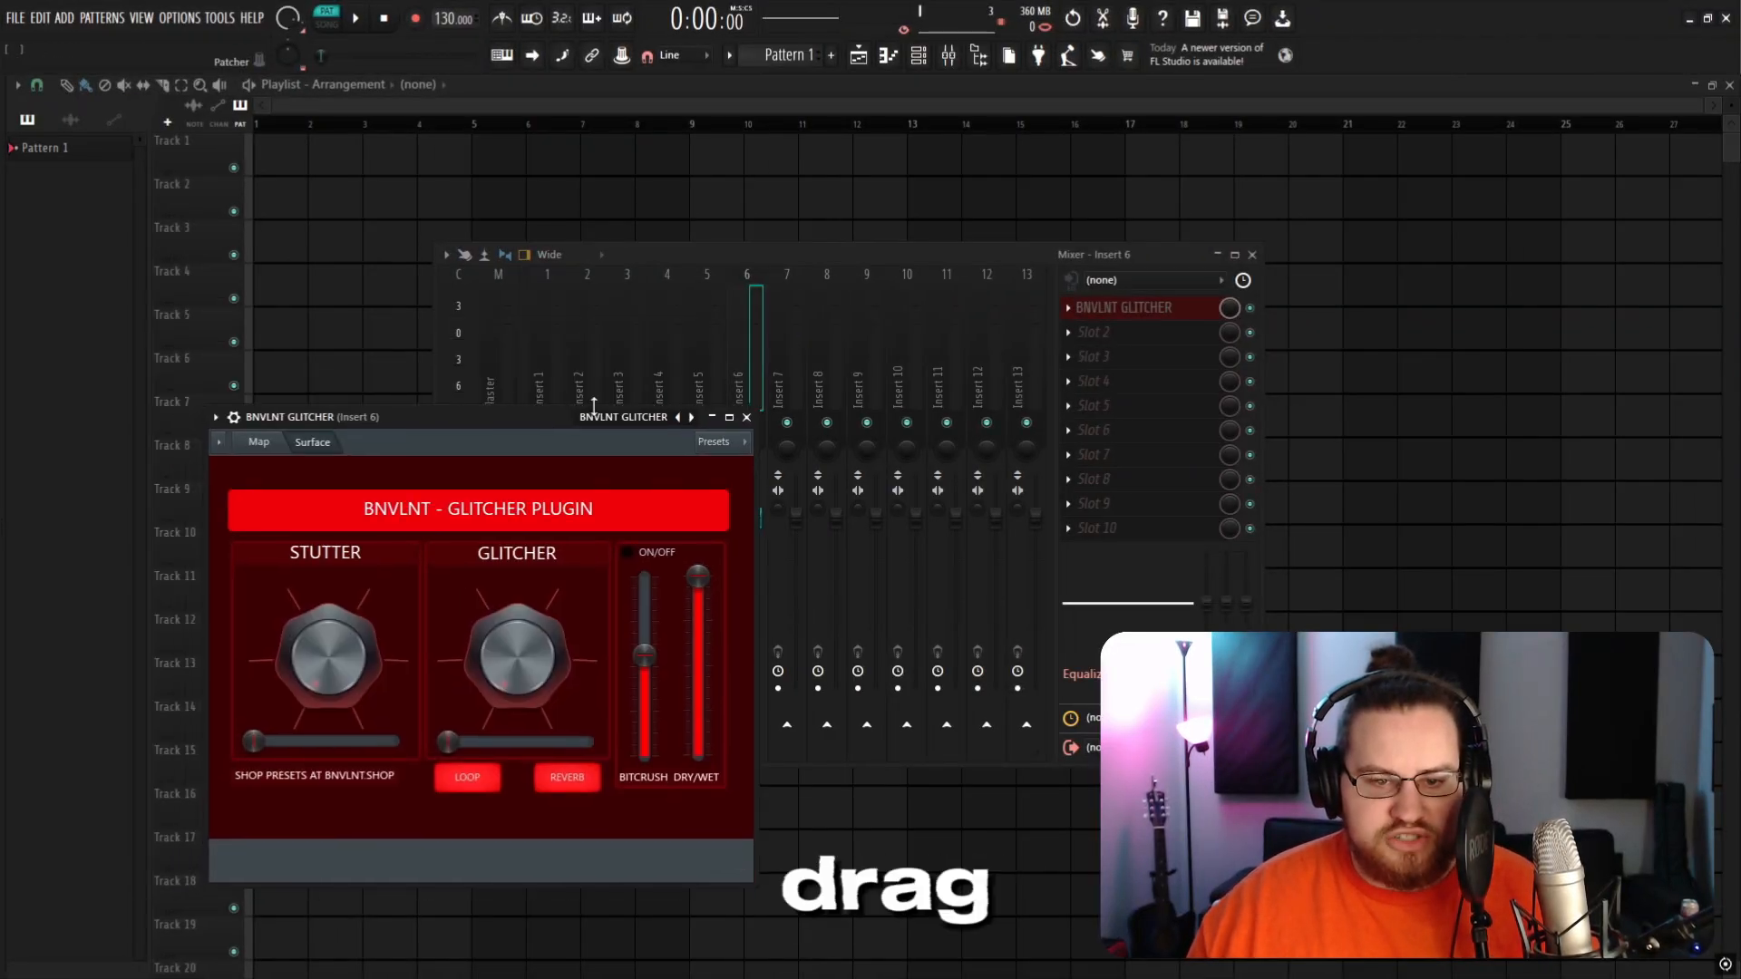
Step: Load the BNVLNT mixer track state onto insert 7
drag(583, 416, 1581, 372)
click(827, 381)
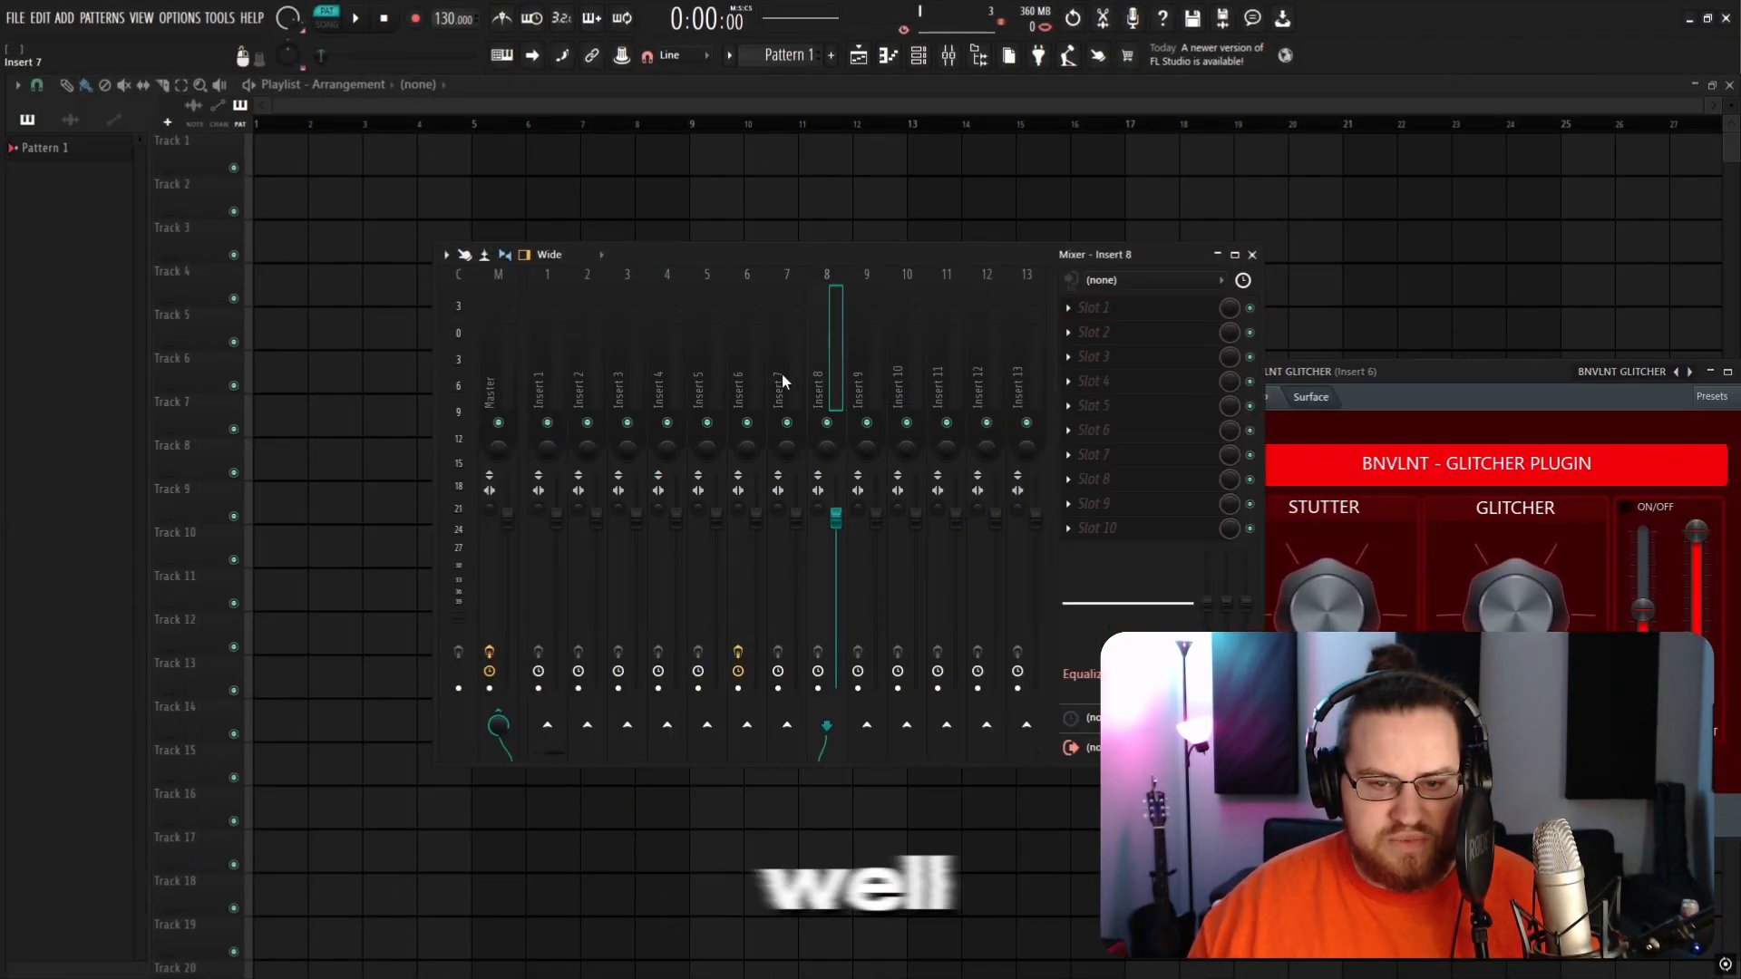
click(784, 380)
right_click(798, 281)
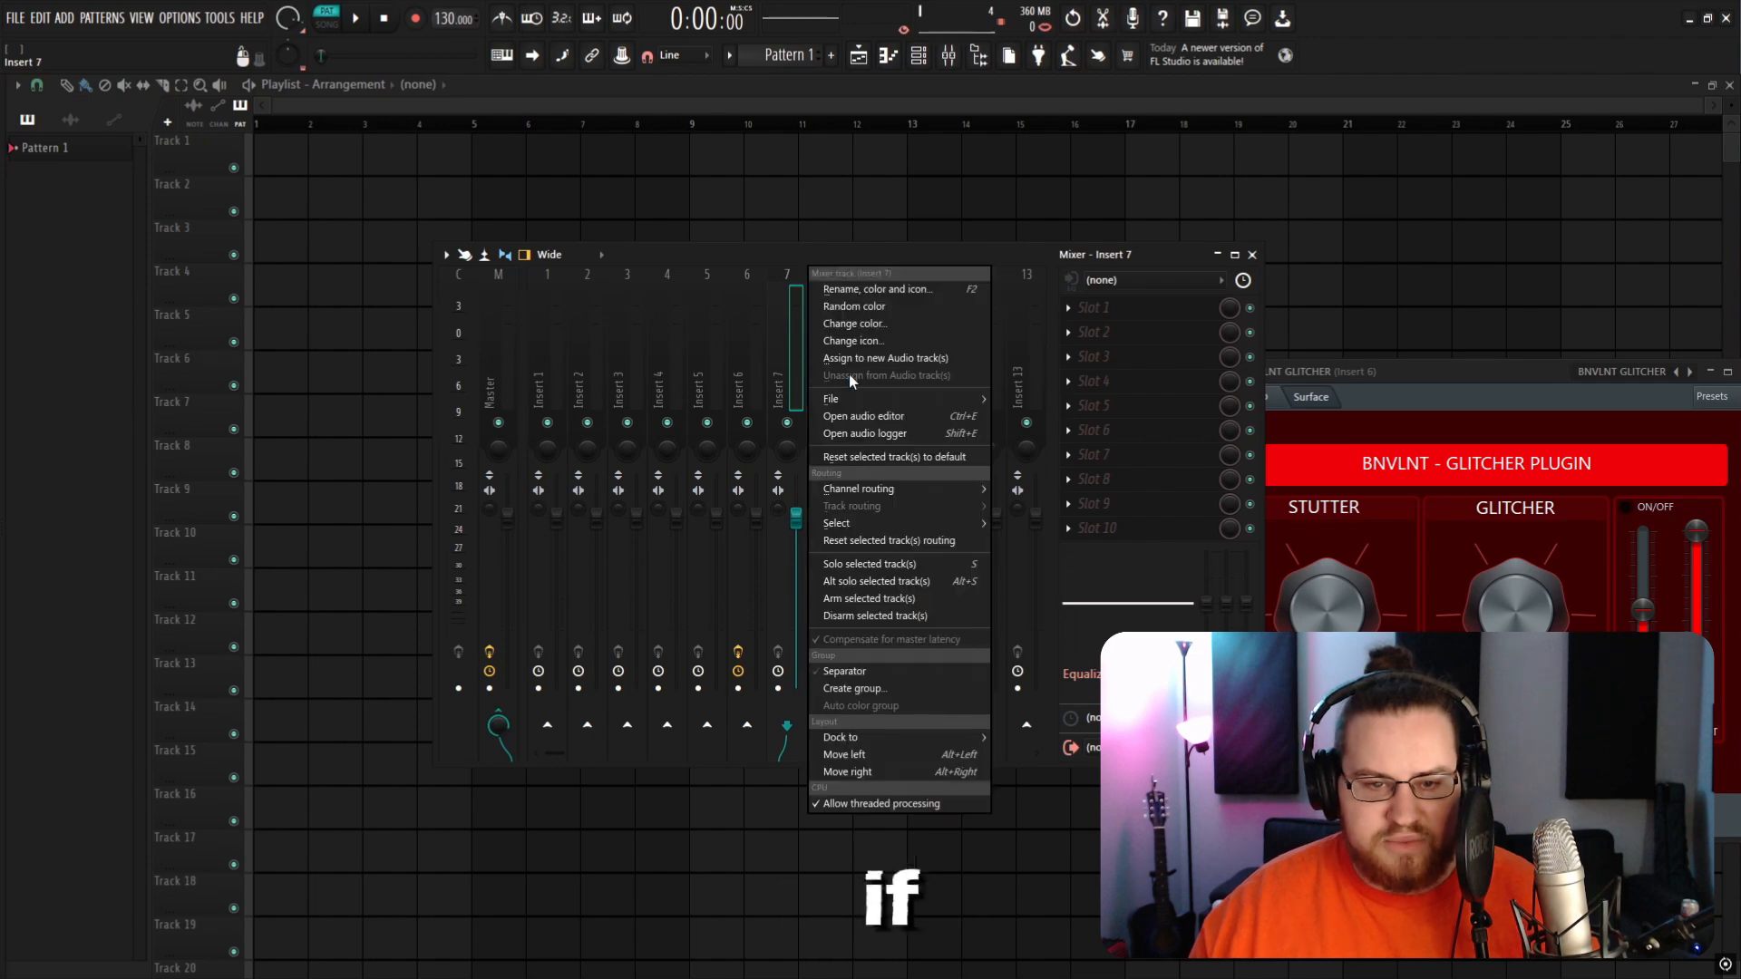
mouse_move(857, 400)
click(747, 573)
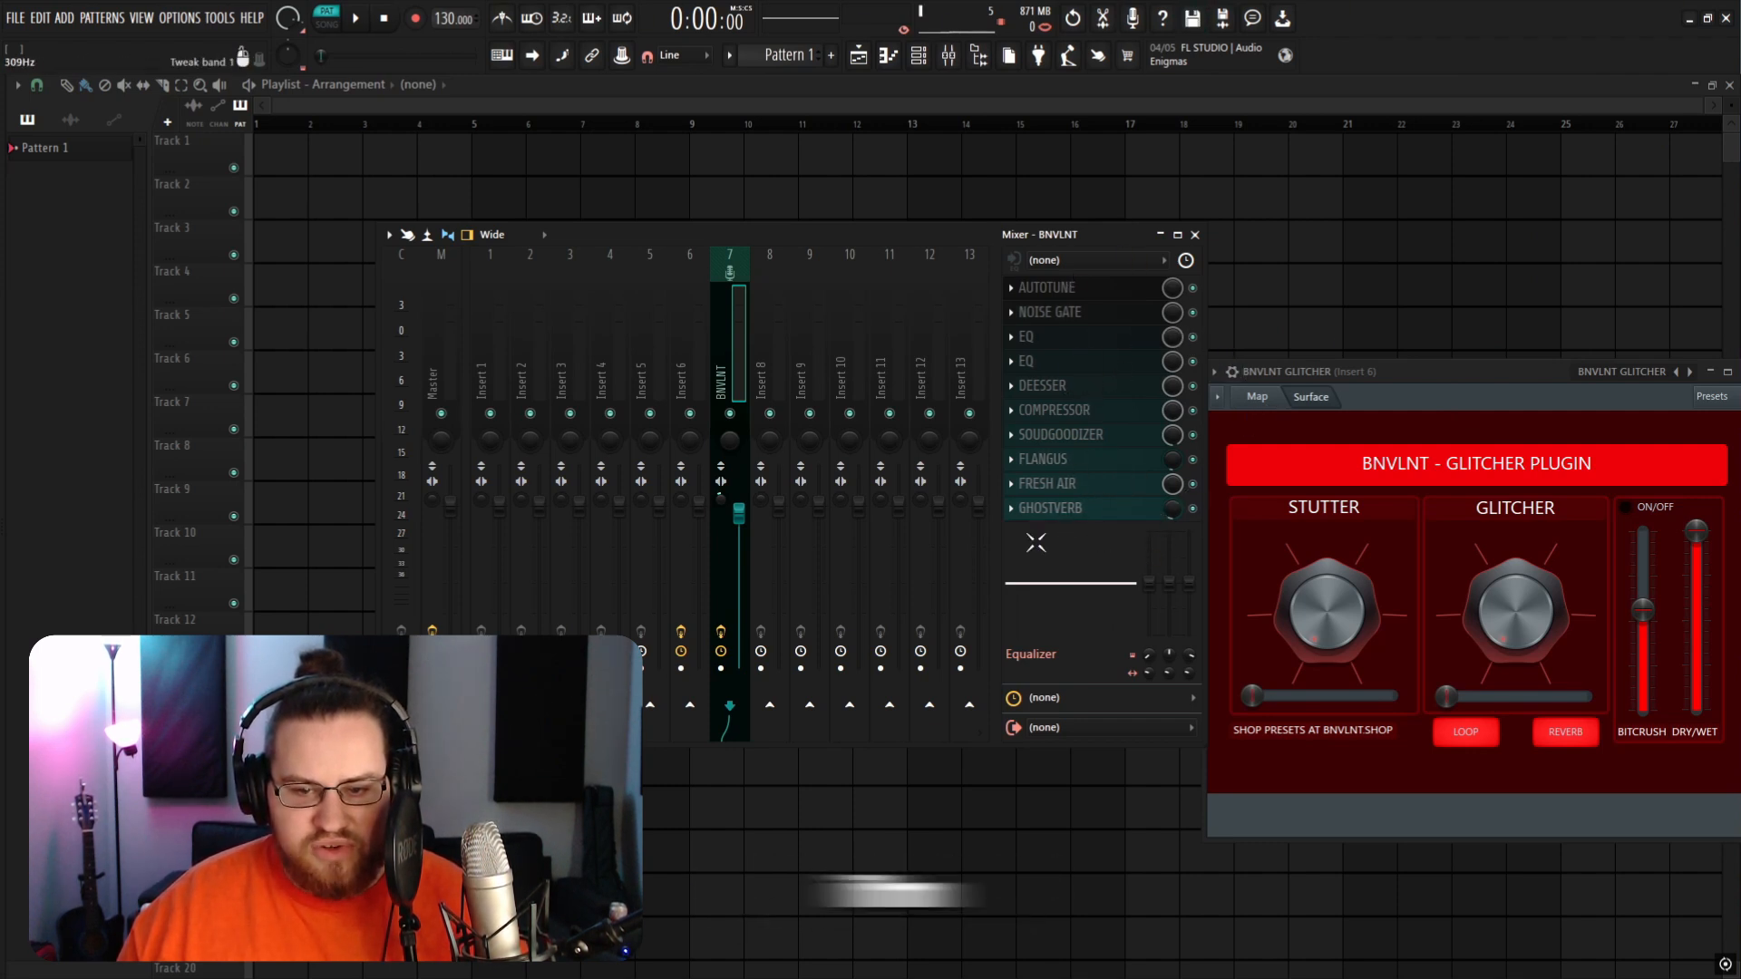
Step: Delete the GHOSTVERB plugin from the last effect slot of the BNVLNT insert
click(1011, 509)
click(1030, 535)
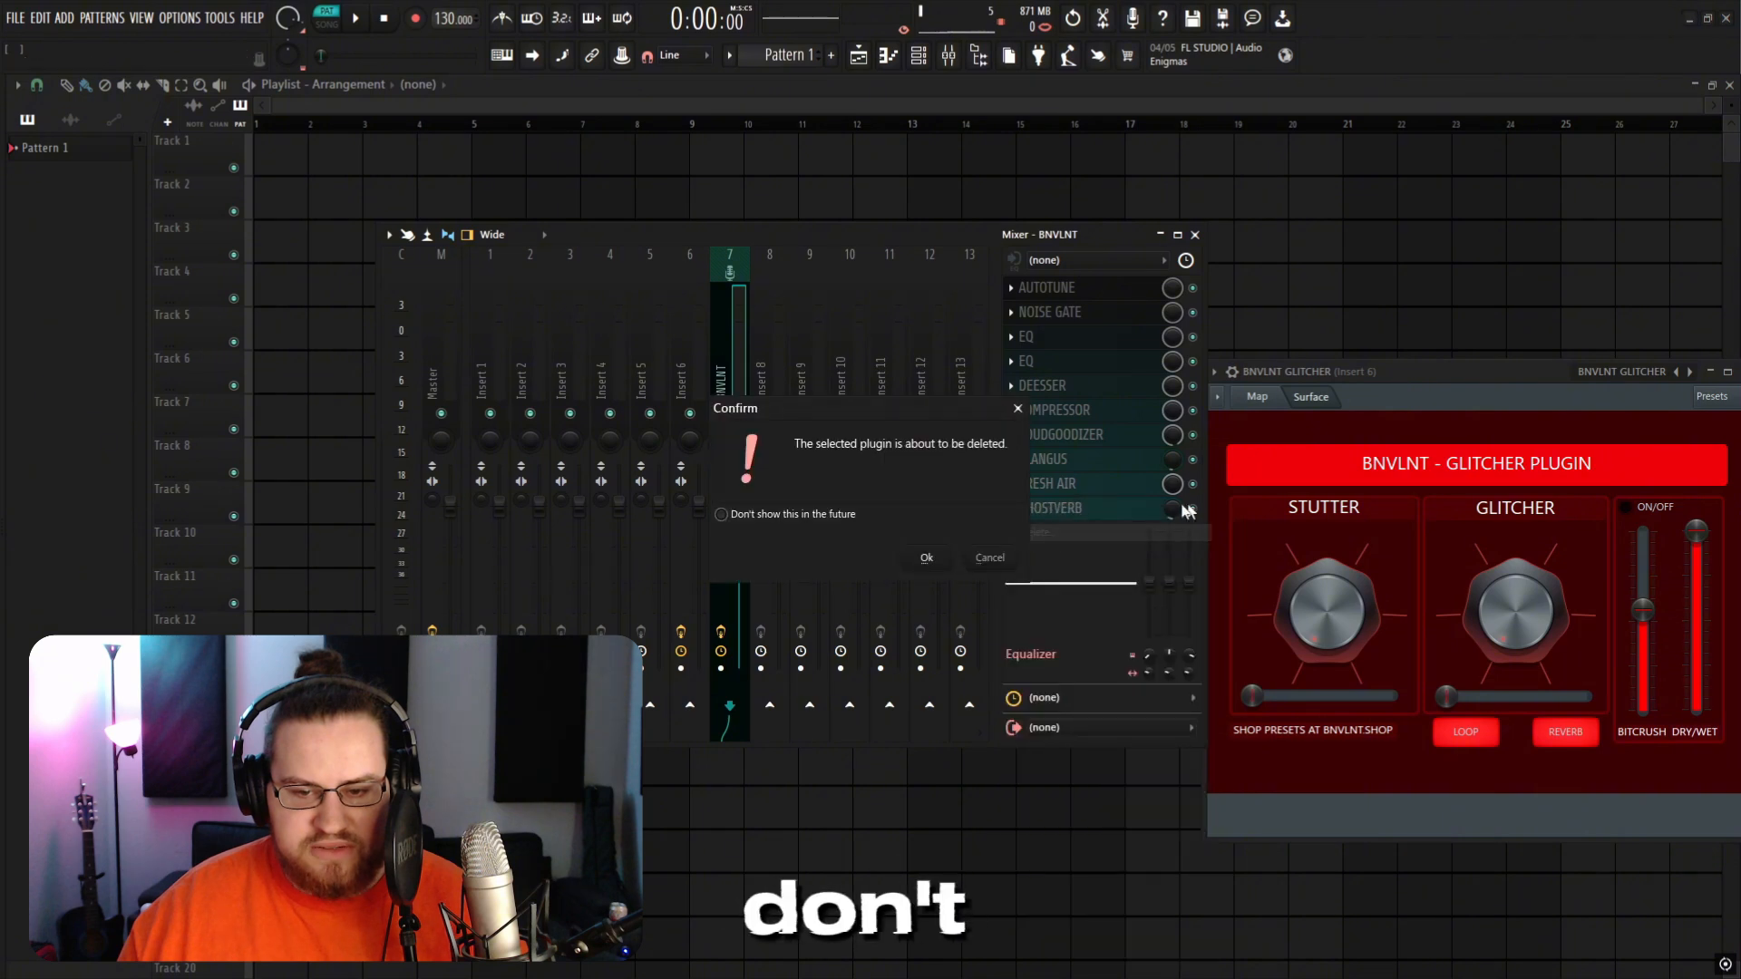
click(923, 554)
Step: Load the BNVLNT GLITCHER preset file into the freed last slot of the BNVLNT insert
key(alt+Tab)
drag(1345, 319, 1540, 337)
drag(1406, 492, 1152, 523)
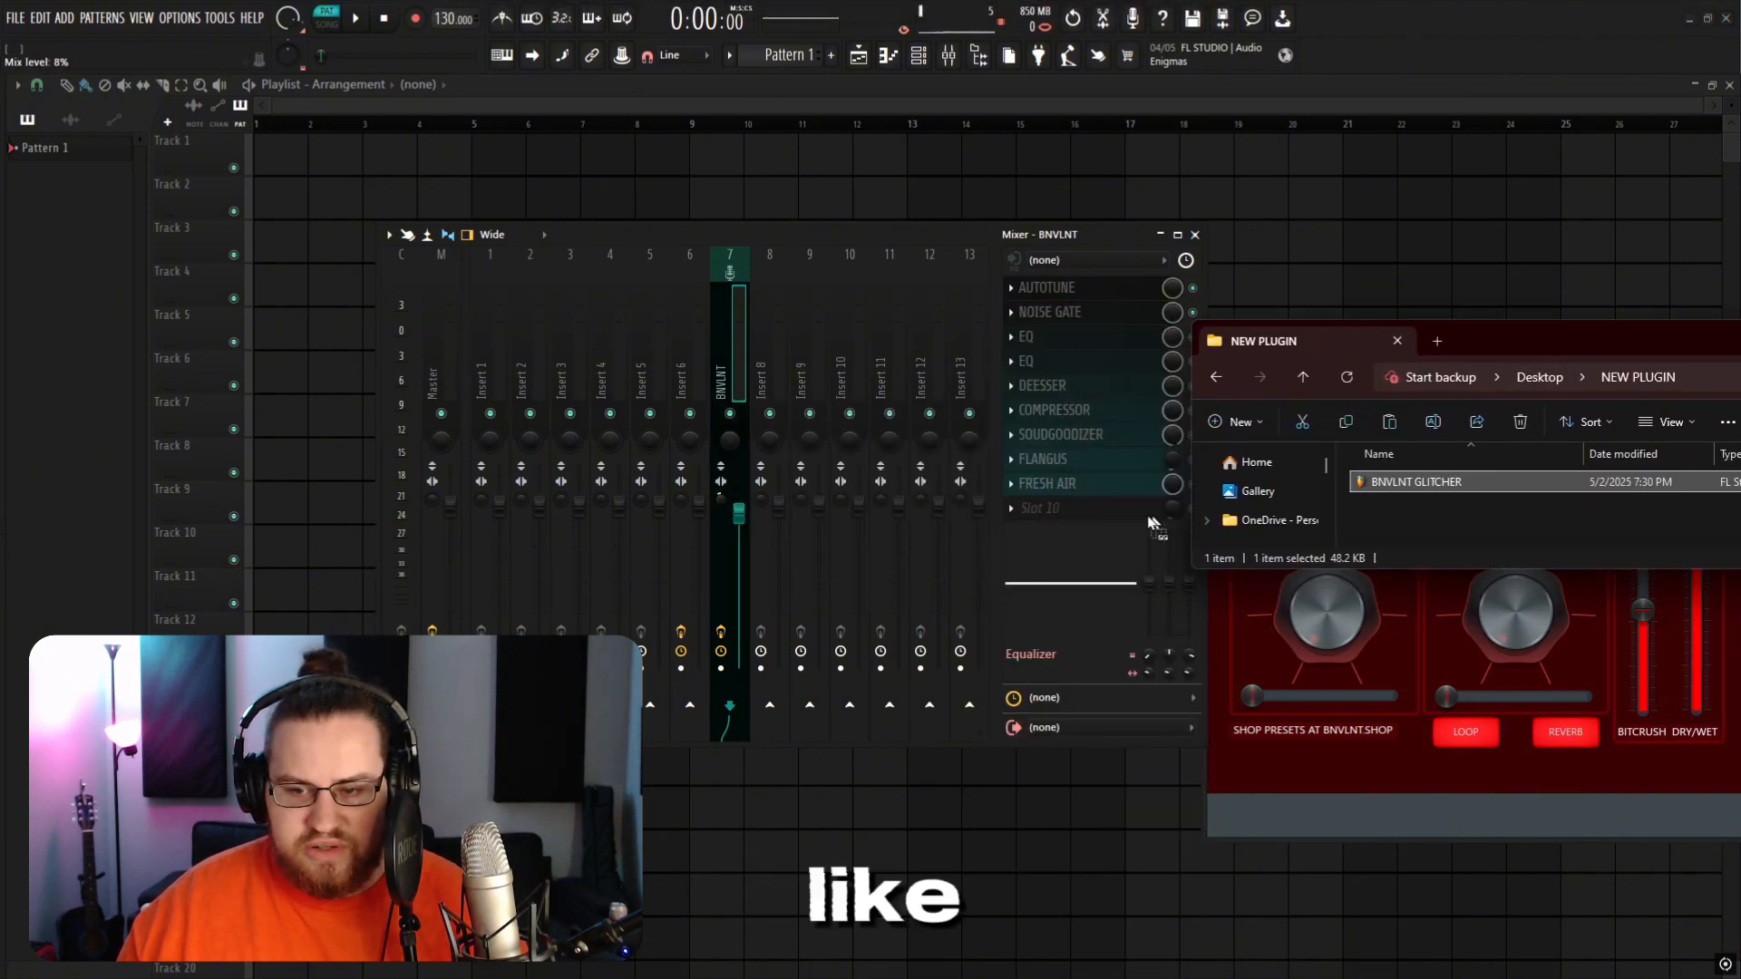
drag(1041, 509, 1041, 509)
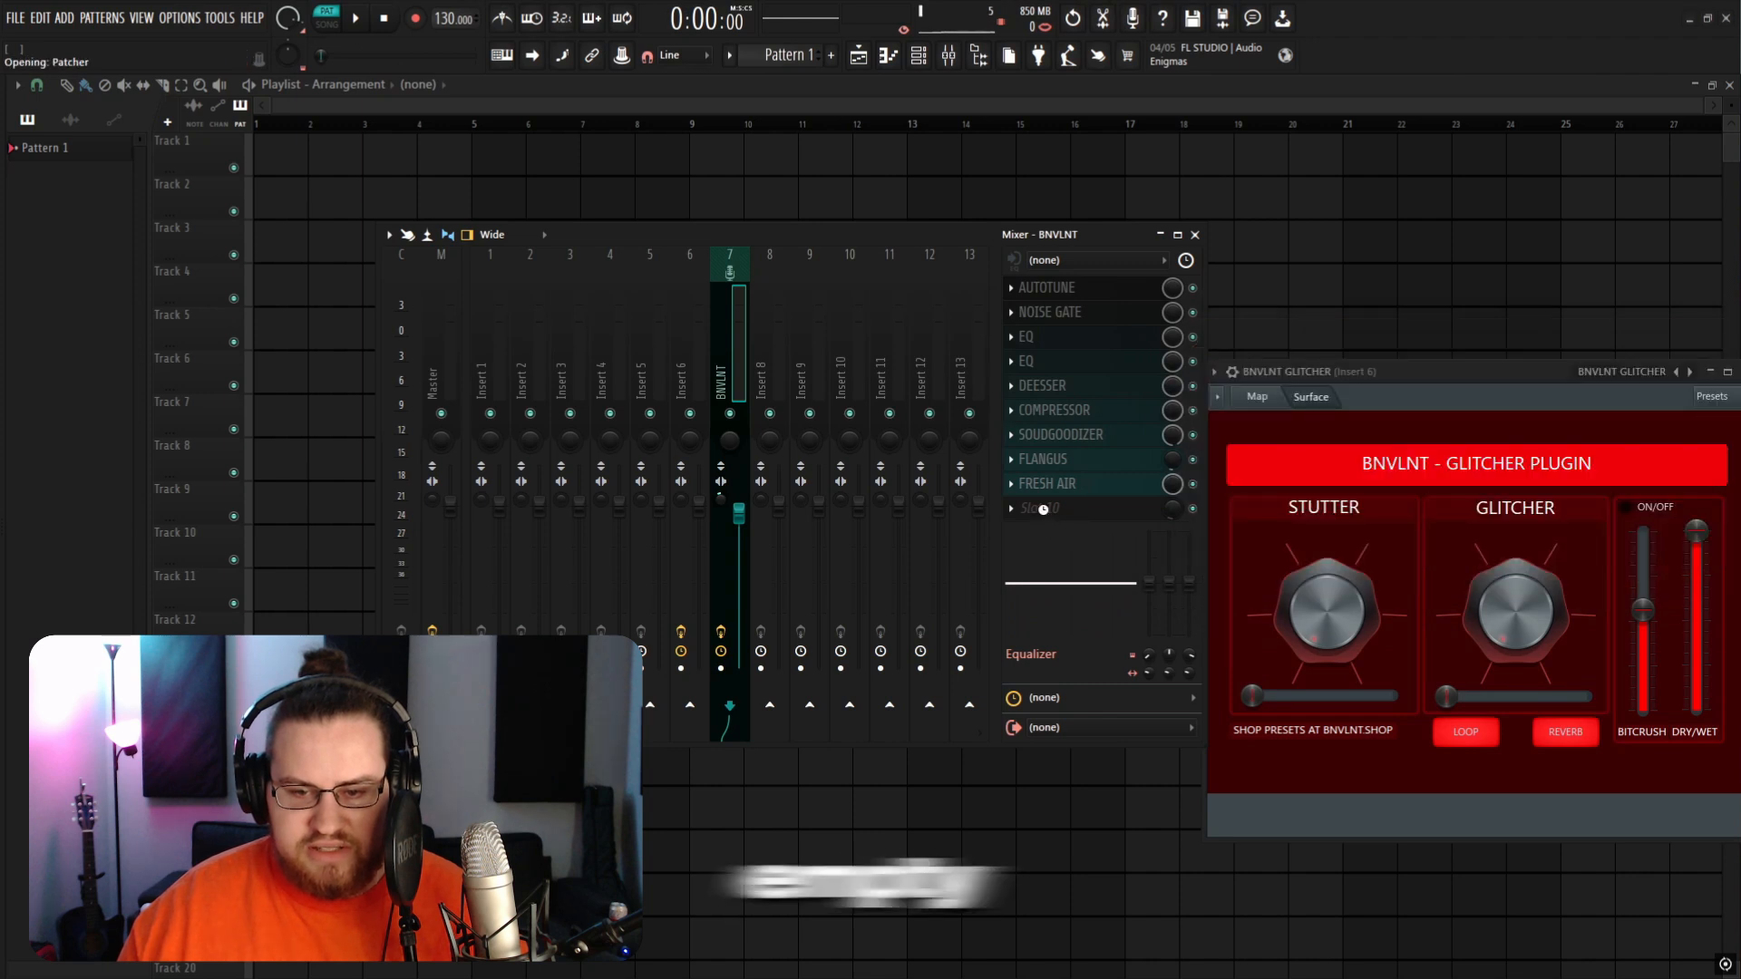
click(826, 164)
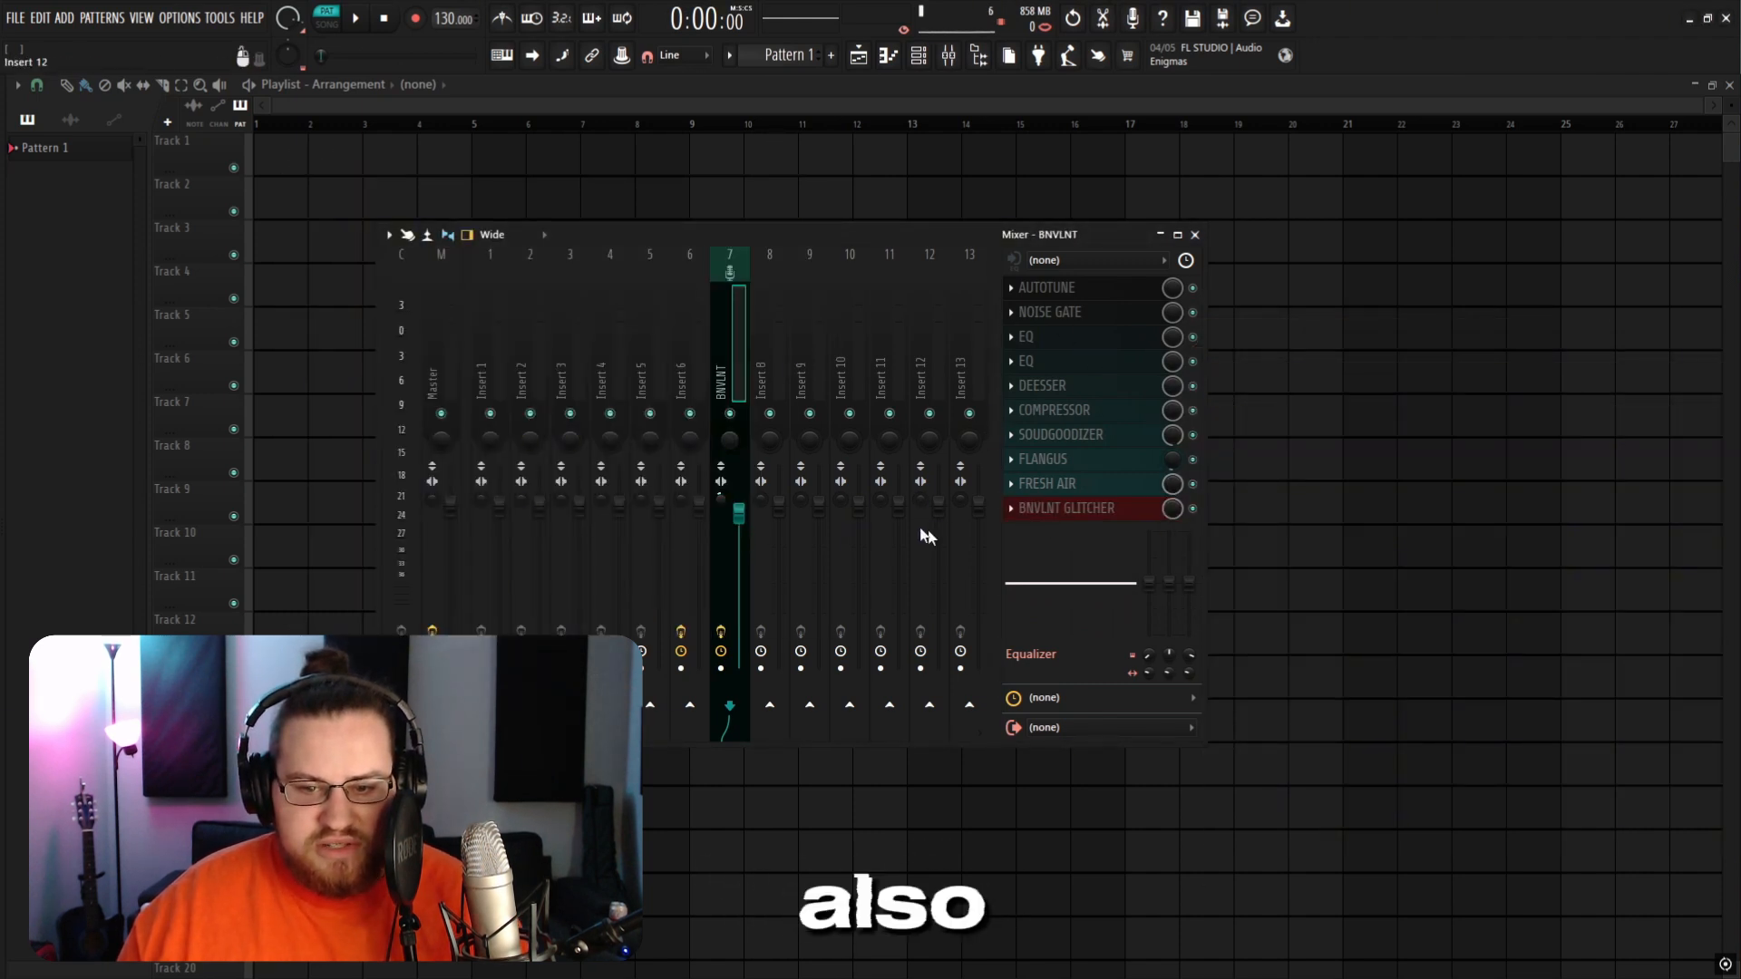
Step: Load the "heygwuapo main (bnvlnt preset)" mixer track state onto insert 8
right_click(766, 311)
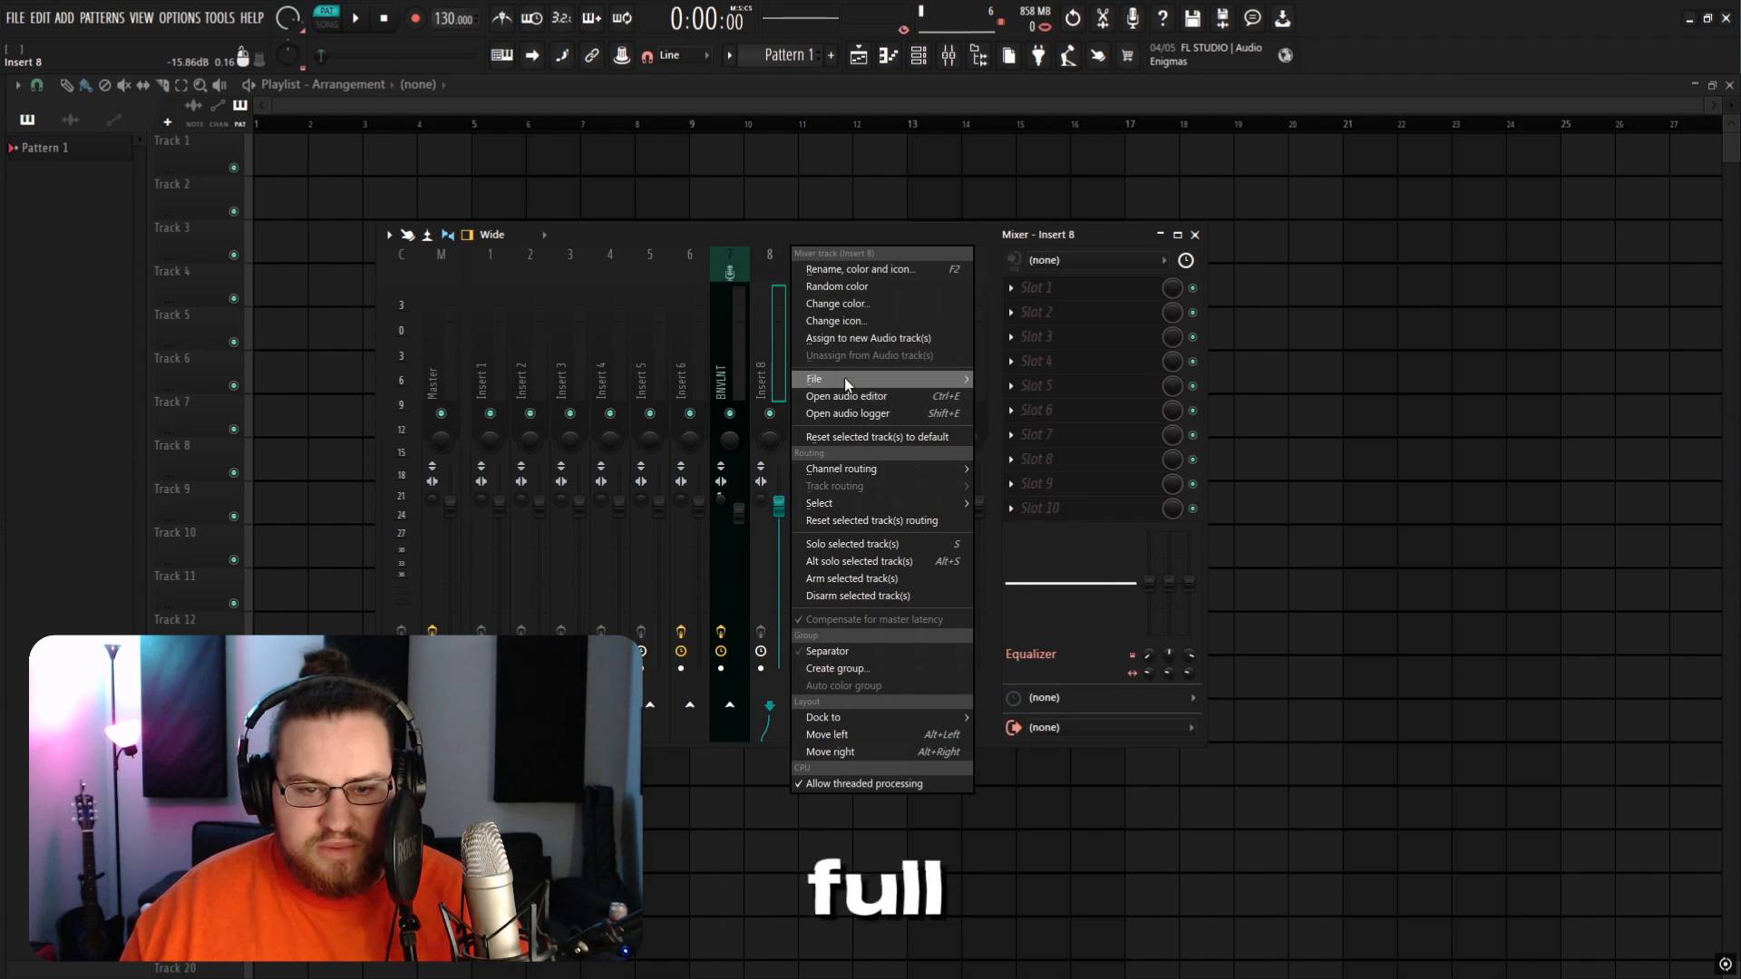
mouse_move(846, 377)
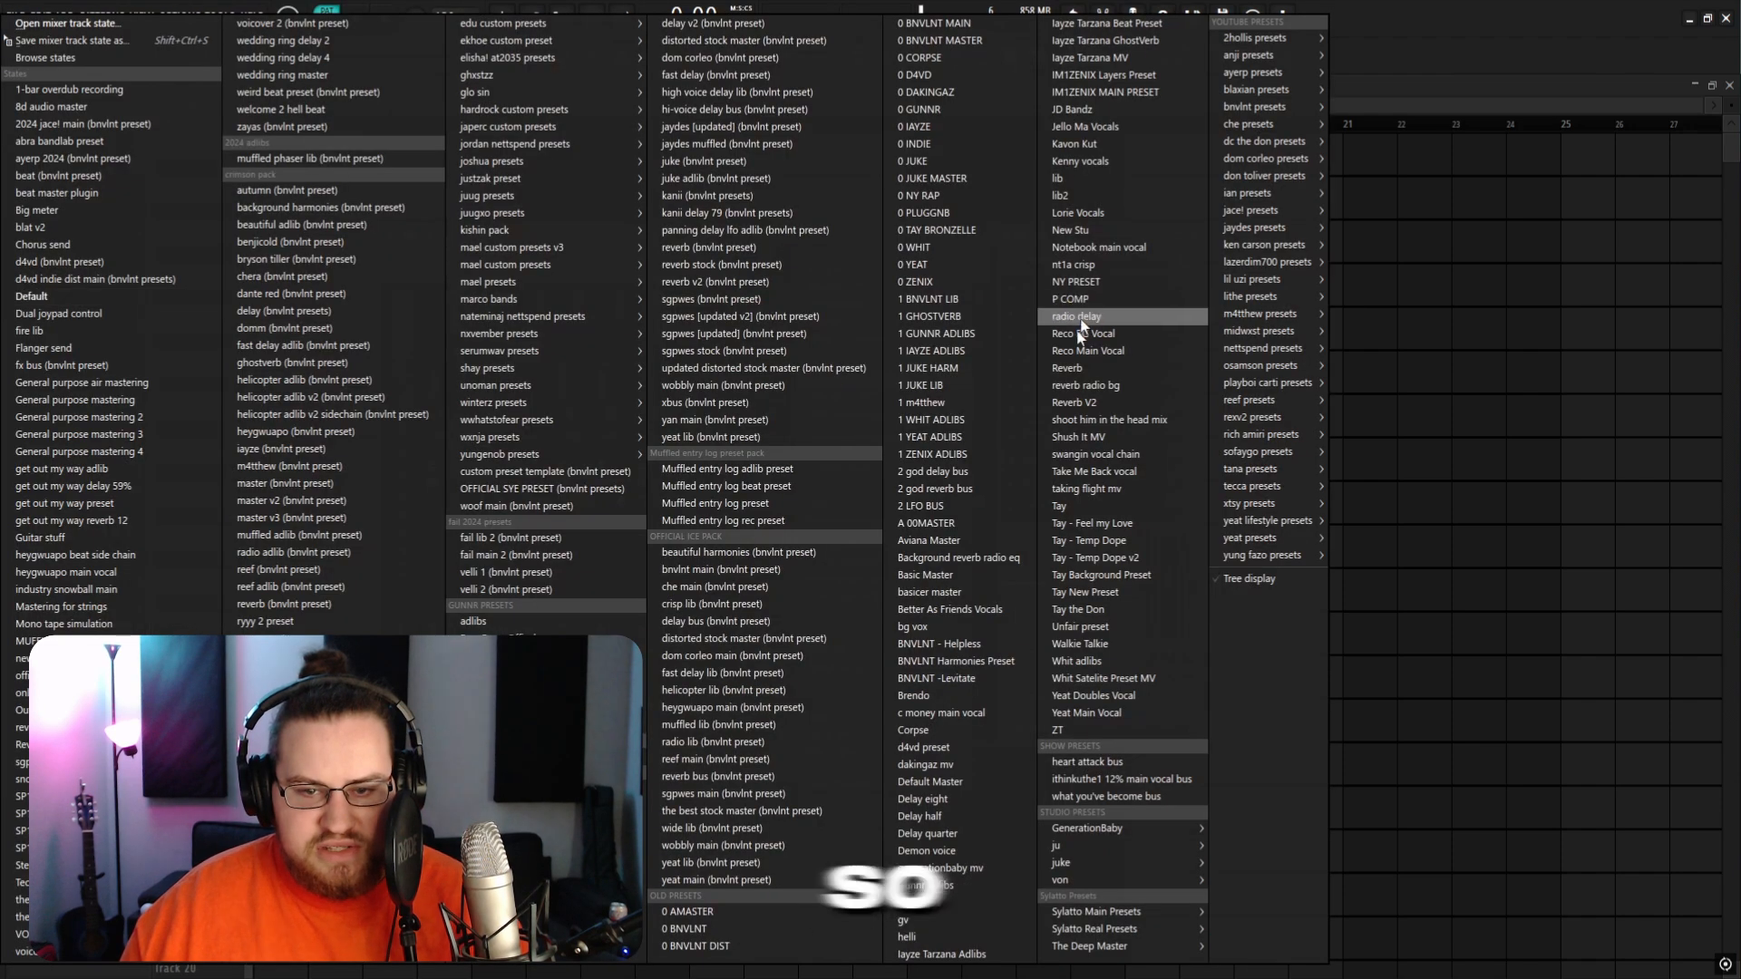
click(740, 707)
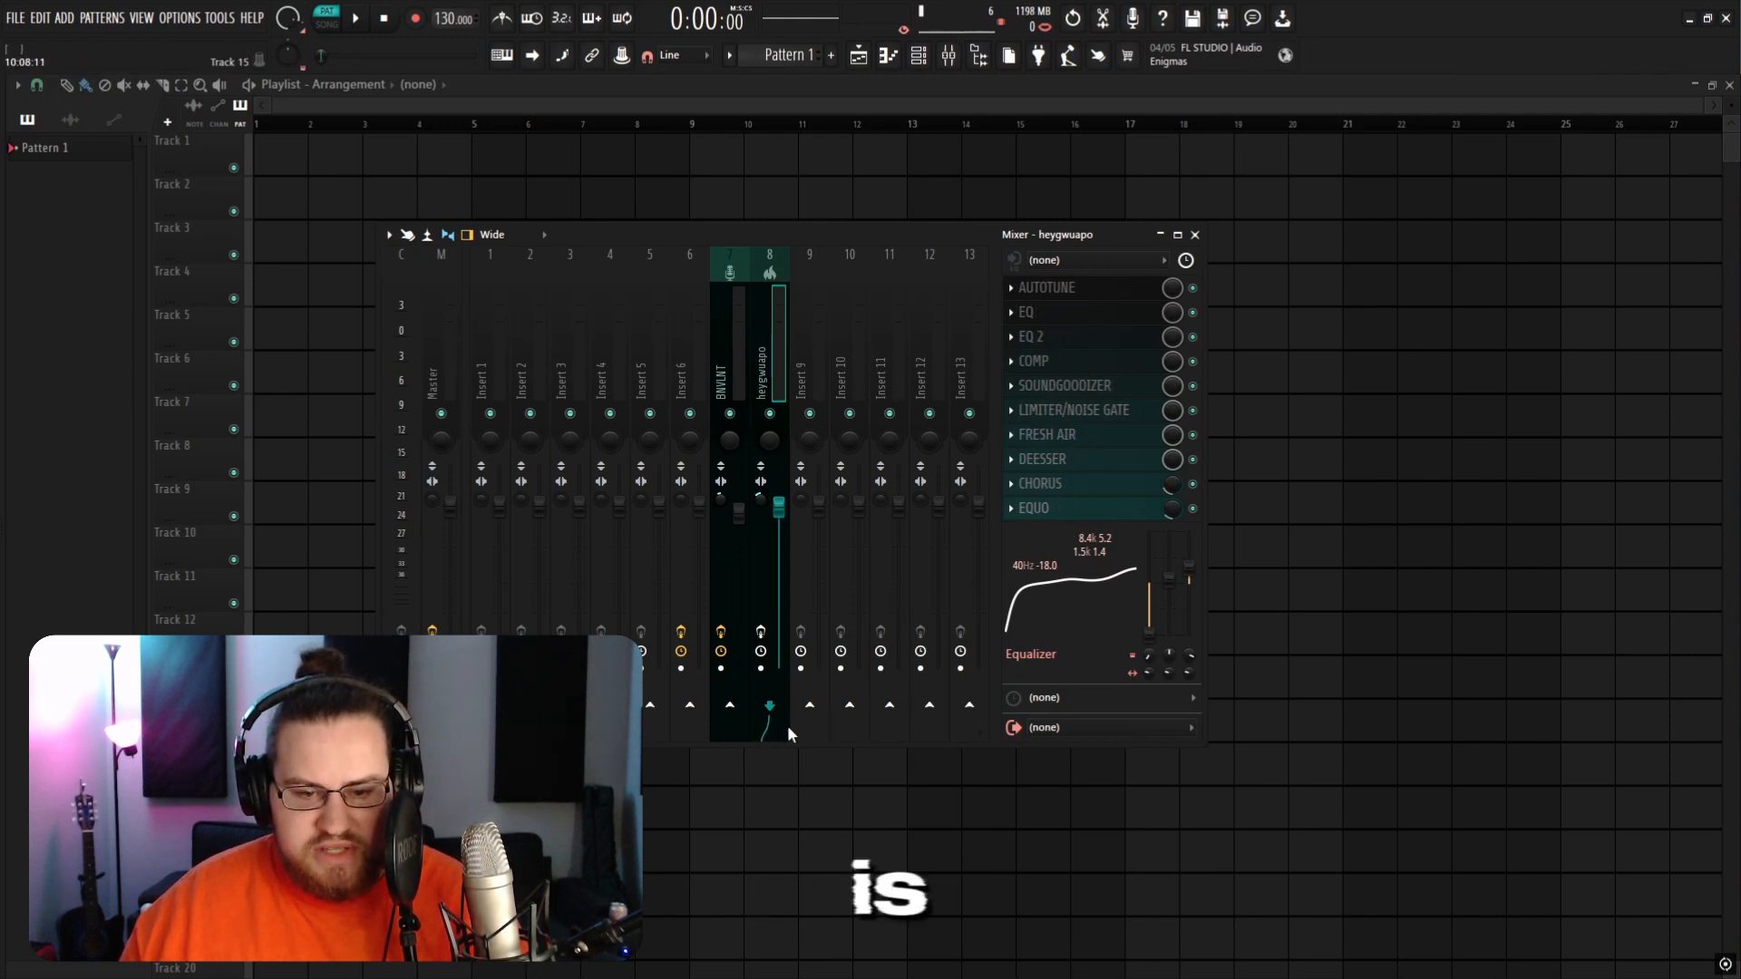
Step: Select insert 6 and open its BNVLNT GLITCHER plugin window
click(690, 385)
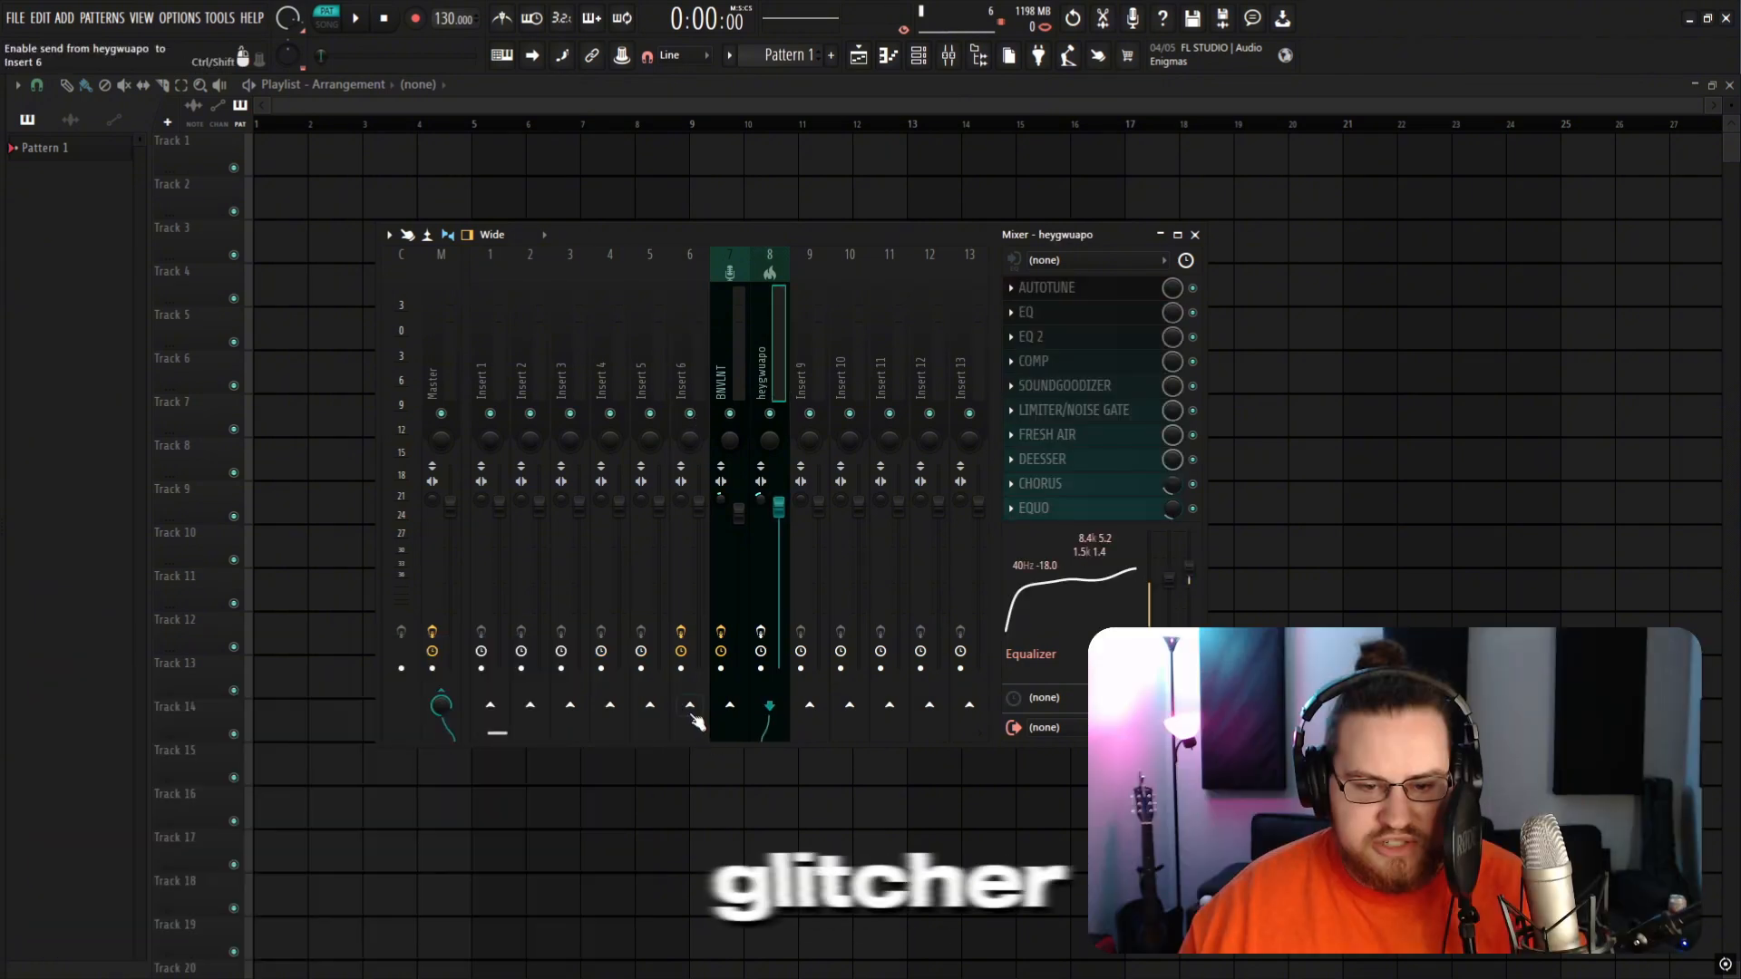
click(691, 706)
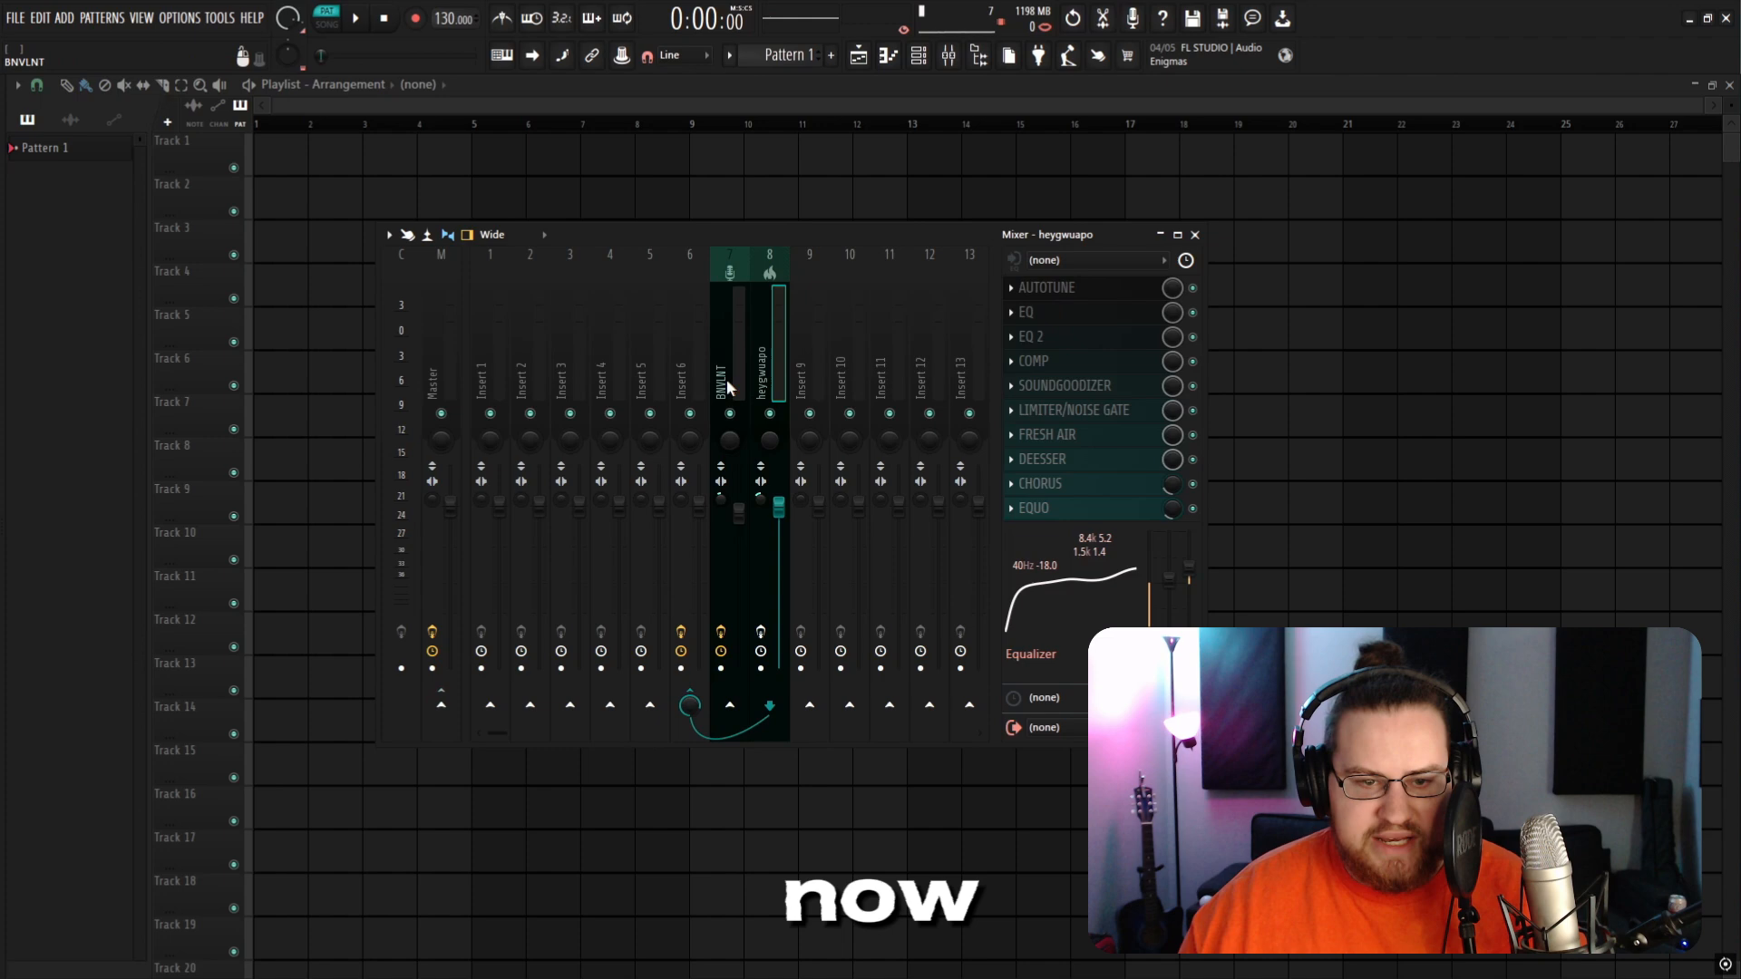
click(697, 385)
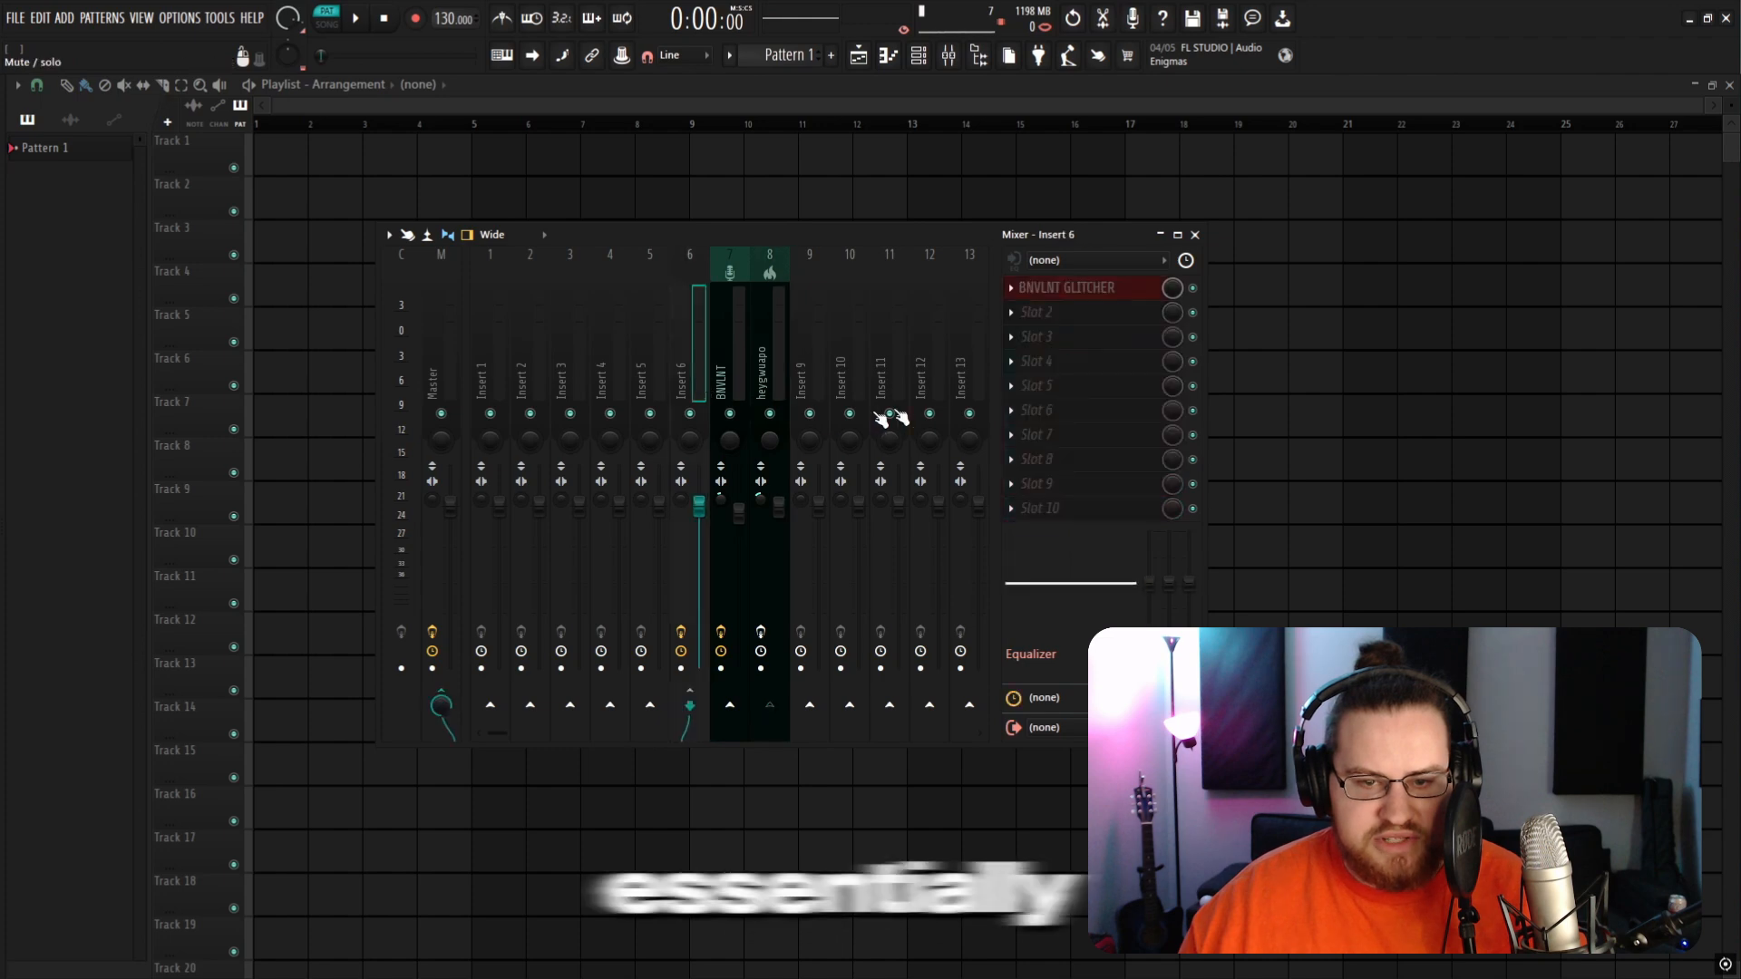
click(761, 377)
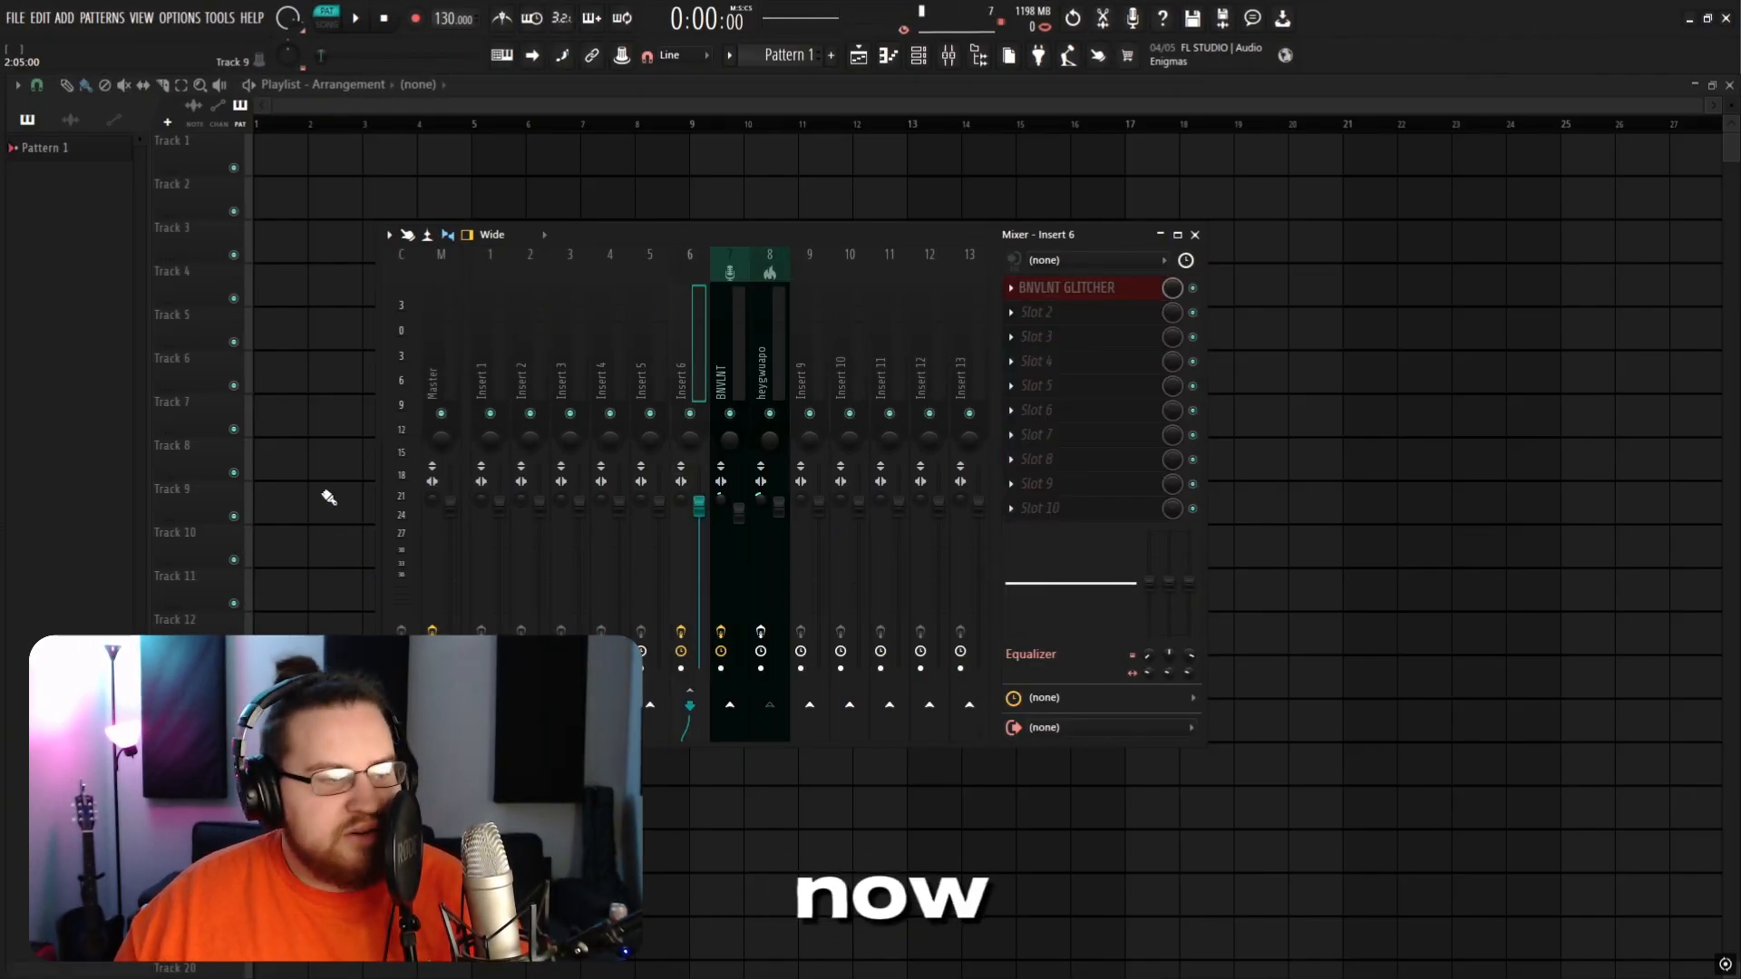
click(1108, 286)
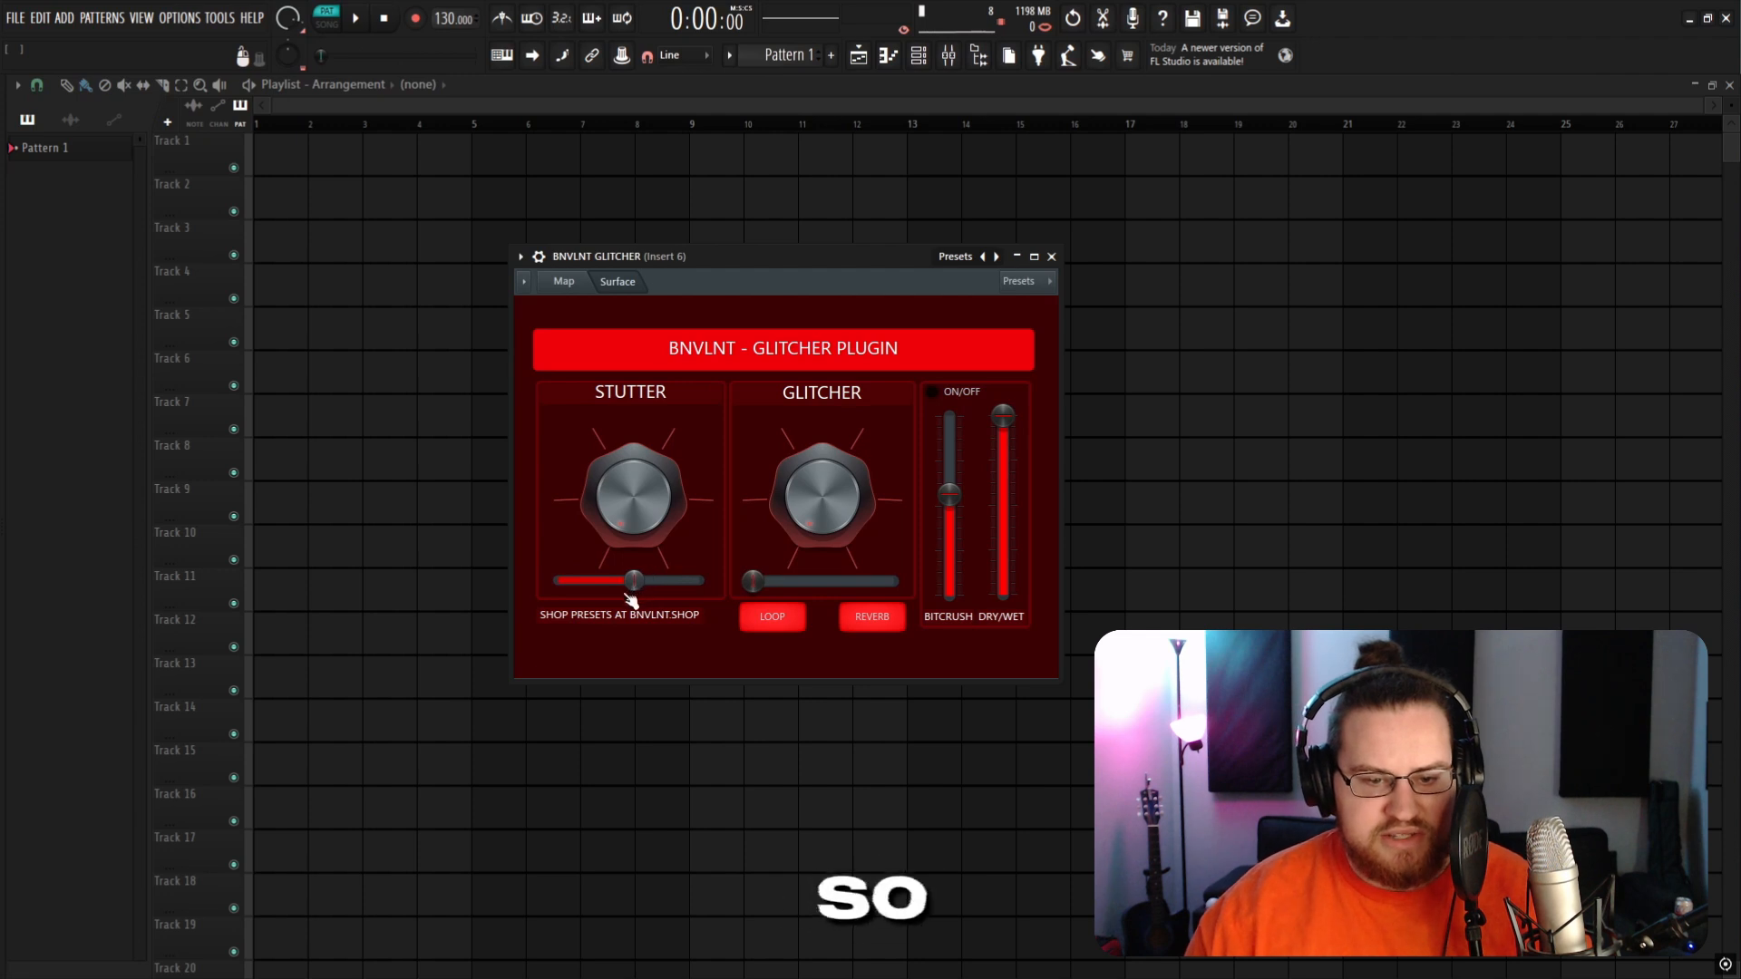
Step: Sweep the STUTTER slider across its range and back to audition the effect
drag(632, 600, 559, 600)
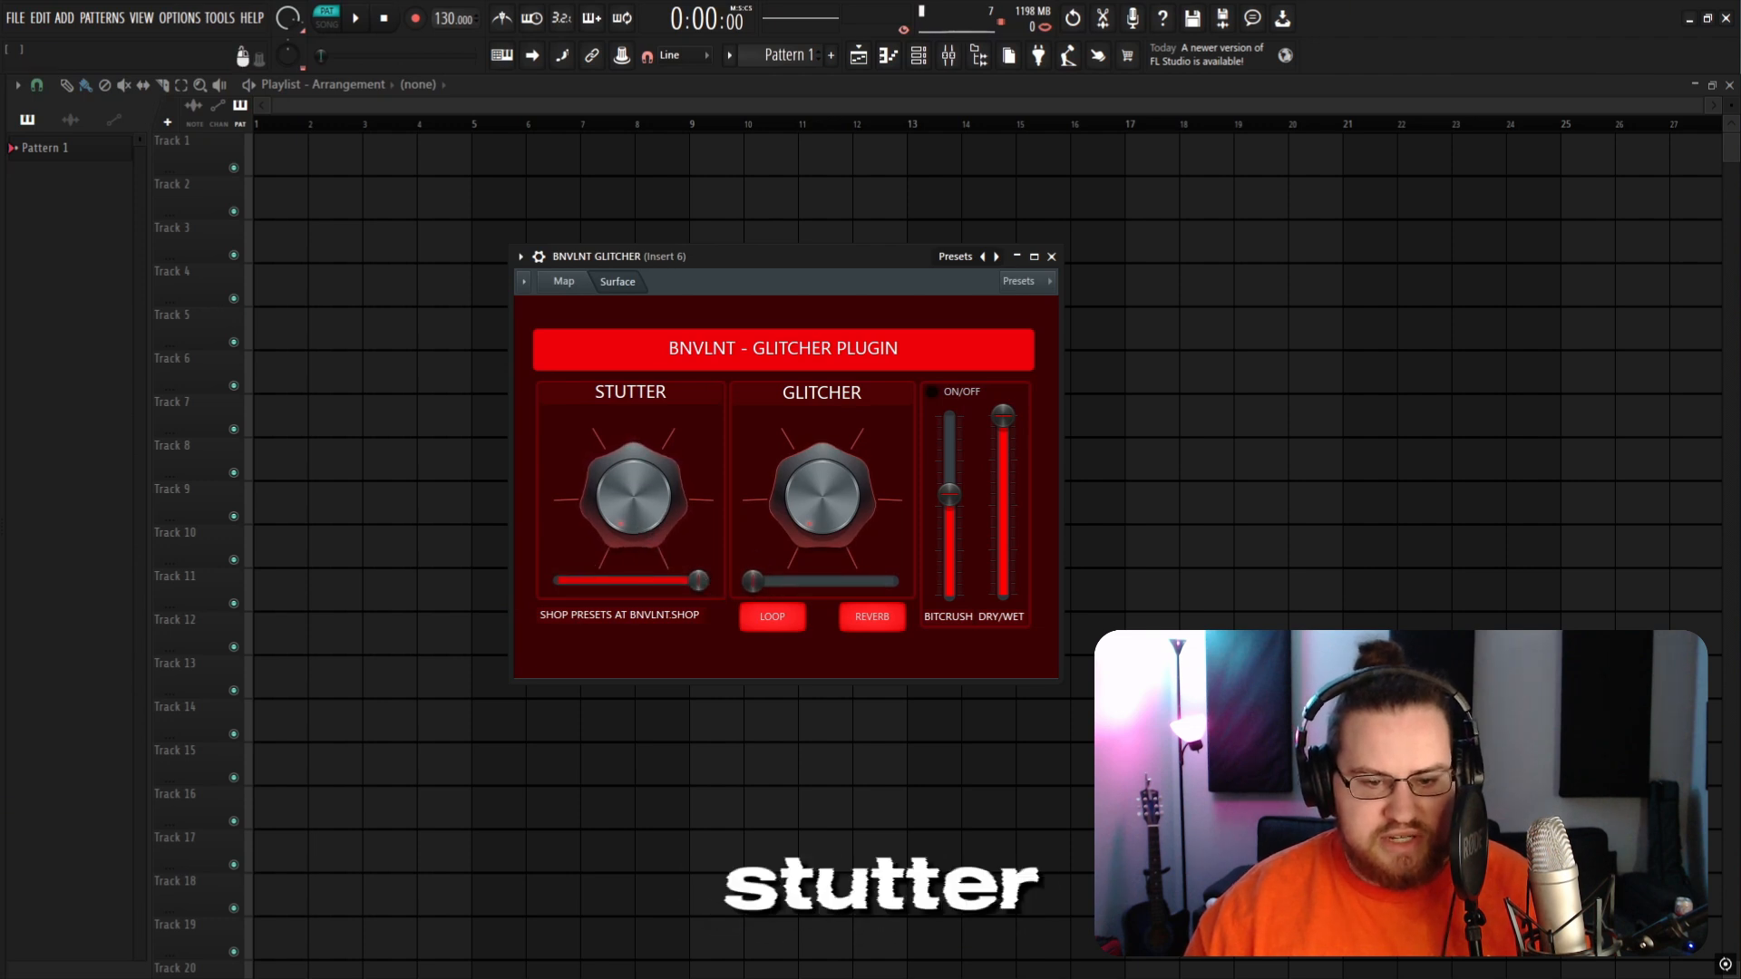
drag(698, 581, 630, 581)
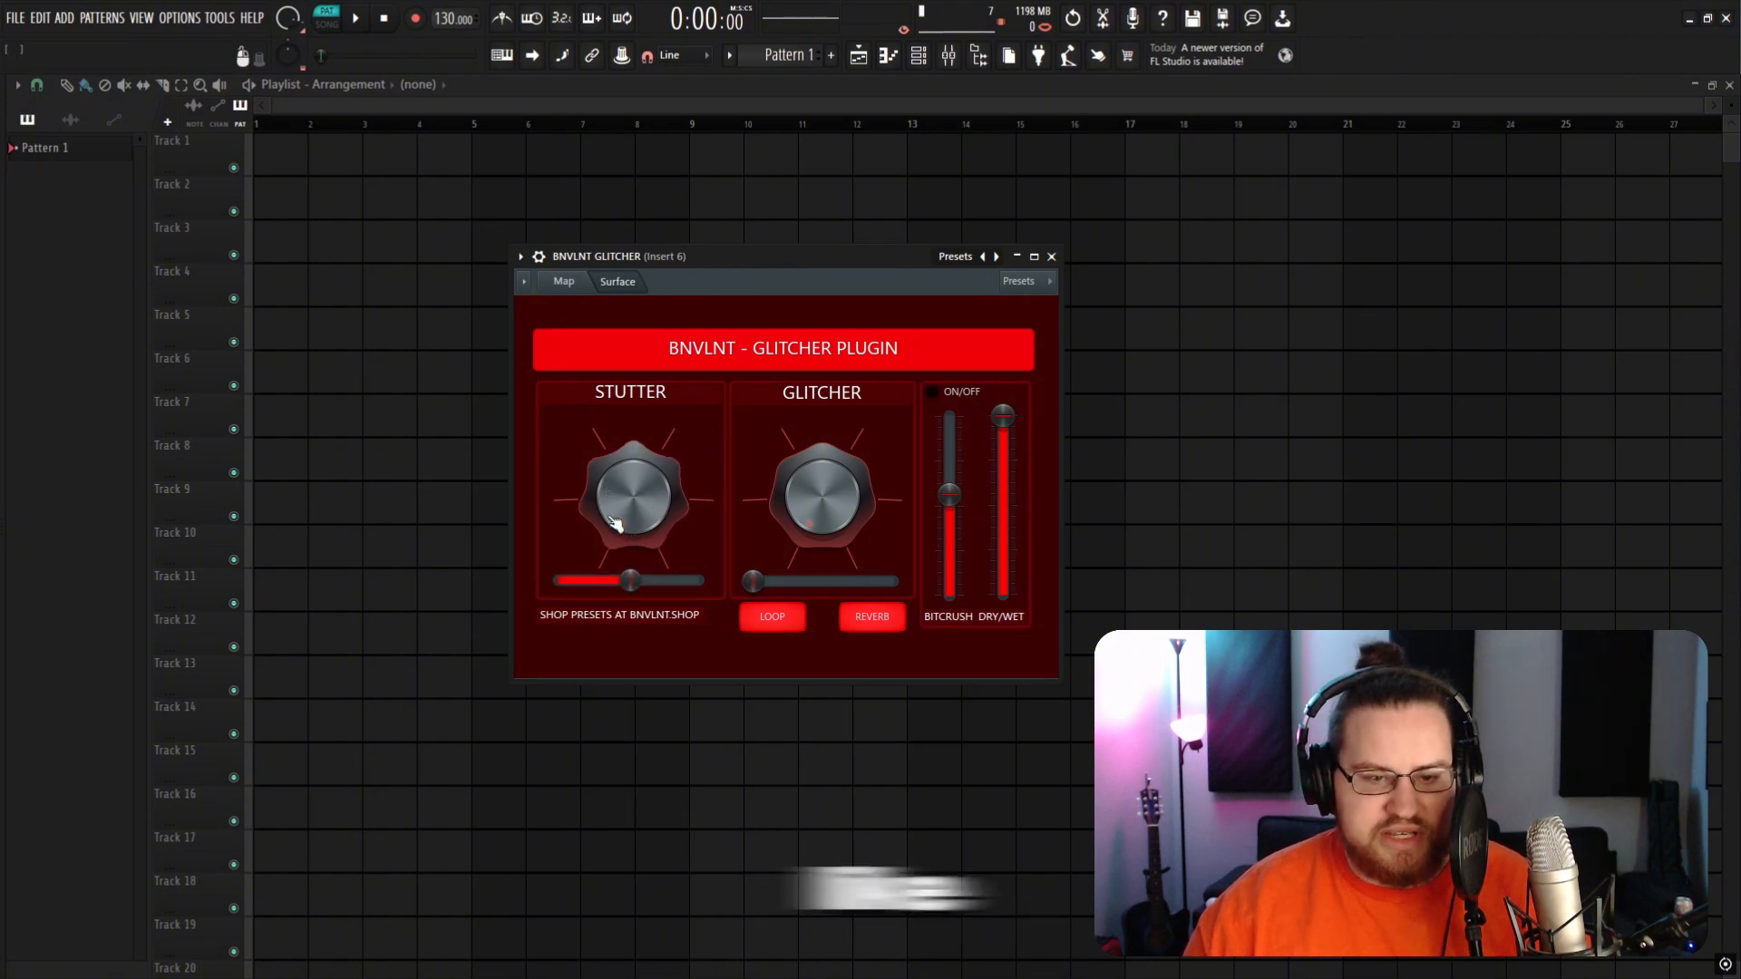
drag(573, 580, 629, 581)
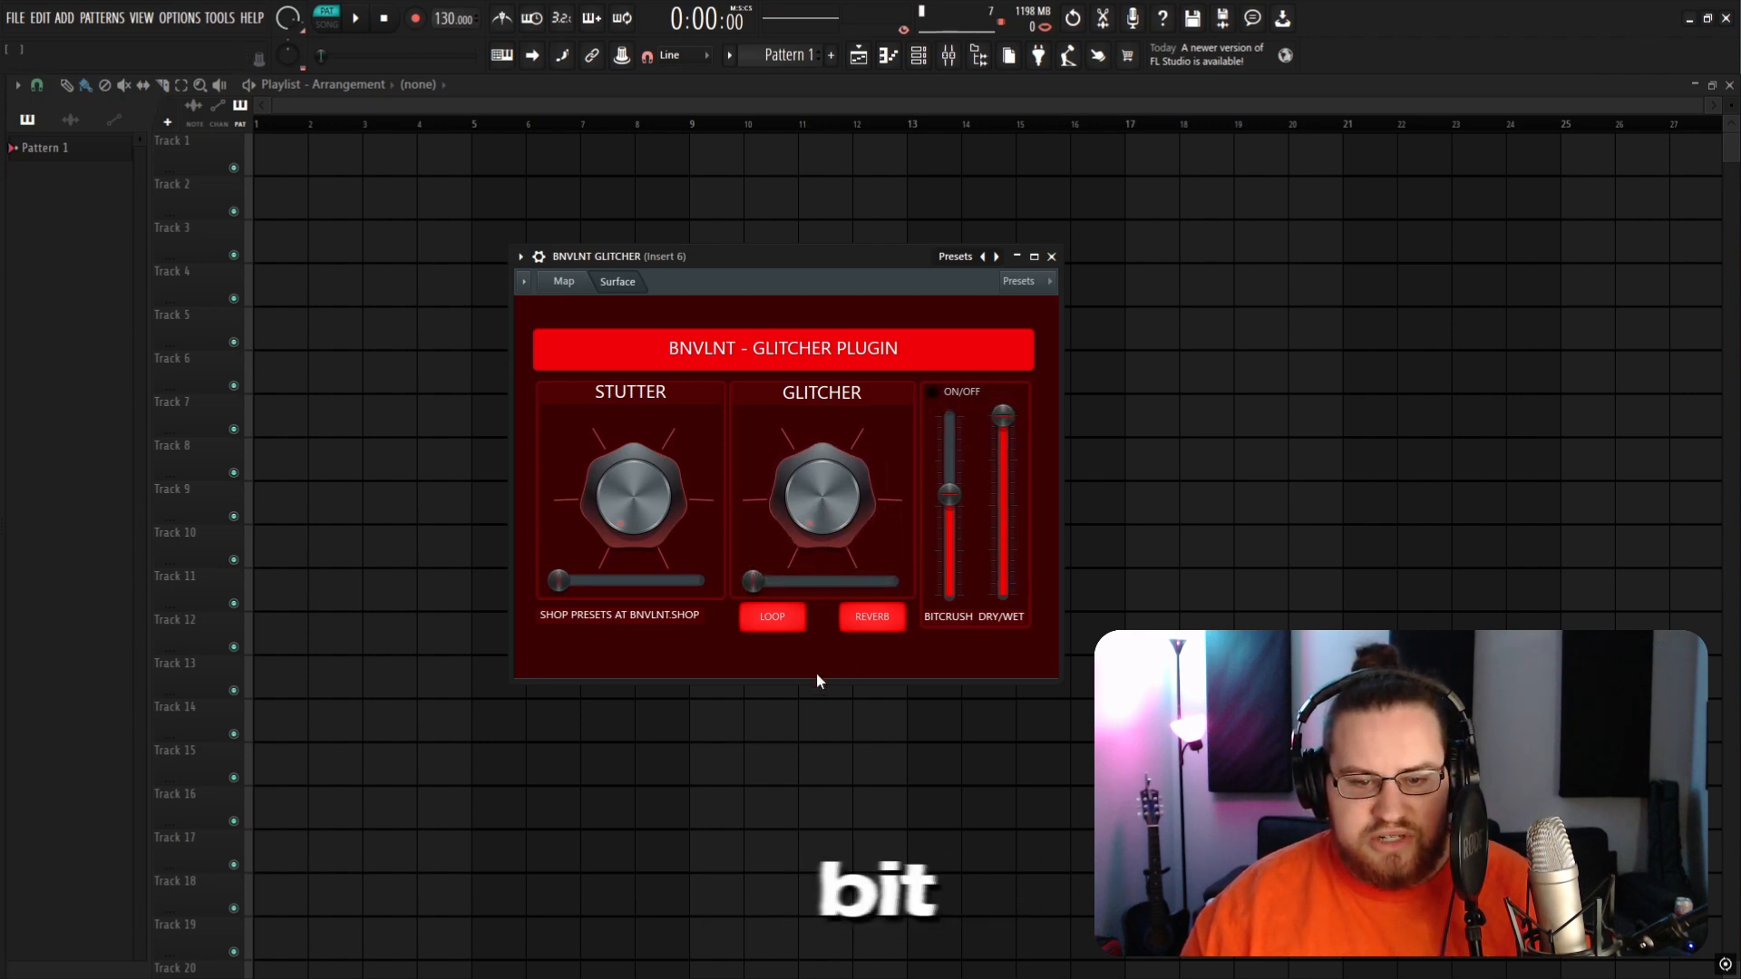
Step: Raise the BITCRUSH slider slightly and toggle the REVERB button in the glitcher
drag(949, 494, 950, 469)
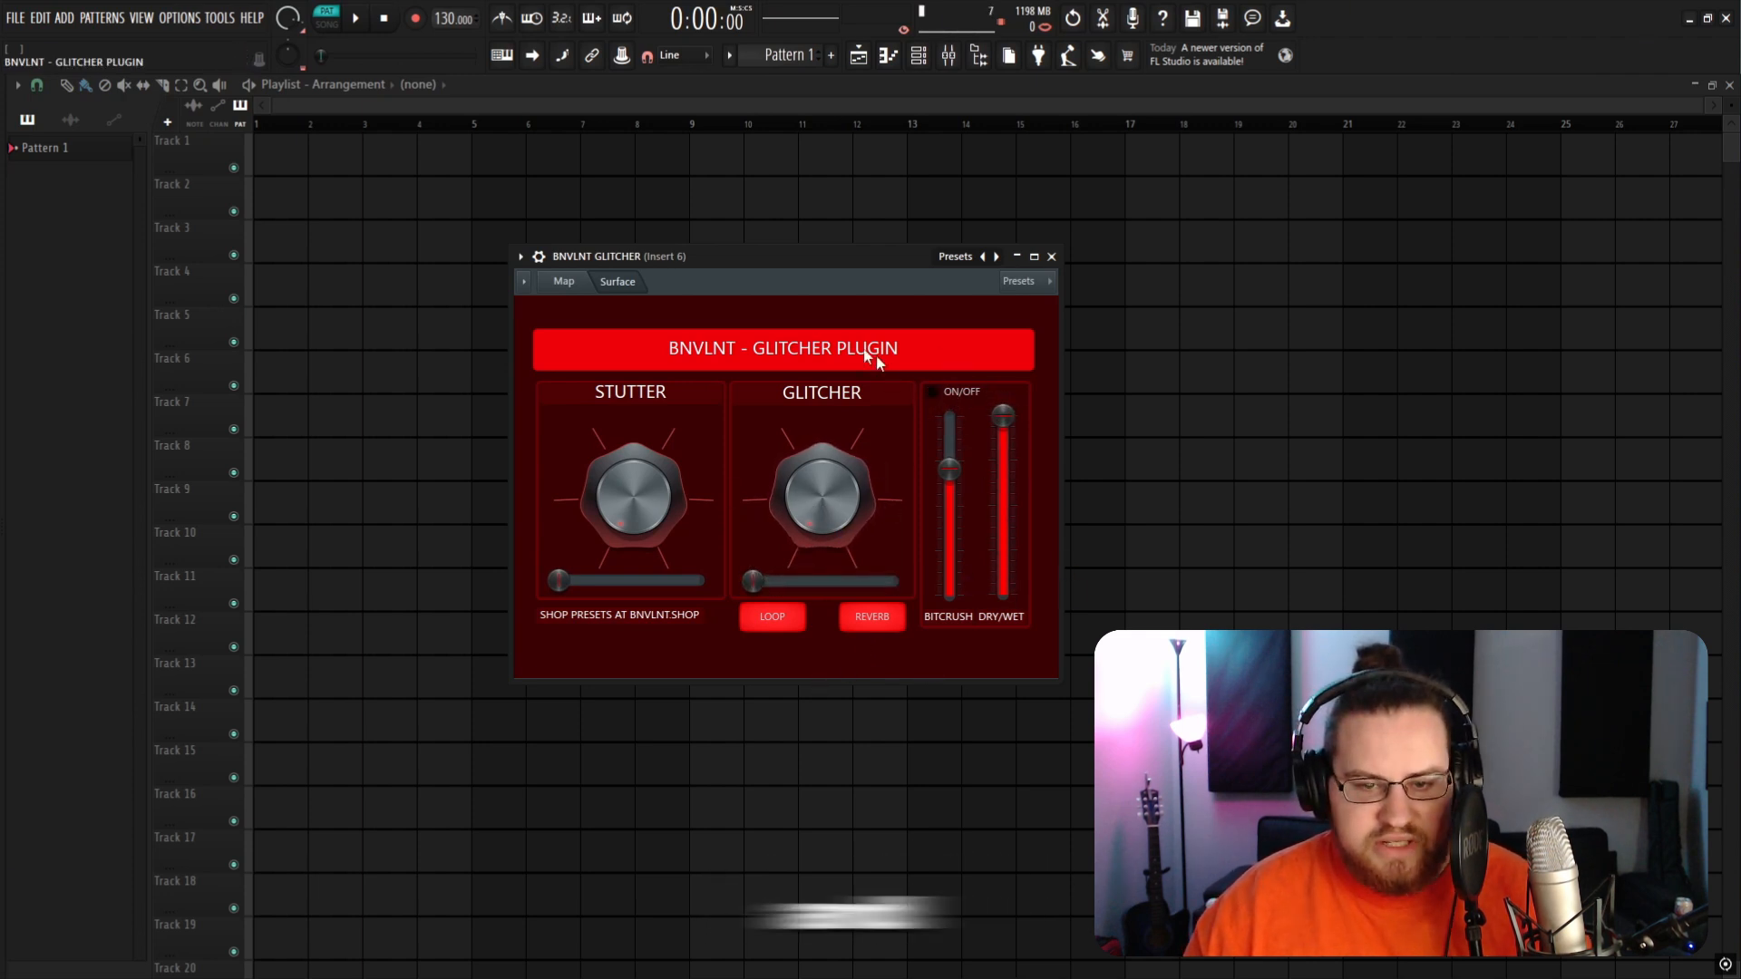
click(871, 619)
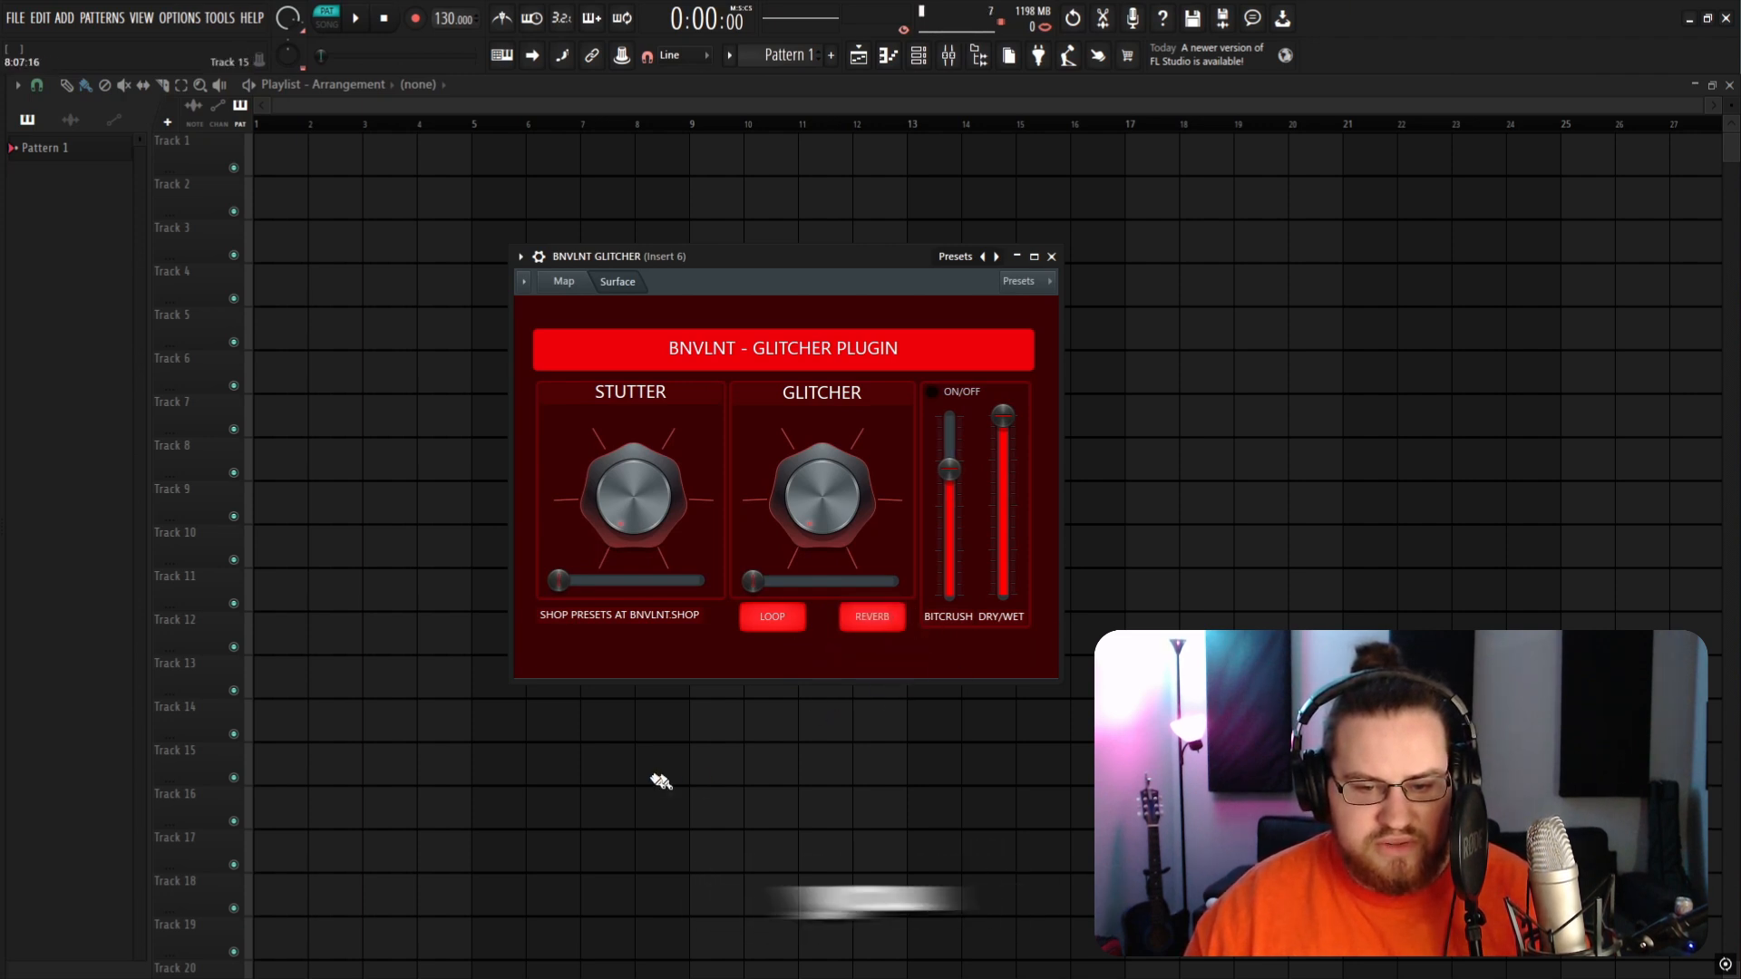
drag(793, 634, 783, 619)
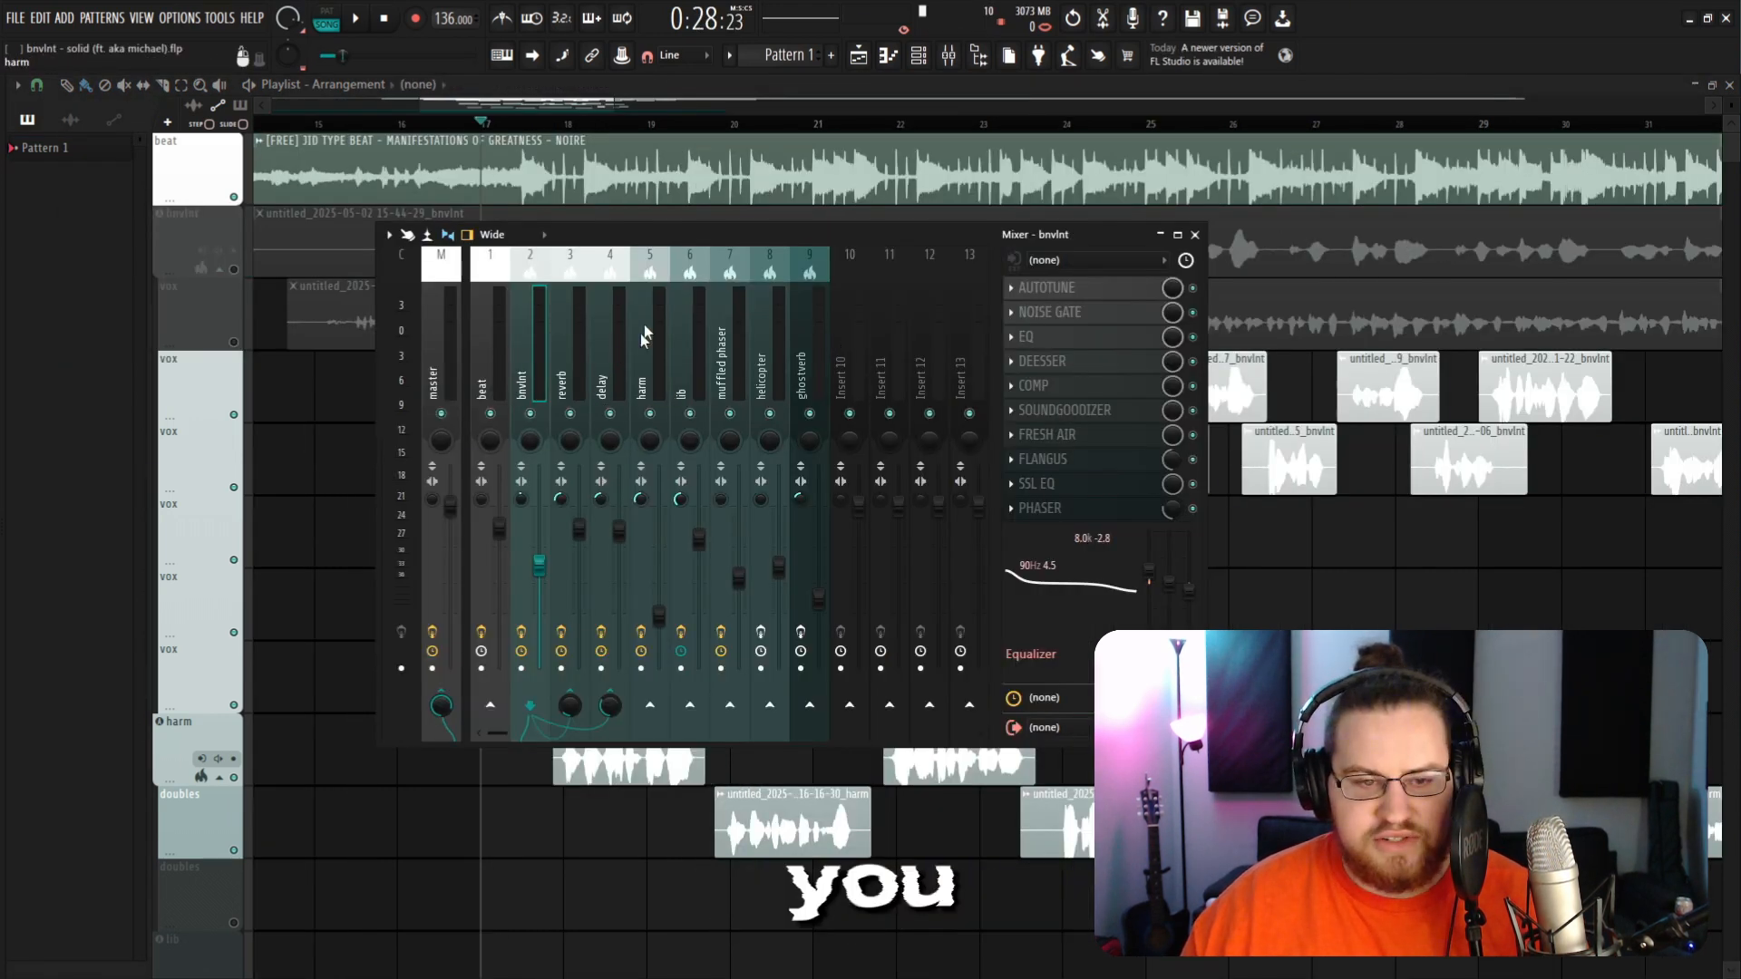
Step: Close the glitcher window and route the bnvlnt mixer track to insert 10 holding the BNVLNT GLITCHER
click(860, 330)
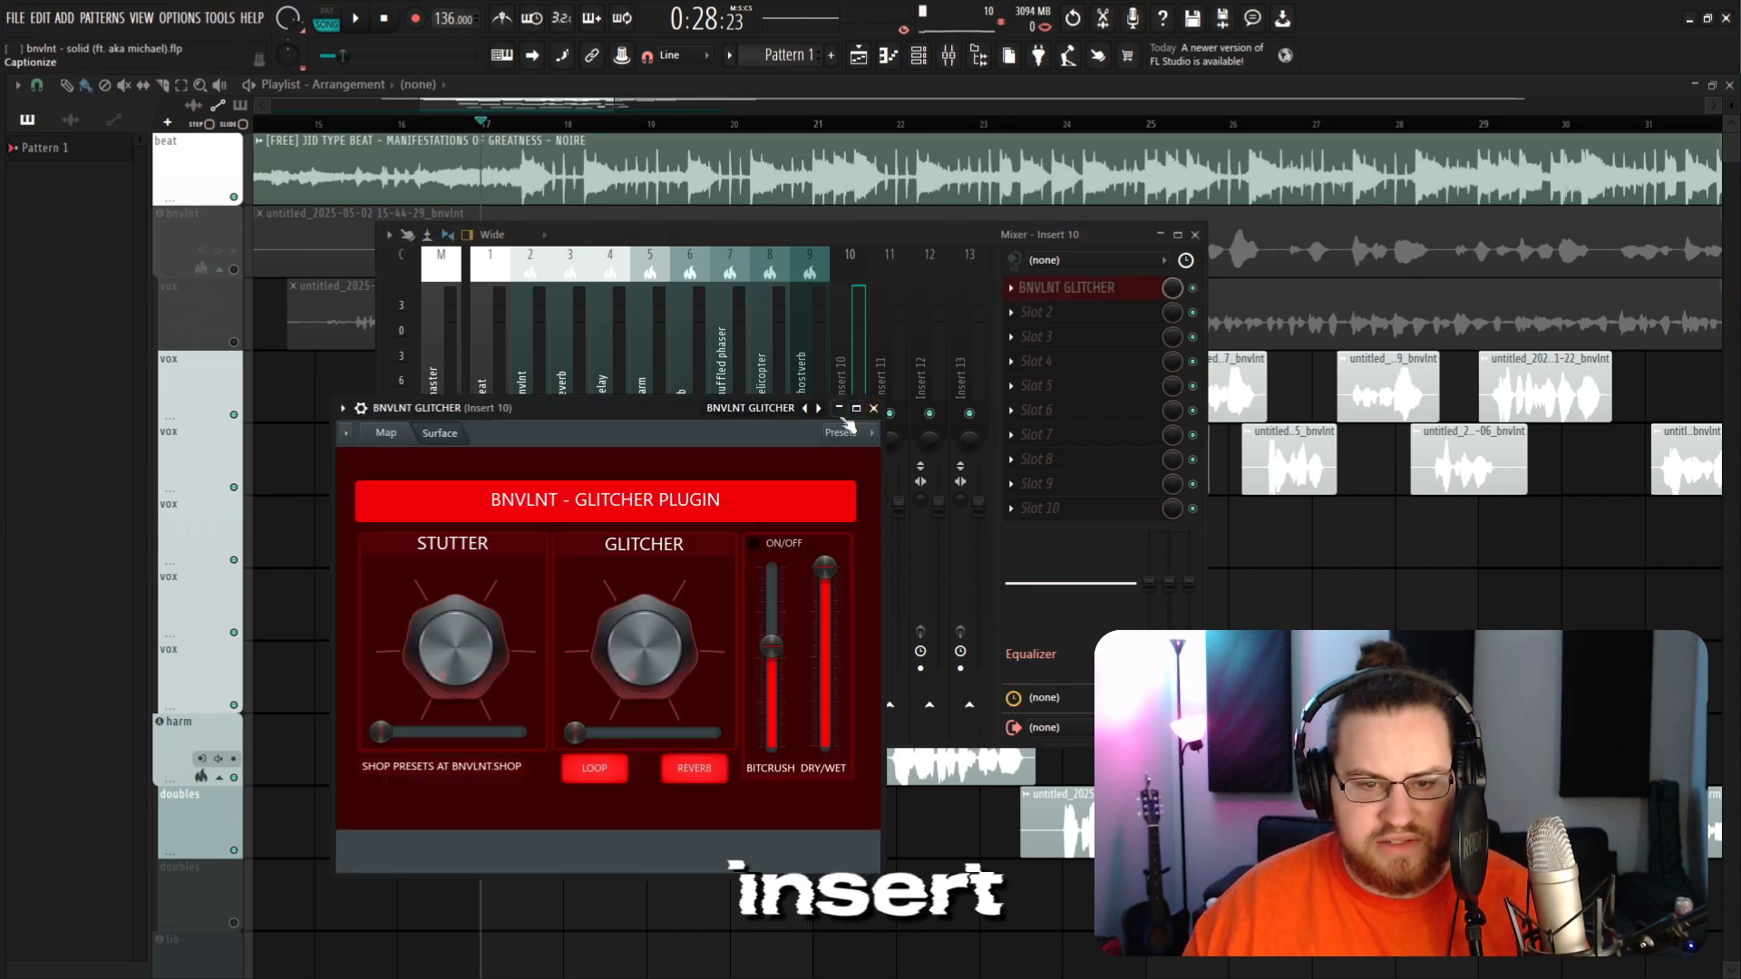
click(840, 409)
click(526, 388)
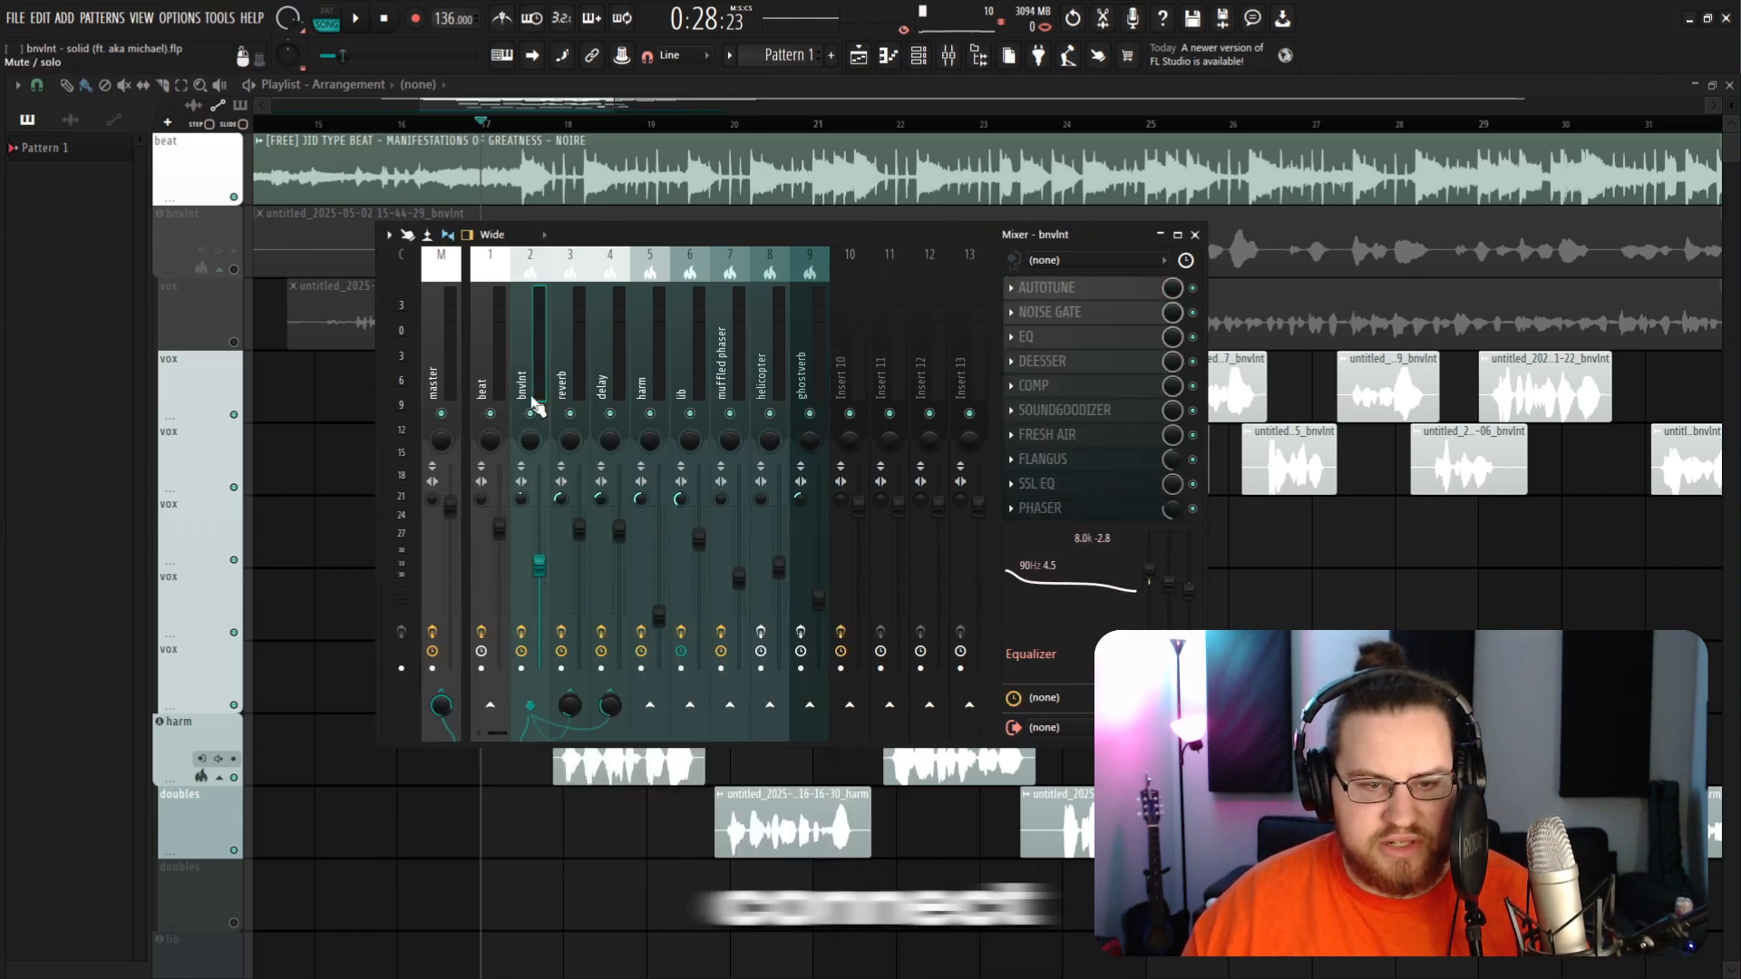
click(849, 705)
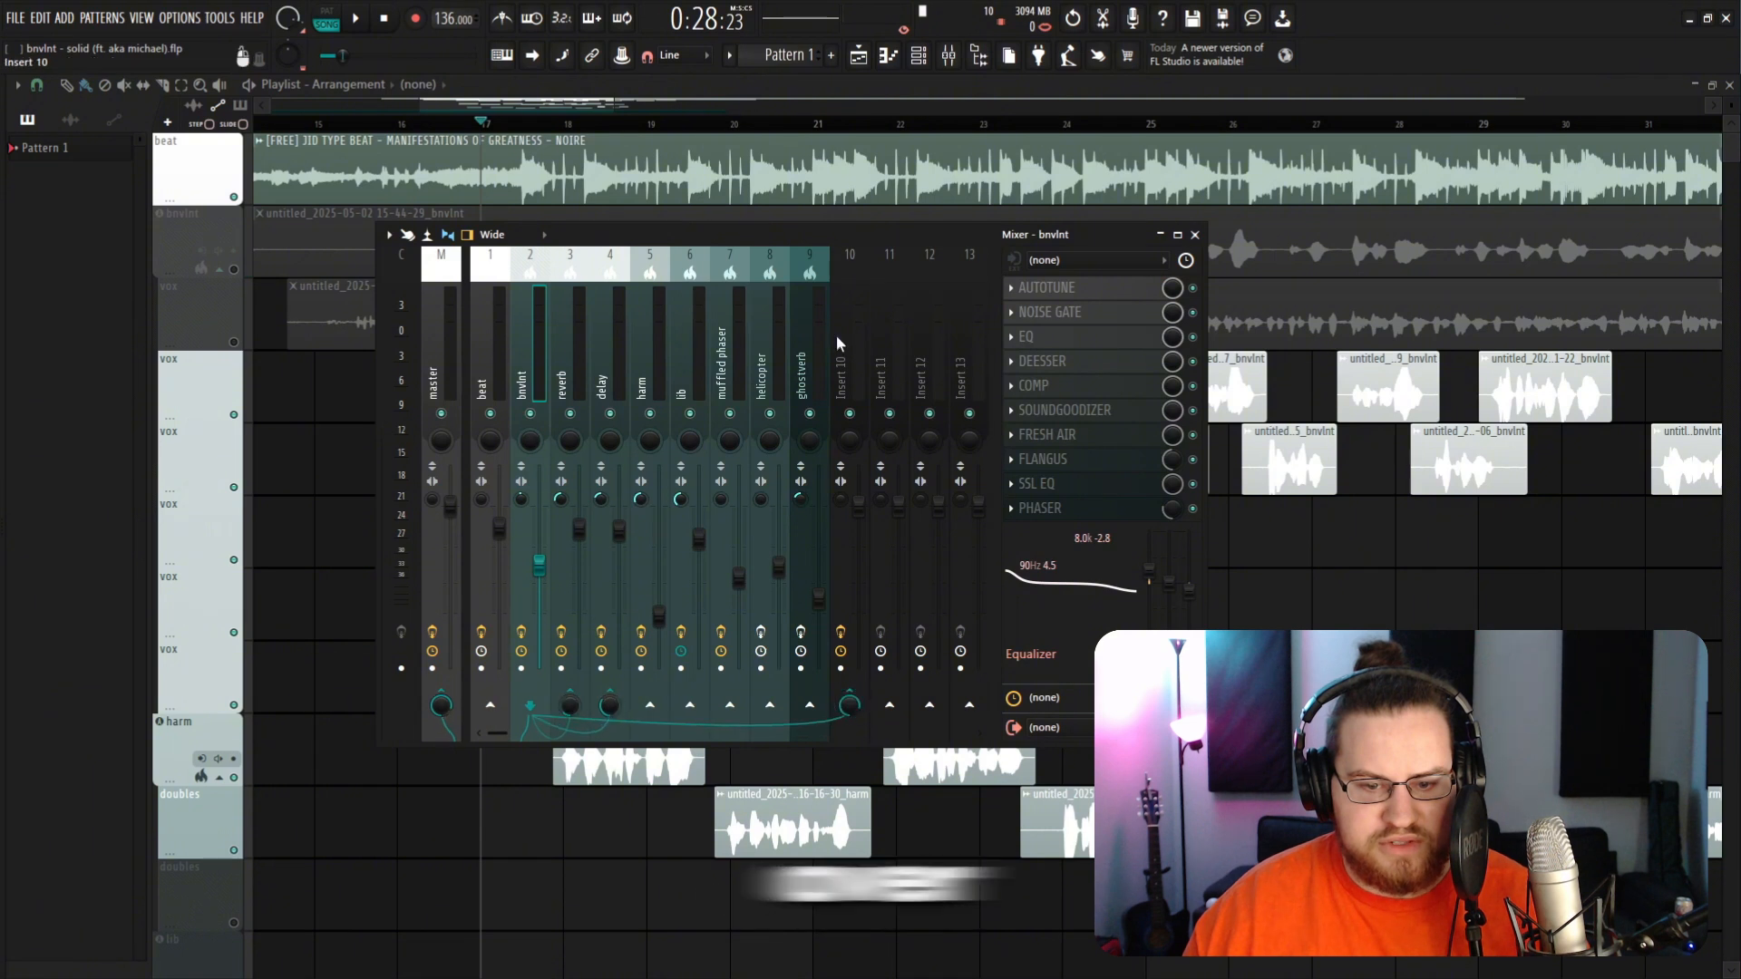
Step: Disable the bnvlnt track's sends to the master, reverb and delay inserts
click(444, 693)
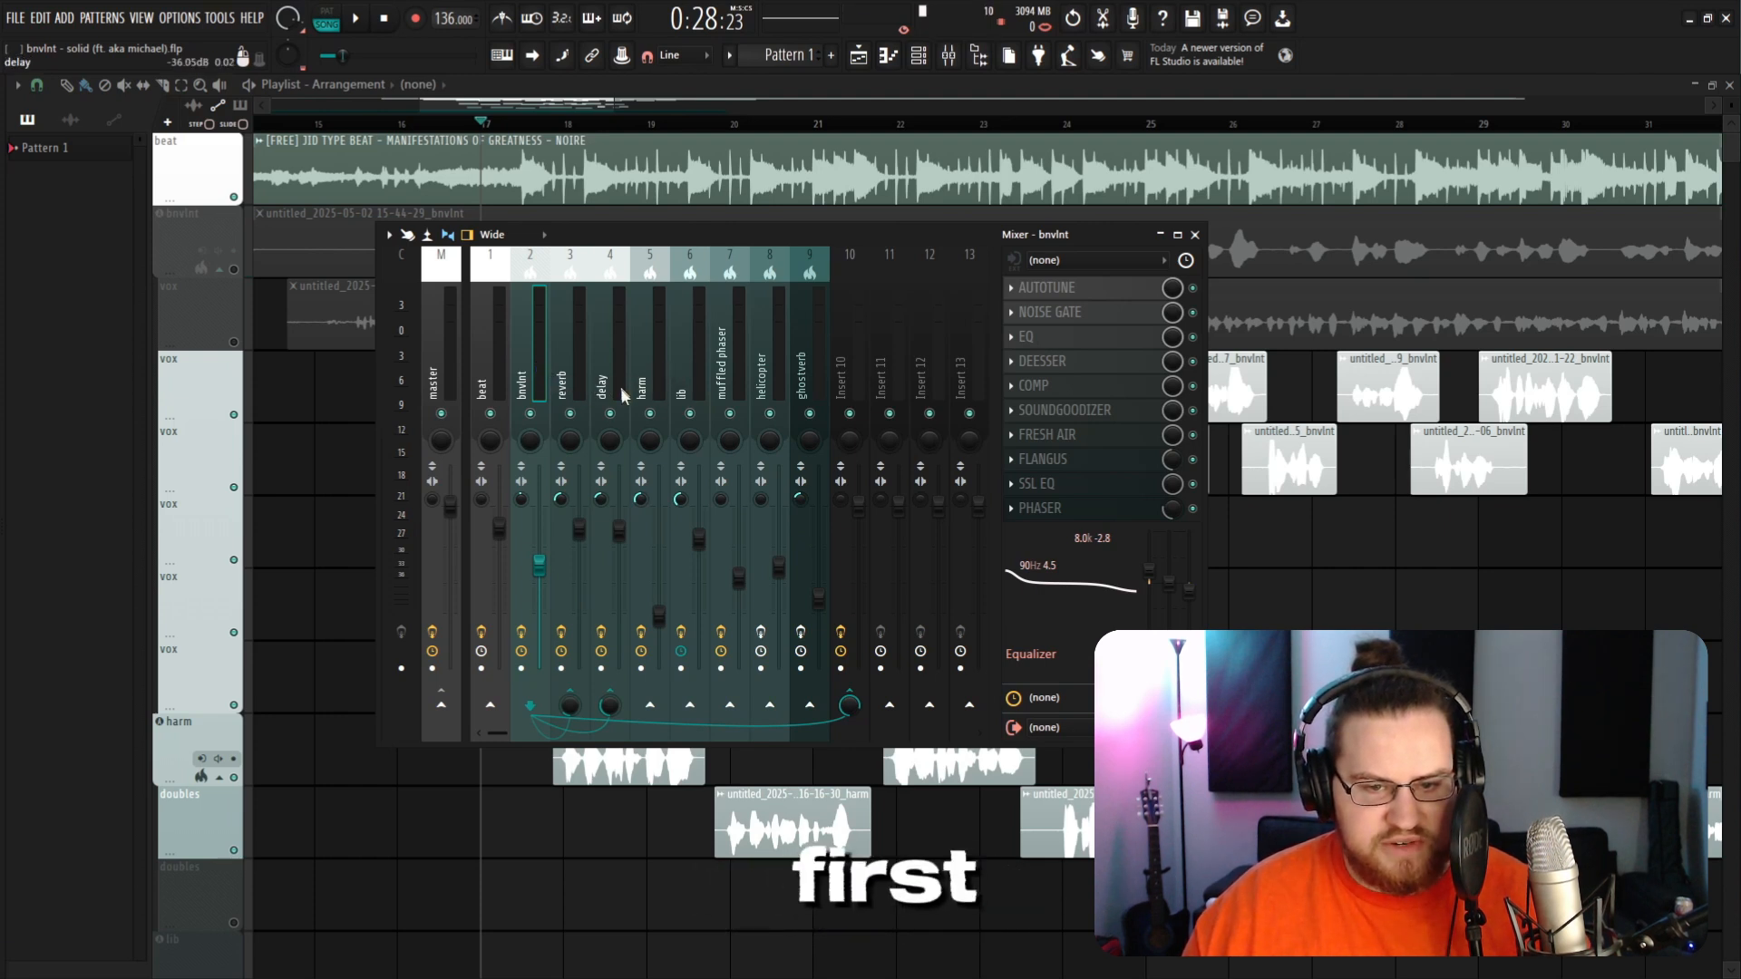
click(571, 704)
click(610, 705)
Step: Select insert 10 and send it to the reverb and delay inserts
click(846, 370)
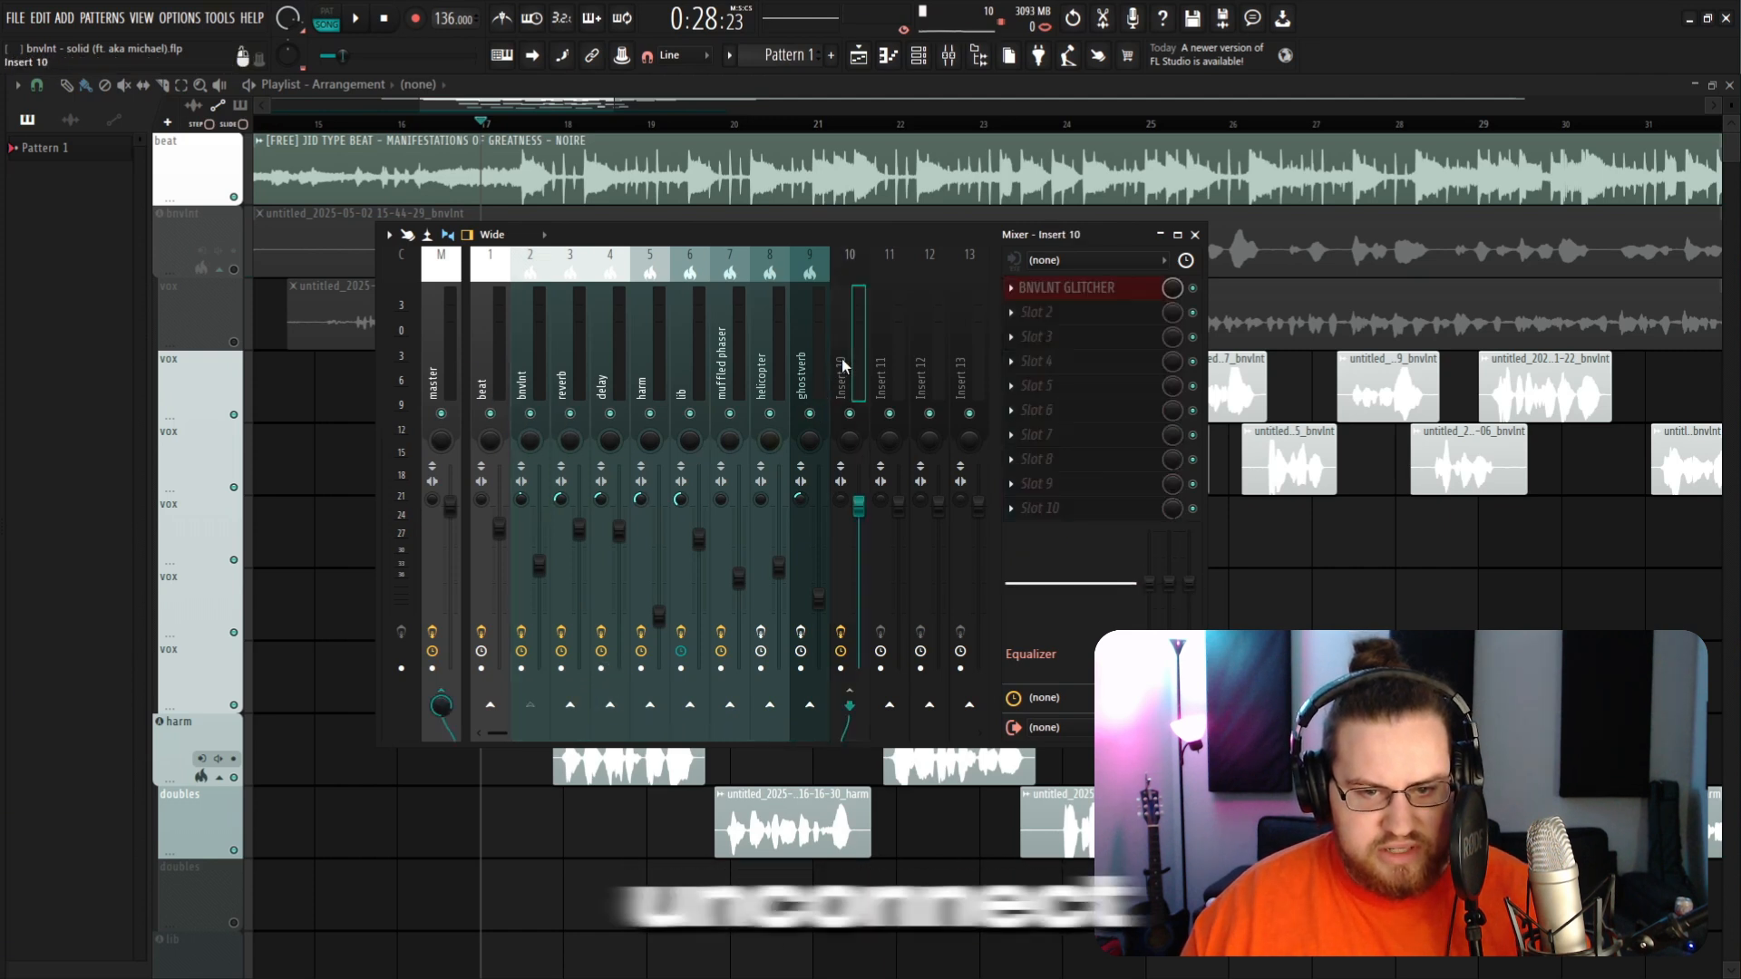
click(571, 705)
click(610, 705)
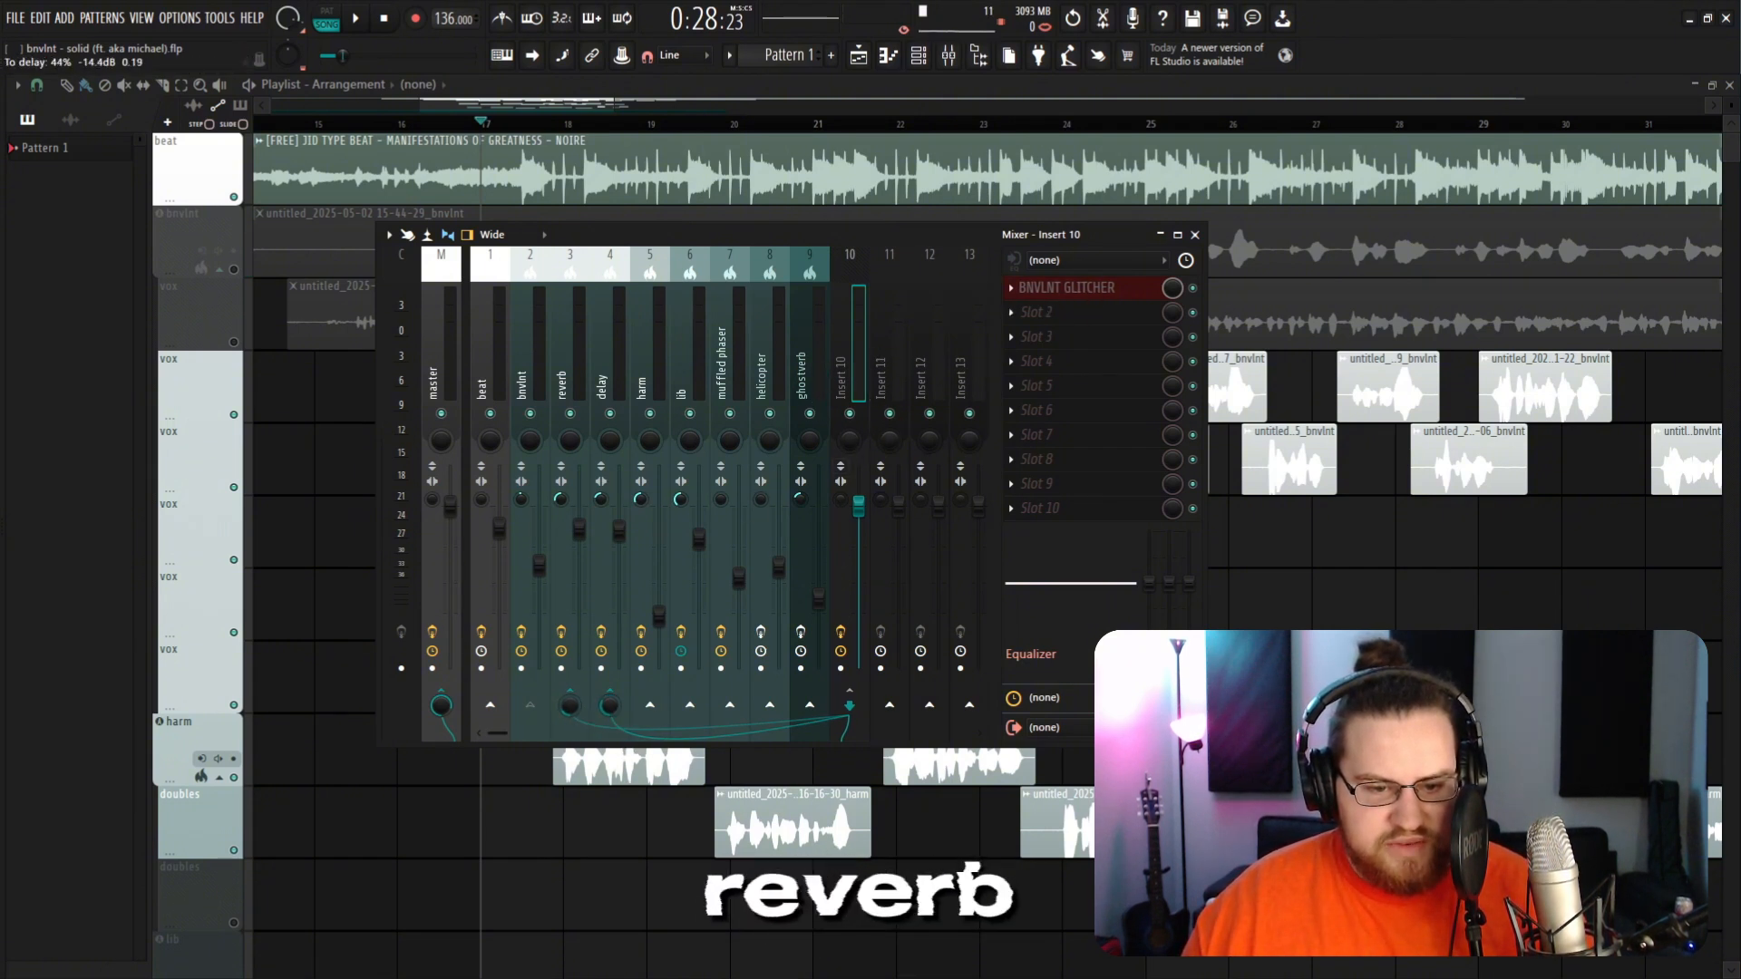
Step: Open insert 10's BNVLNT GLITCHER window and position it over the mixer
click(539, 370)
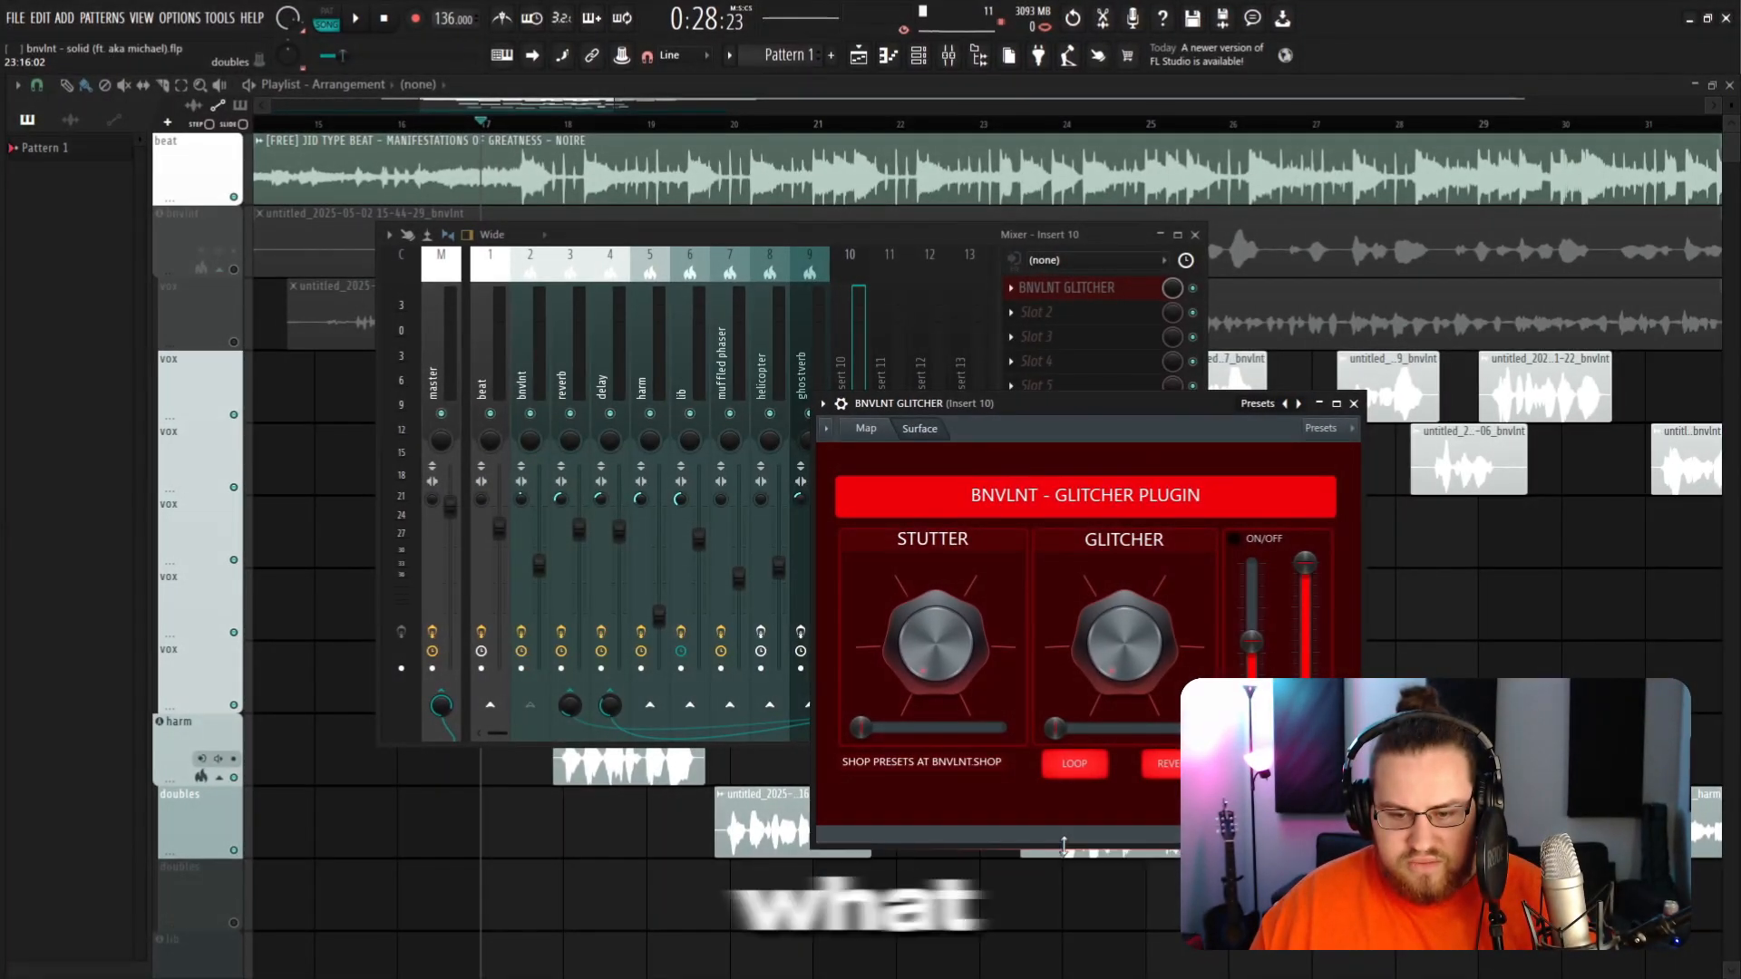
drag(1058, 428, 825, 464)
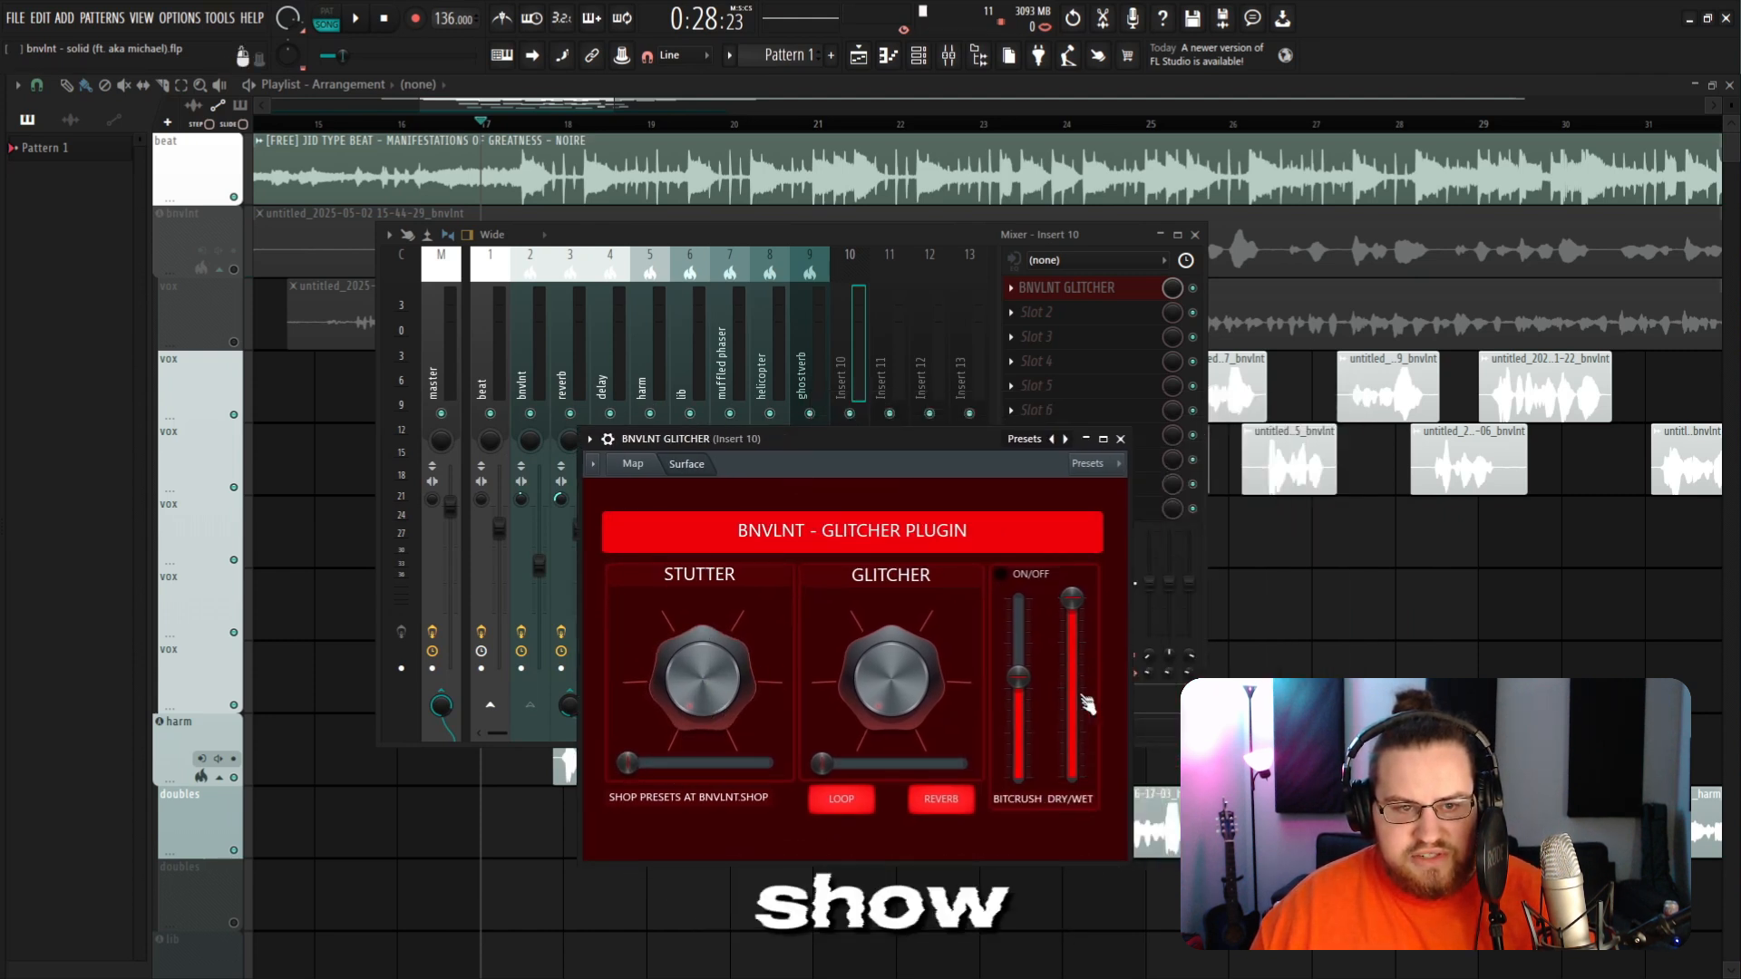
click(236, 200)
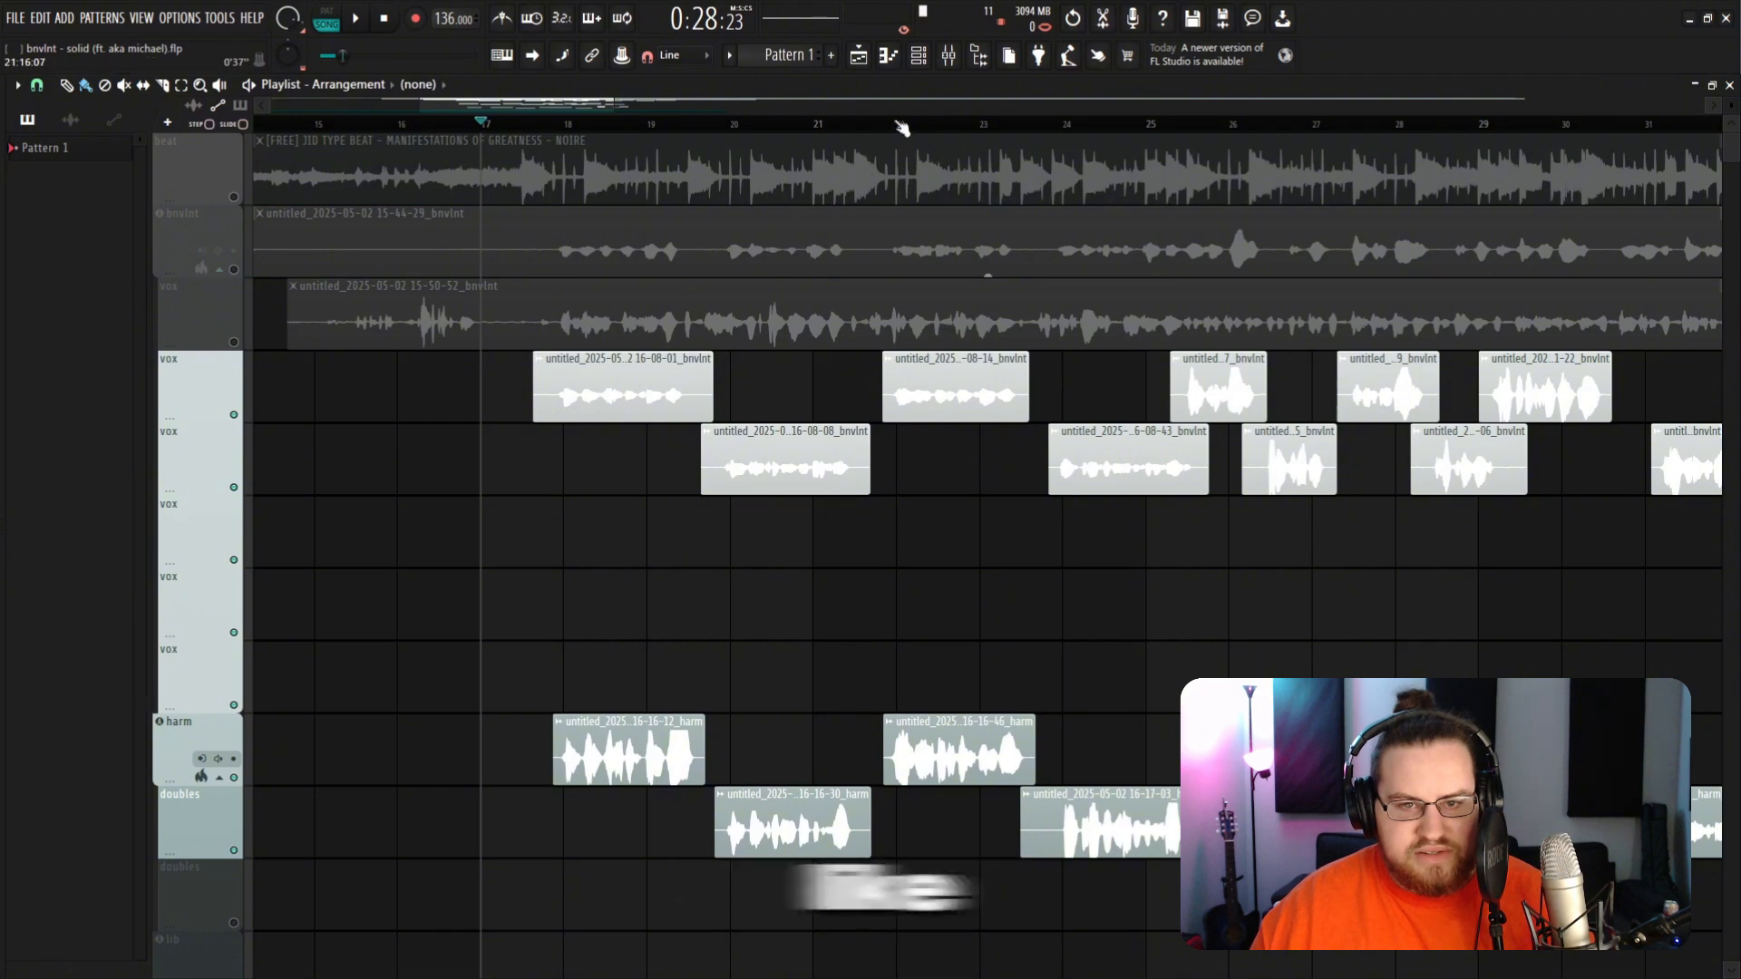
click(949, 56)
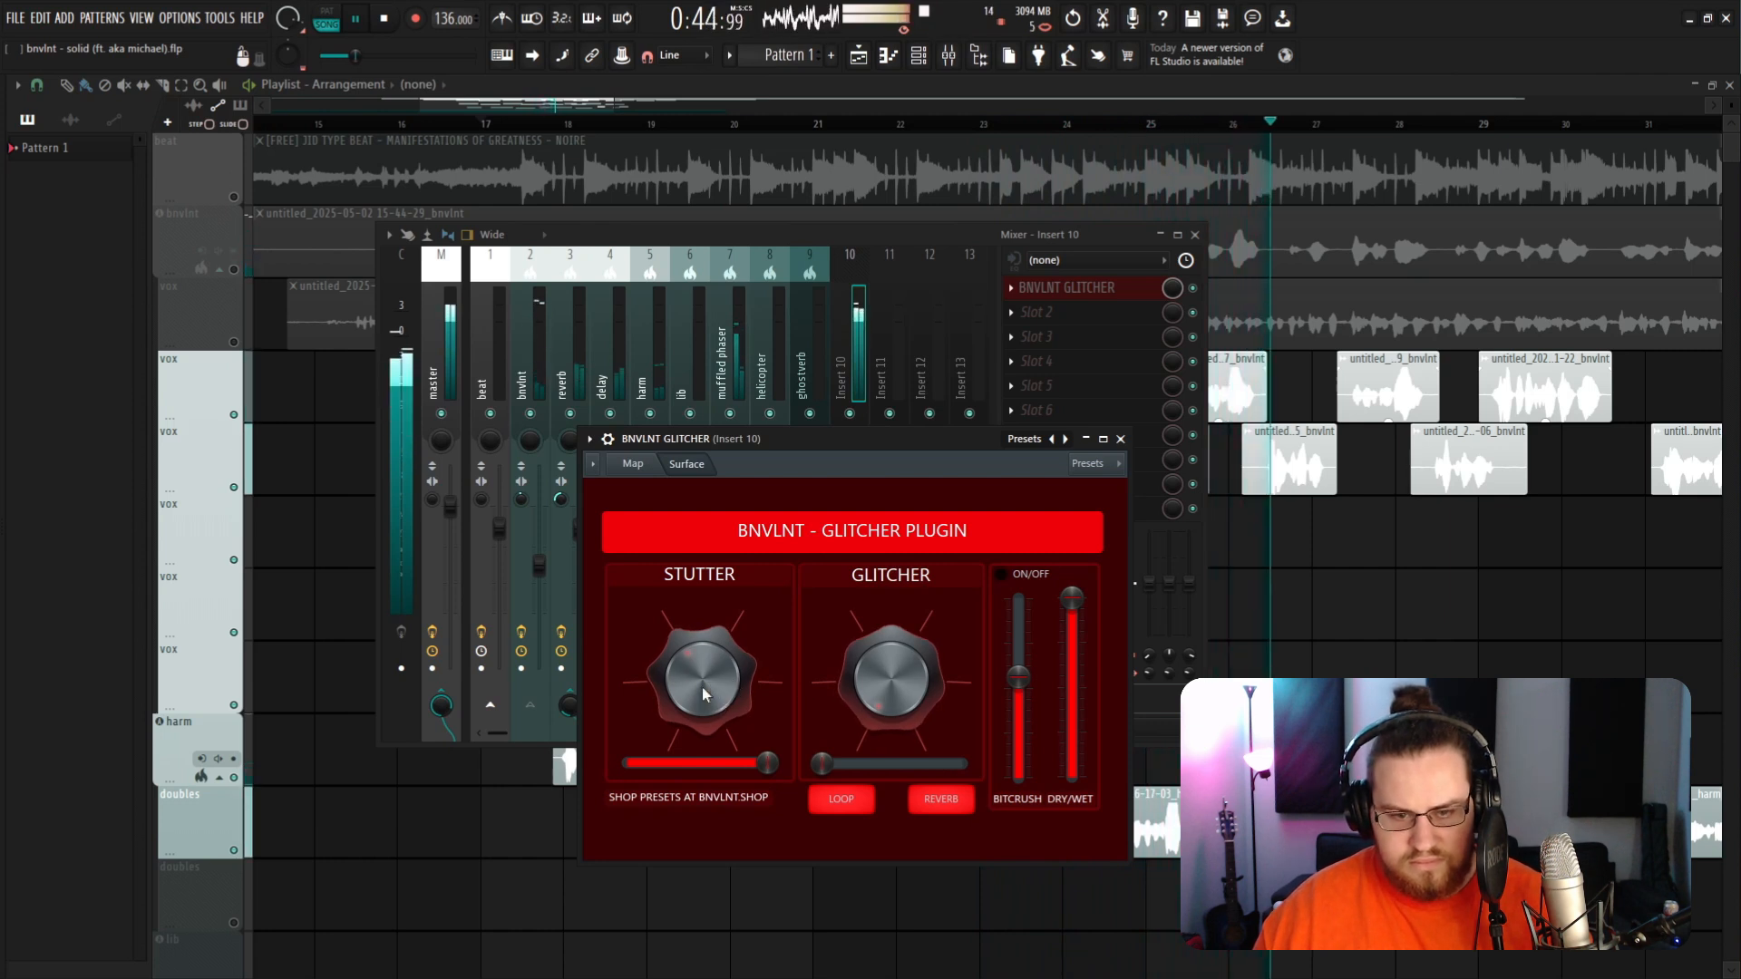
Step: Play the song while adjusting the Stutter knob and Stutter slider on the BNVLNT GLITCHER
drag(697, 695, 698, 671)
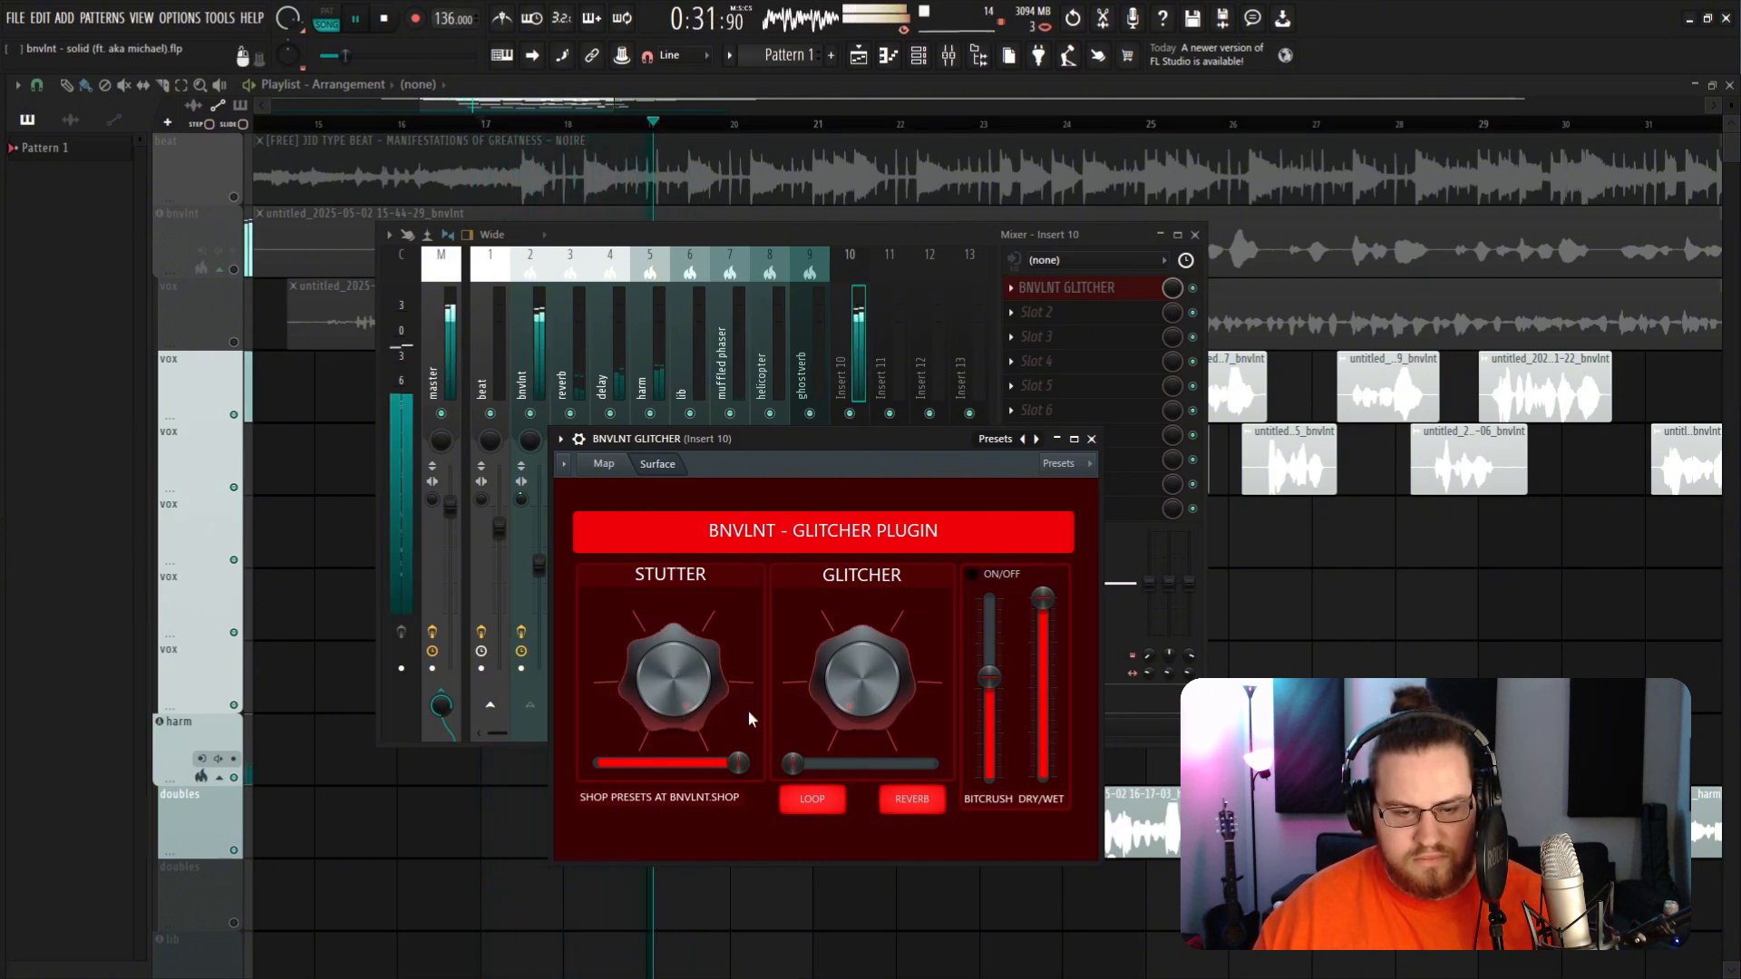
key(space)
drag(745, 770, 646, 763)
drag(660, 712, 717, 764)
key(space)
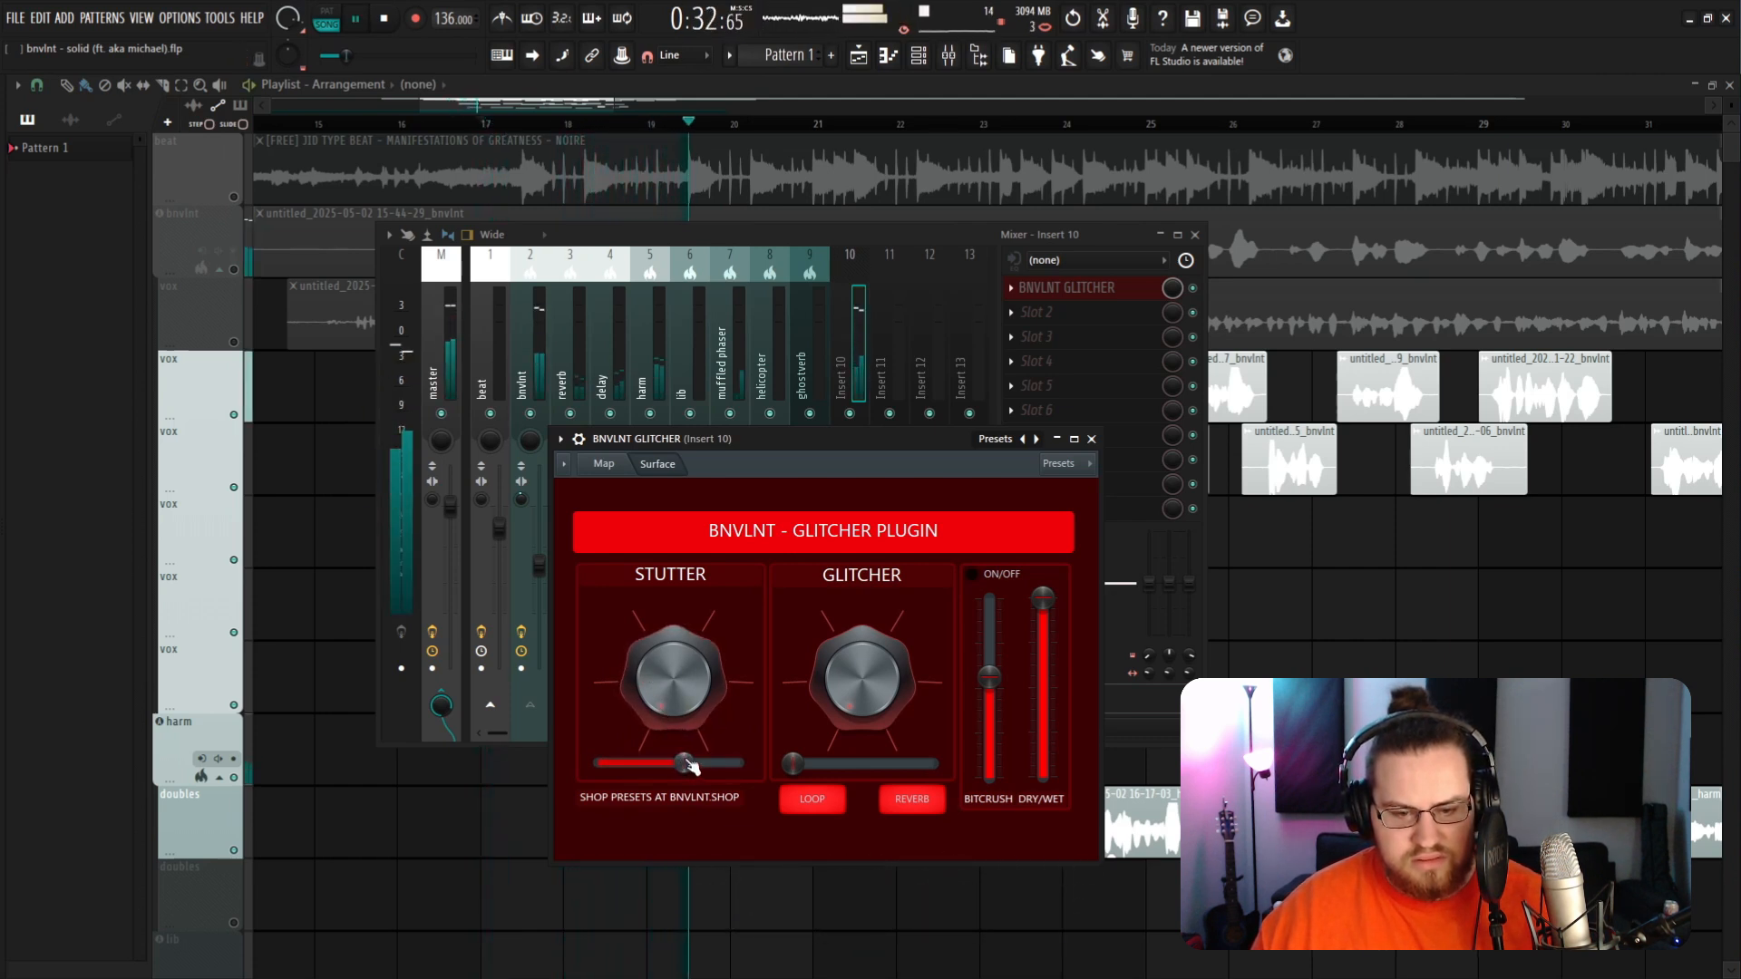
Step: Set the Stutter slider to its minimum and the Glitcher slider to its maximum, then adjust the Glitcher knob during playback
key(space)
drag(691, 767, 604, 766)
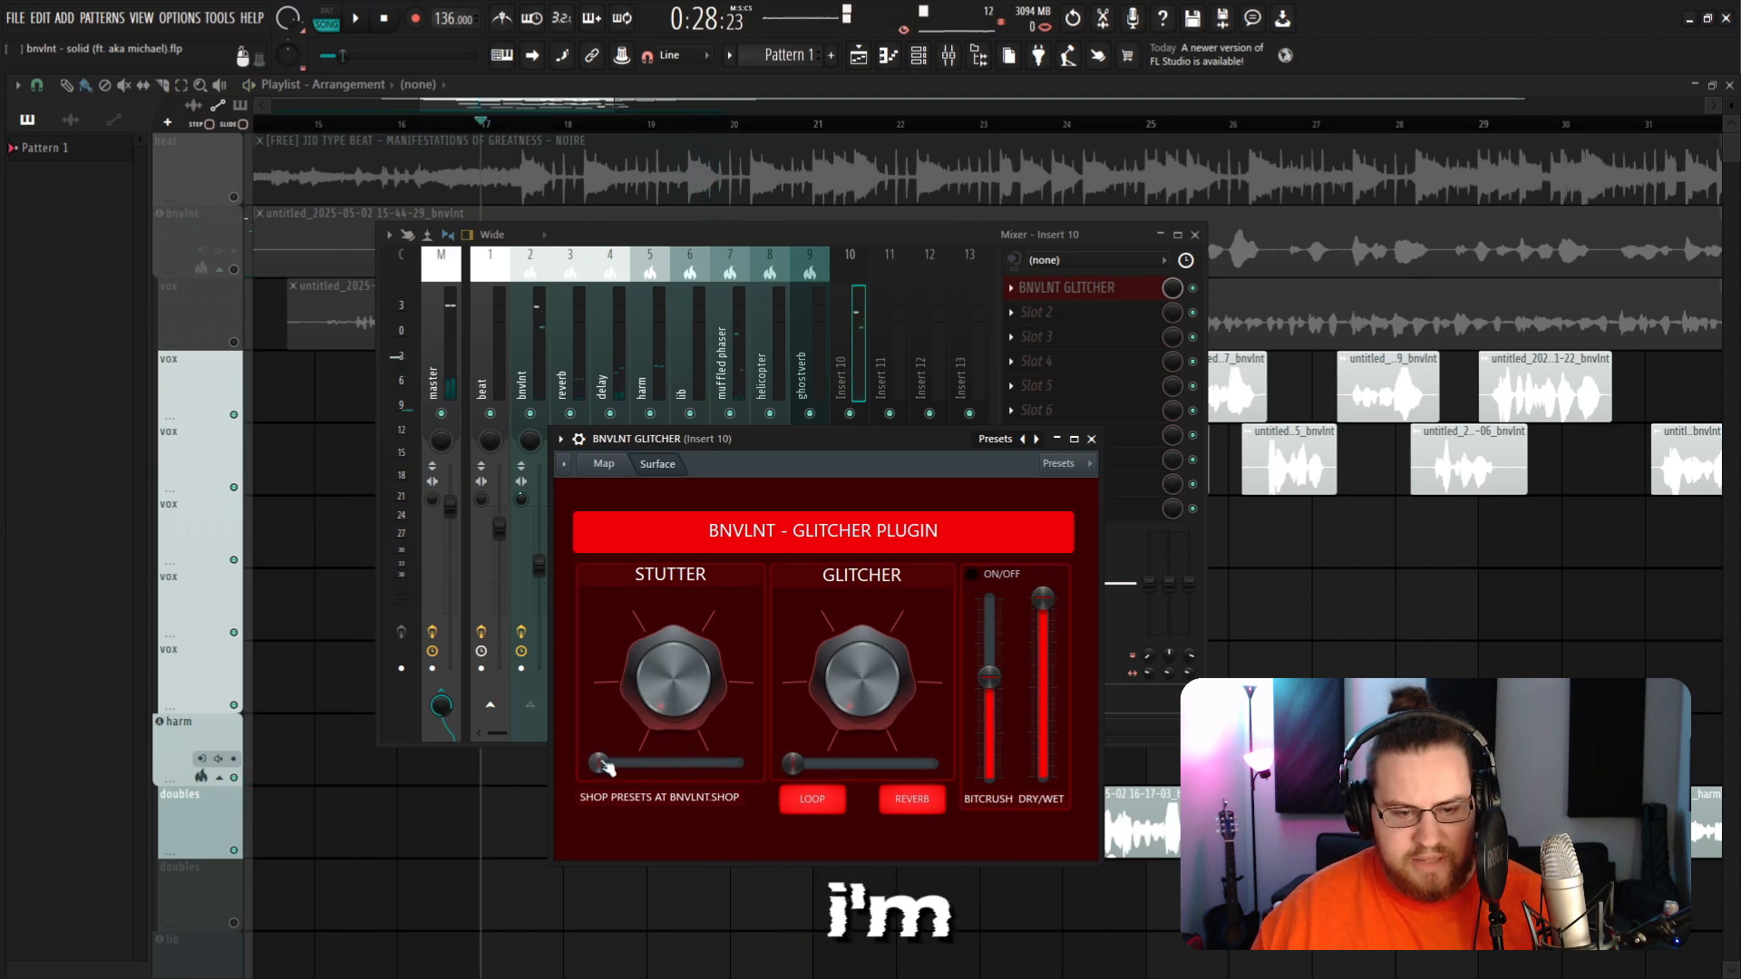
drag(792, 765, 933, 764)
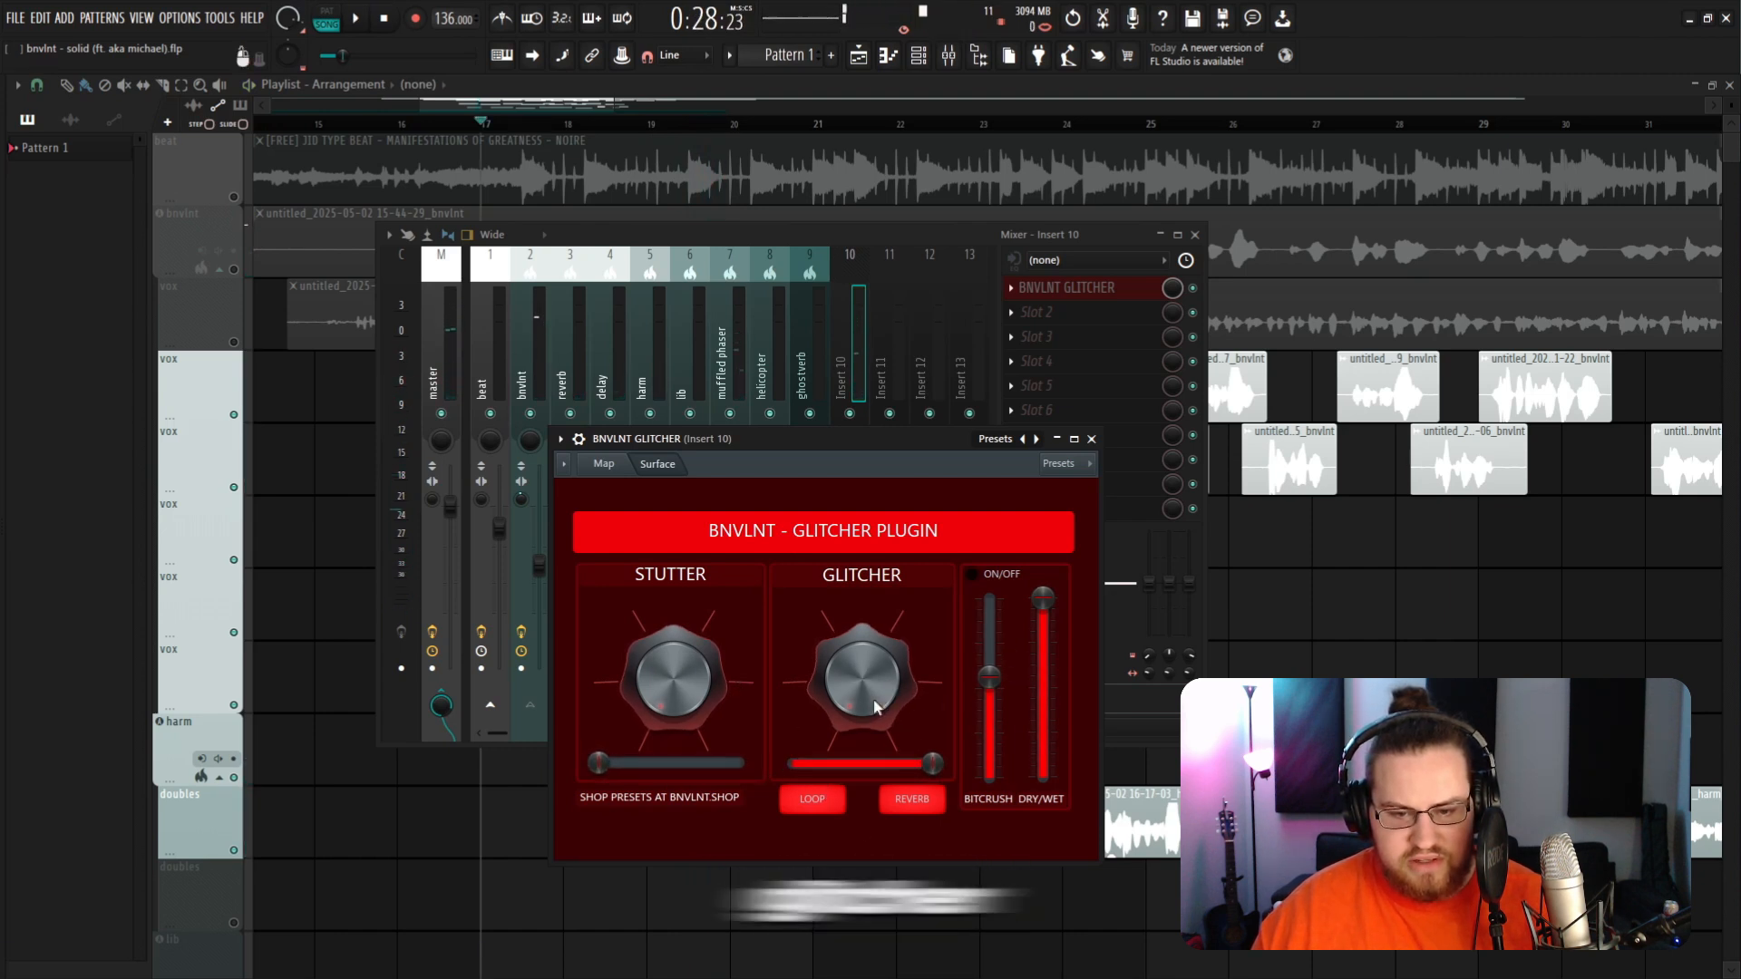
key(space)
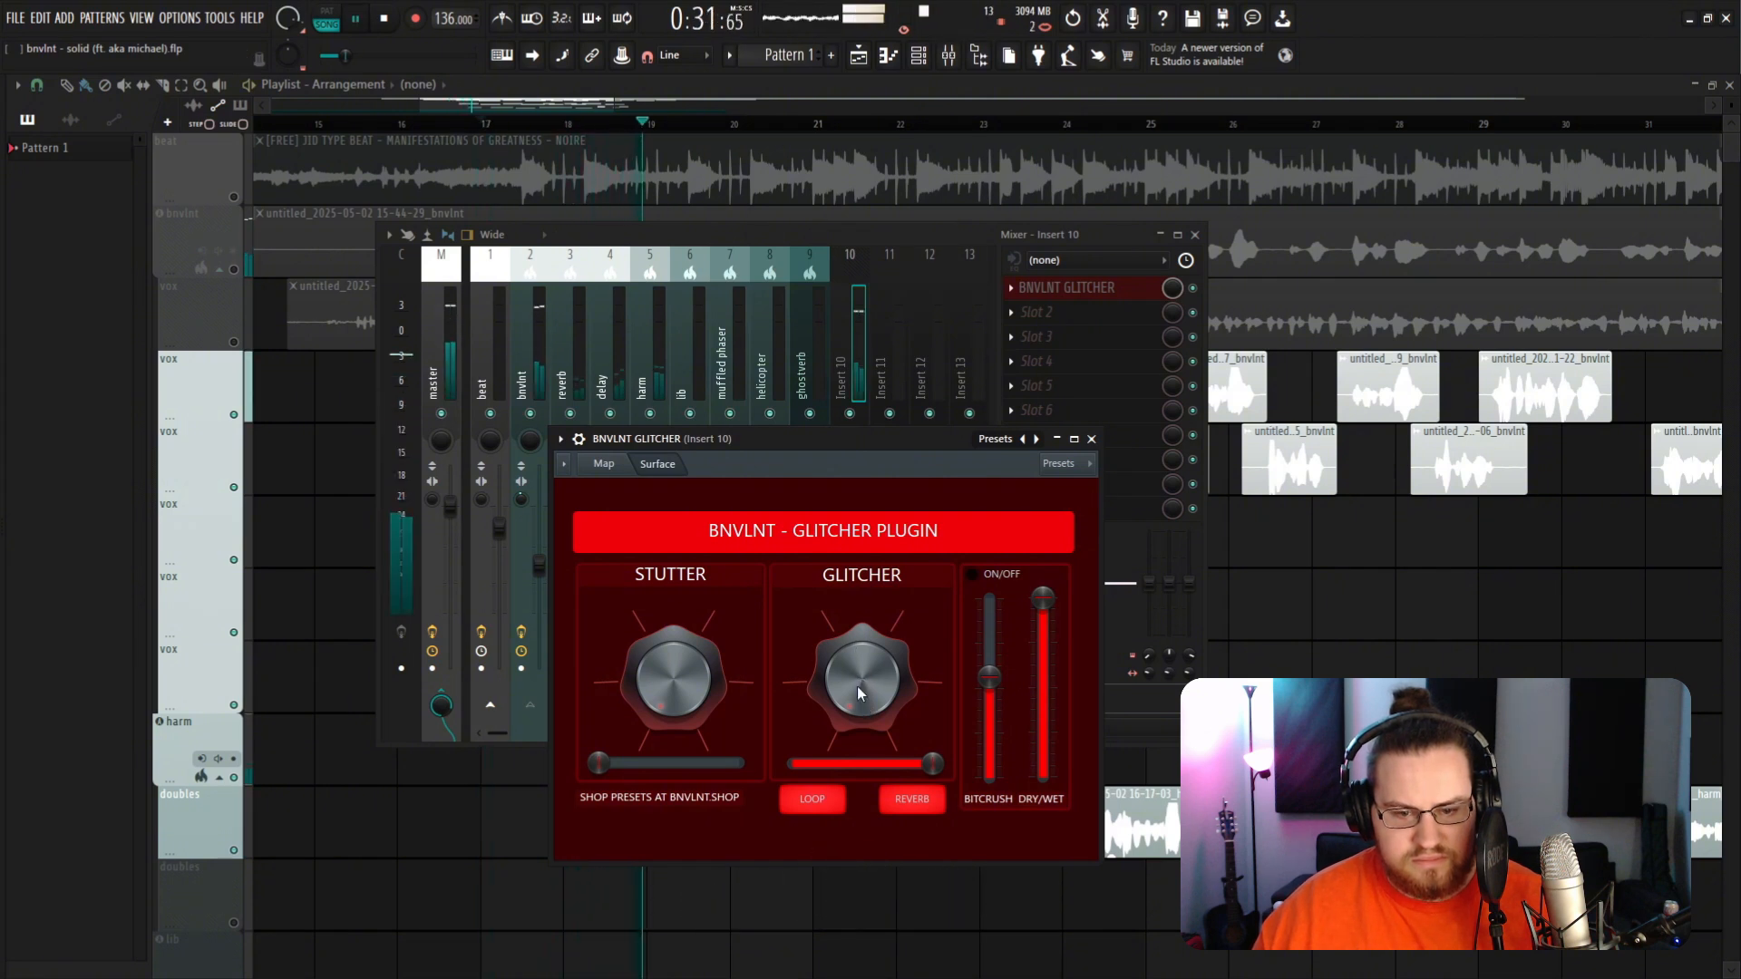
drag(847, 702, 843, 687)
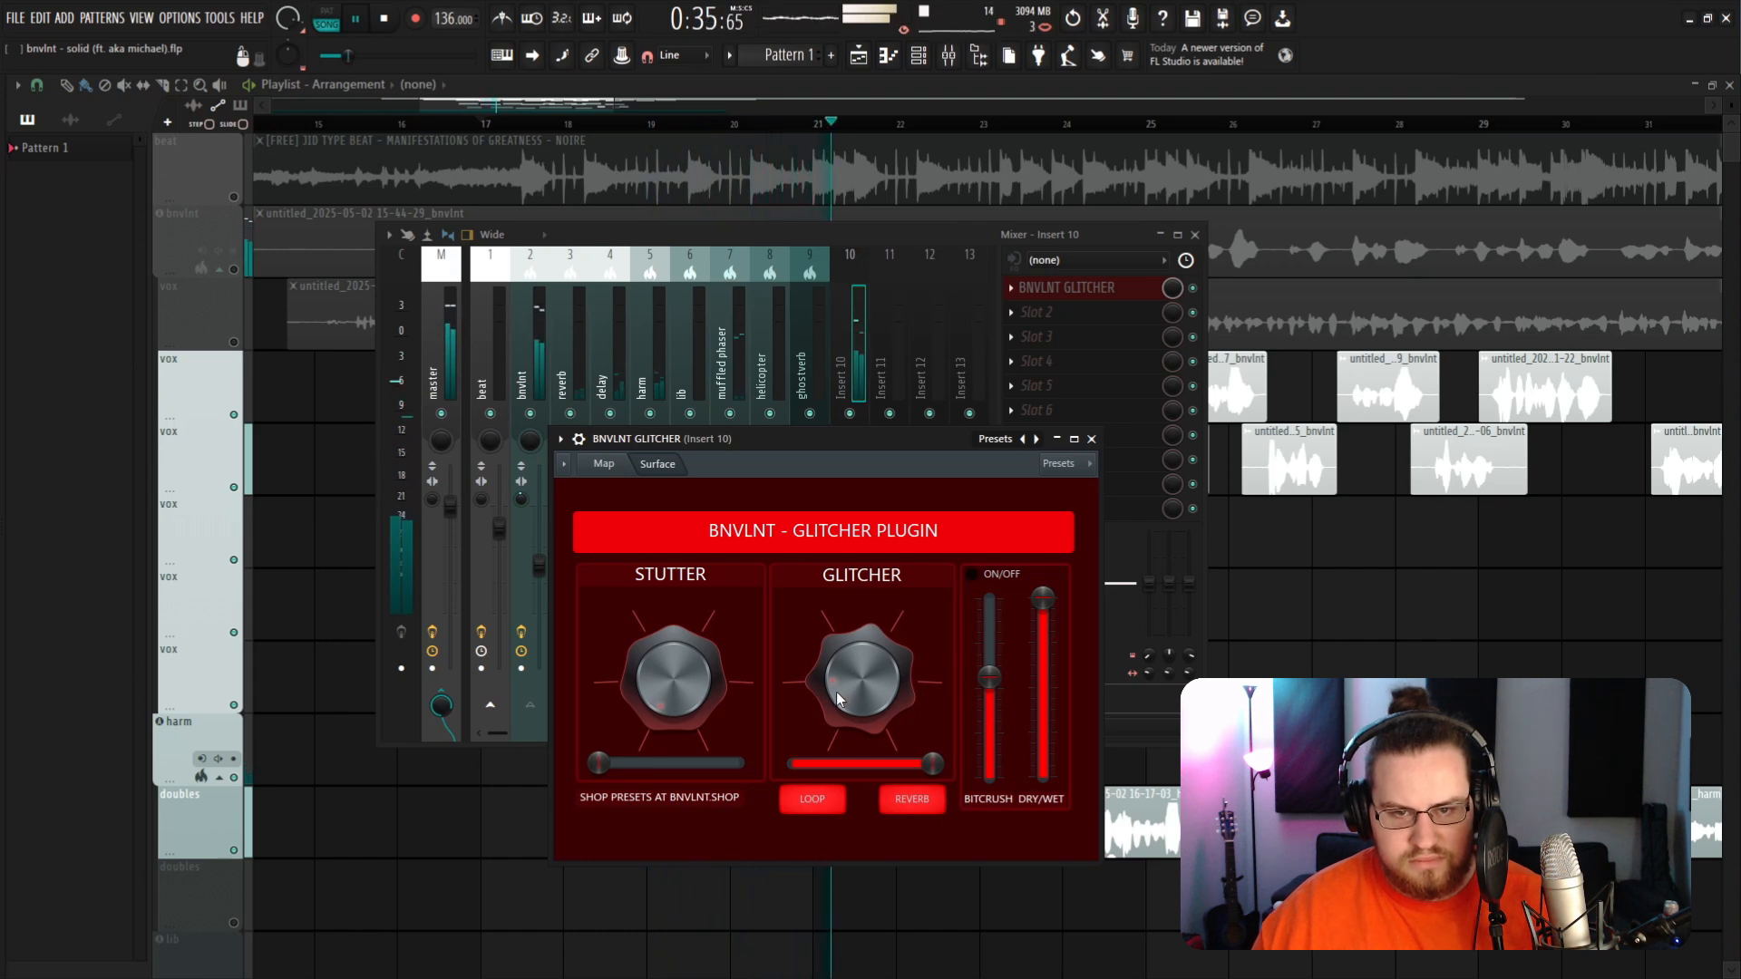
Step: Bring the mixer forward and reopen the BNVLNT GLITCHER window from insert 10's effect slot
click(787, 232)
key(space)
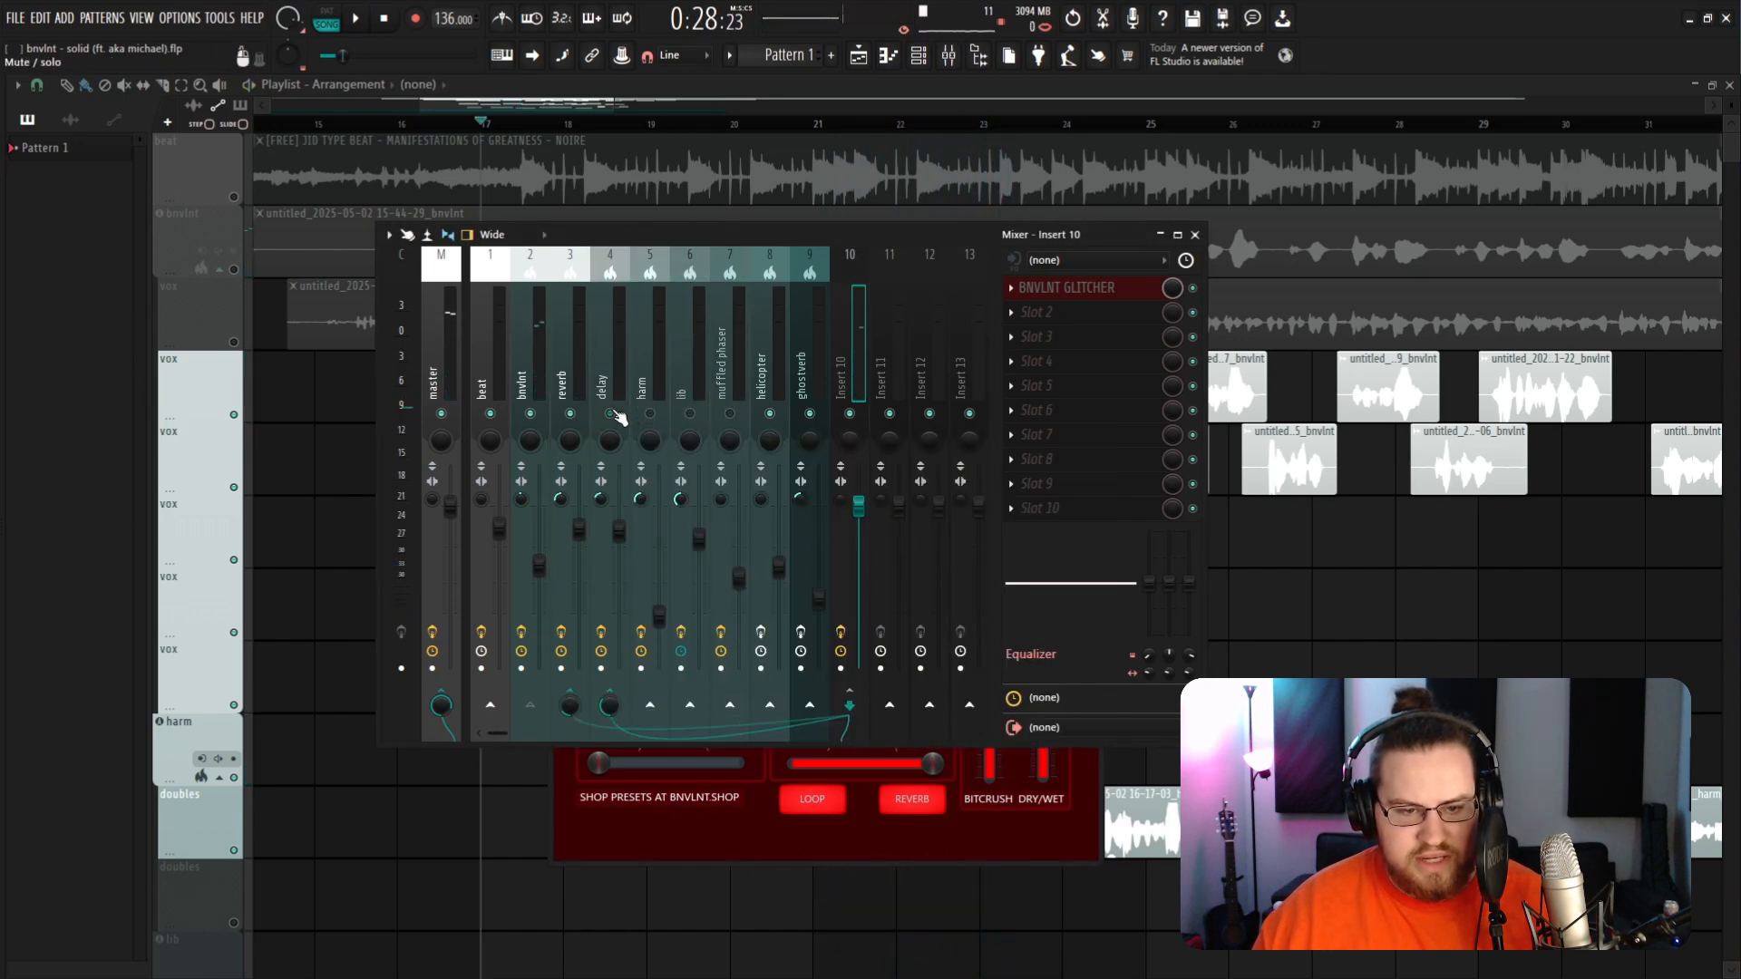
click(1070, 288)
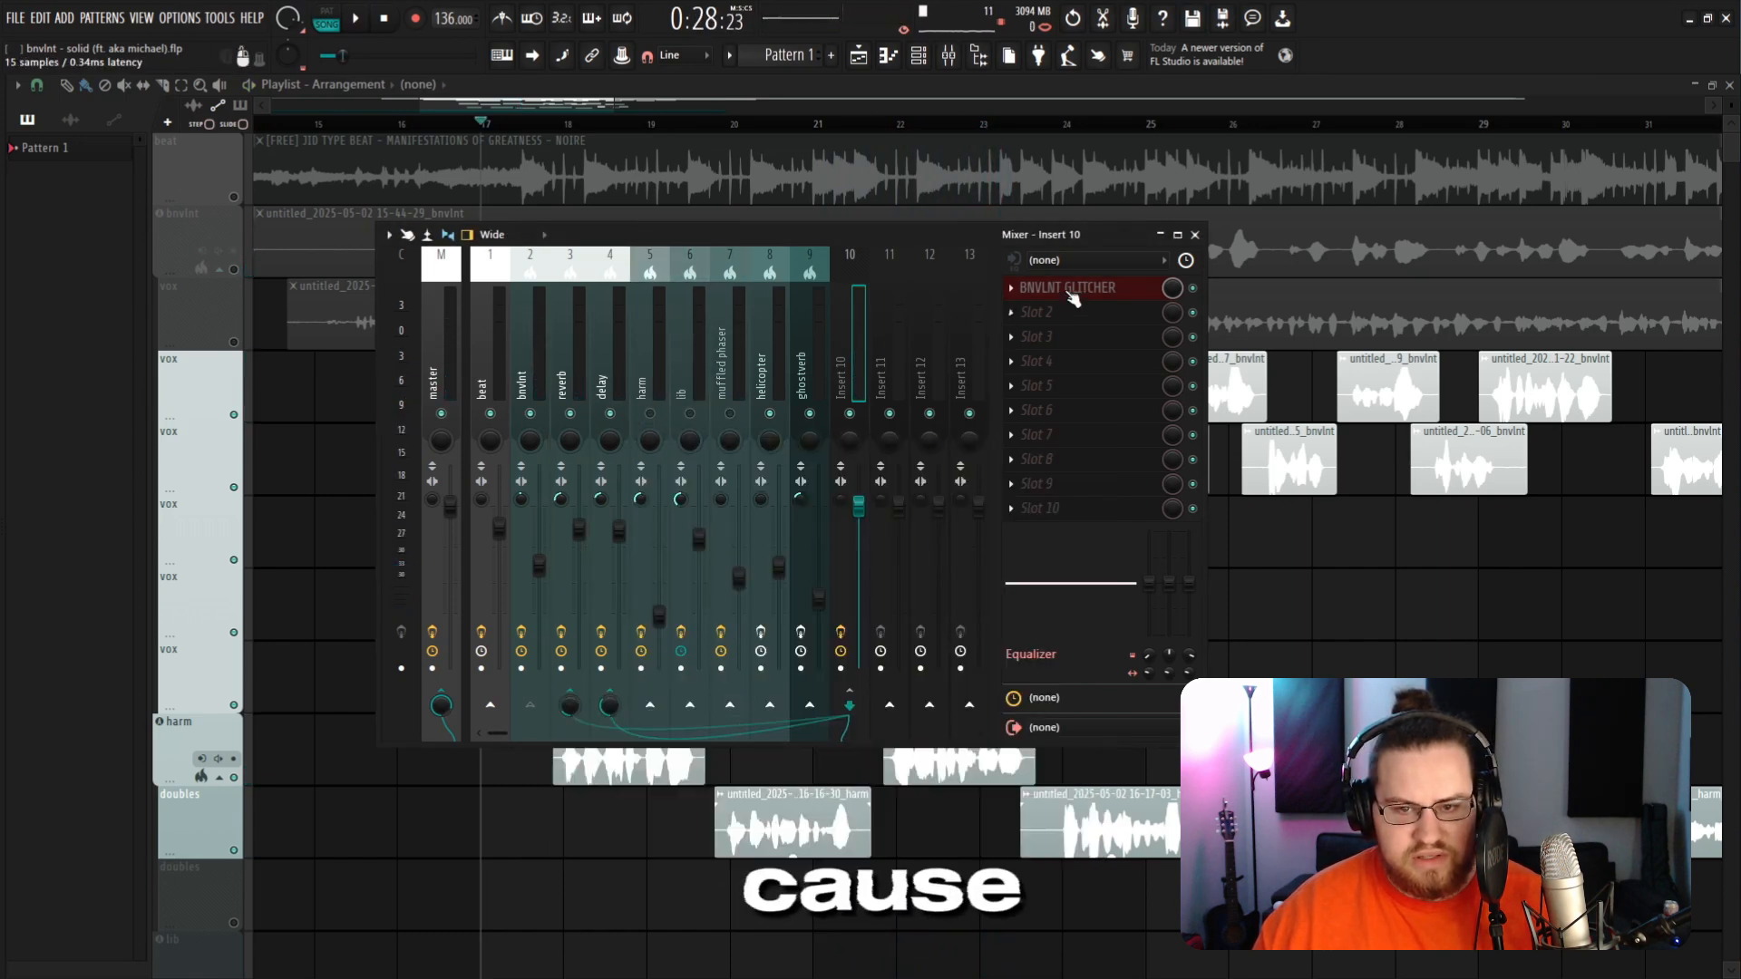
click(1070, 288)
Step: Move the plugin window over the mixer and tweak the Glitcher knob while playing the song
drag(820, 440, 683, 381)
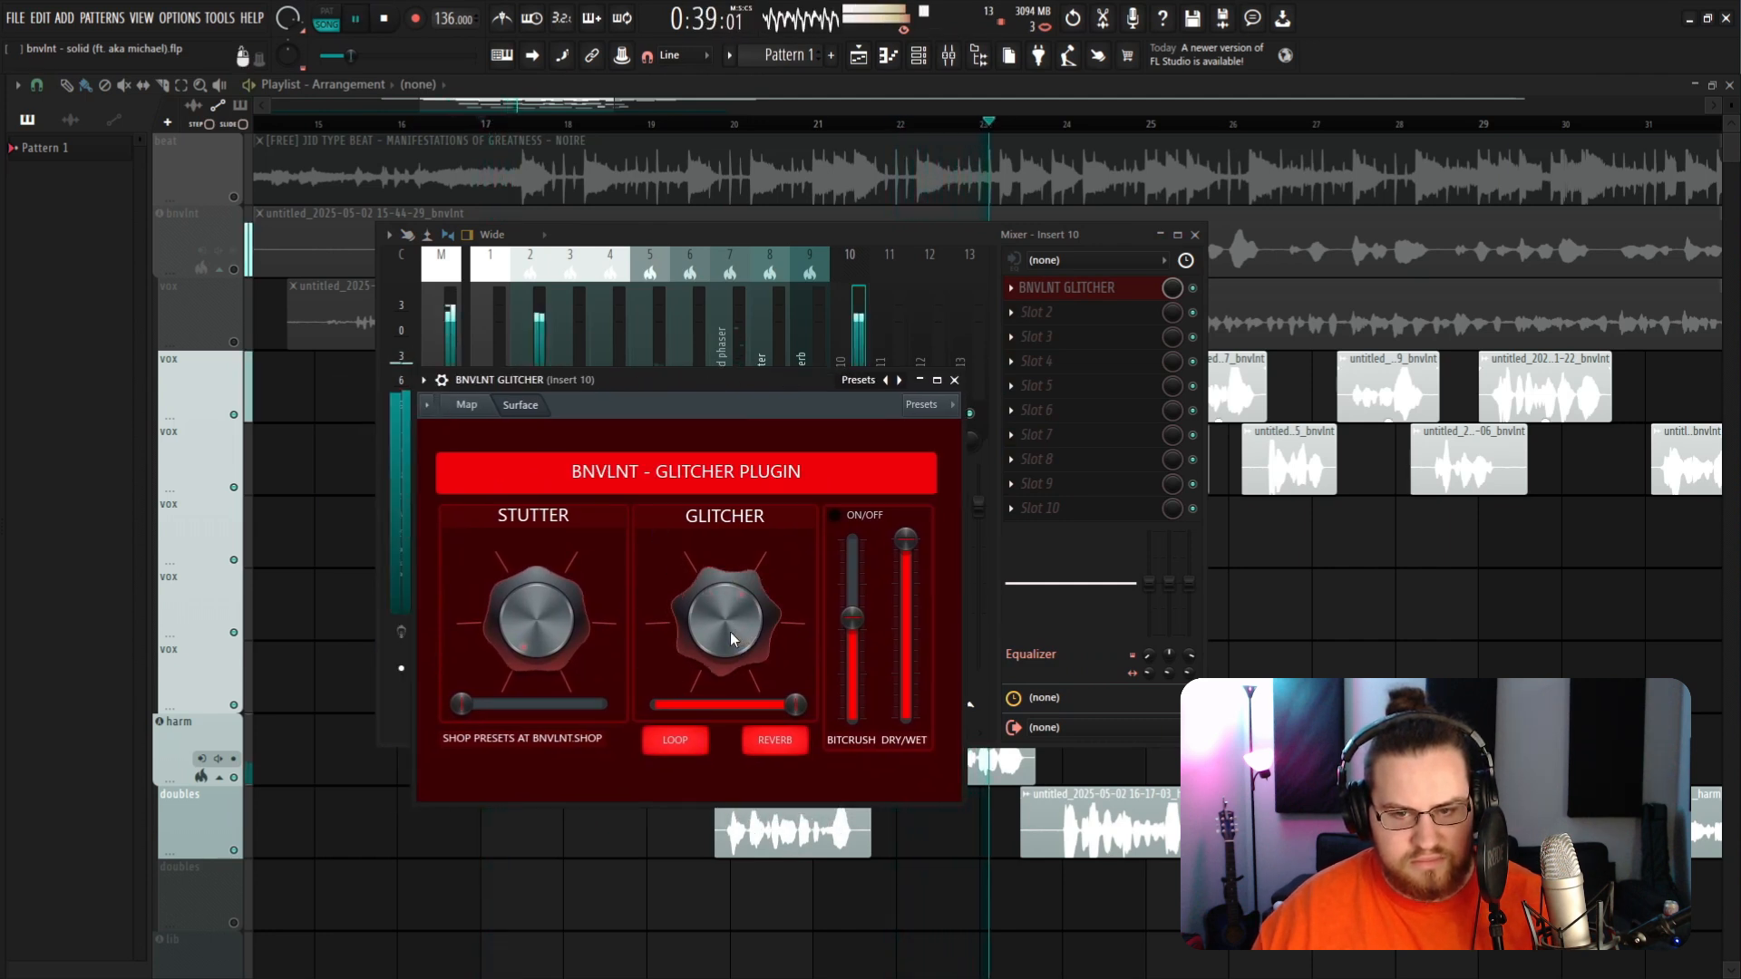
drag(730, 633, 731, 571)
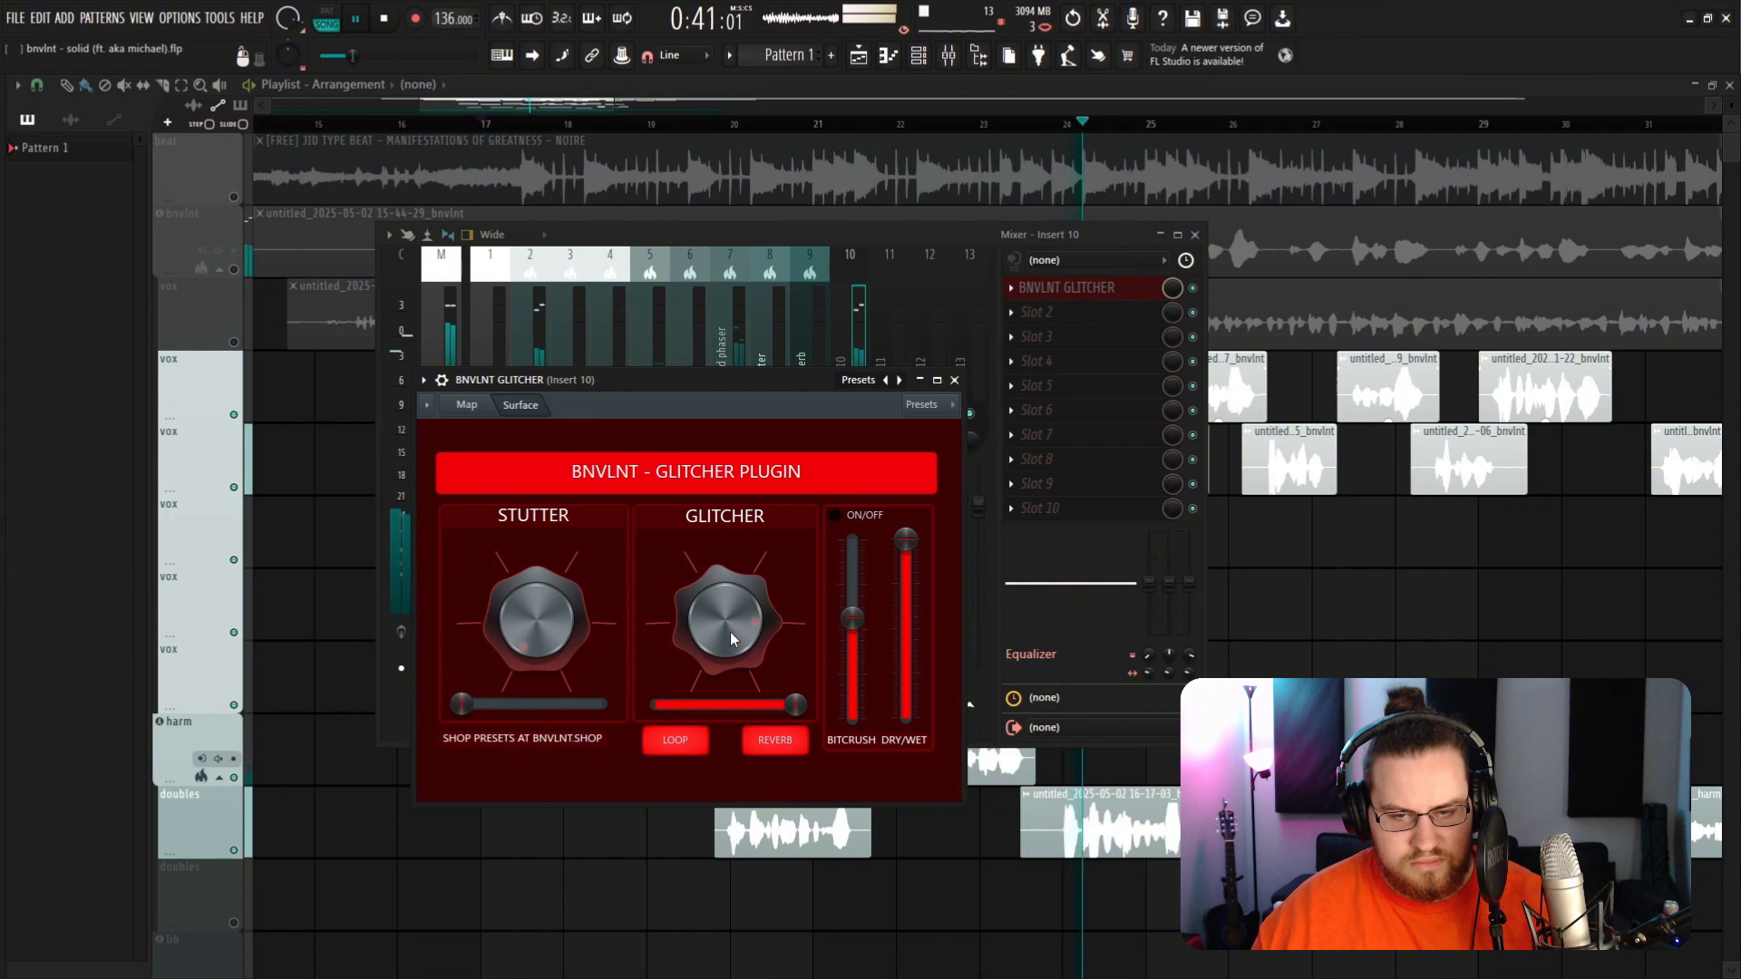
drag(731, 633, 731, 609)
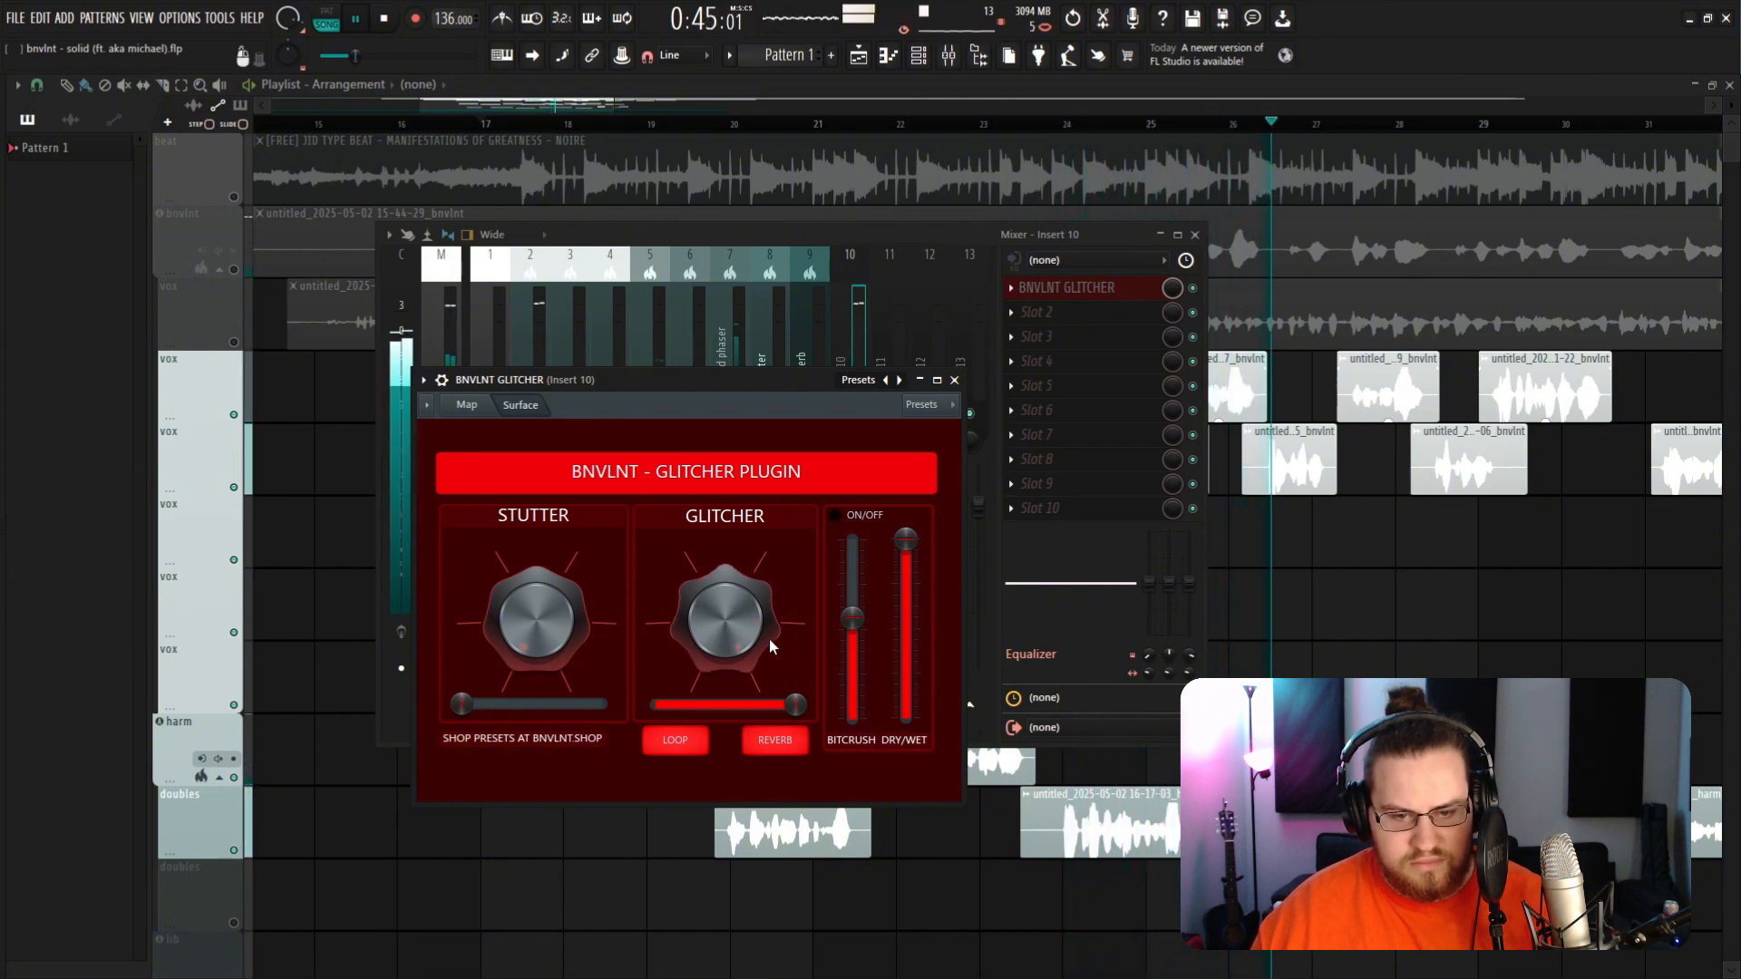
key(space)
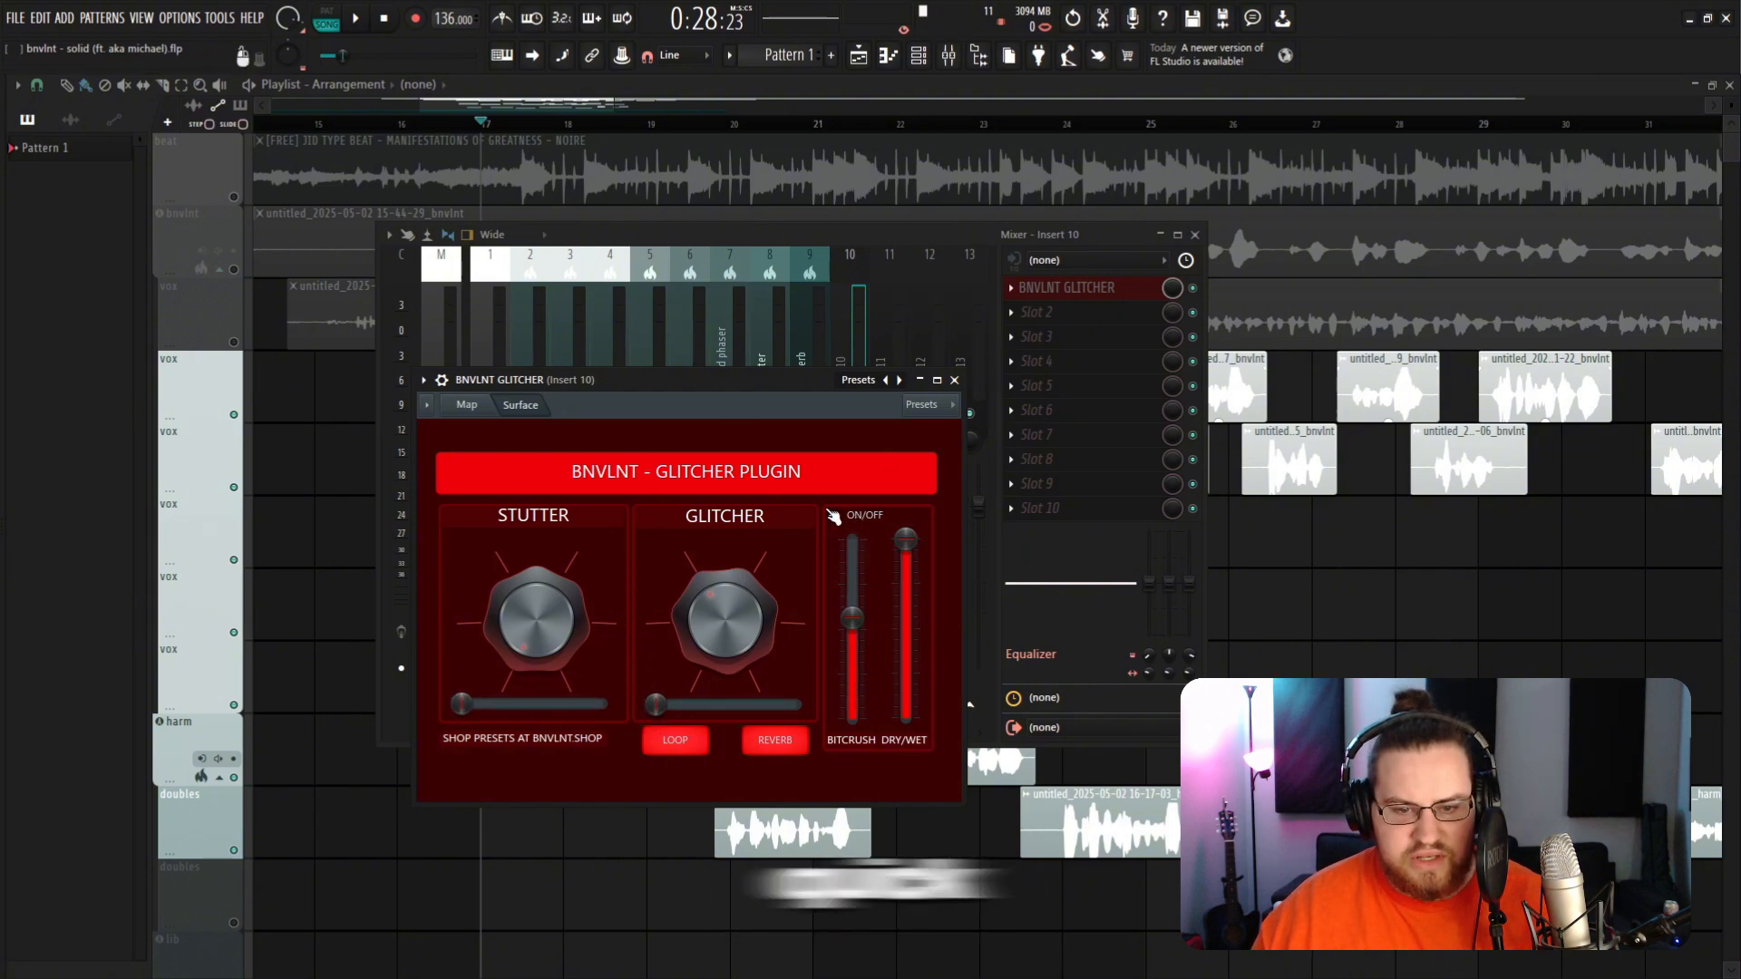
Step: Lower the Bitcrush fader and set the Dry/Wet fader to its minimum during playback
drag(751, 394, 930, 358)
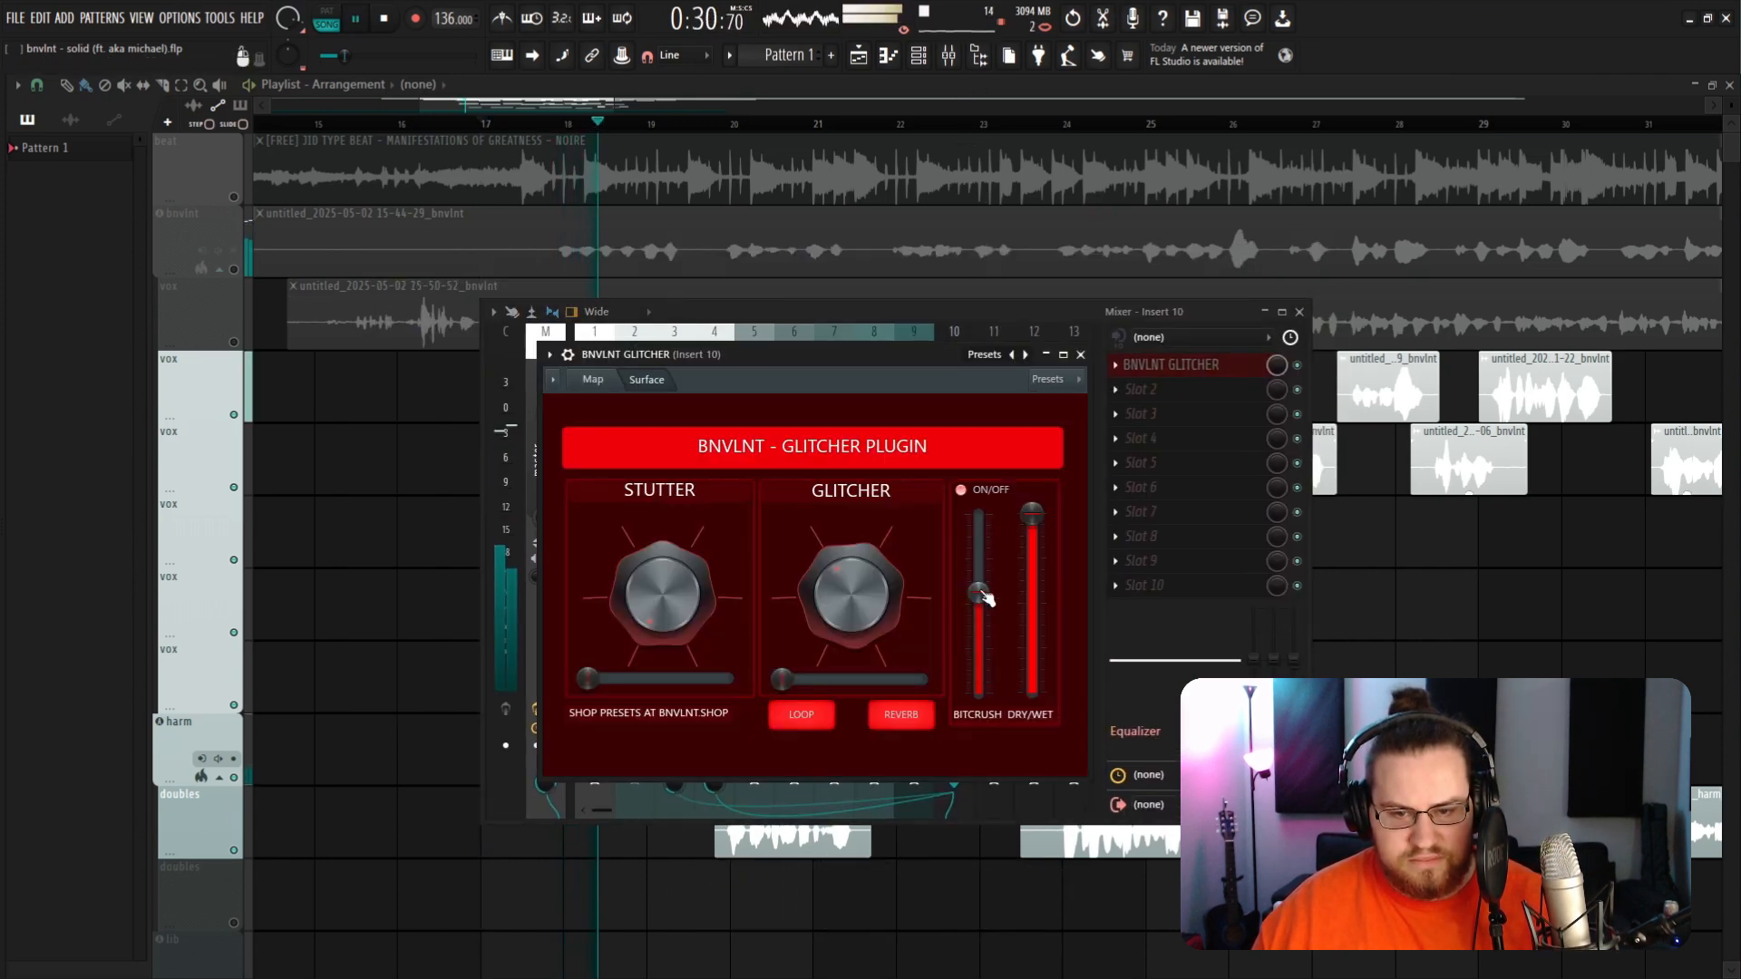
drag(978, 600, 978, 671)
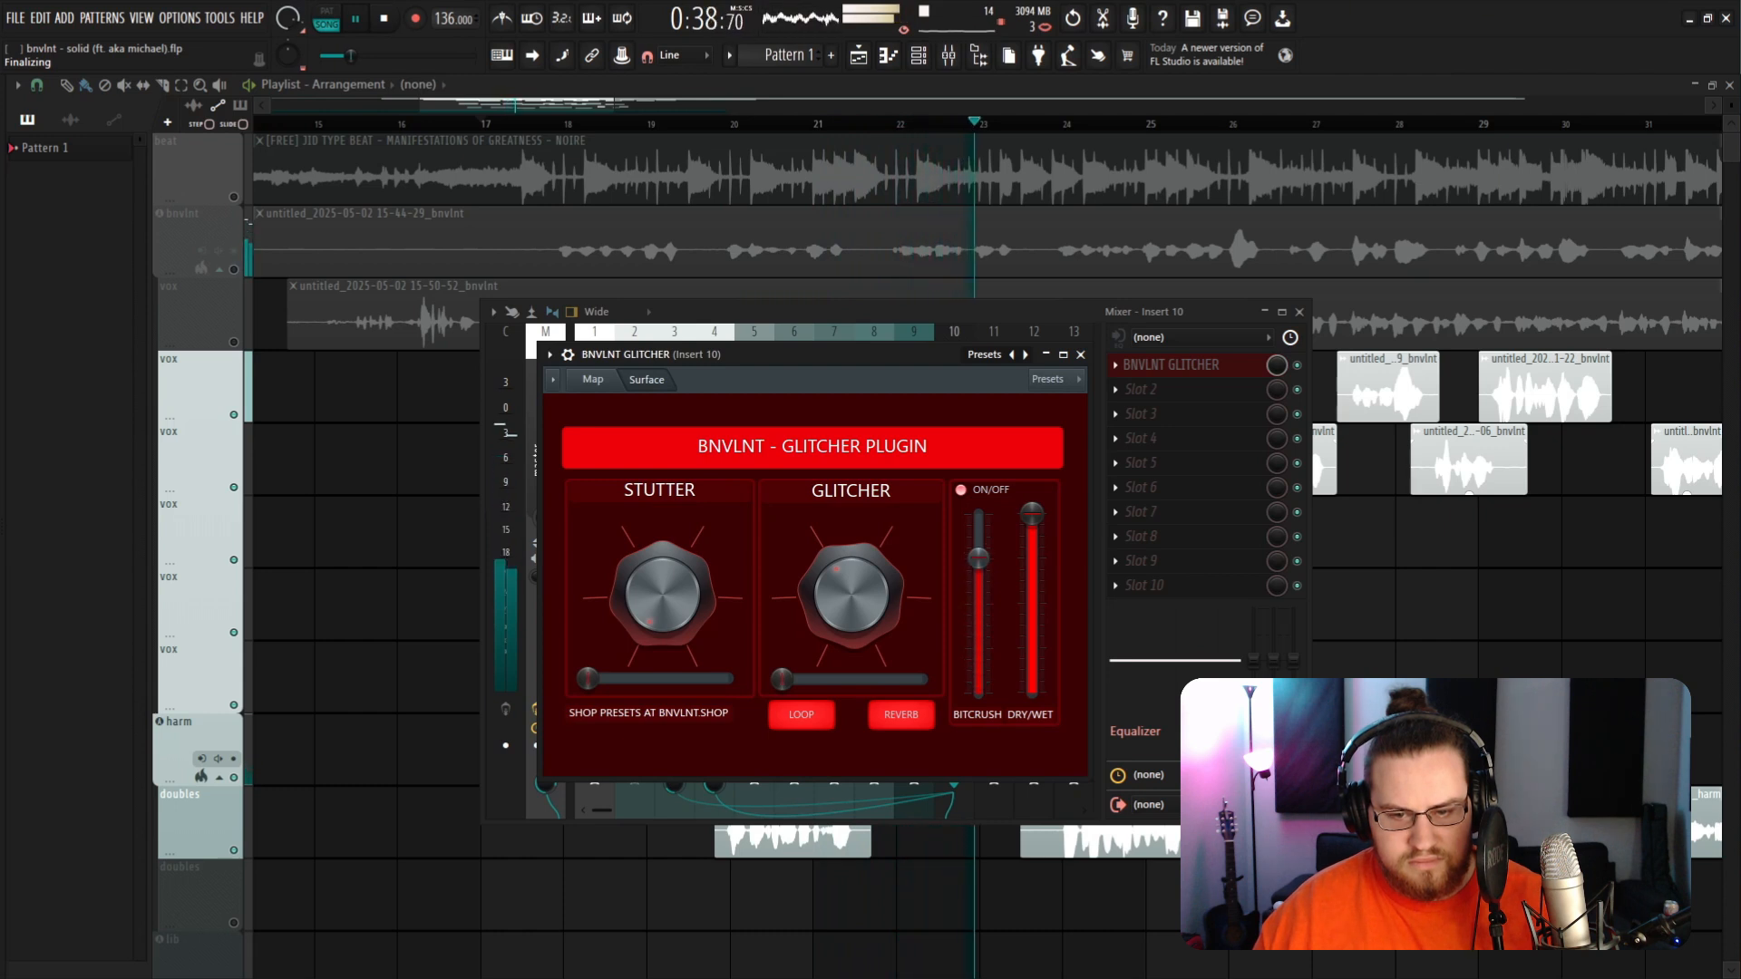
drag(1032, 514, 1032, 587)
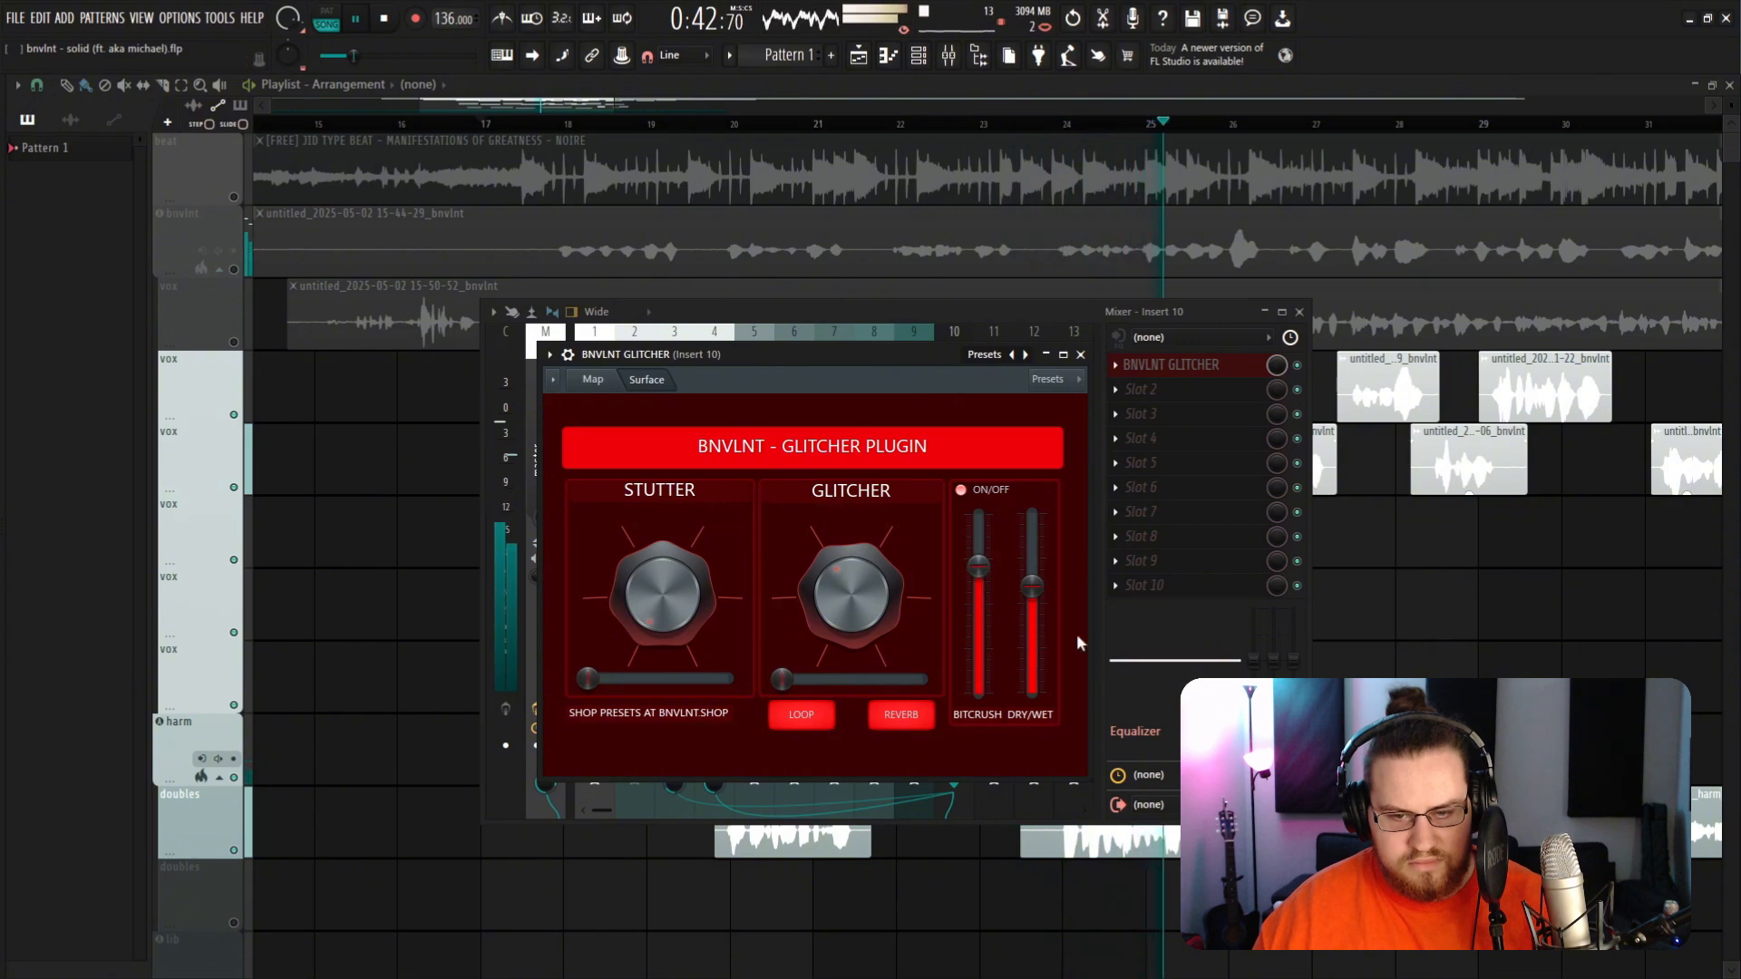
key(space)
drag(1033, 590, 1034, 693)
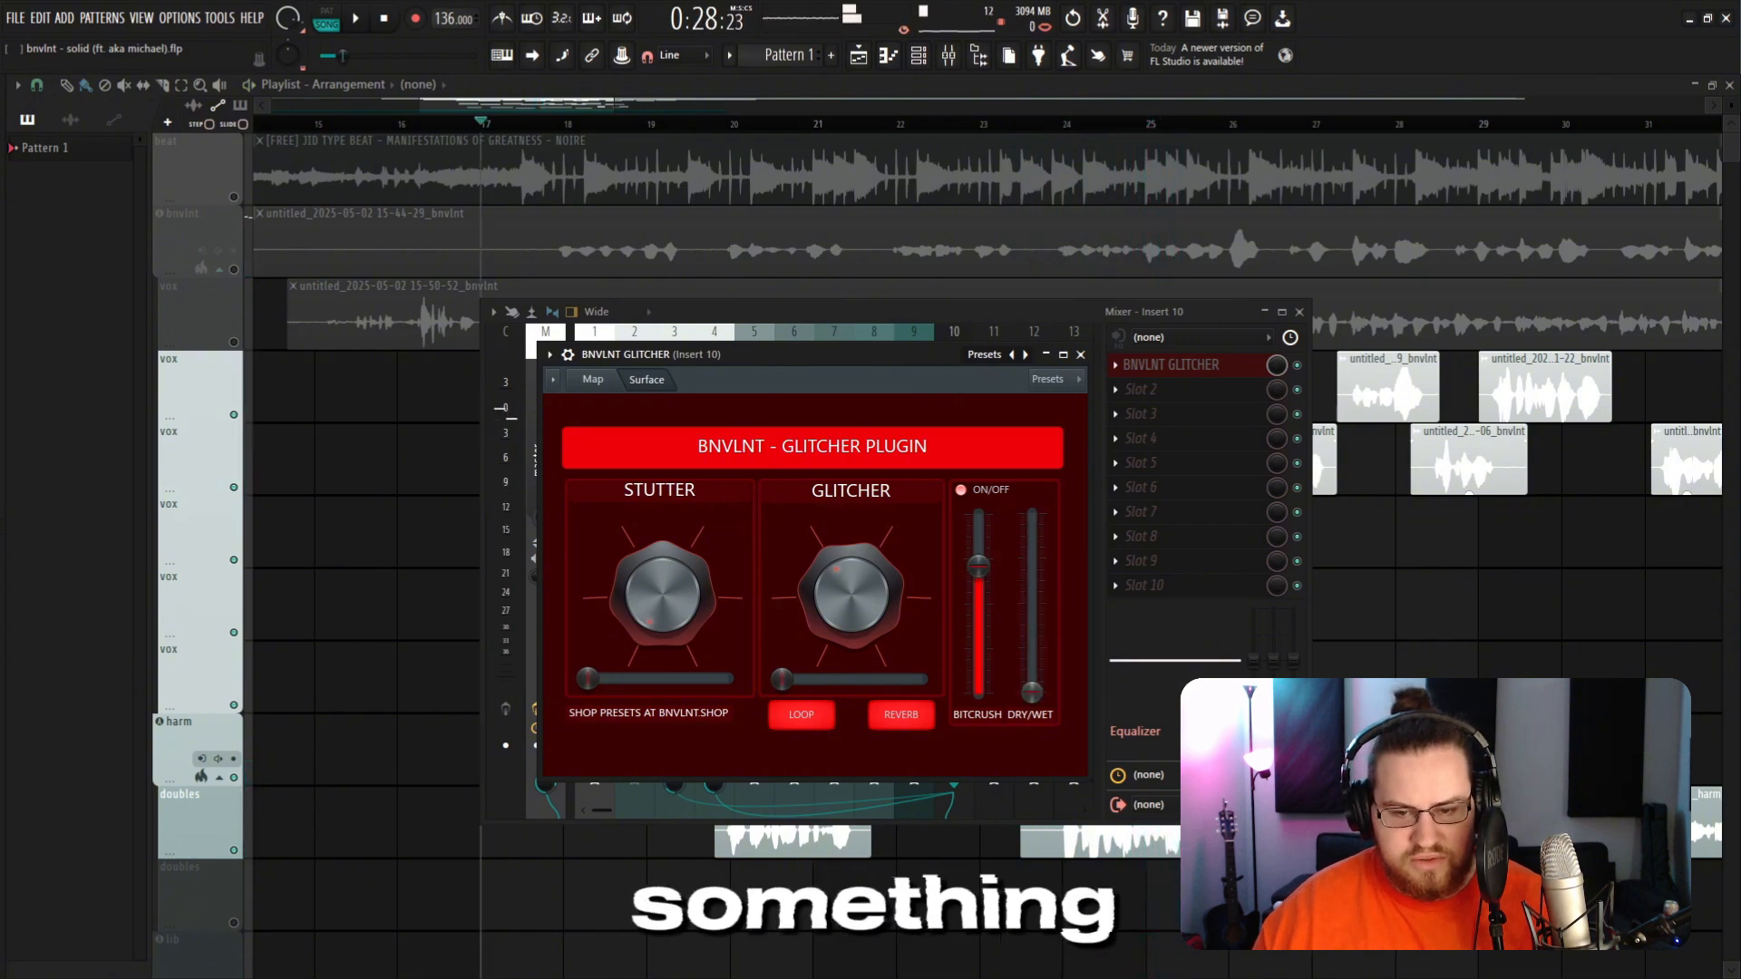
Step: Create an automation clip for the BNVLNT GLITCHER Dry/Wet control in the playlist
right_click(1035, 694)
click(1141, 798)
right_click(1458, 644)
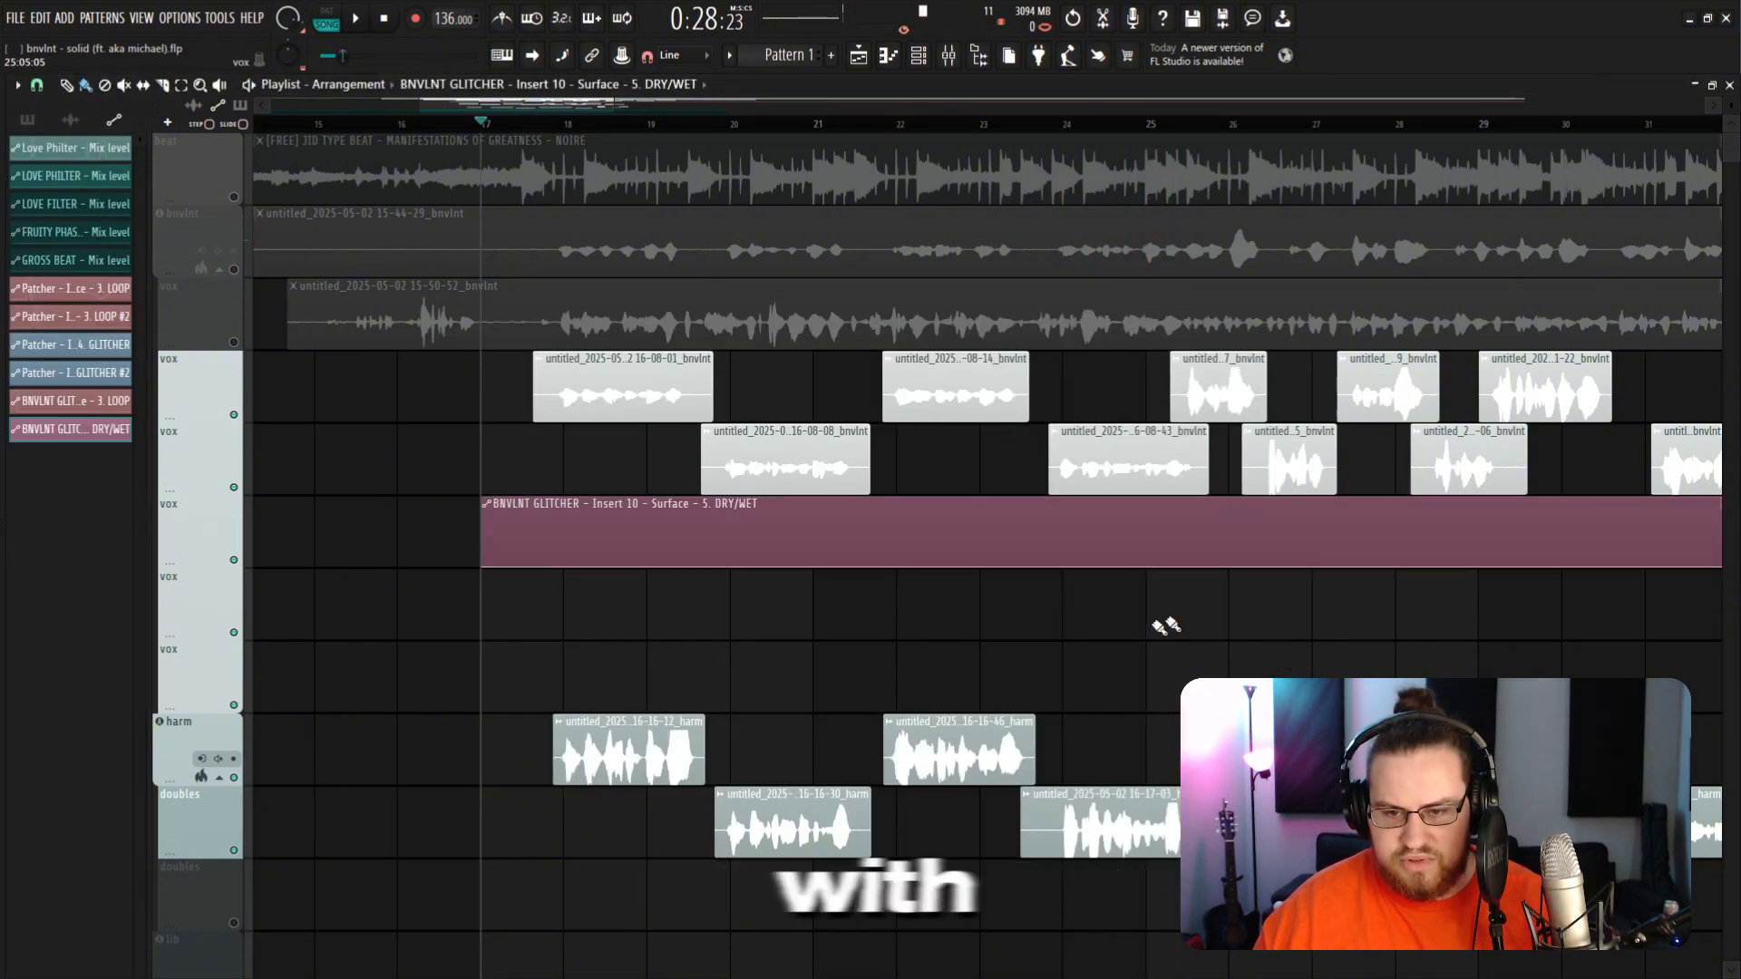
Step: Zoom into the playlist and add points on the Dry/Wet automation clip to ramp the effect up and down around bar 26
scroll(1111, 362, up, 2)
click(1095, 125)
scroll(1006, 572, up, 2)
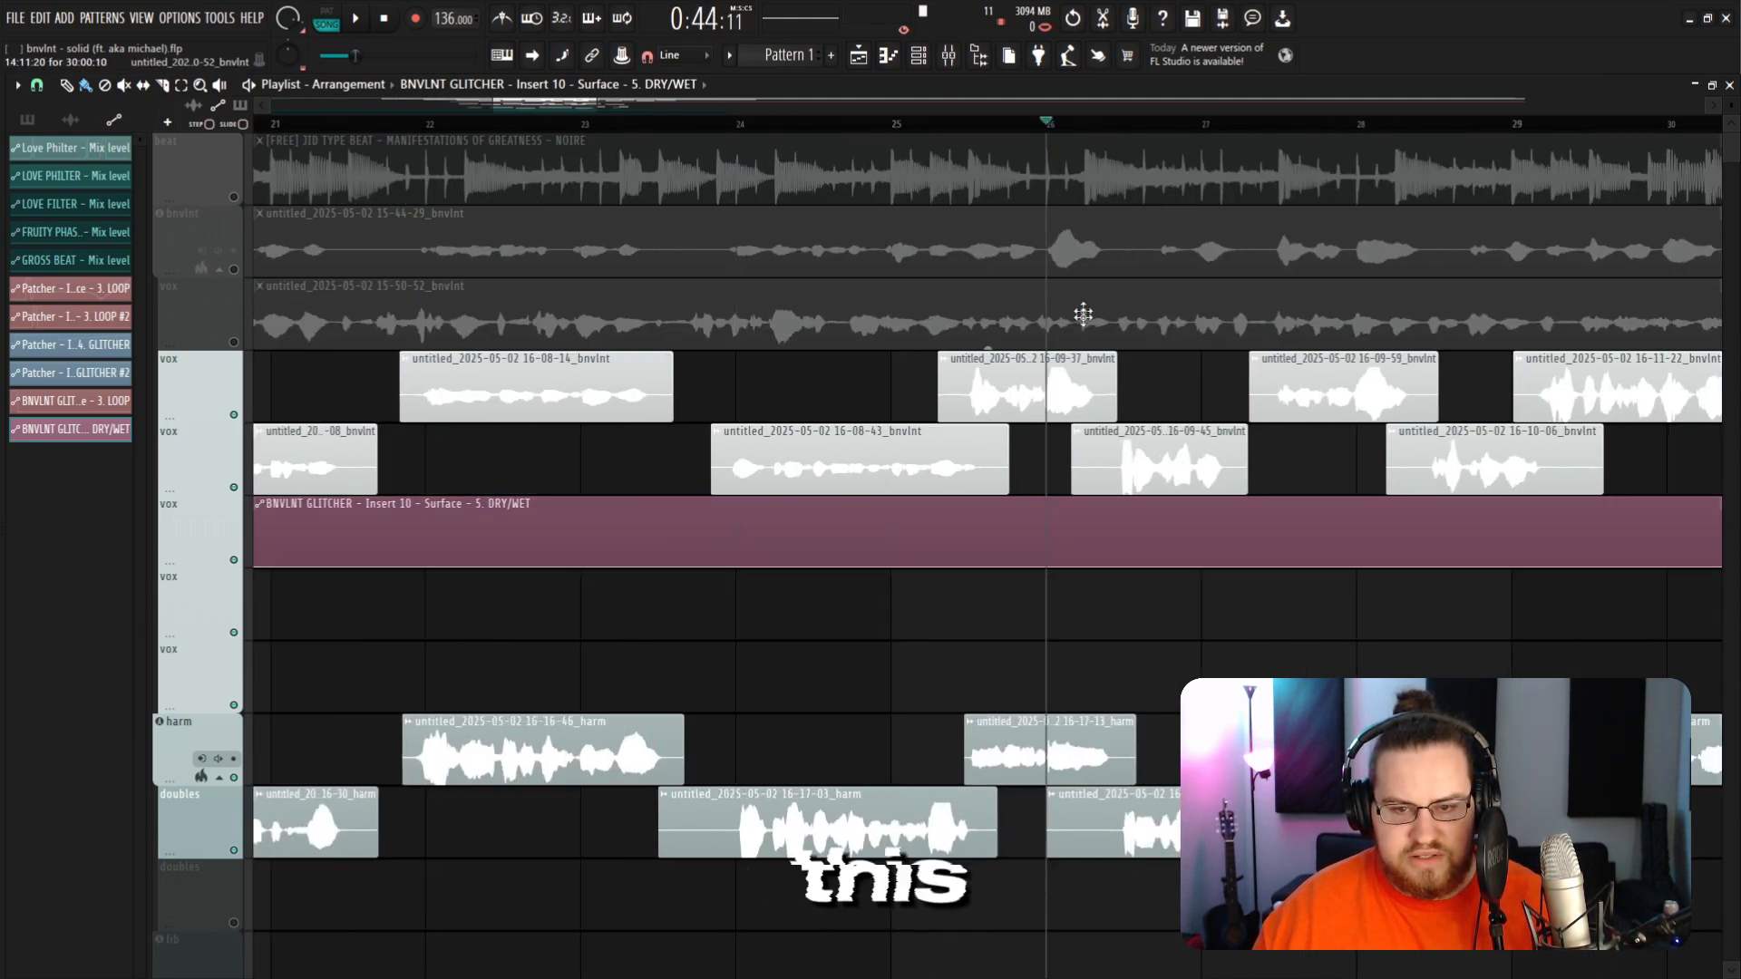
right_click(892, 558)
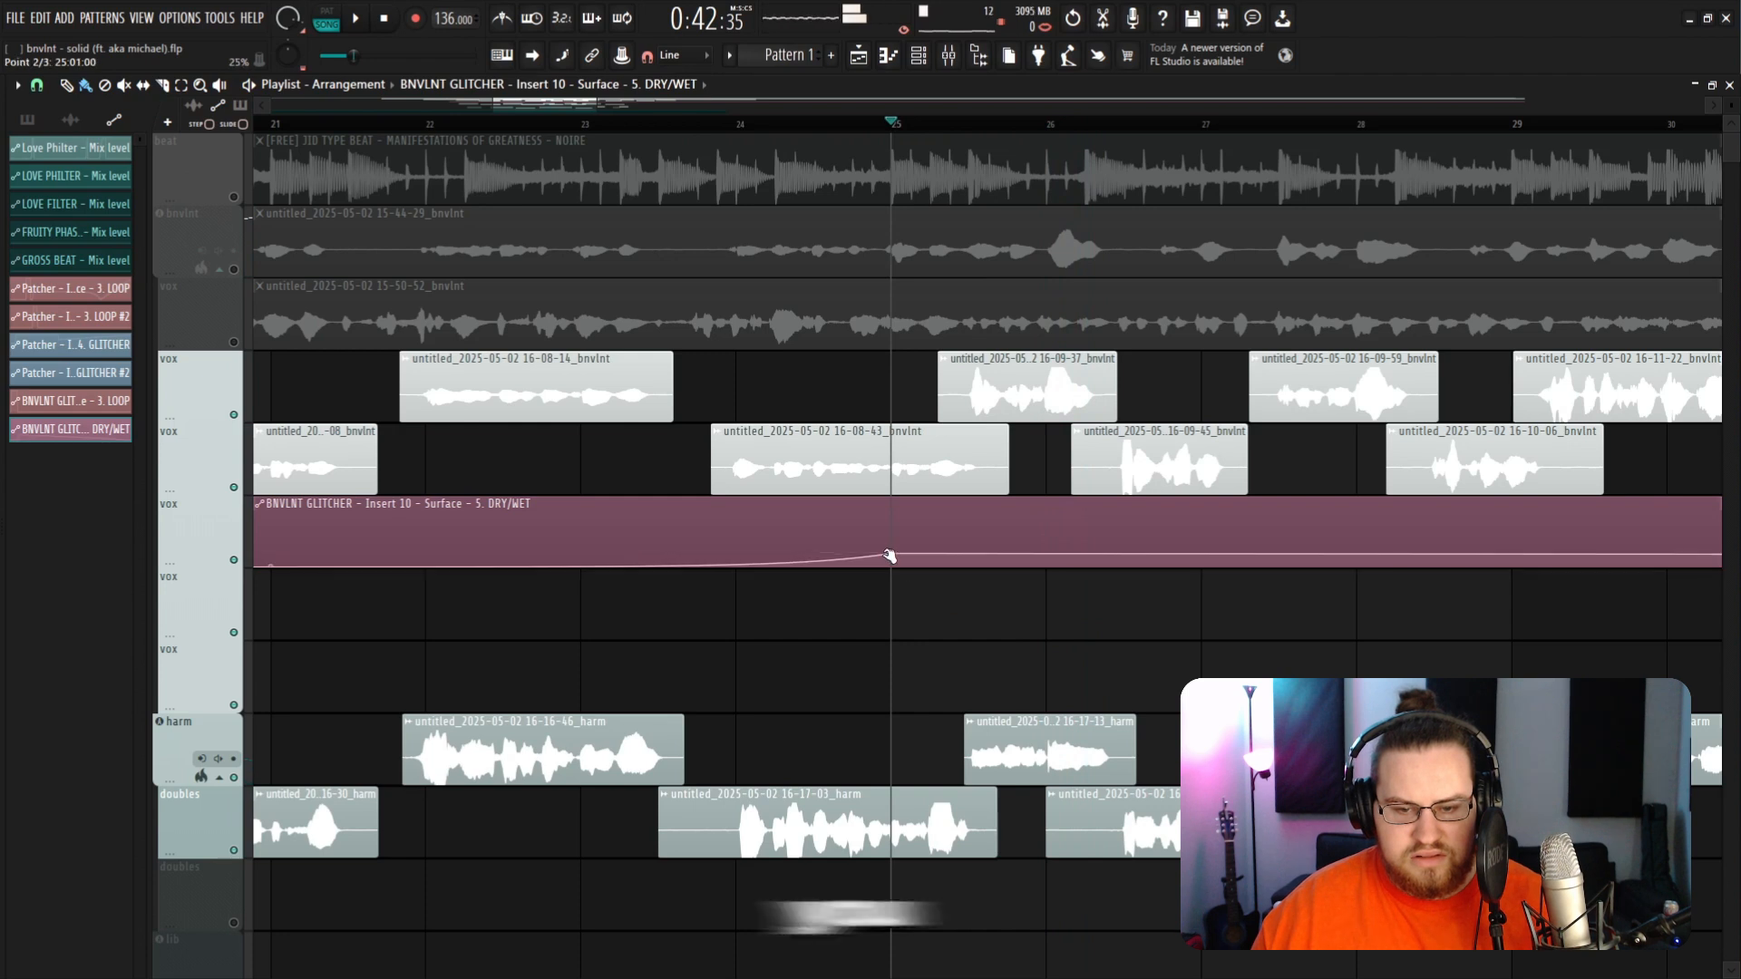
drag(892, 555, 893, 581)
right_click(1045, 560)
drag(1046, 560, 1045, 514)
right_click(1201, 550)
drag(1201, 551, 1136, 605)
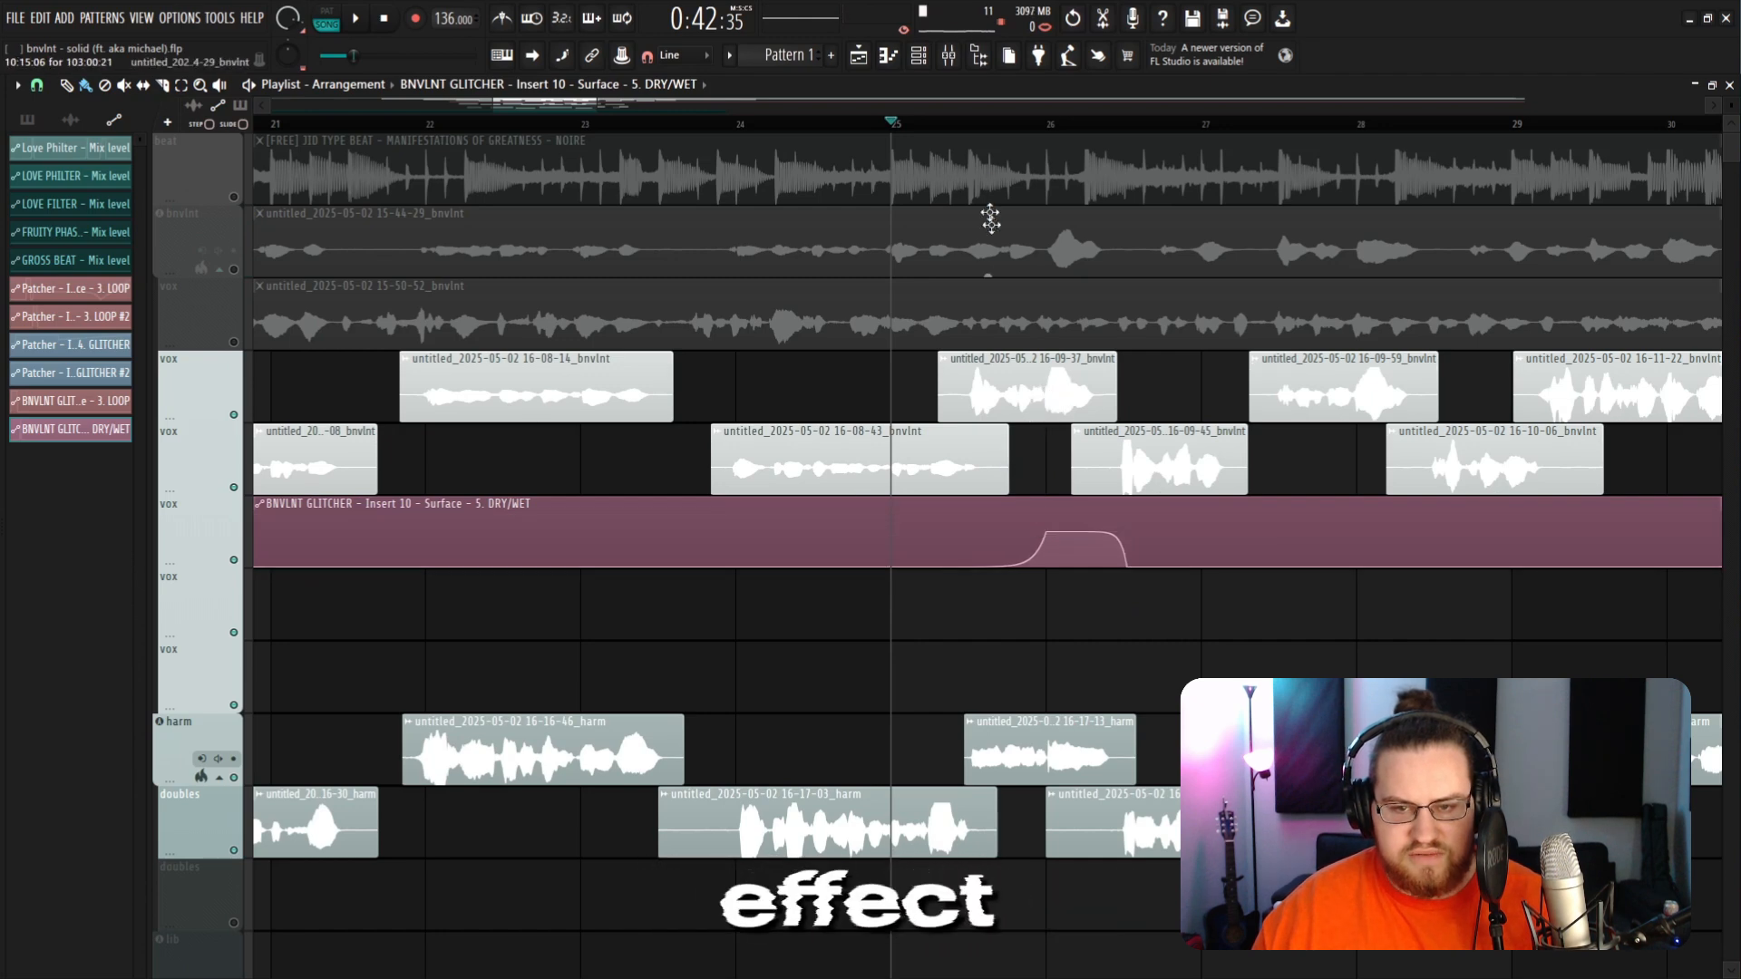
Step: Play back the arrangement and zoom around to review the Dry/Wet automation against the vocals
key(space)
scroll(988, 244, down, 3)
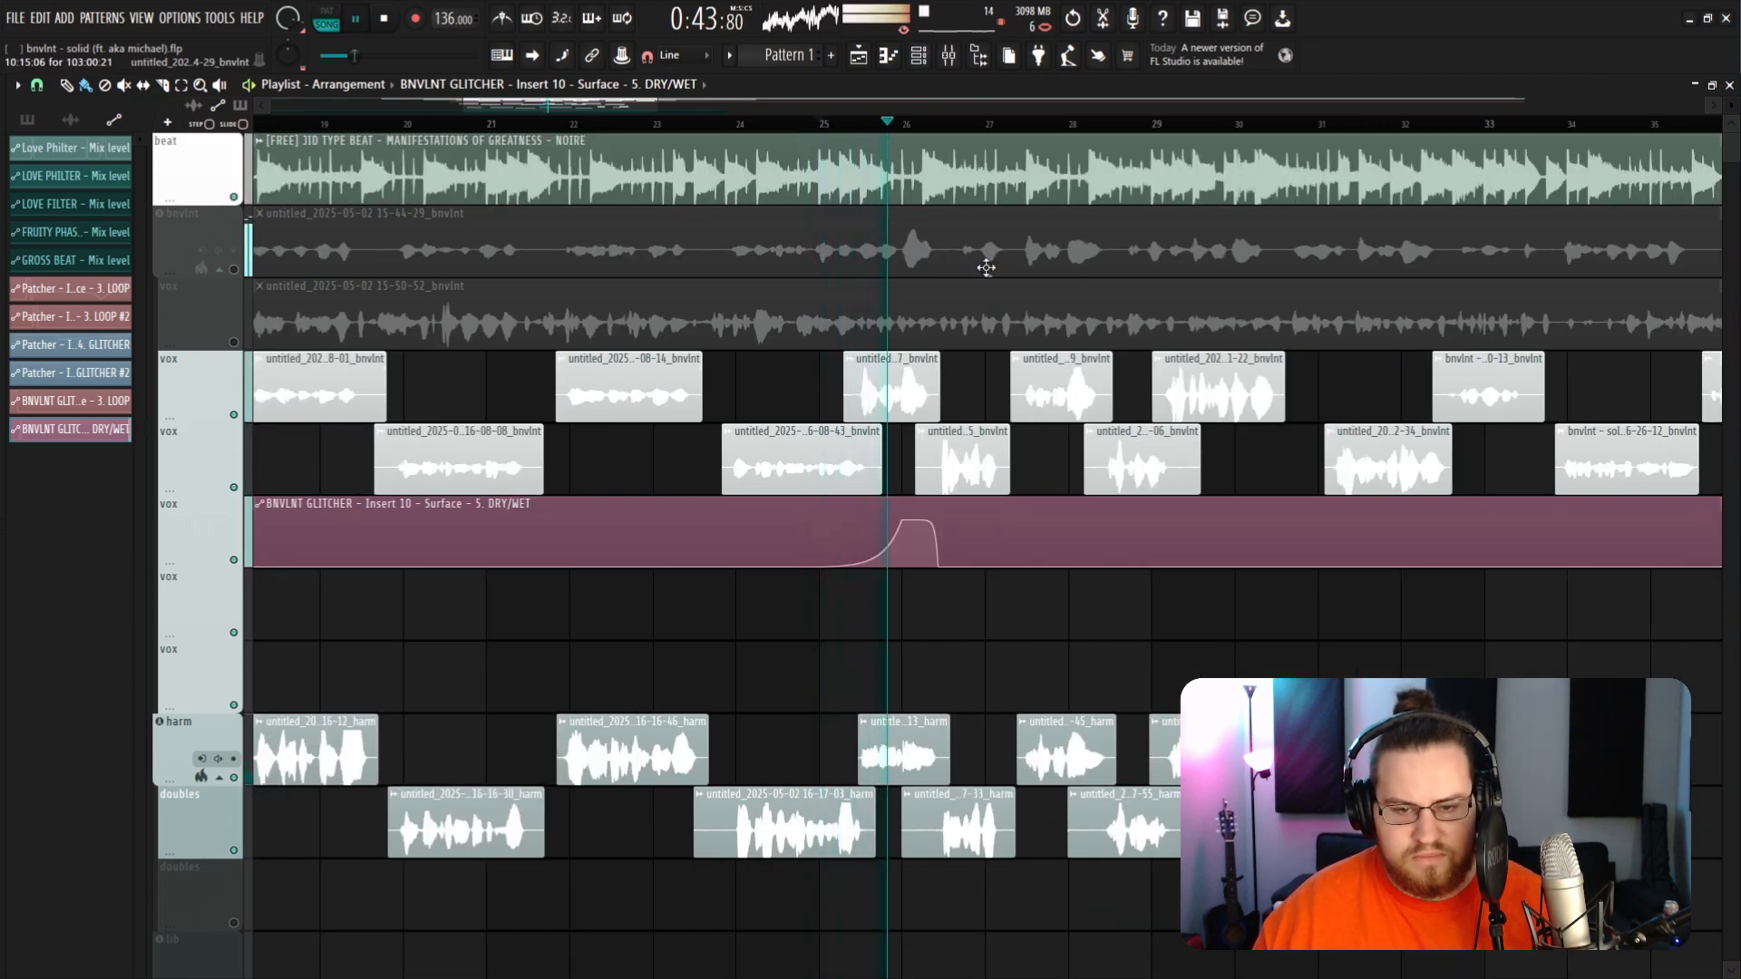
scroll(907, 544, up, 4)
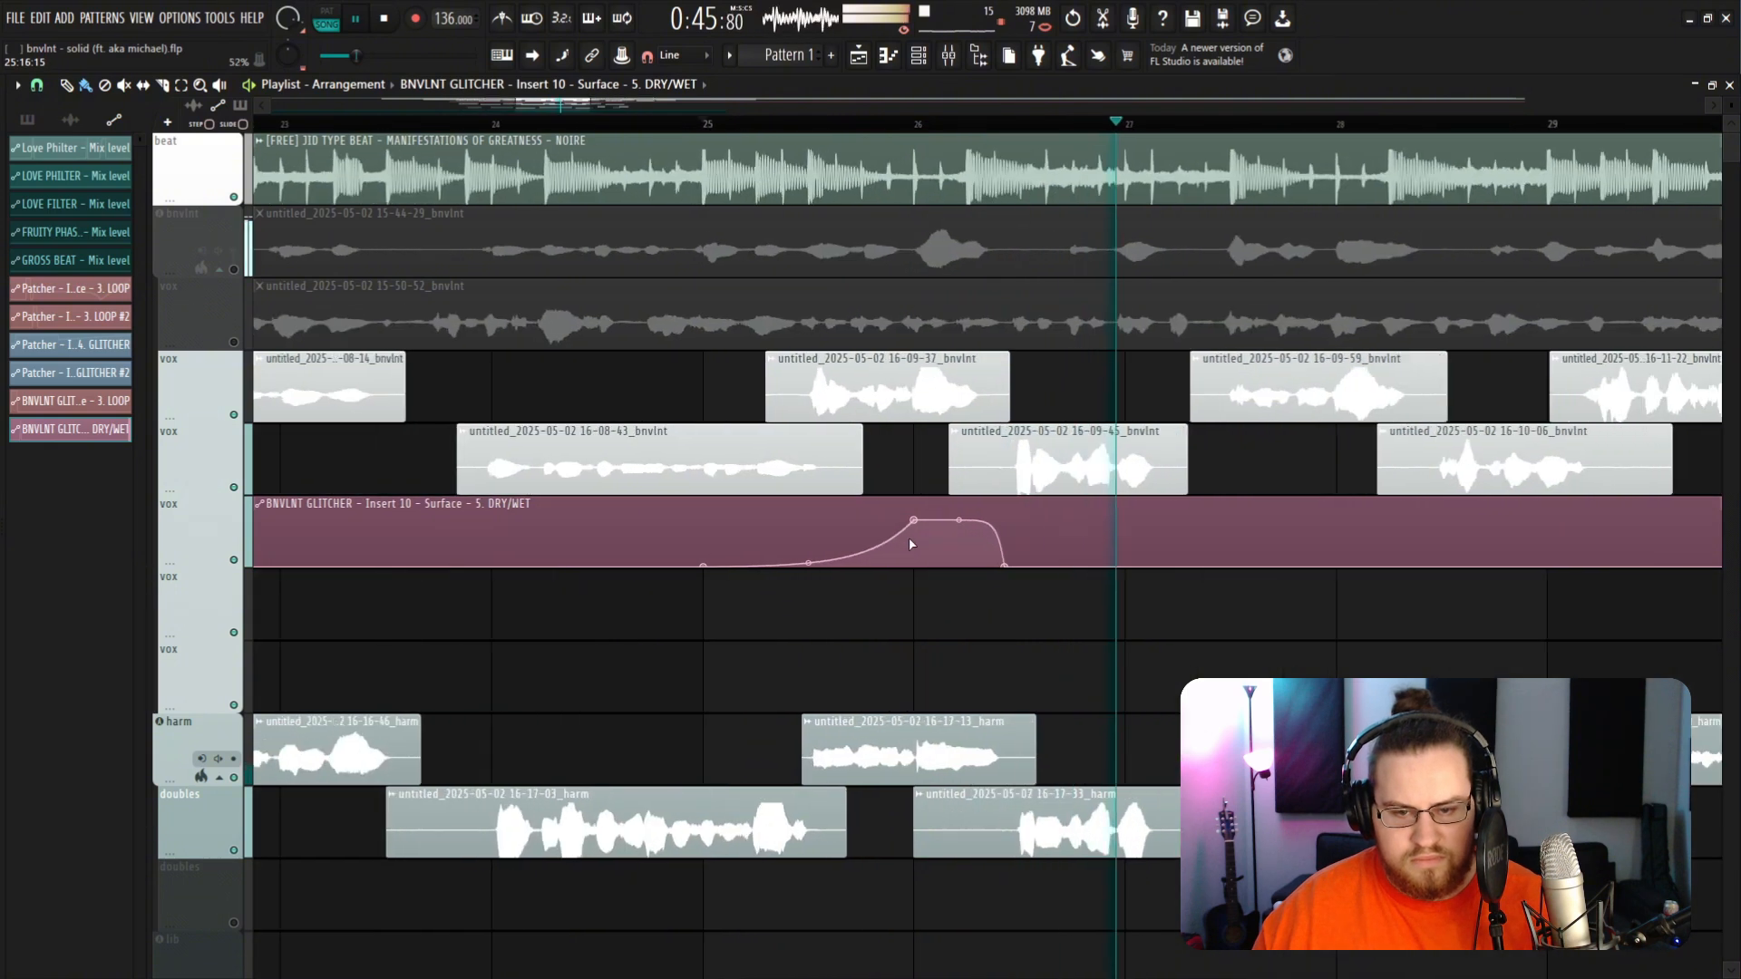
scroll(910, 542, up, 2)
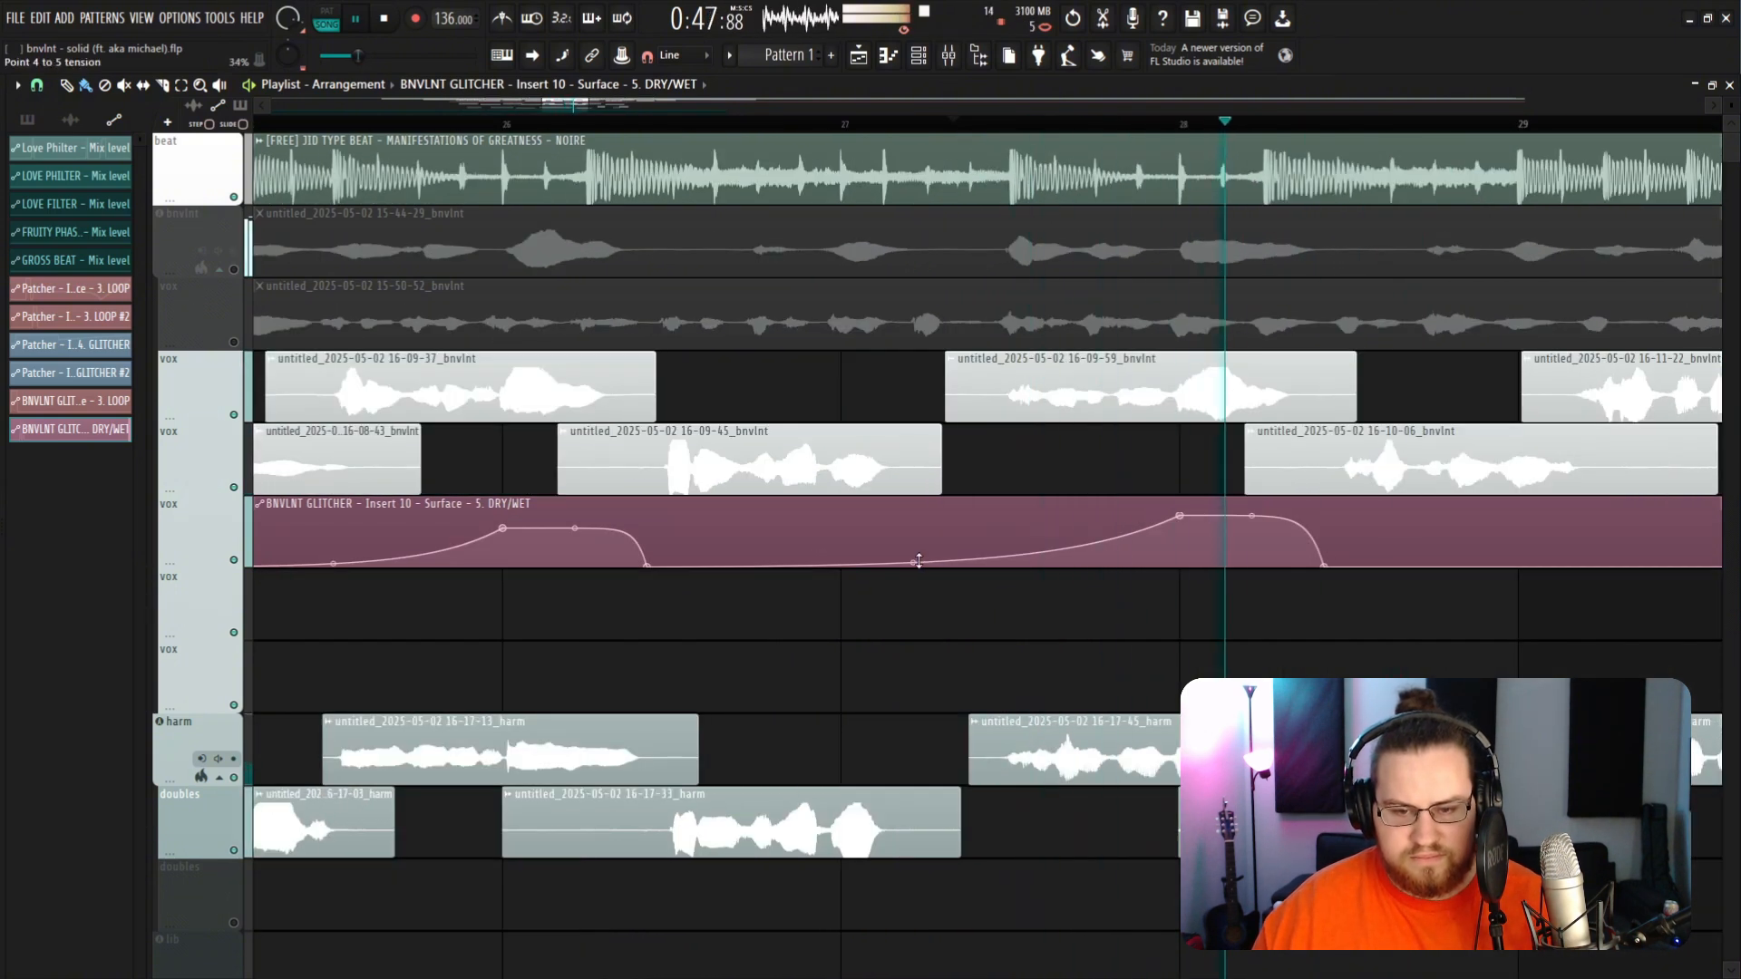
scroll(934, 545, down, 6)
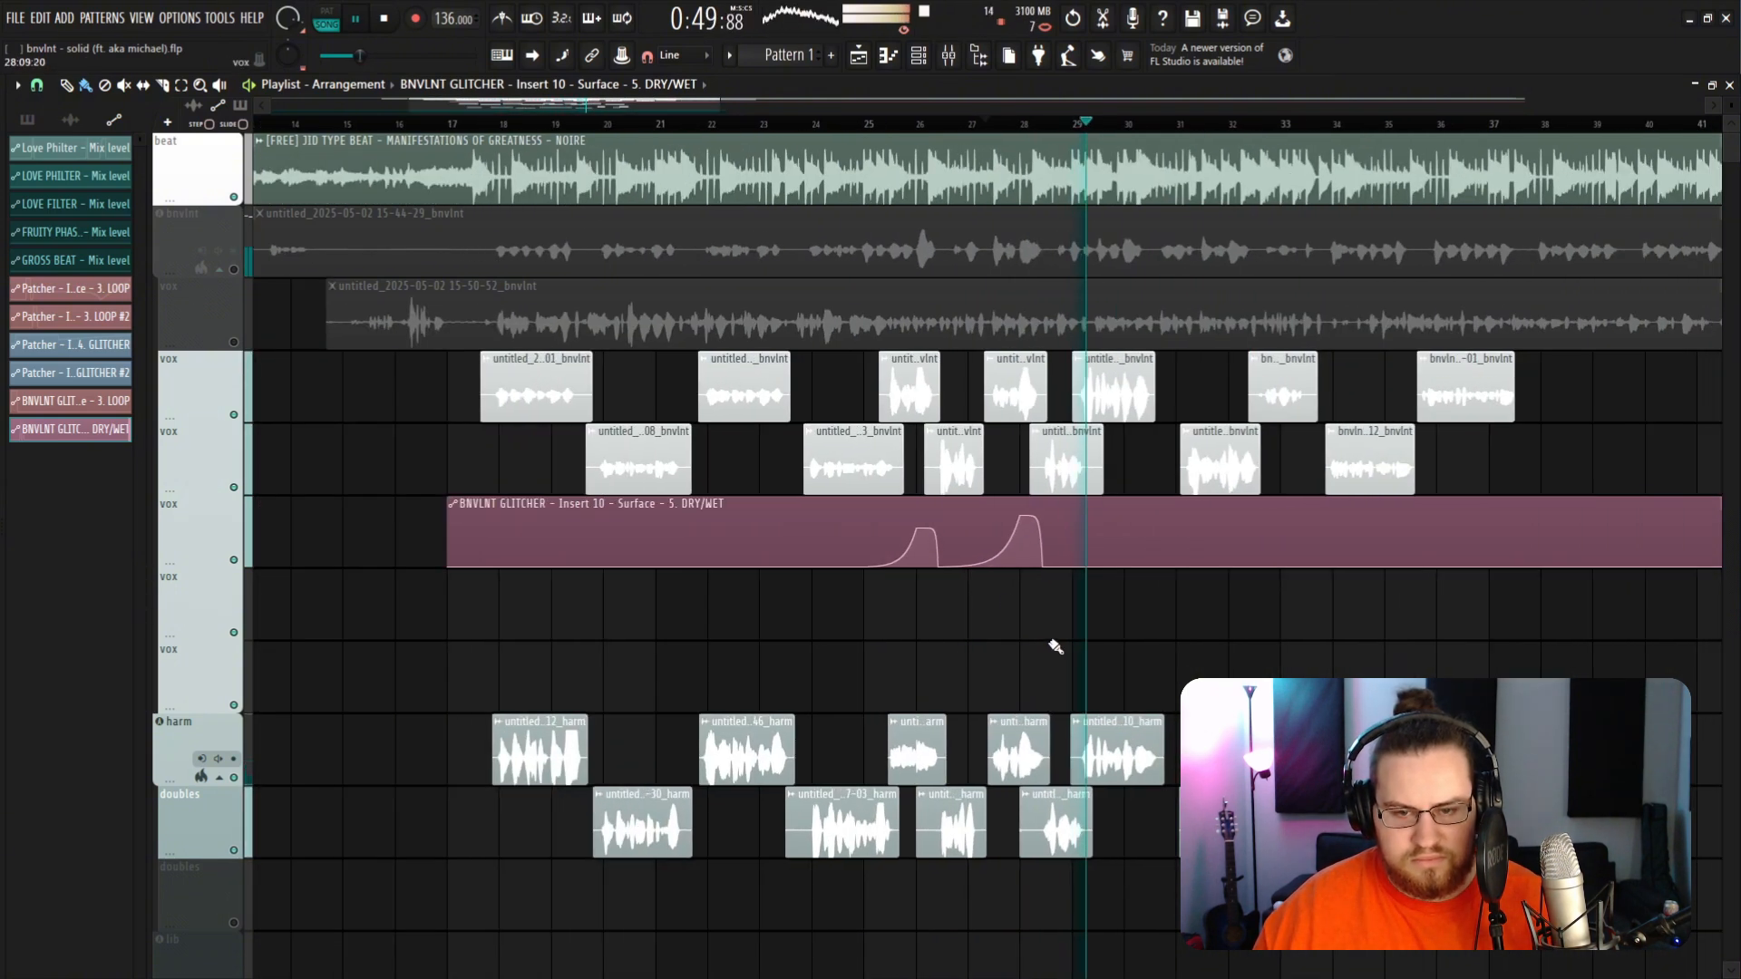
key(space)
Step: Open the mixer and the BNVLNT GLITCHER window on insert 10 and start playback
click(947, 56)
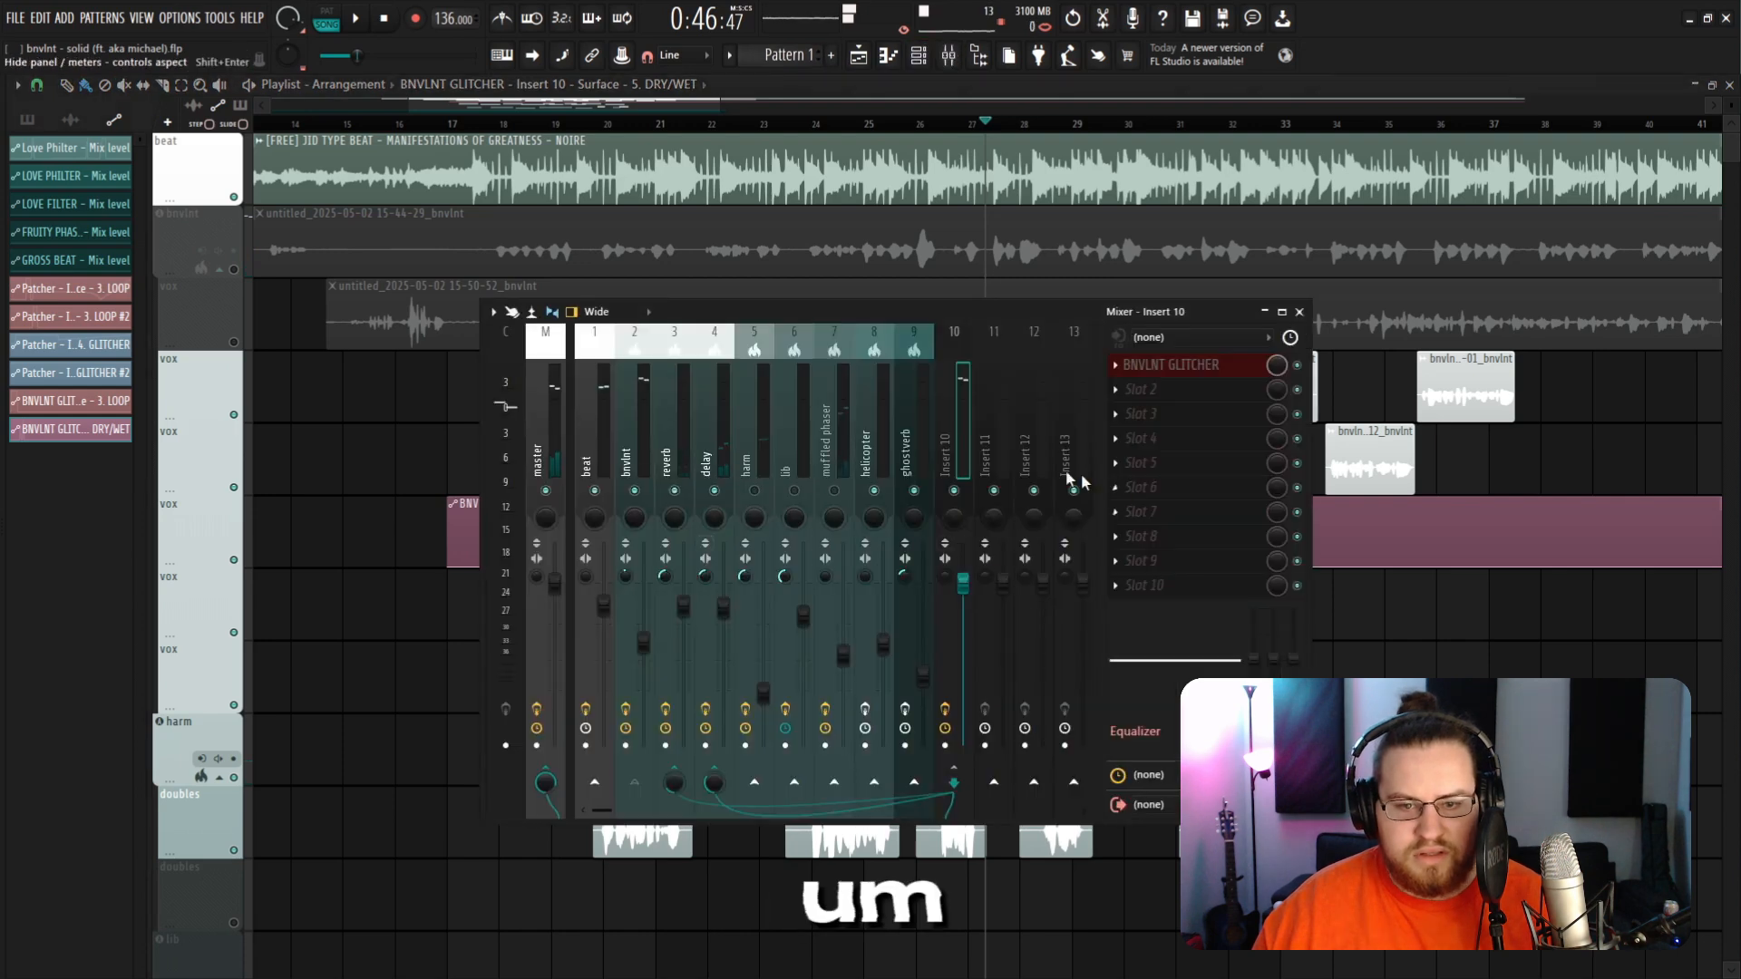
click(1167, 367)
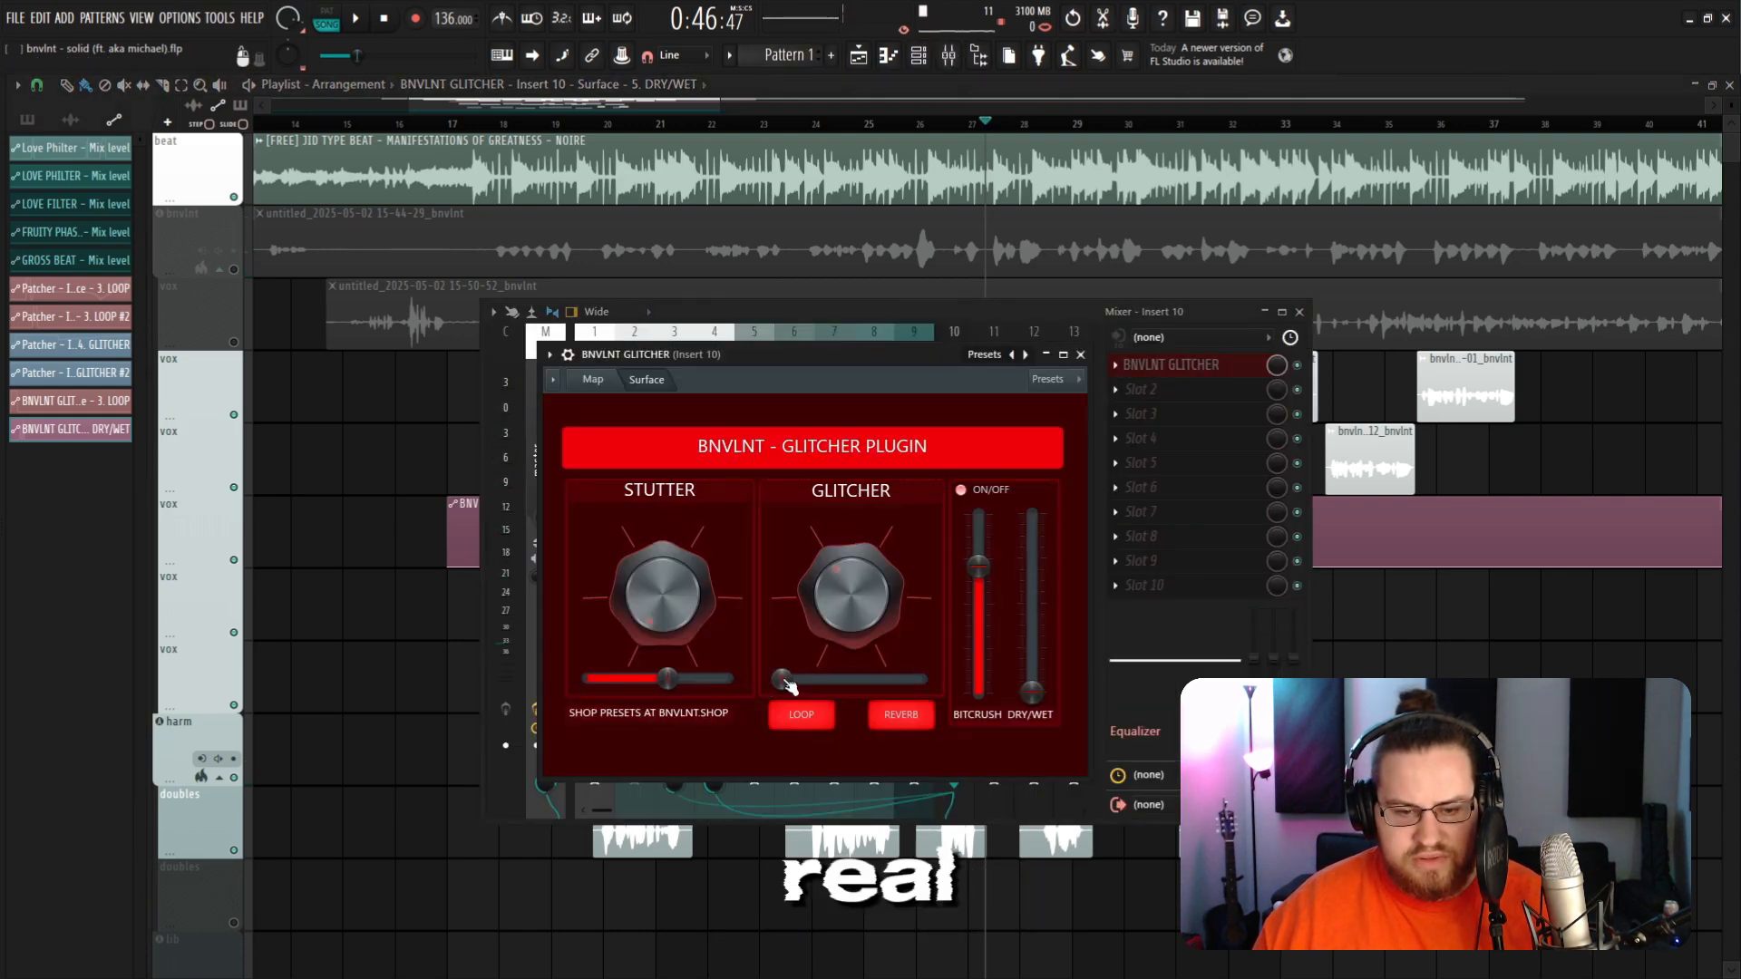
key(space)
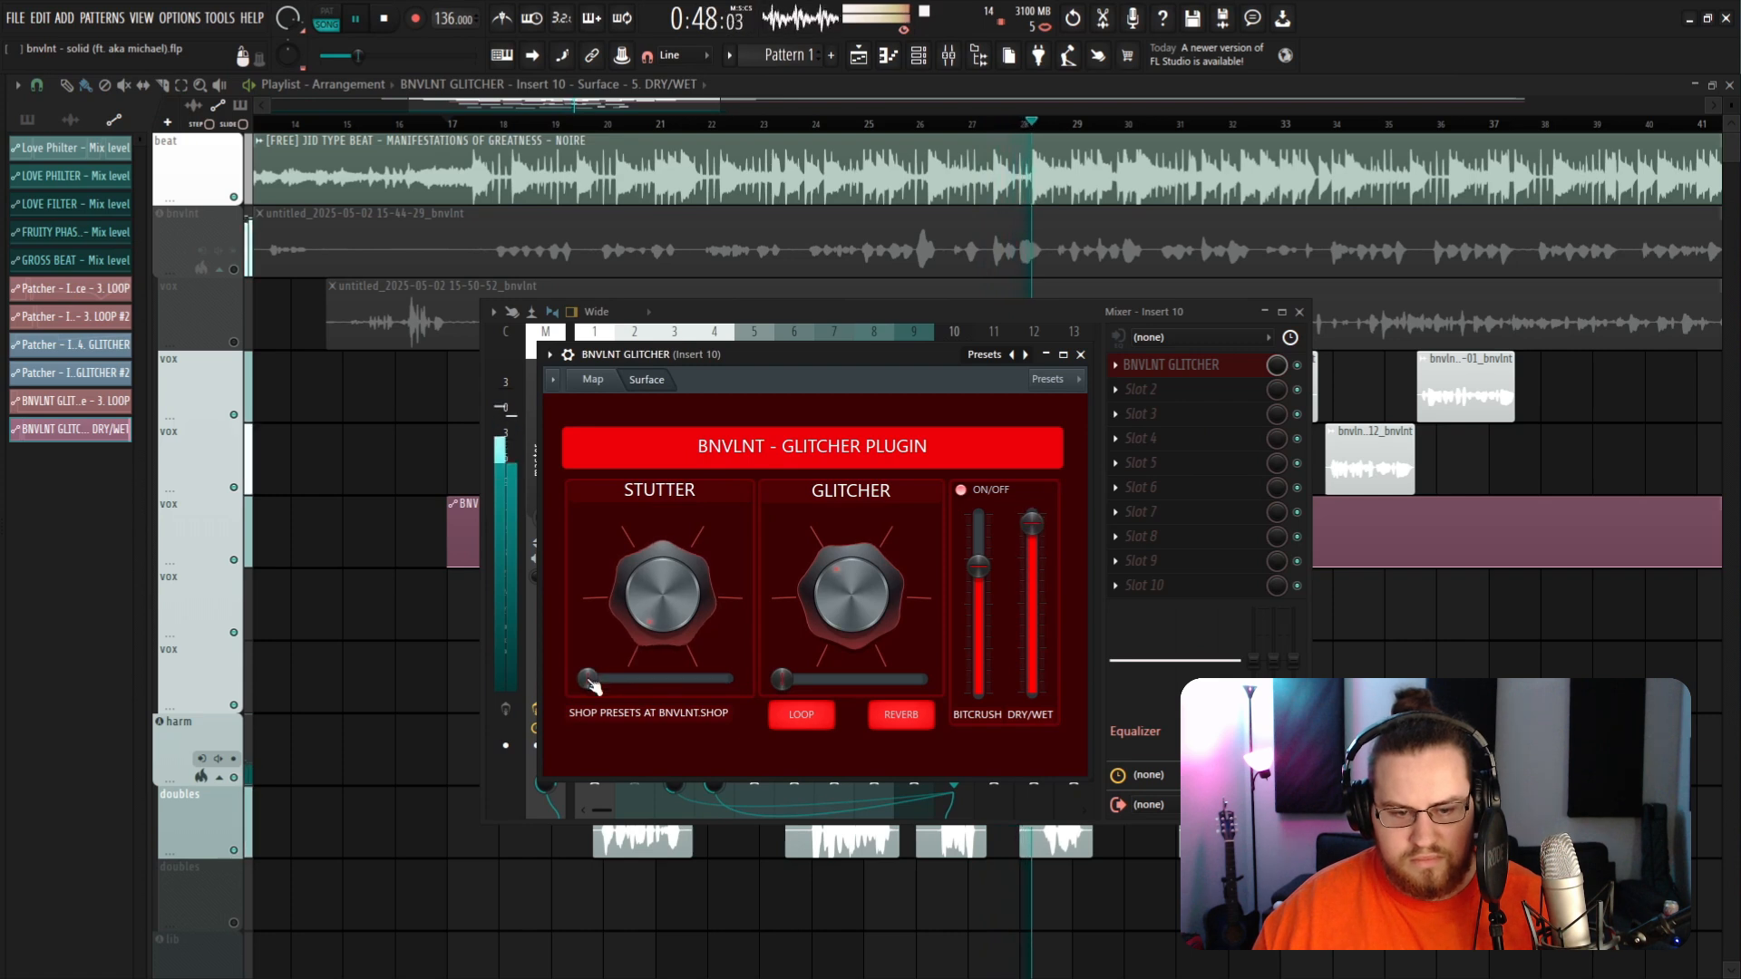
Step: Test the Stutter slider during playback and return it to its minimum
drag(588, 678, 679, 678)
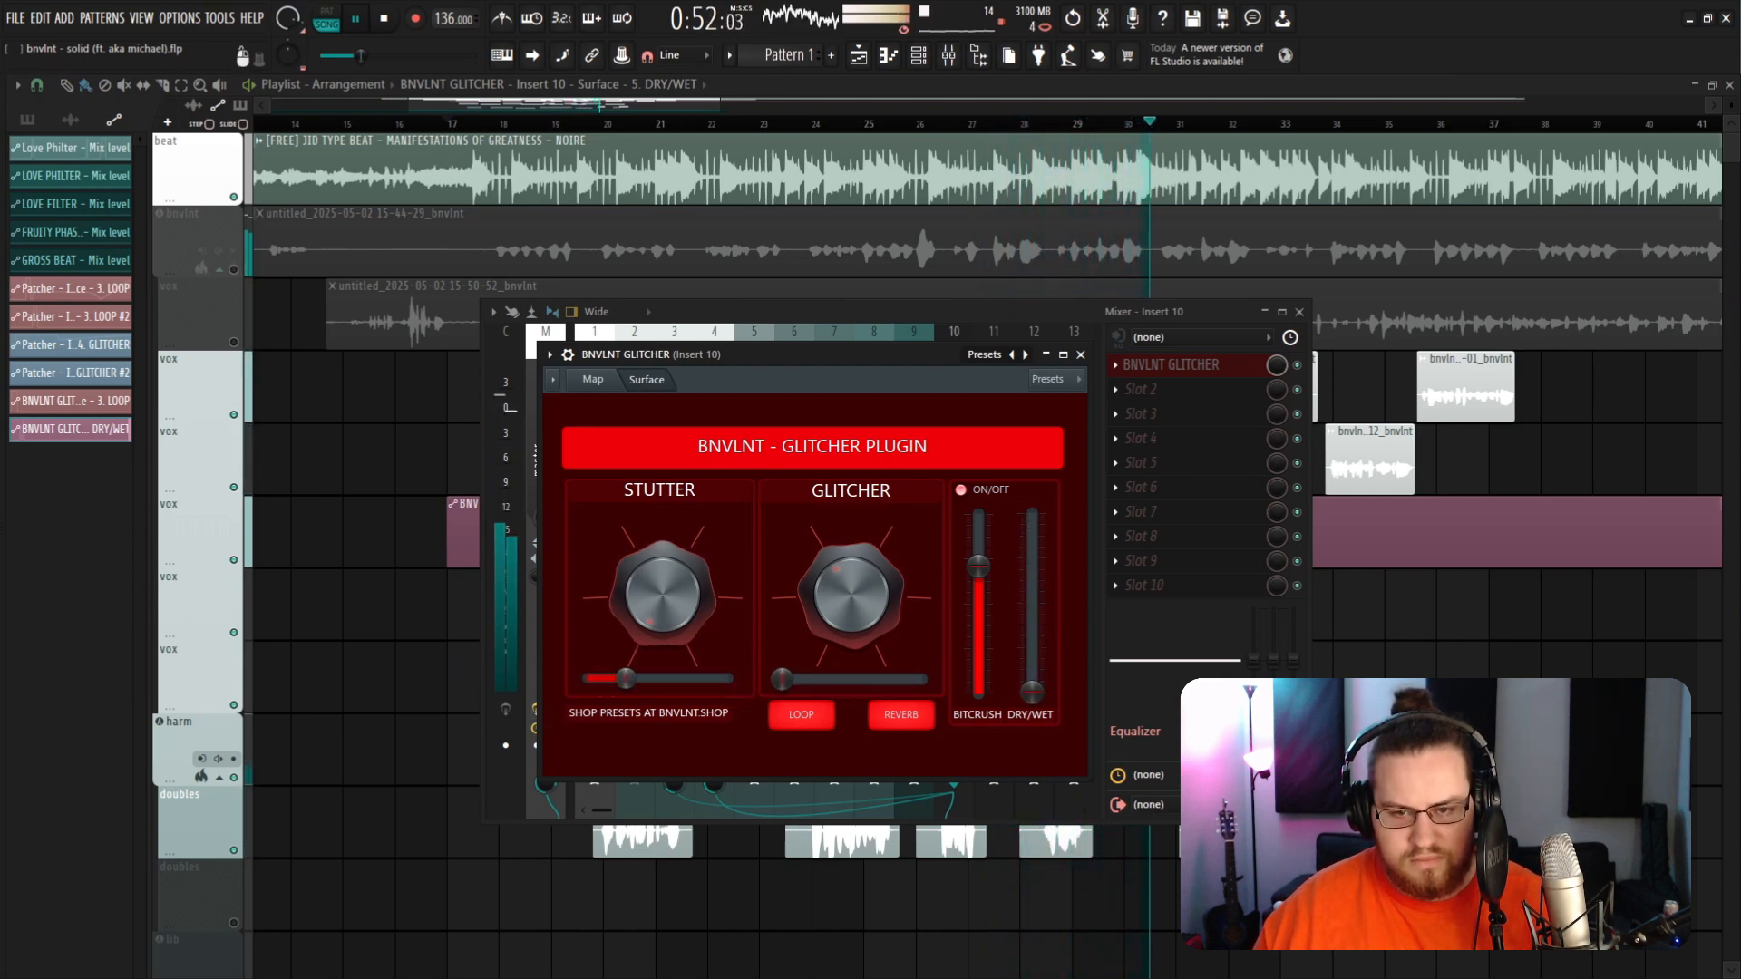
drag(687, 679, 588, 678)
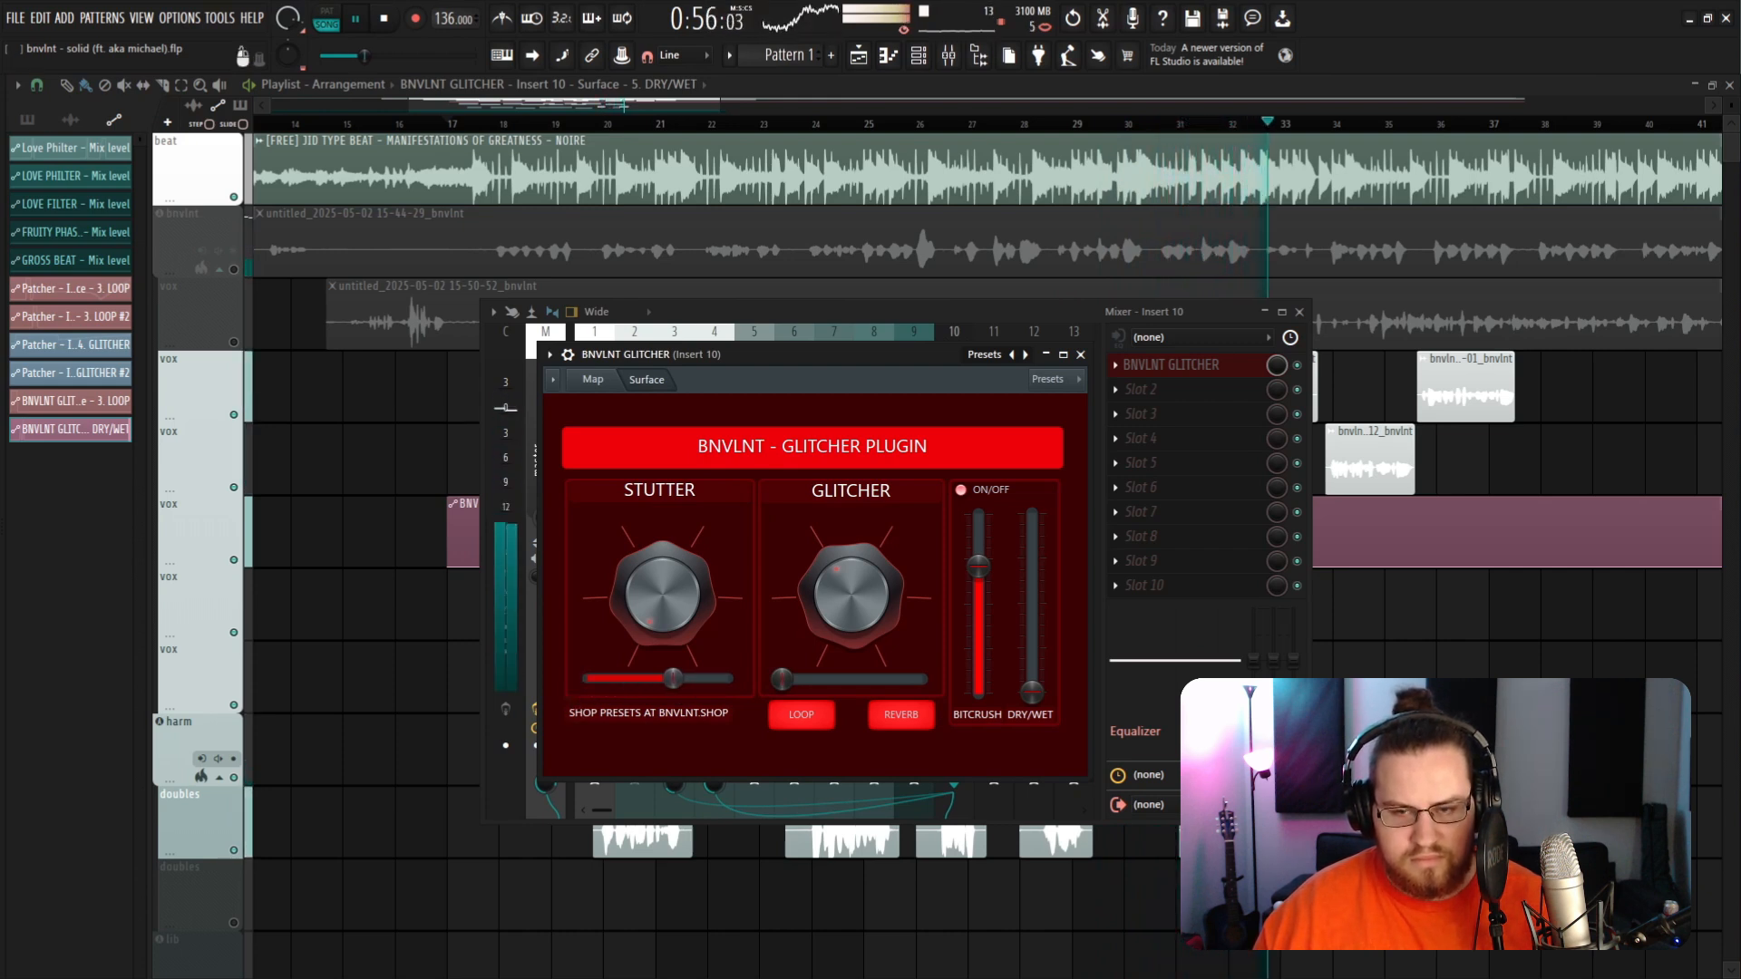
key(space)
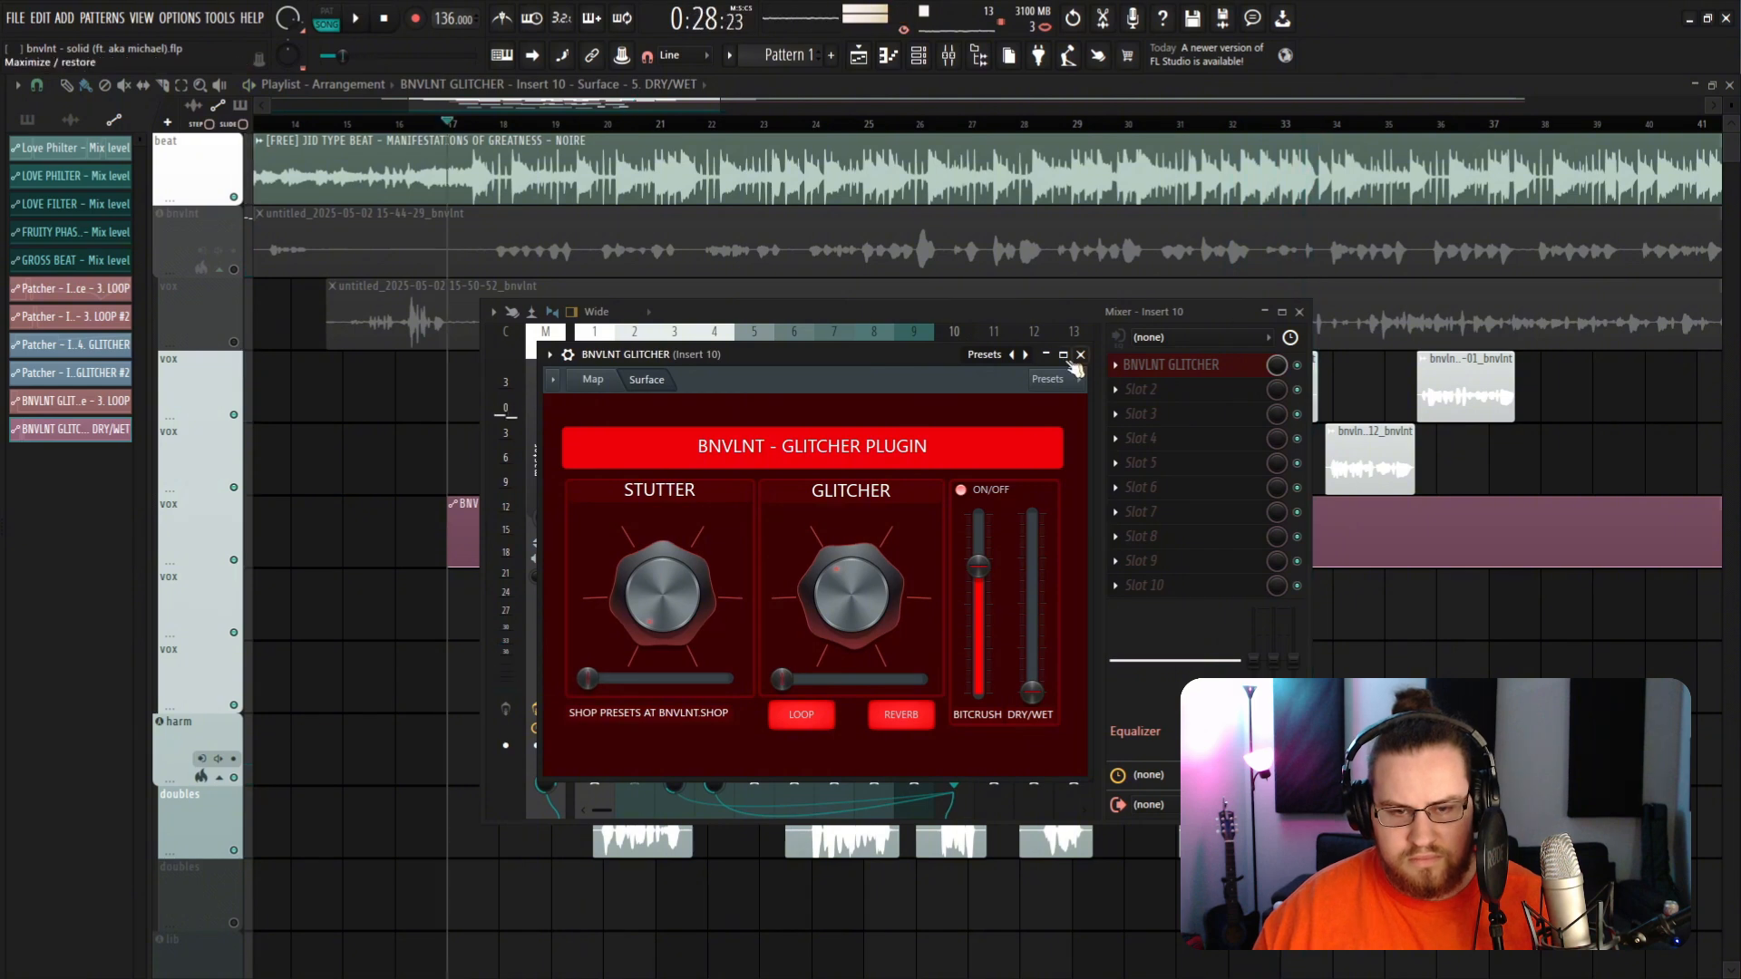
Step: Move the plugin window aside and create an automation clip for the Stutter slider
drag(922, 355, 1272, 299)
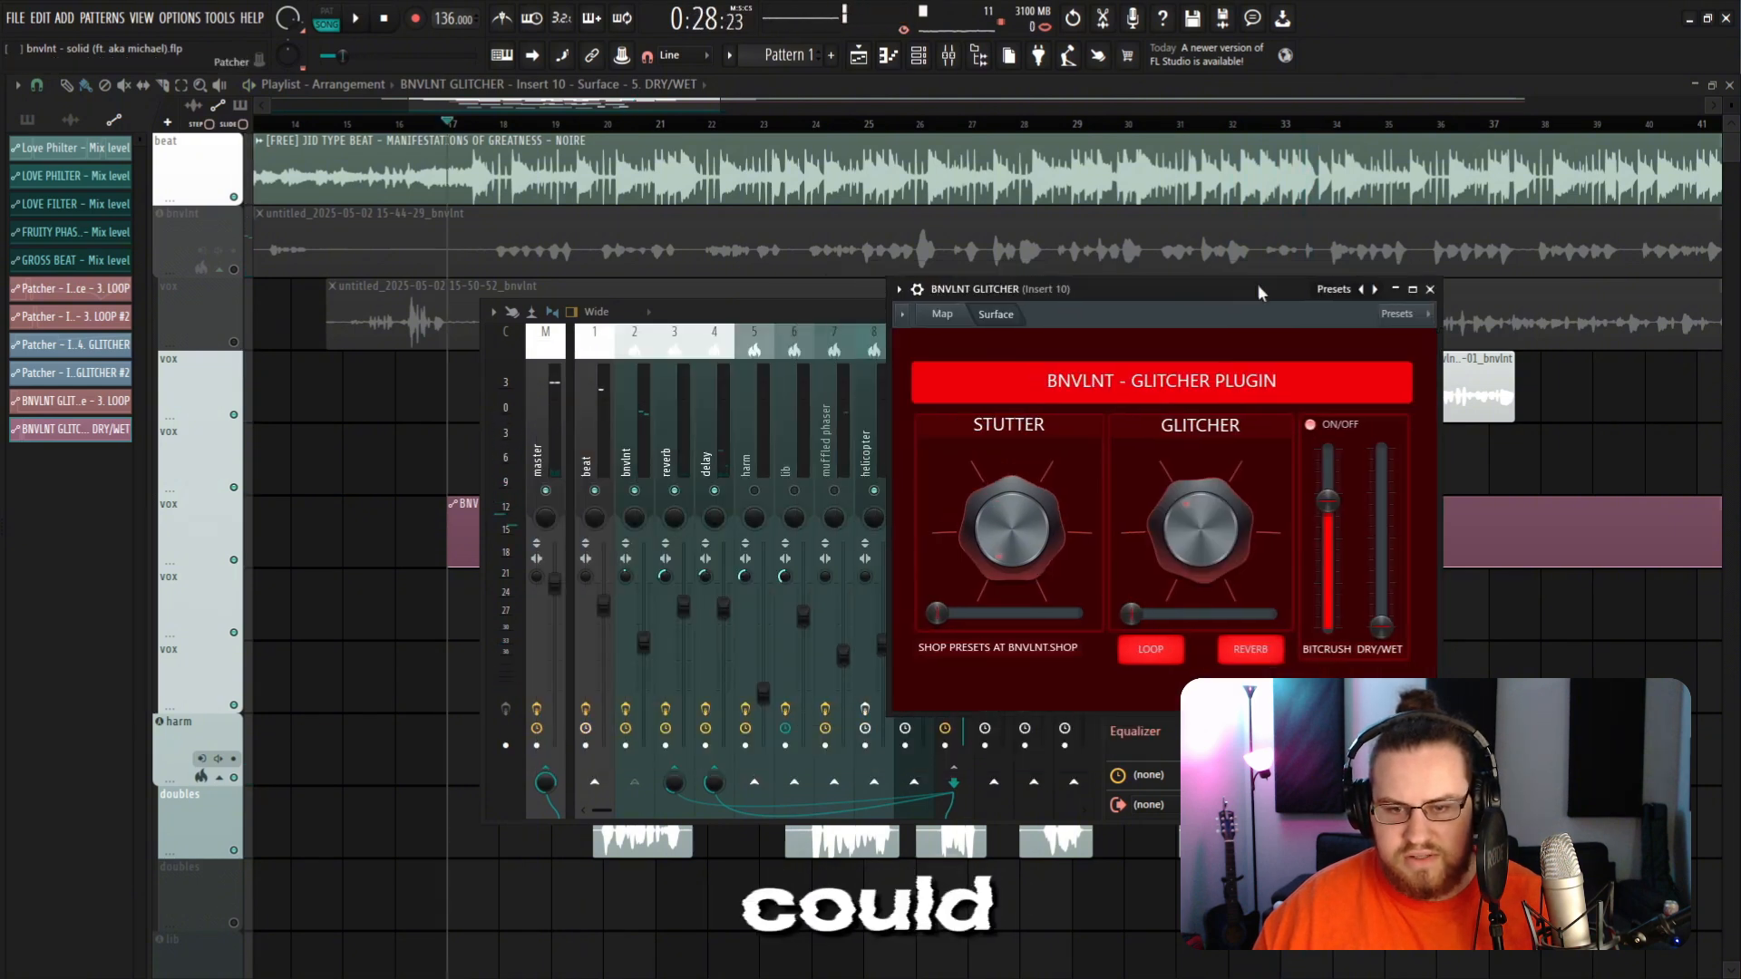
right_click(943, 625)
click(1016, 830)
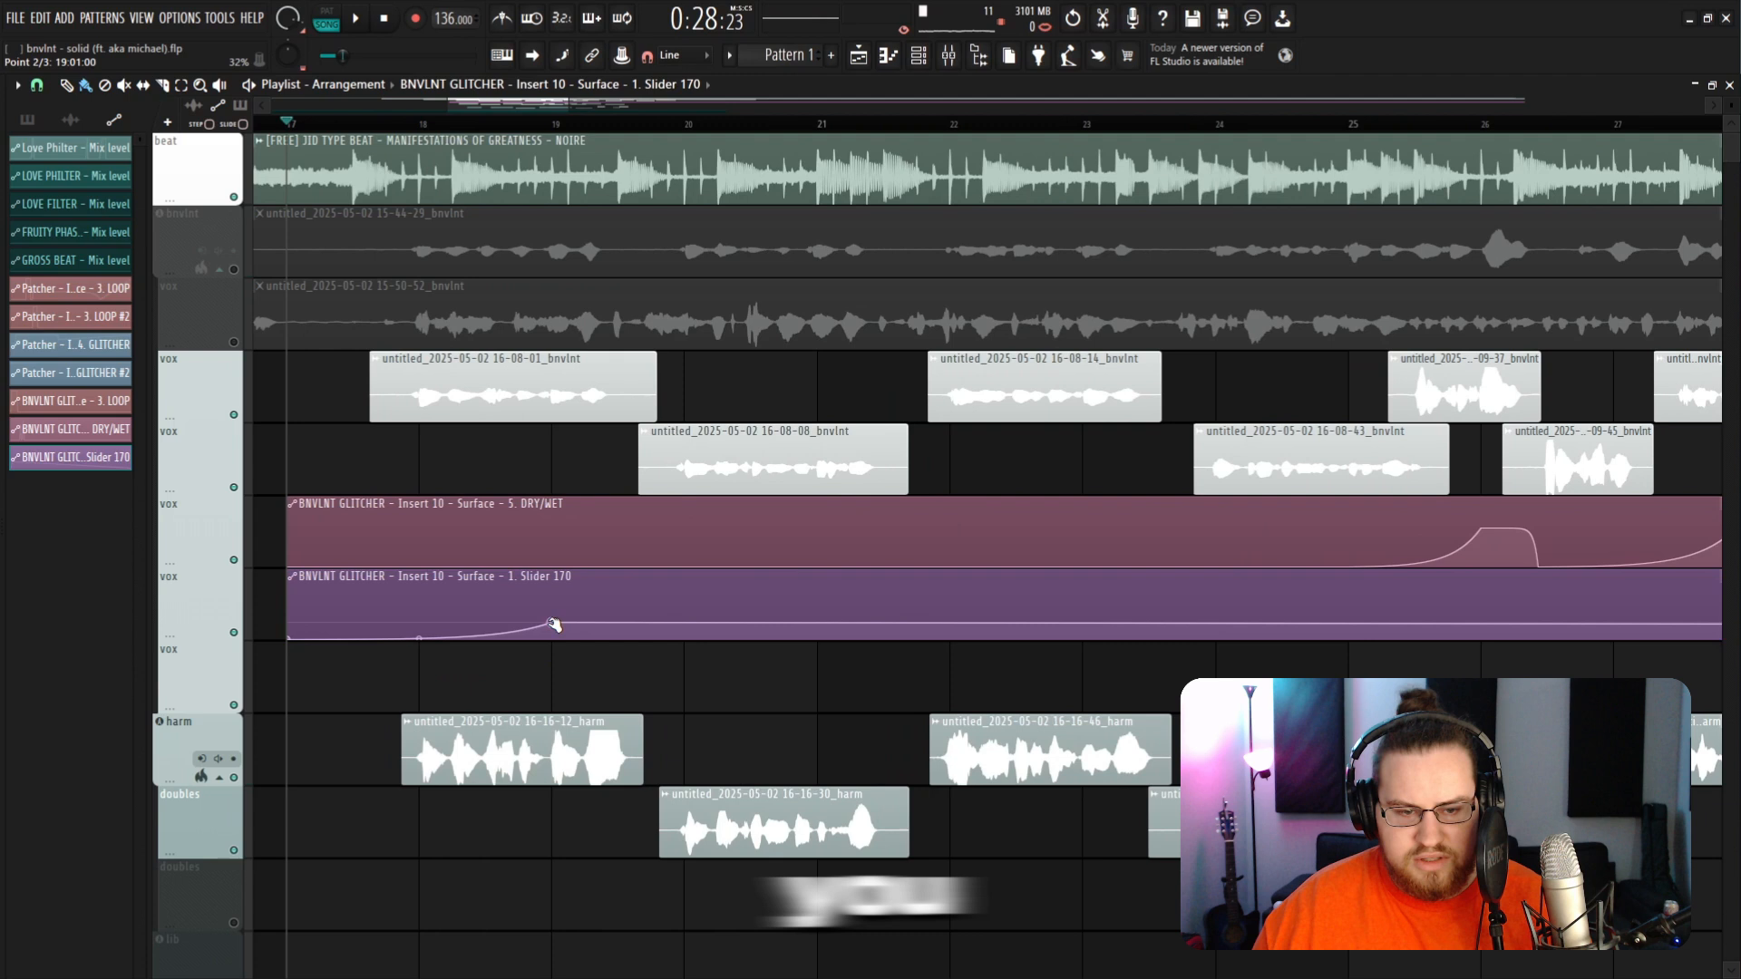
Step: Draw a rise-and-fall bump into the Stutter slider automation clip around bar 19 and play it back
drag(554, 625, 553, 604)
right_click(688, 634)
drag(688, 634, 689, 647)
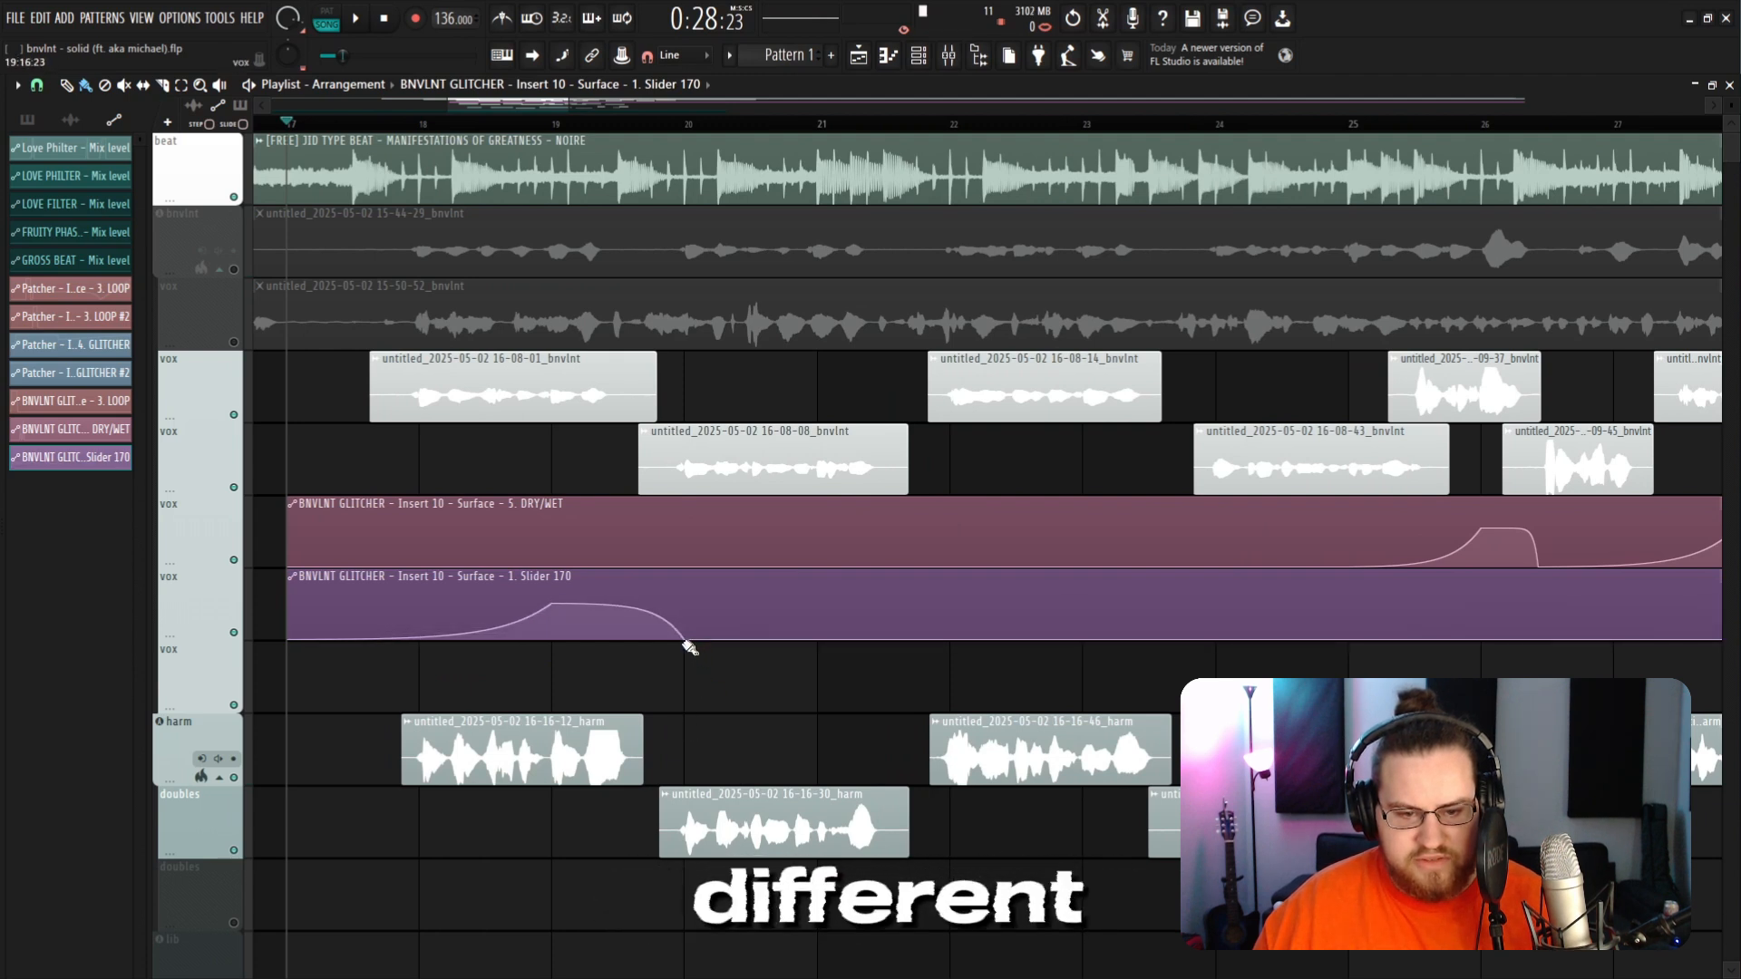
key(space)
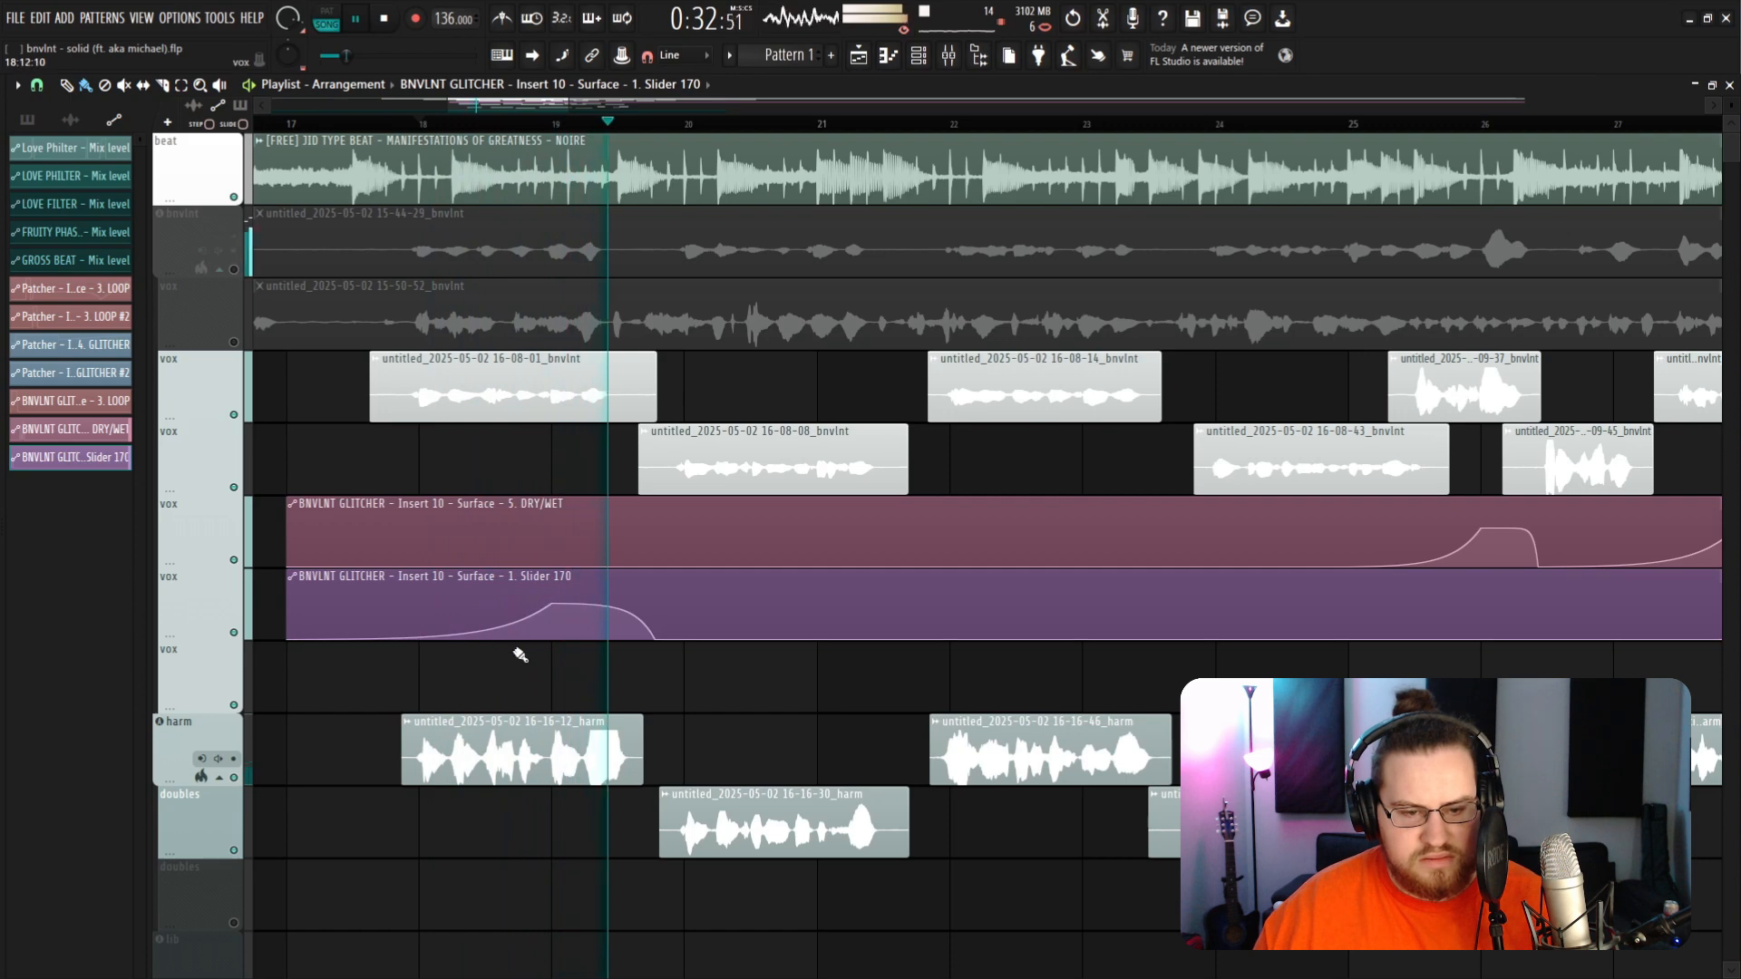
ctrl+scroll(580, 653, down, 2)
key(space)
Step: Add a second rise-and-fall bump to the Slider 170 automation clip right after the first
right_click(801, 630)
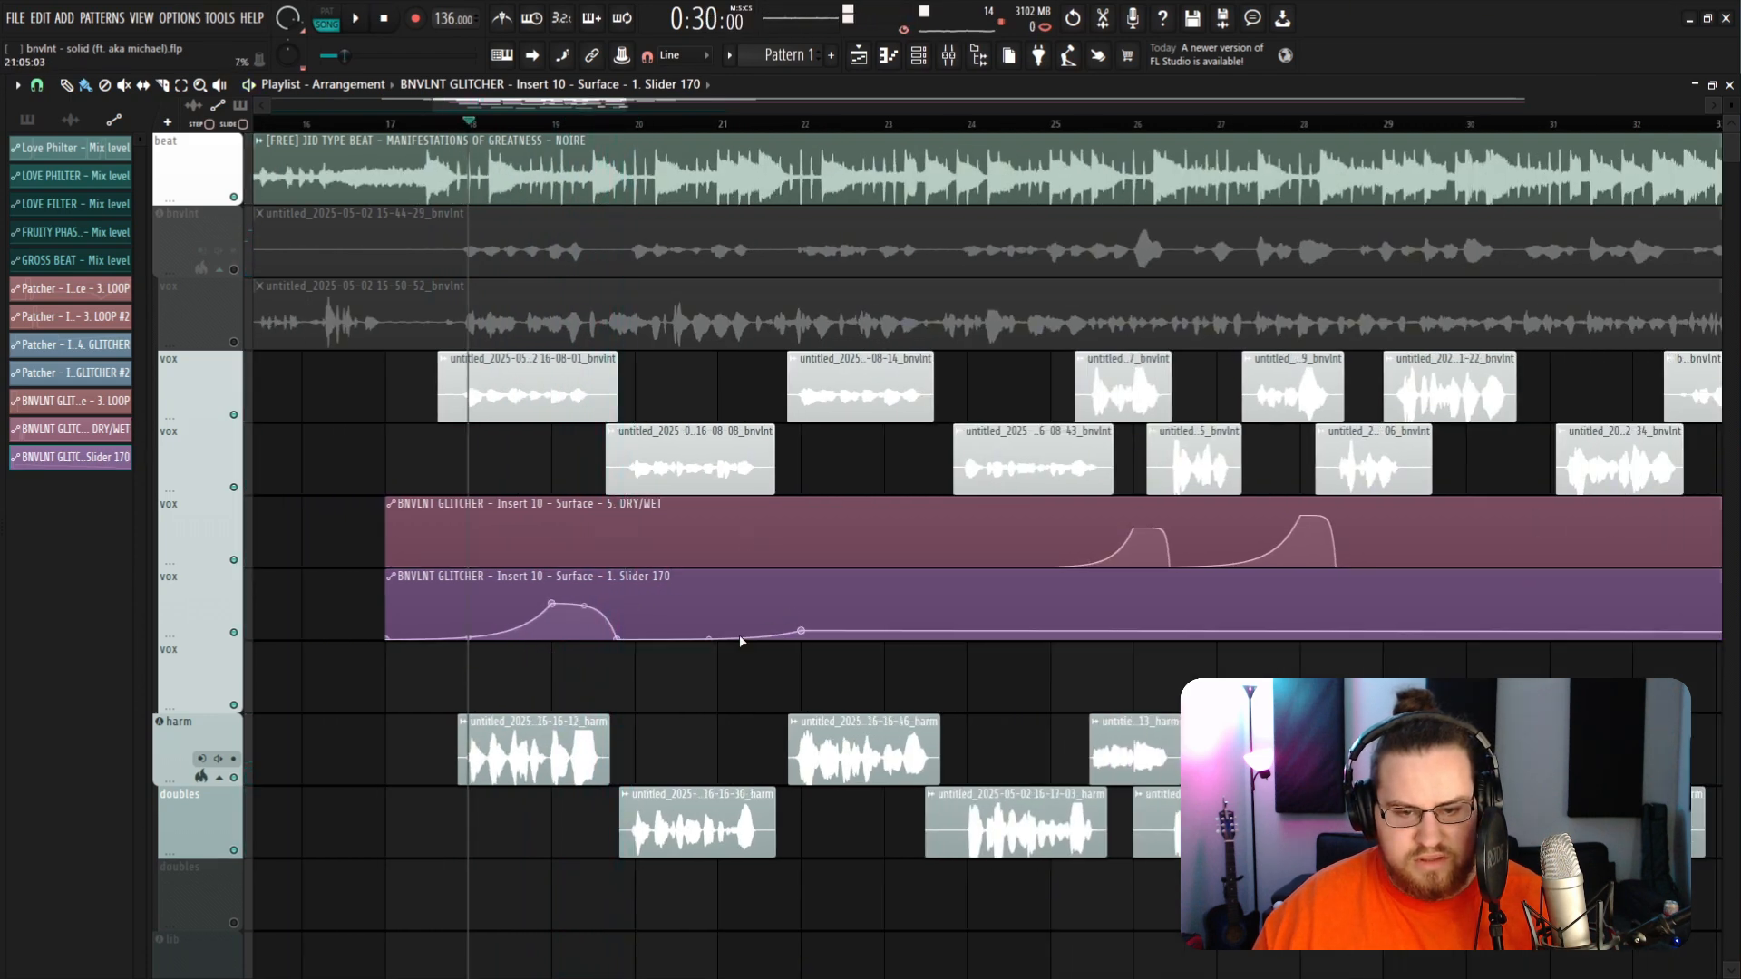
drag(804, 633, 736, 609)
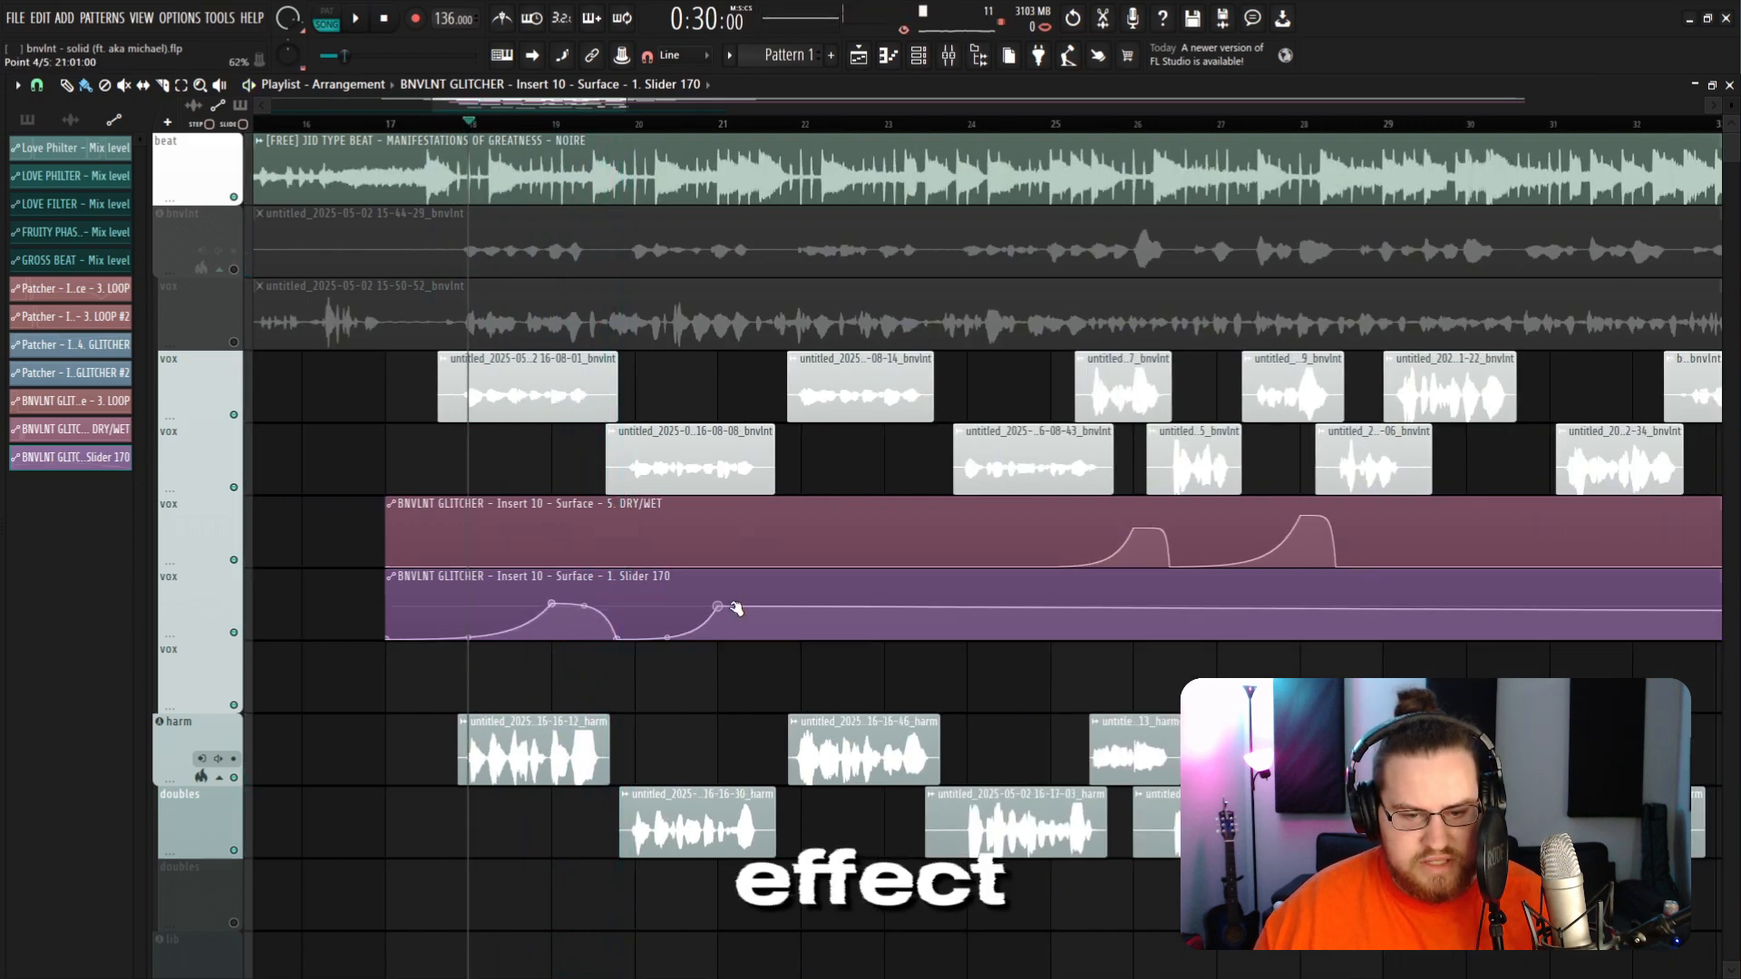
right_click(799, 638)
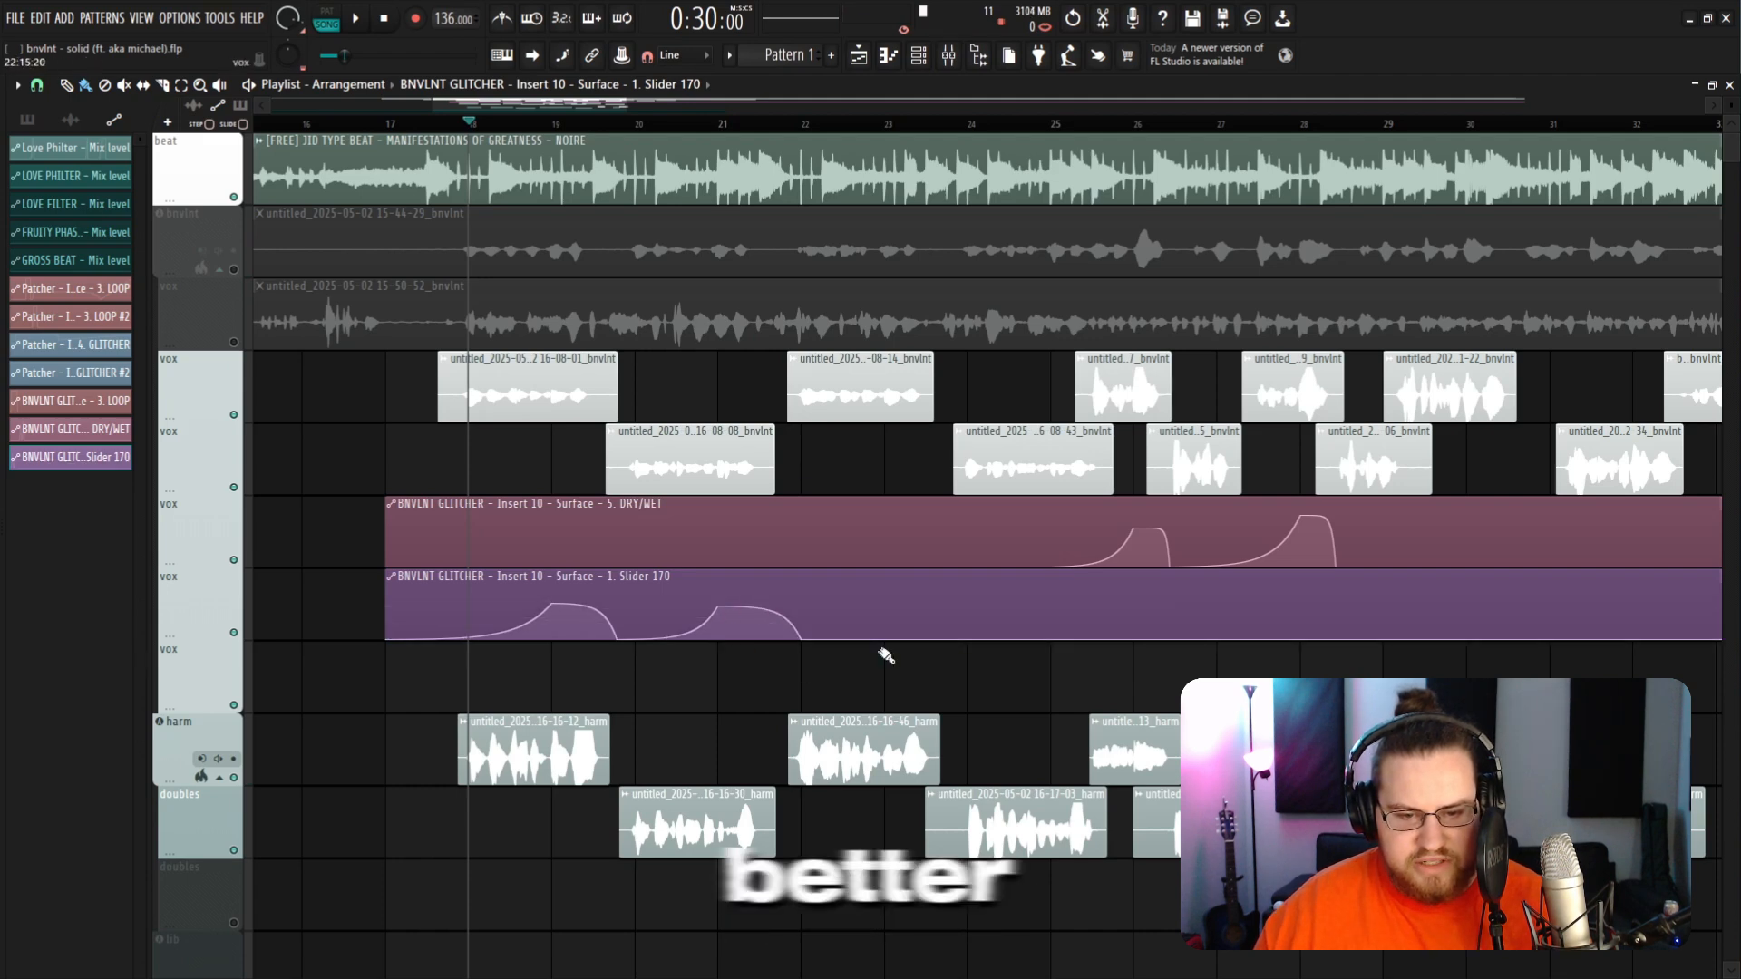
scroll(884, 654, down, 3)
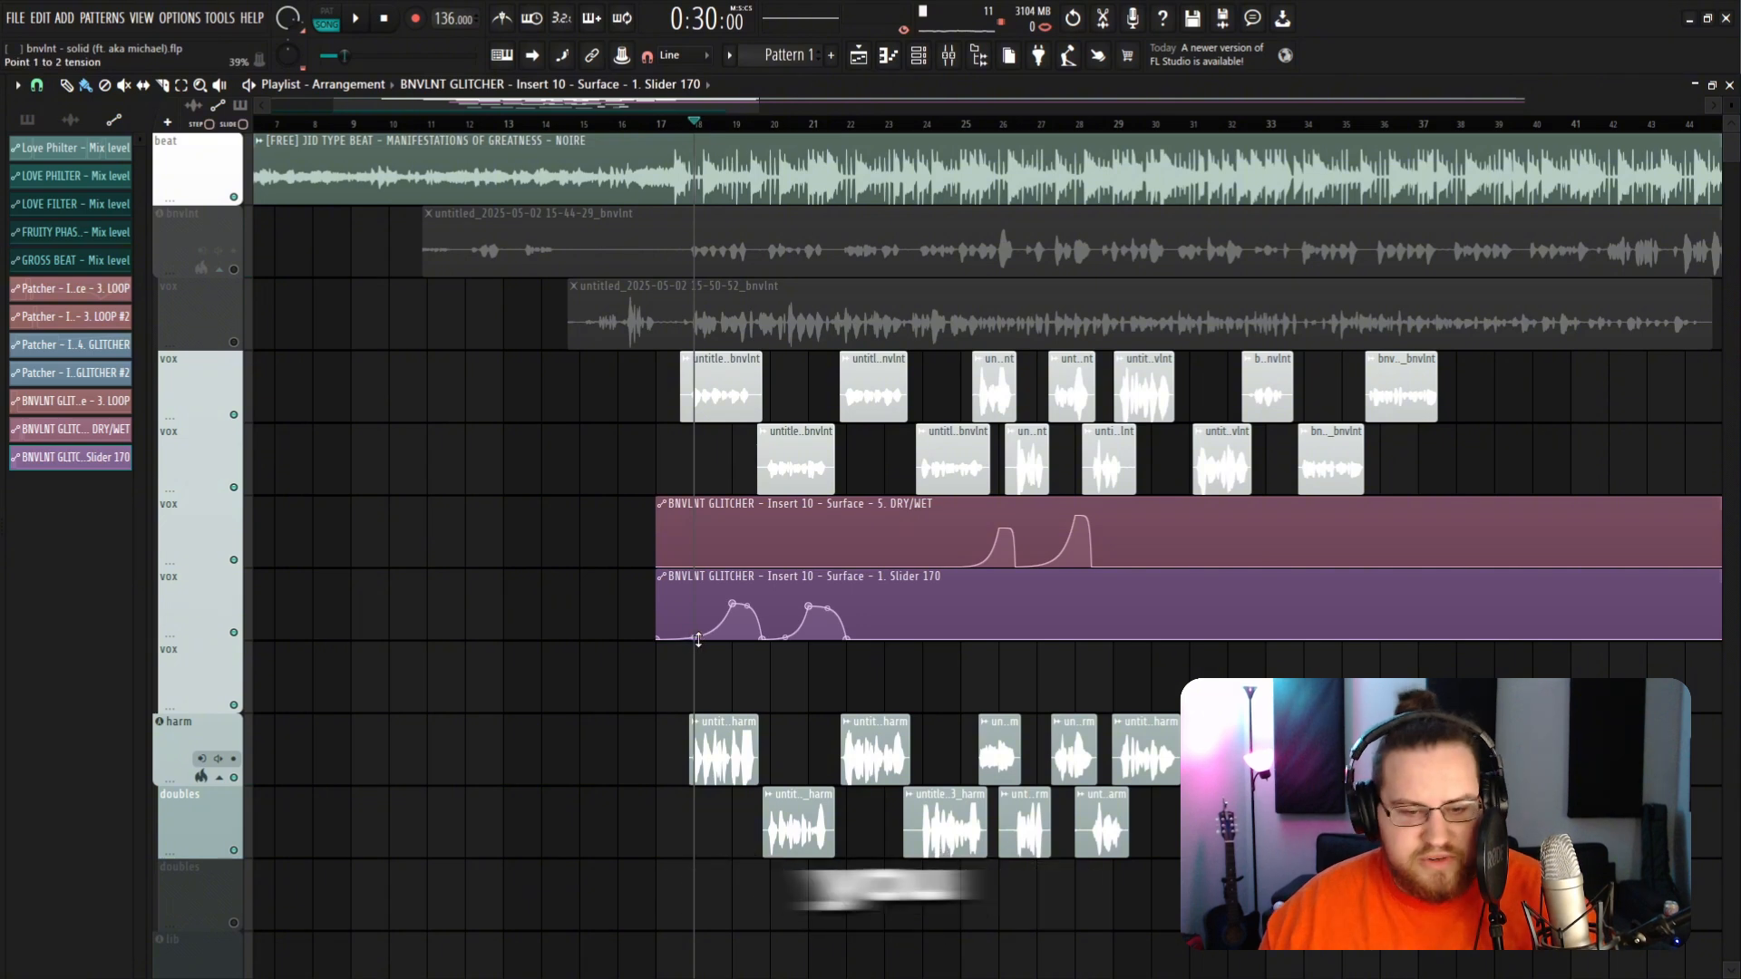
Step: Draw a third bump in the Slider 170 automation clip around bar 33
click(978, 57)
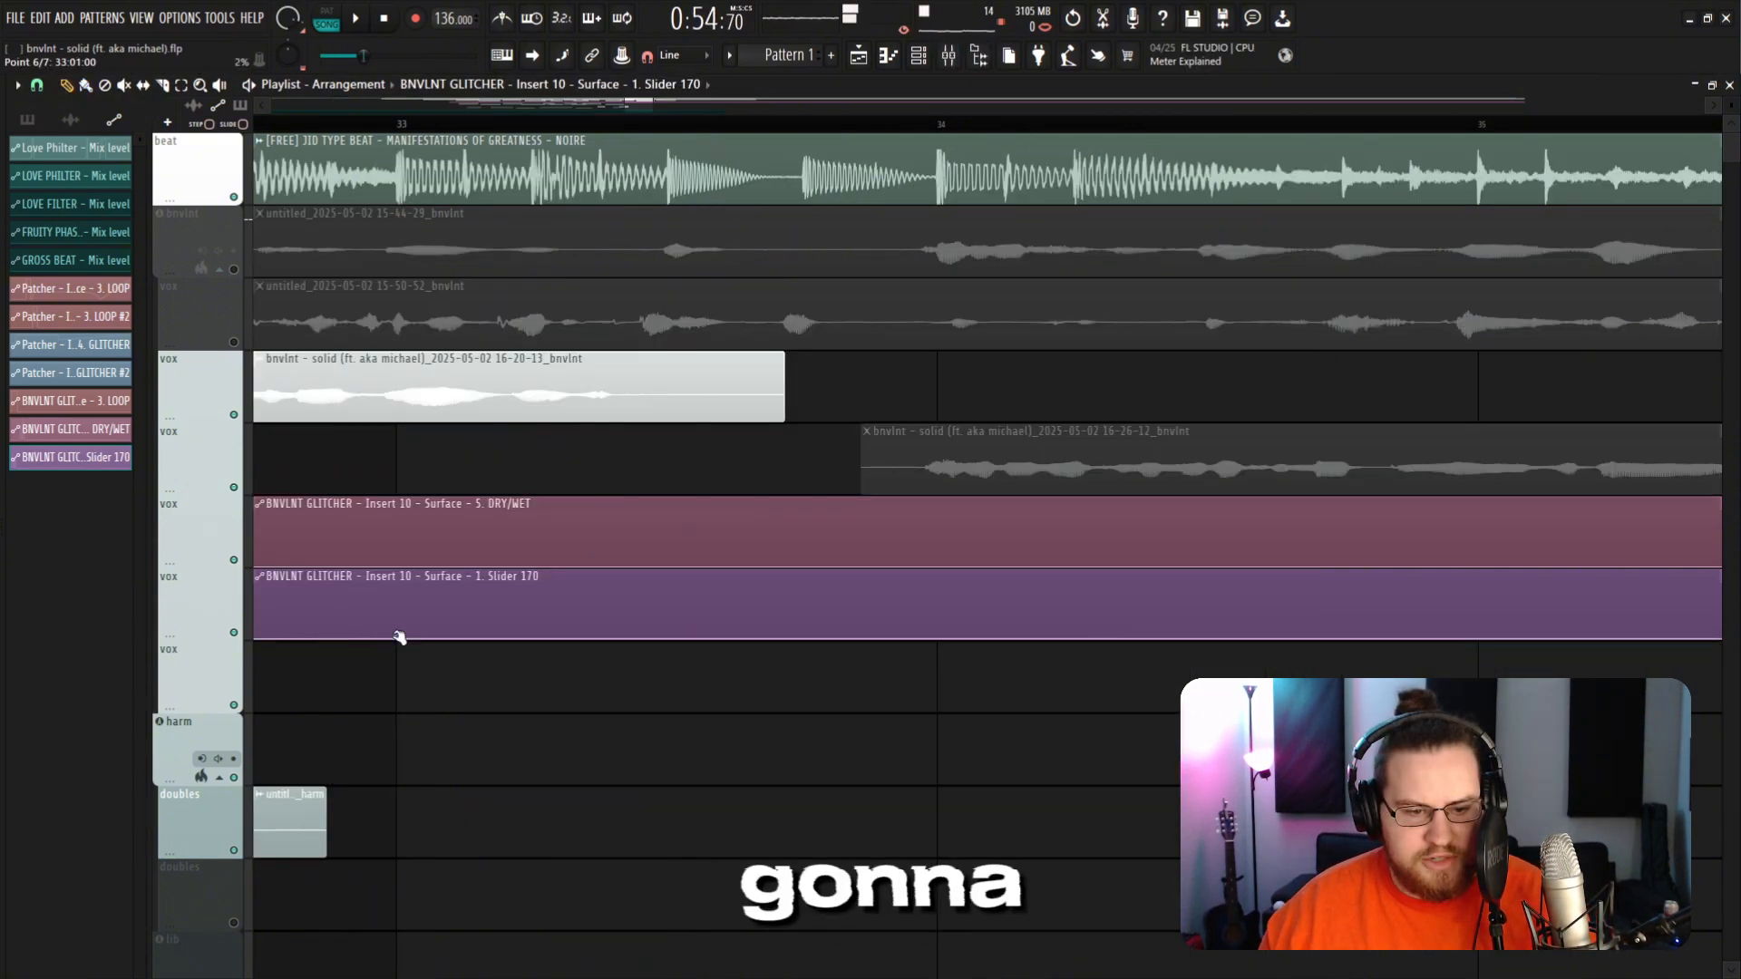
drag(396, 633, 396, 591)
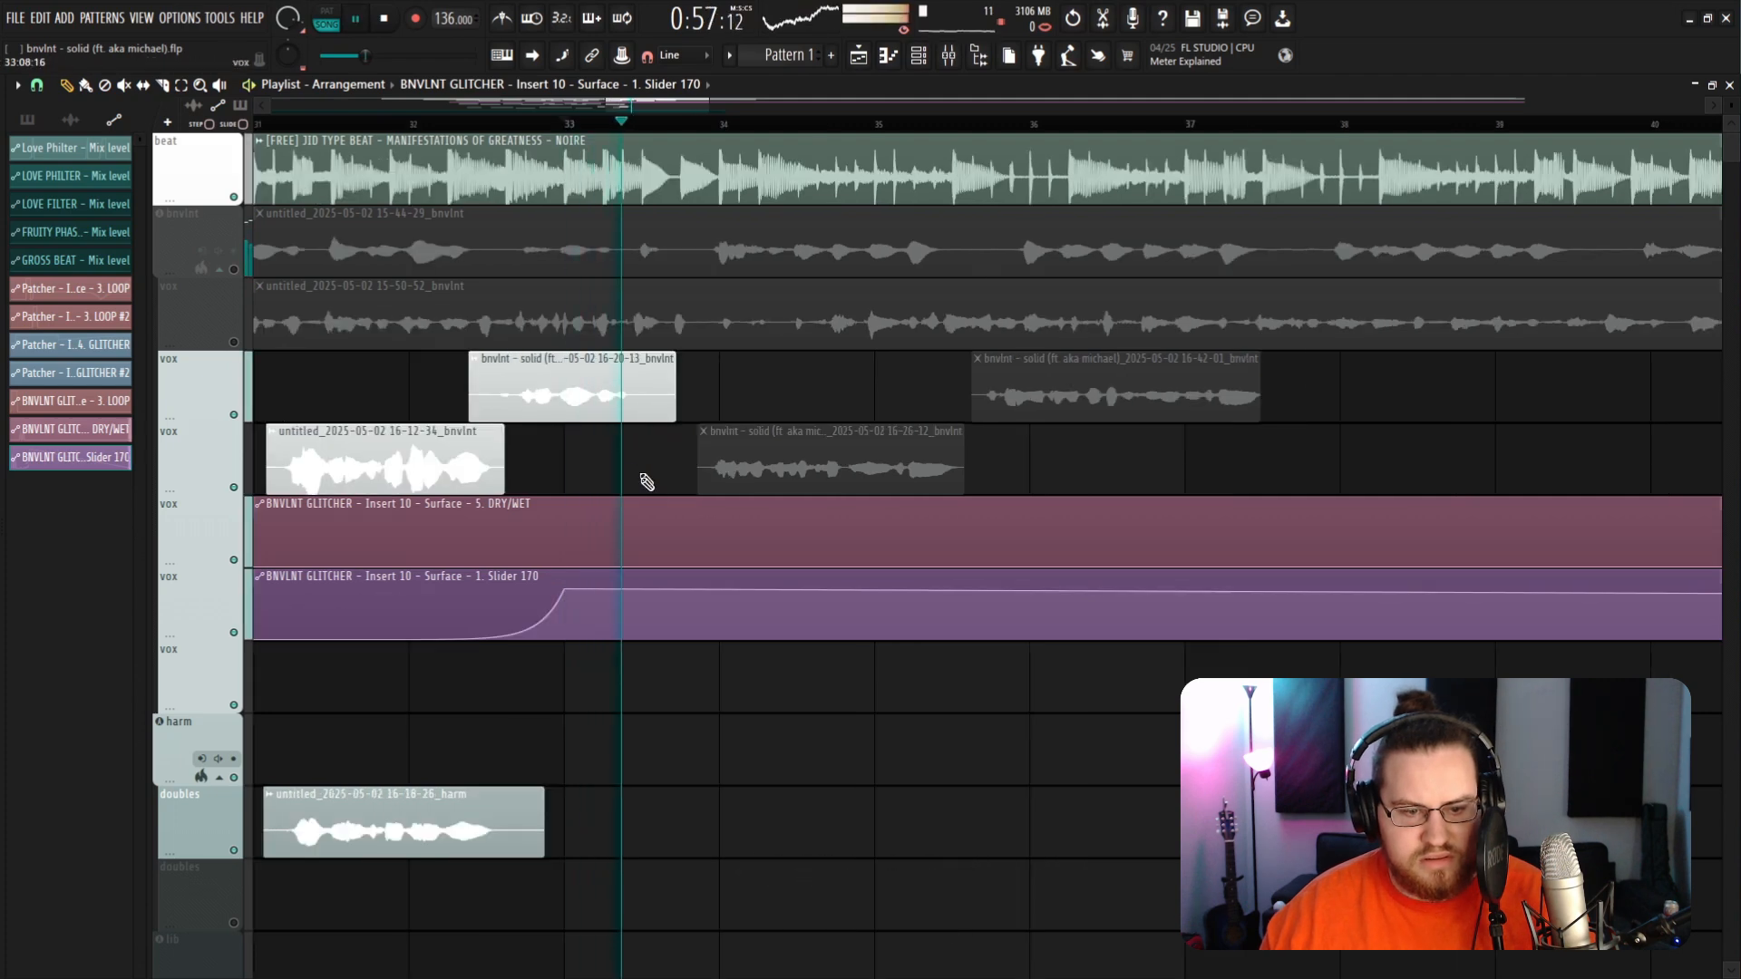
right_click(717, 627)
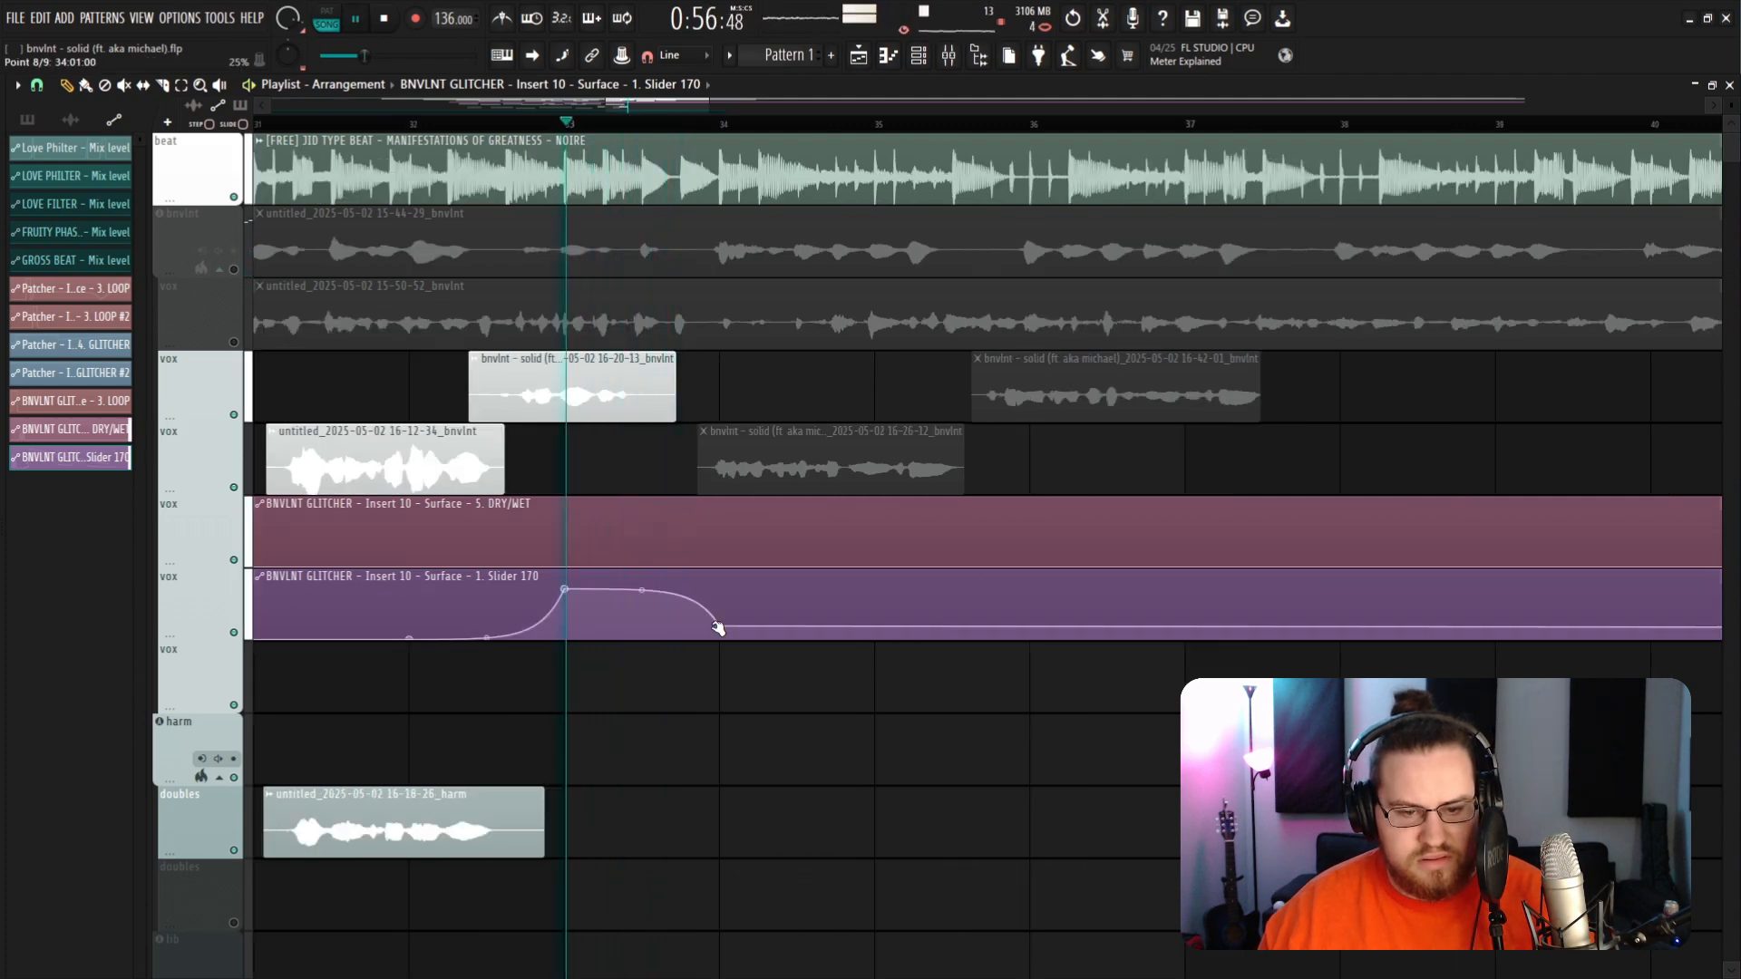
Step: Open the GLITCHER plugin and create an automation clip for its Loop button
click(978, 55)
key(space)
click(1193, 366)
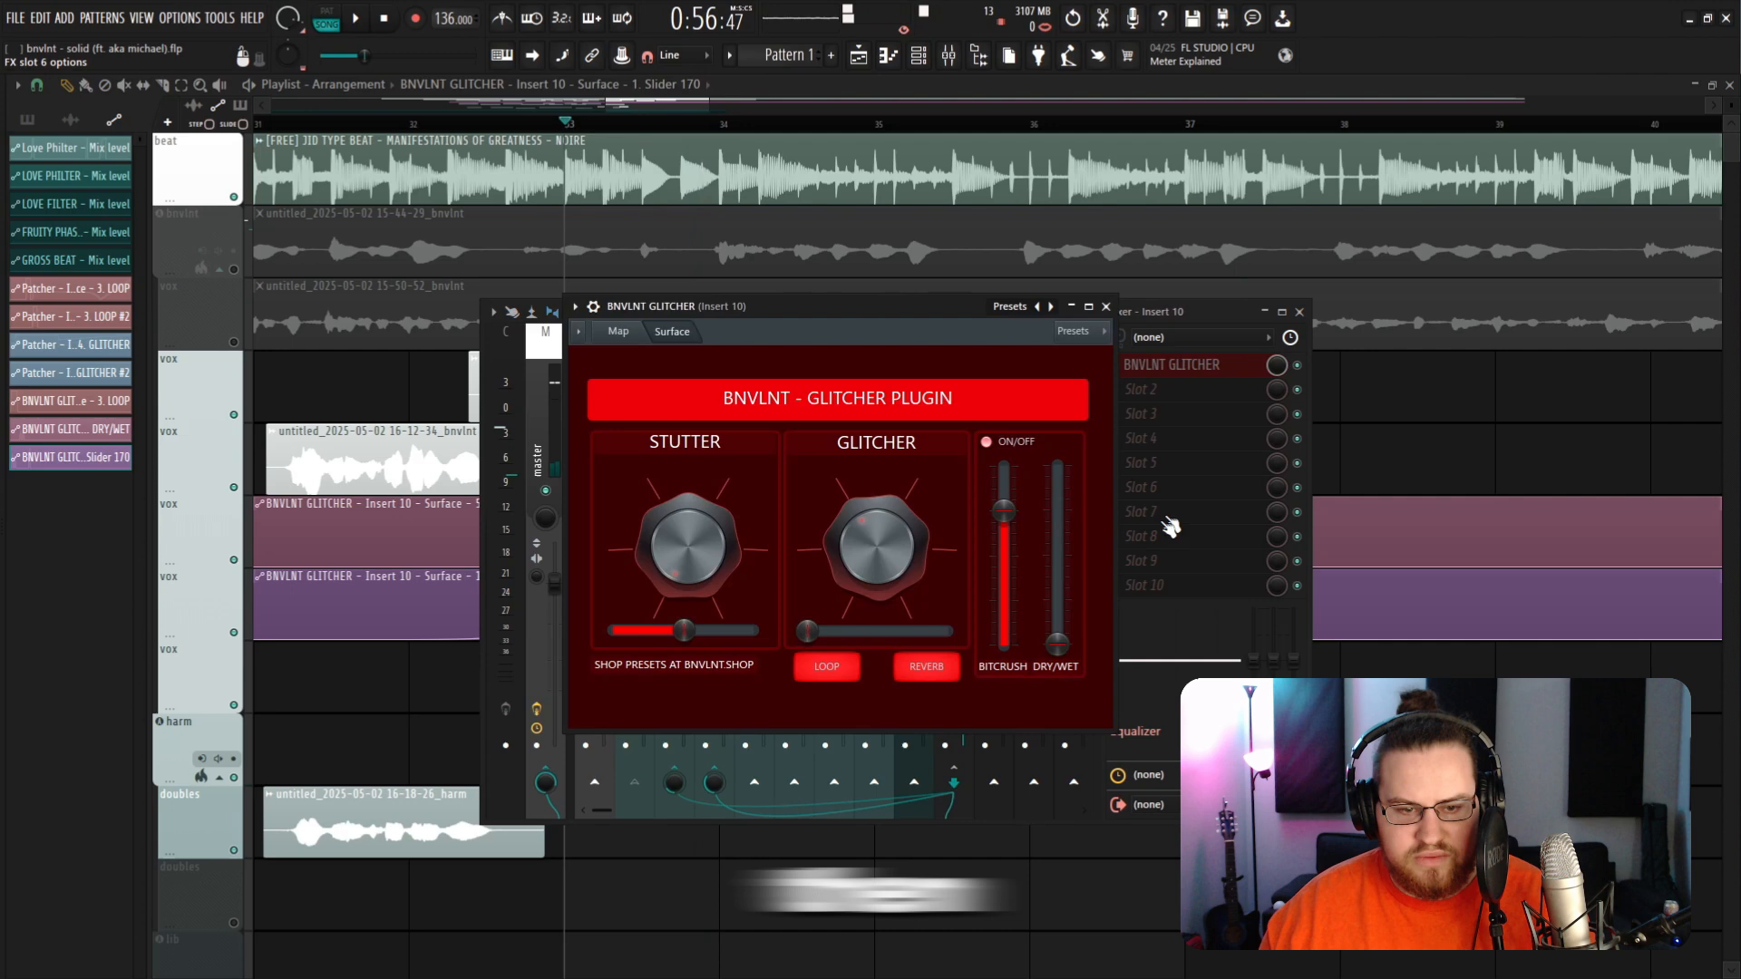
right_click(847, 669)
click(914, 804)
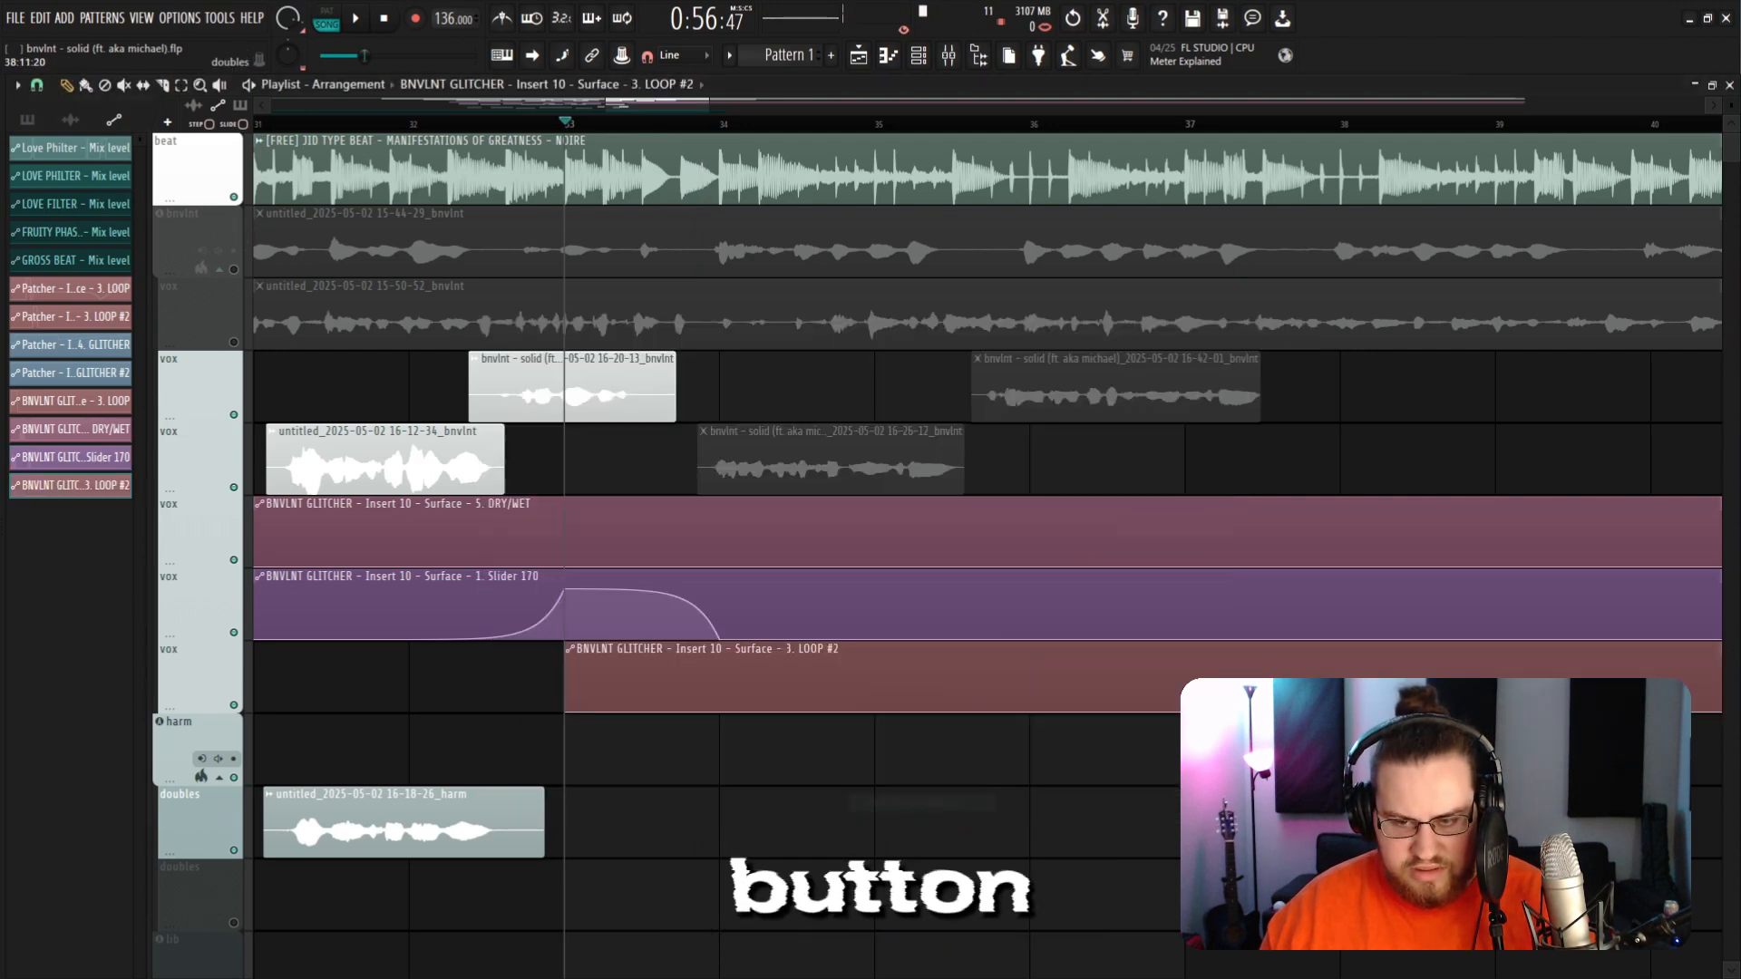
Step: Shape the Loop automation clip with a Hold point near bar 33 and move the clip down onto the harm lane
drag(640, 665, 580, 637)
scroll(514, 717, up, 5)
right_click(564, 705)
right_click(574, 662)
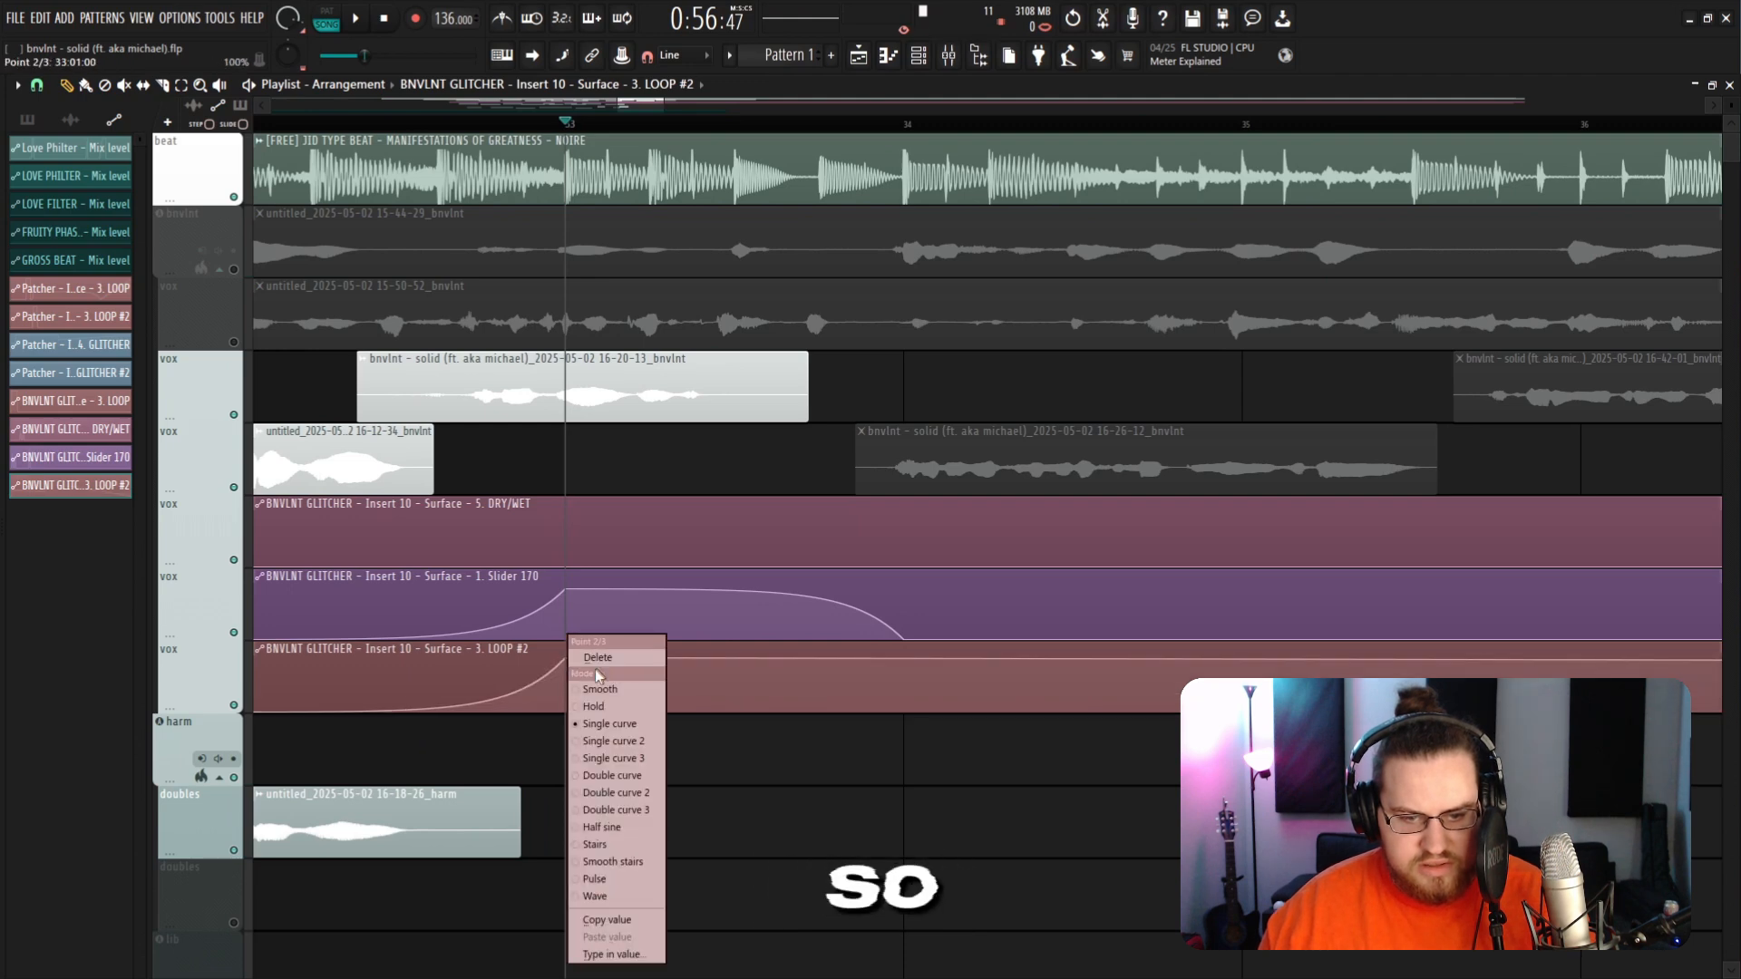
click(605, 706)
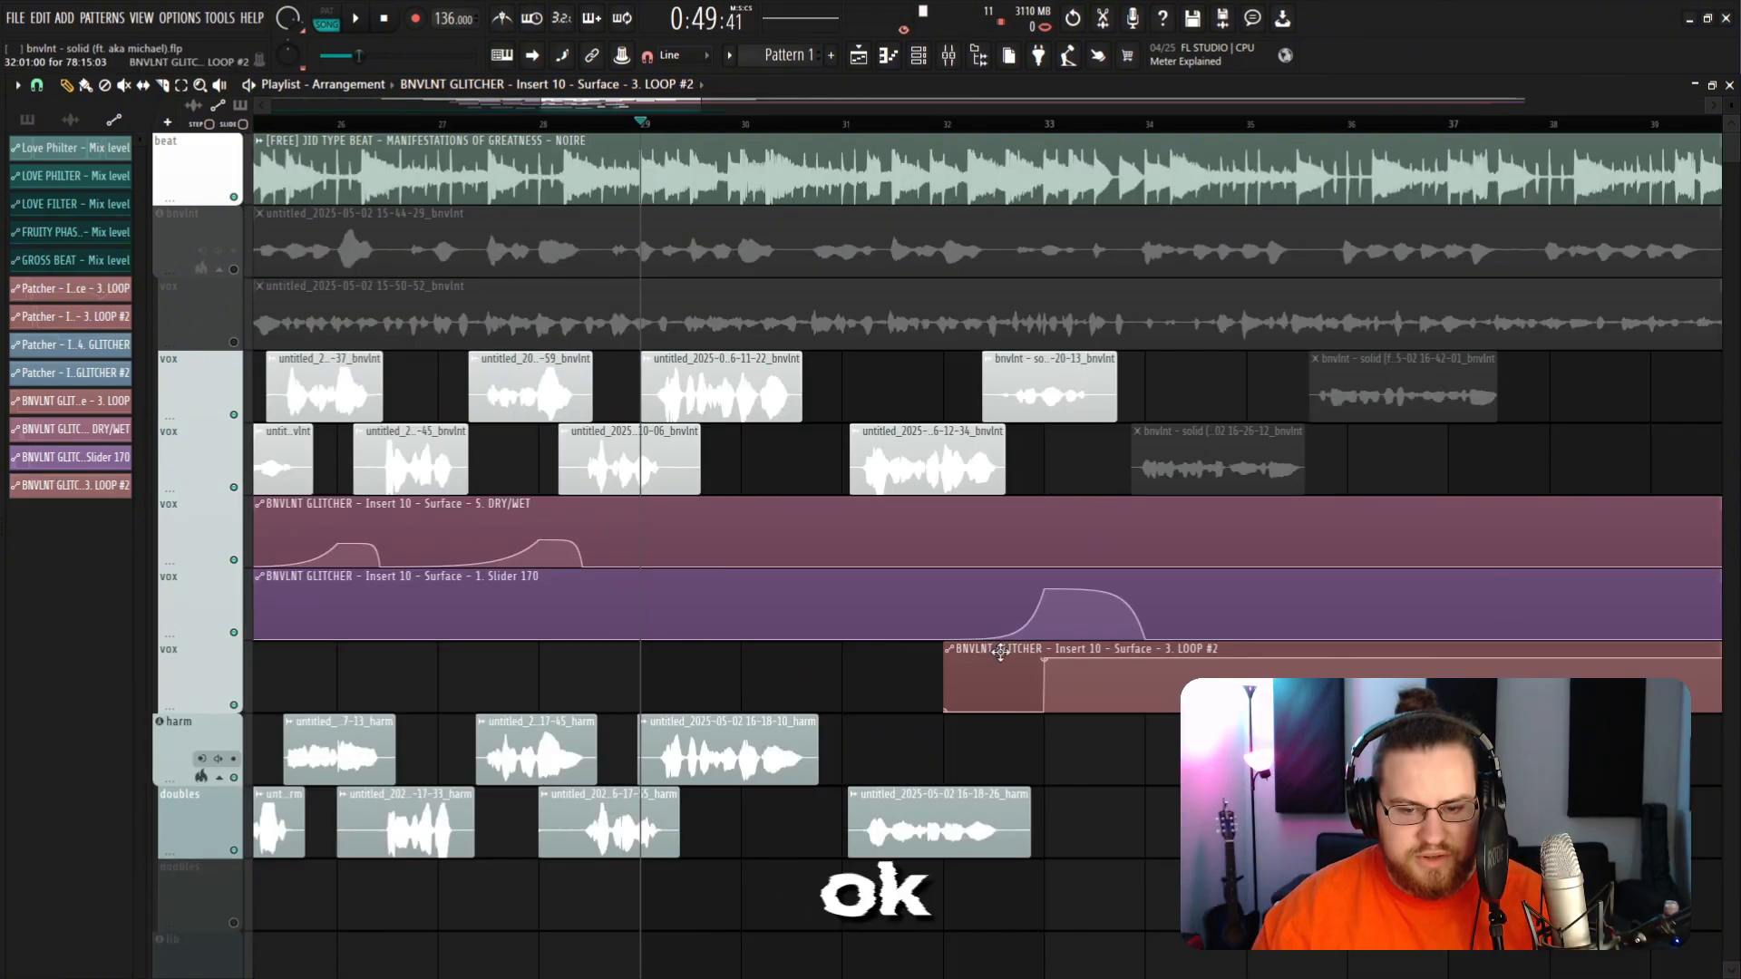
drag(1000, 652, 1054, 718)
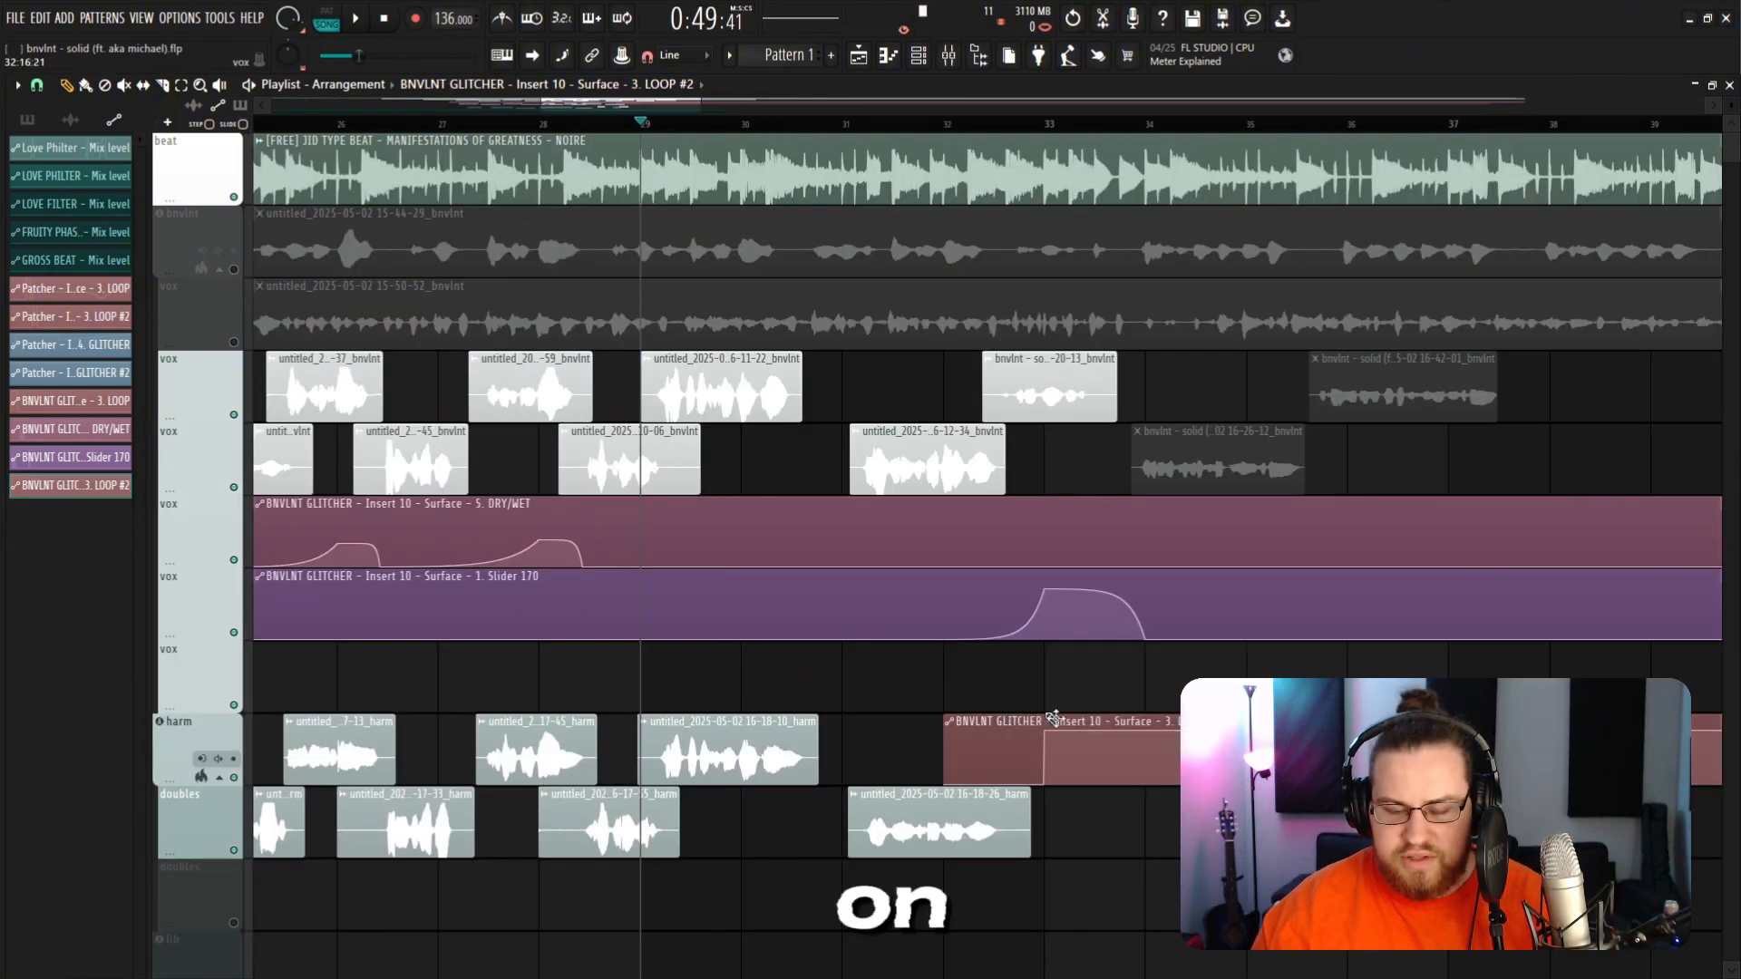
Step: Reopen the GLITCHER plugin from insert 10 and create an automation clip for the Stutter knob
click(953, 67)
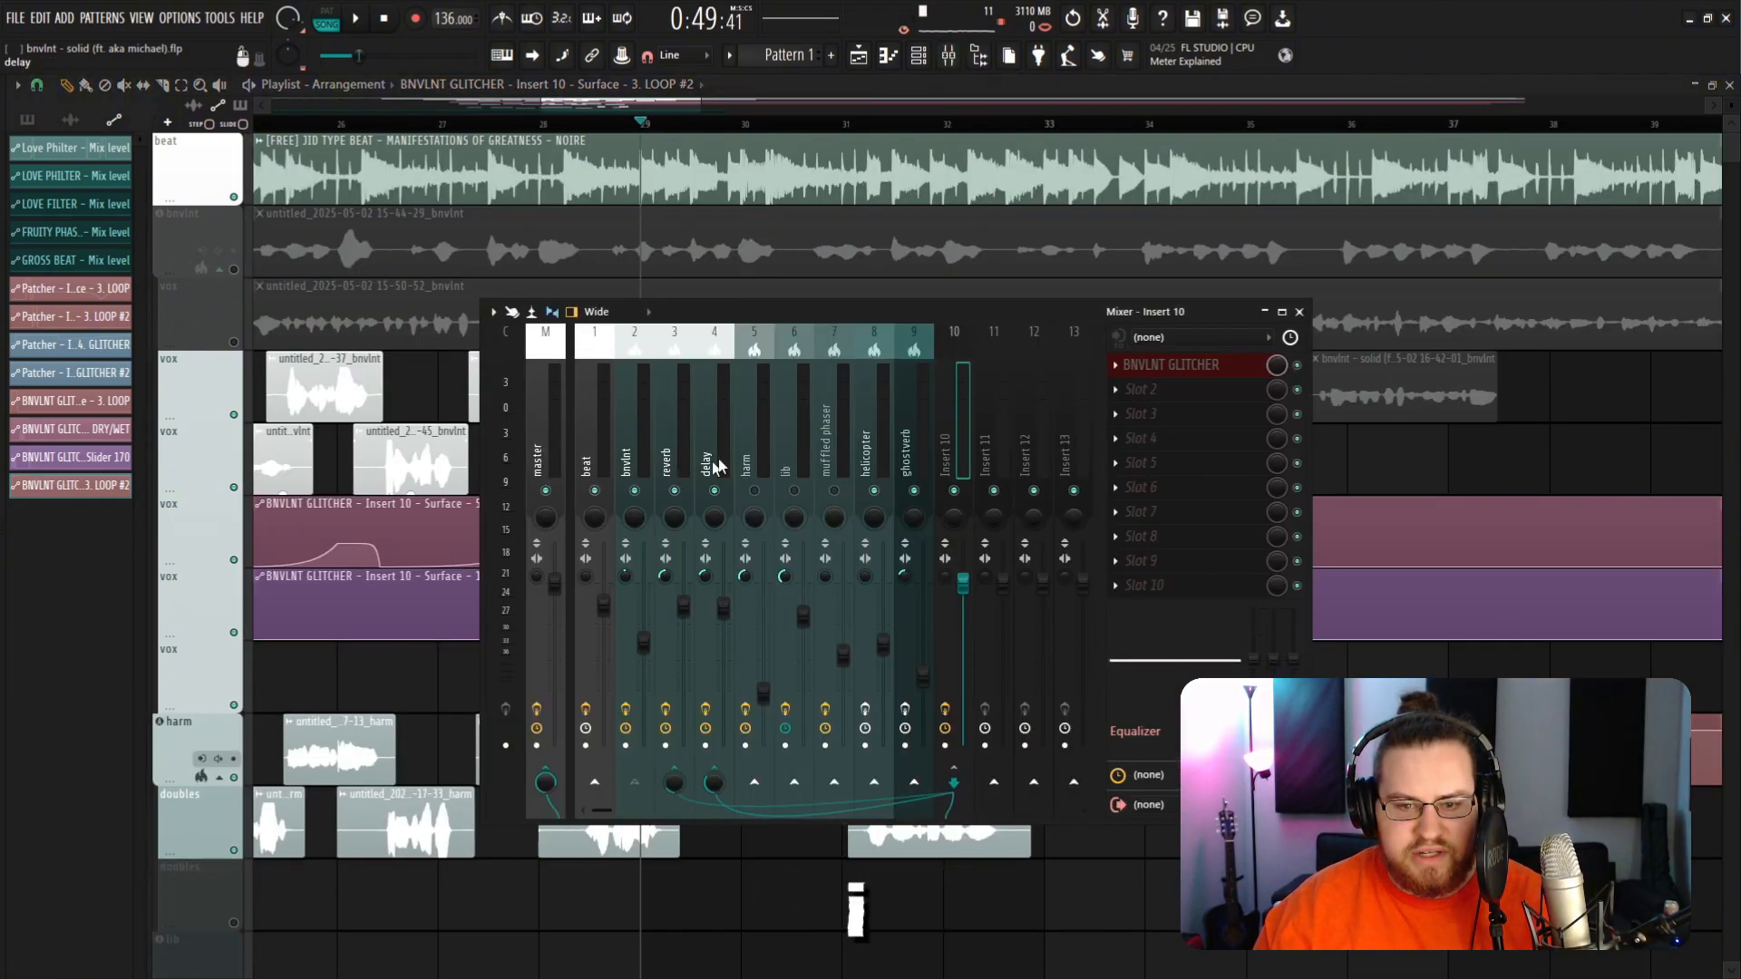
click(1171, 373)
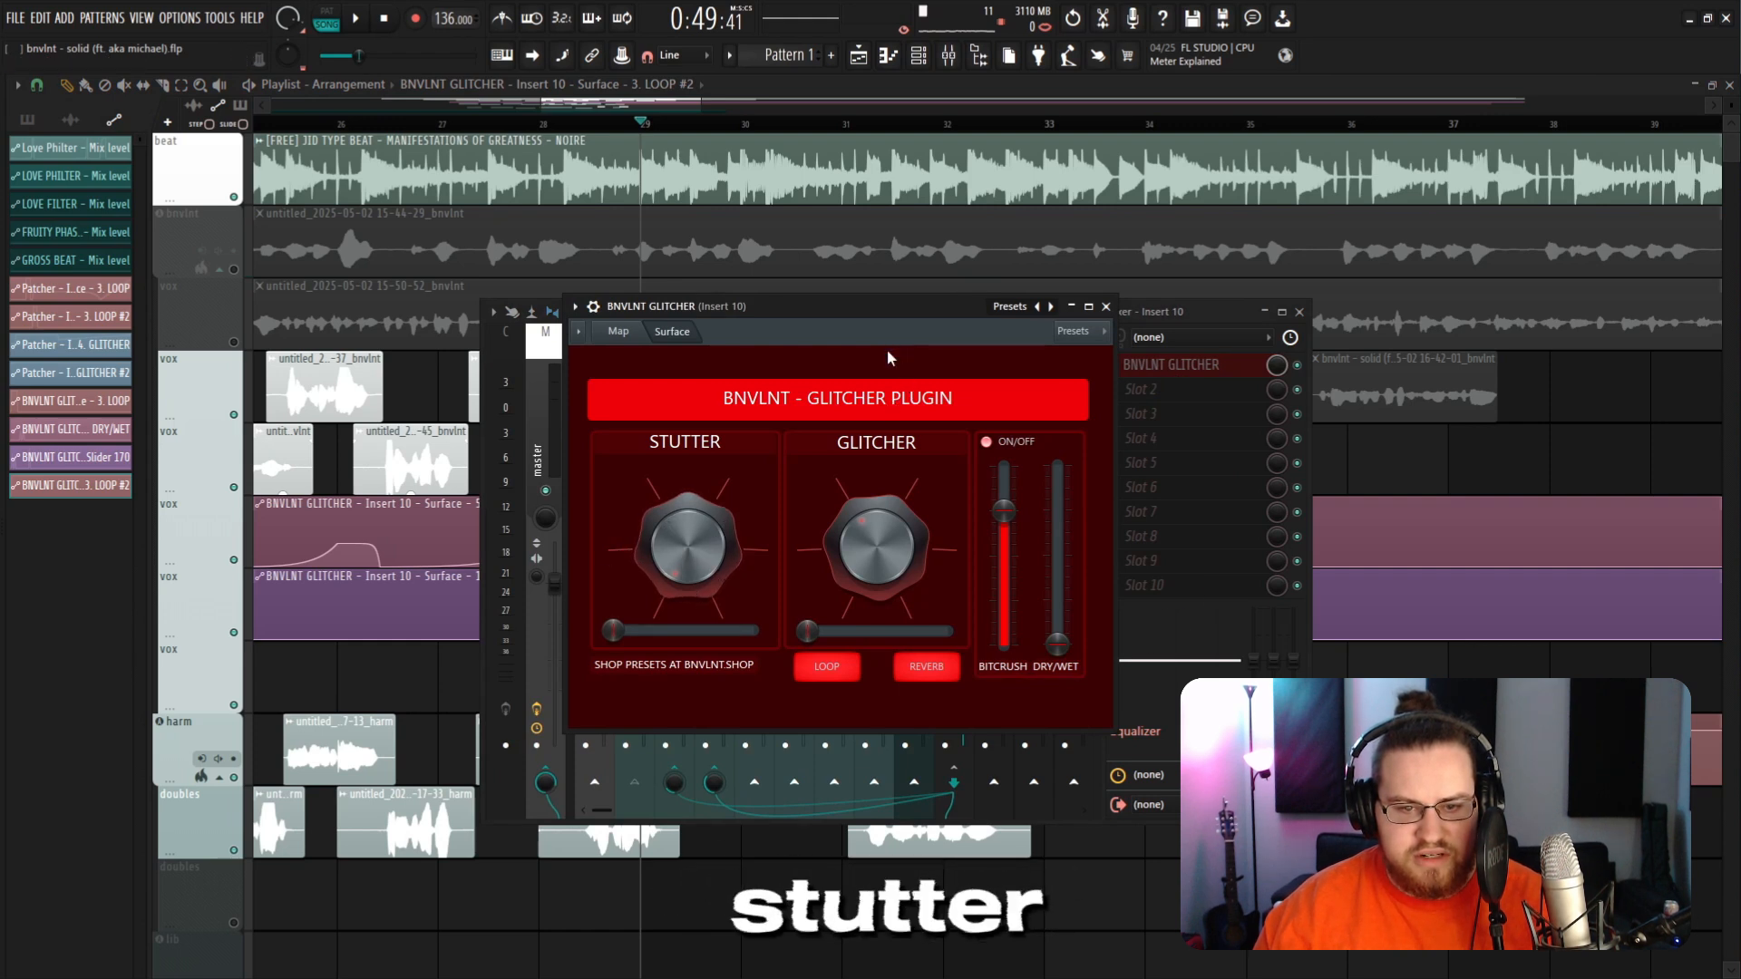
drag(887, 310, 911, 305)
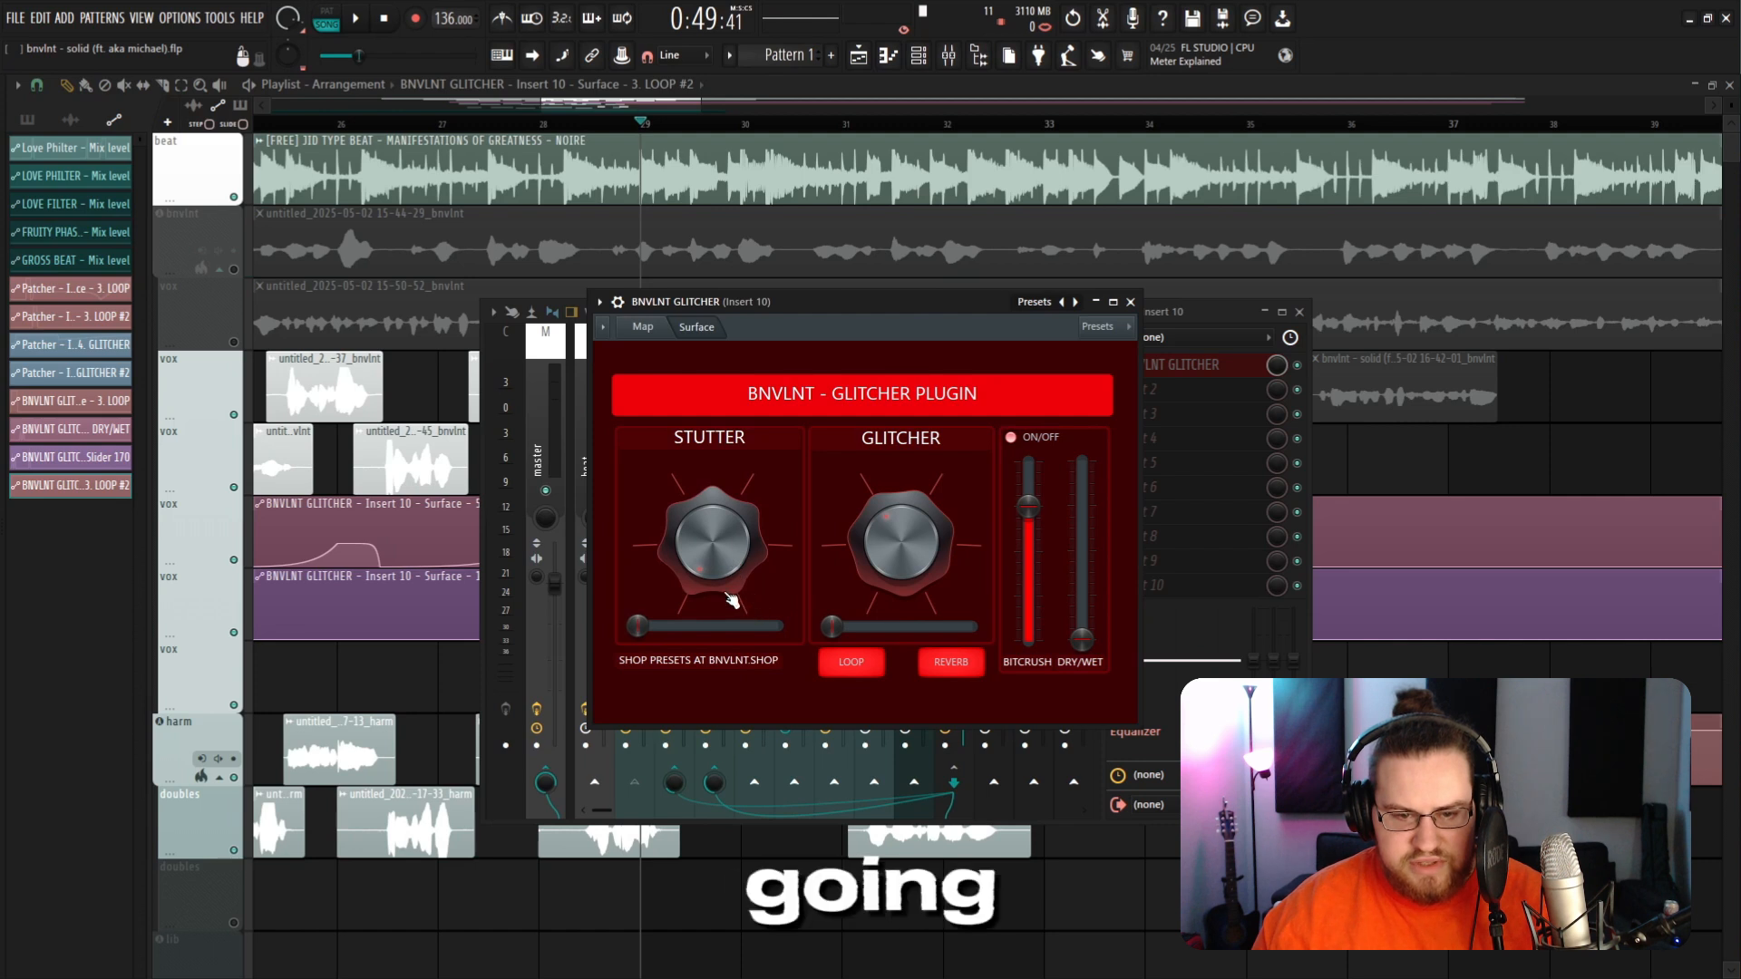
right_click(719, 560)
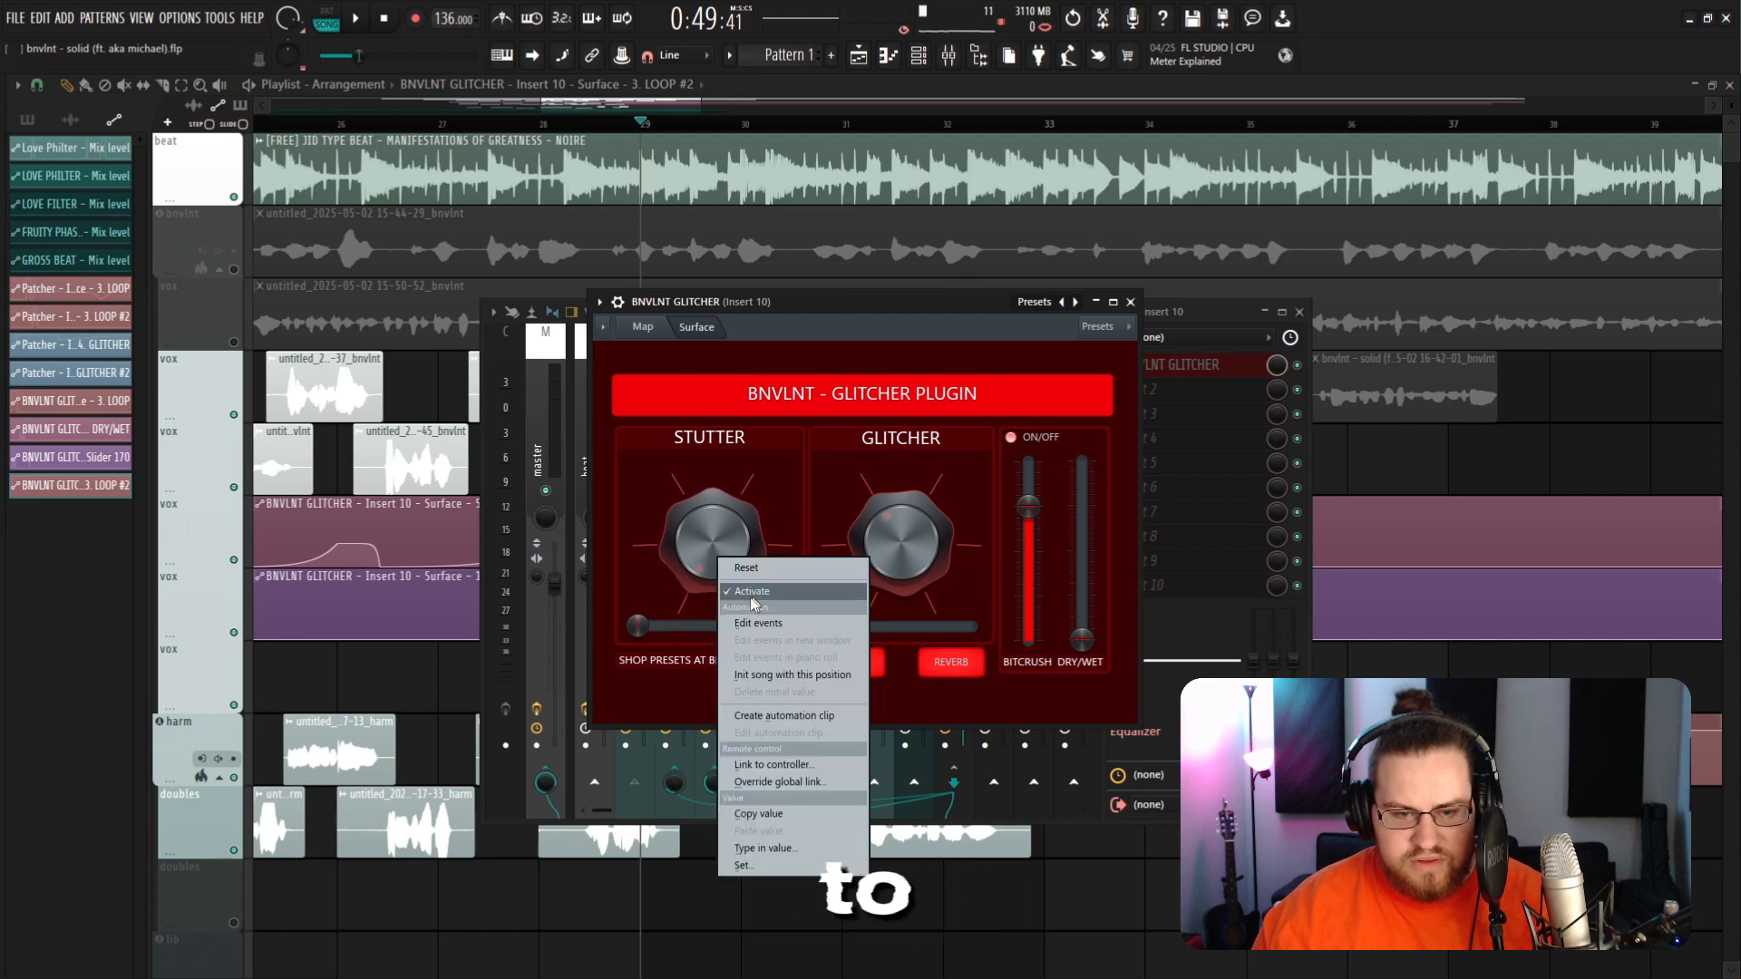
click(785, 716)
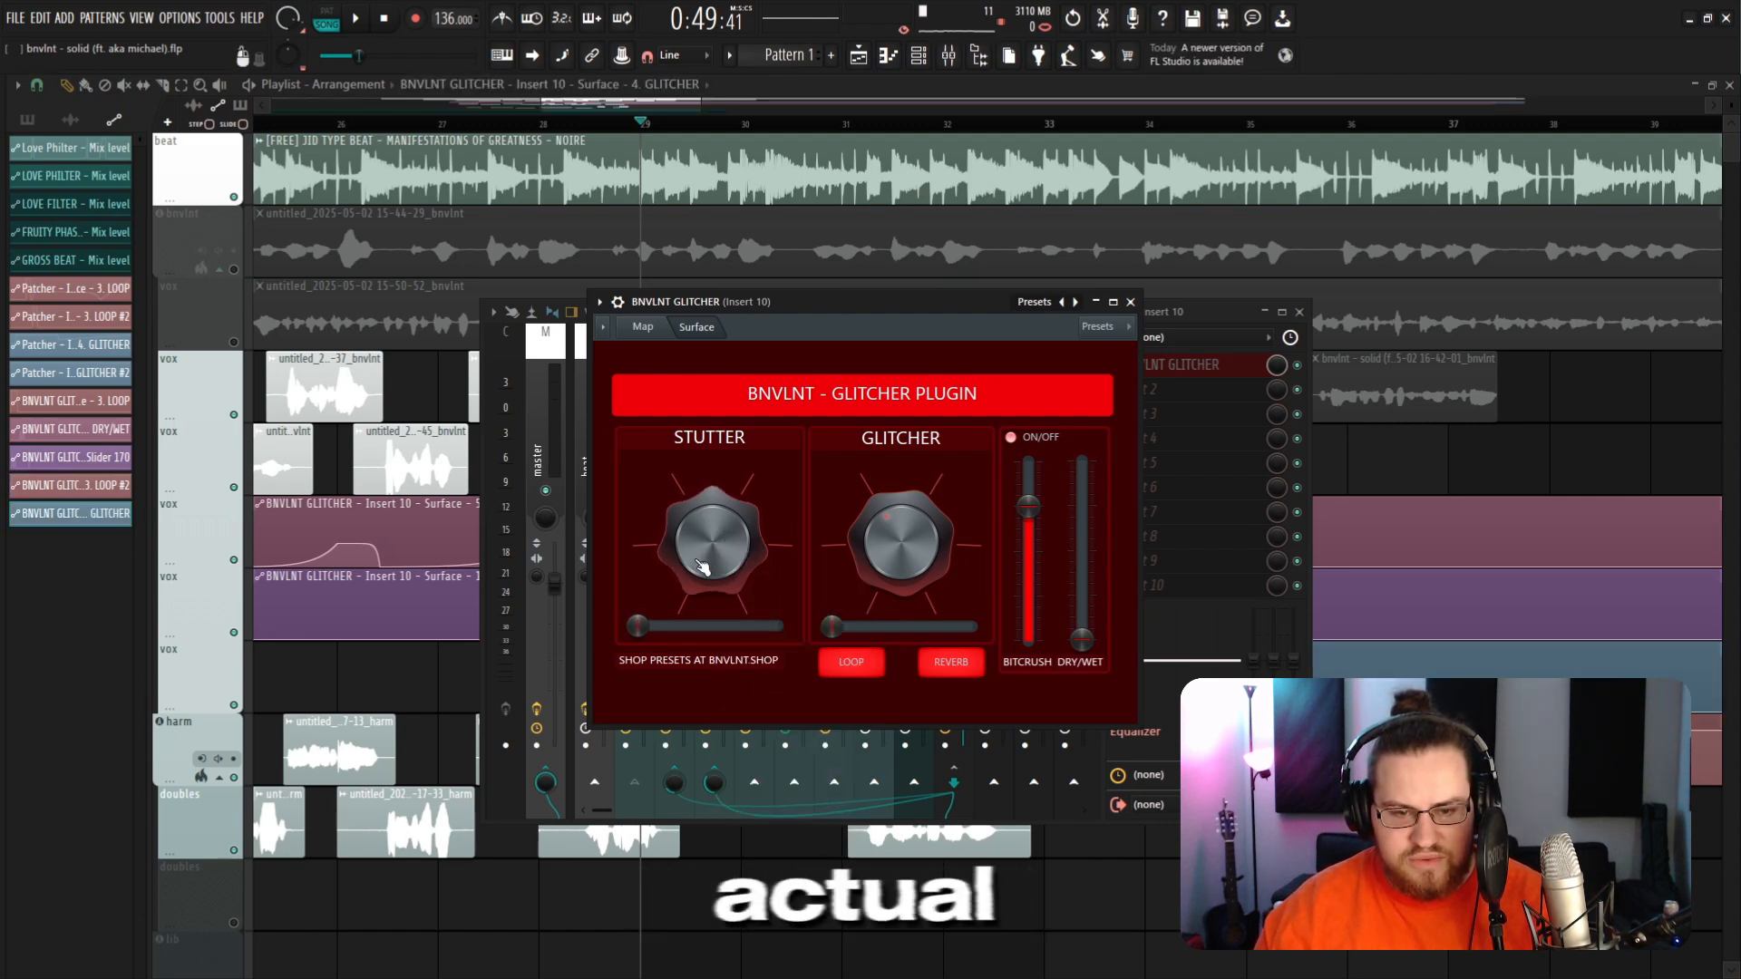
Step: Nudge the Stutter knob and create a second automation clip for it, closing the plugin and mixer windows
drag(704, 566, 726, 584)
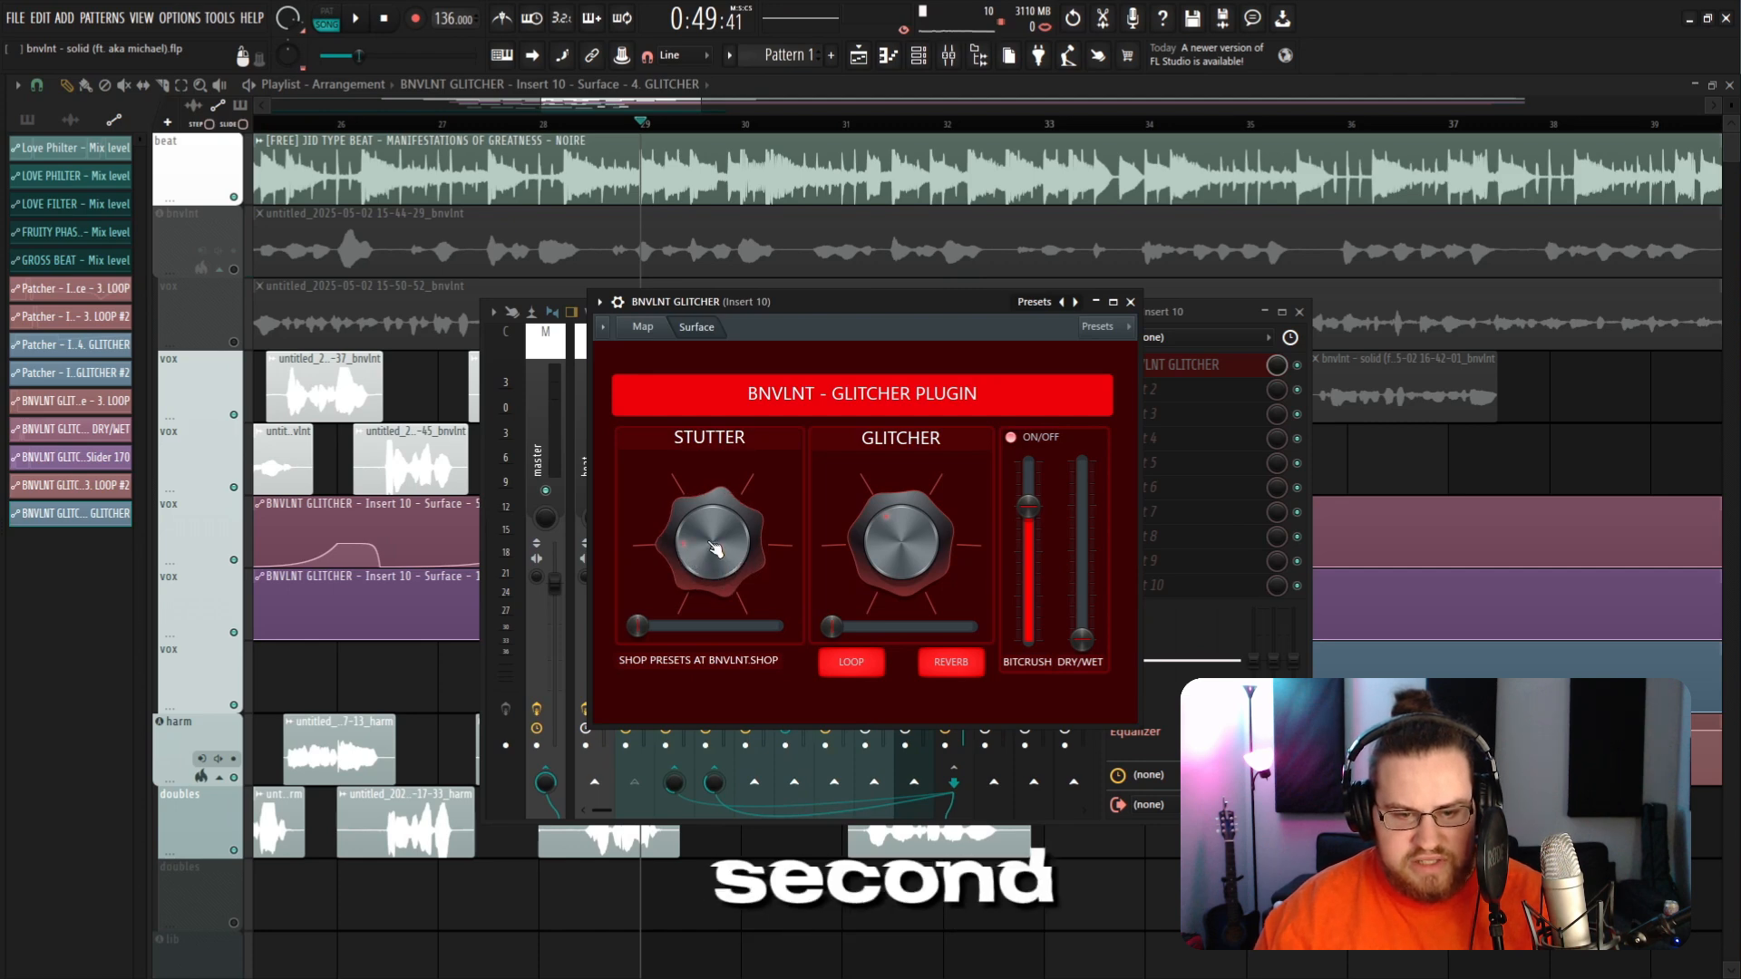
right_click(725, 549)
click(786, 719)
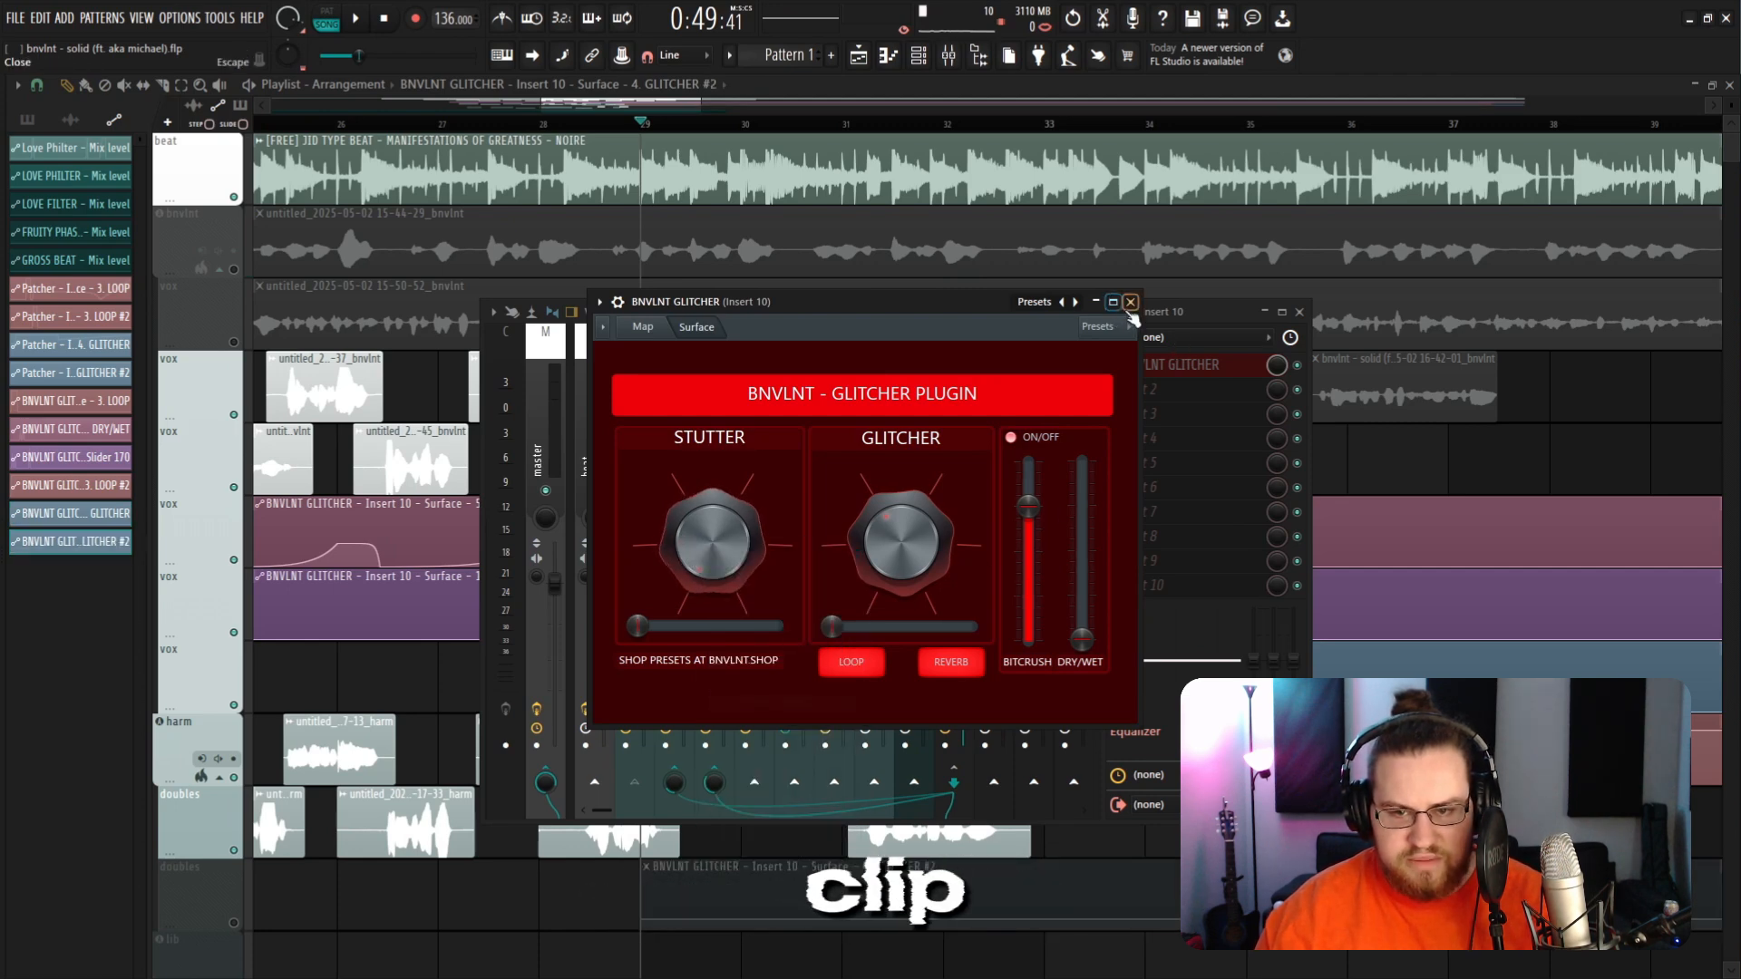
click(1130, 301)
click(1300, 311)
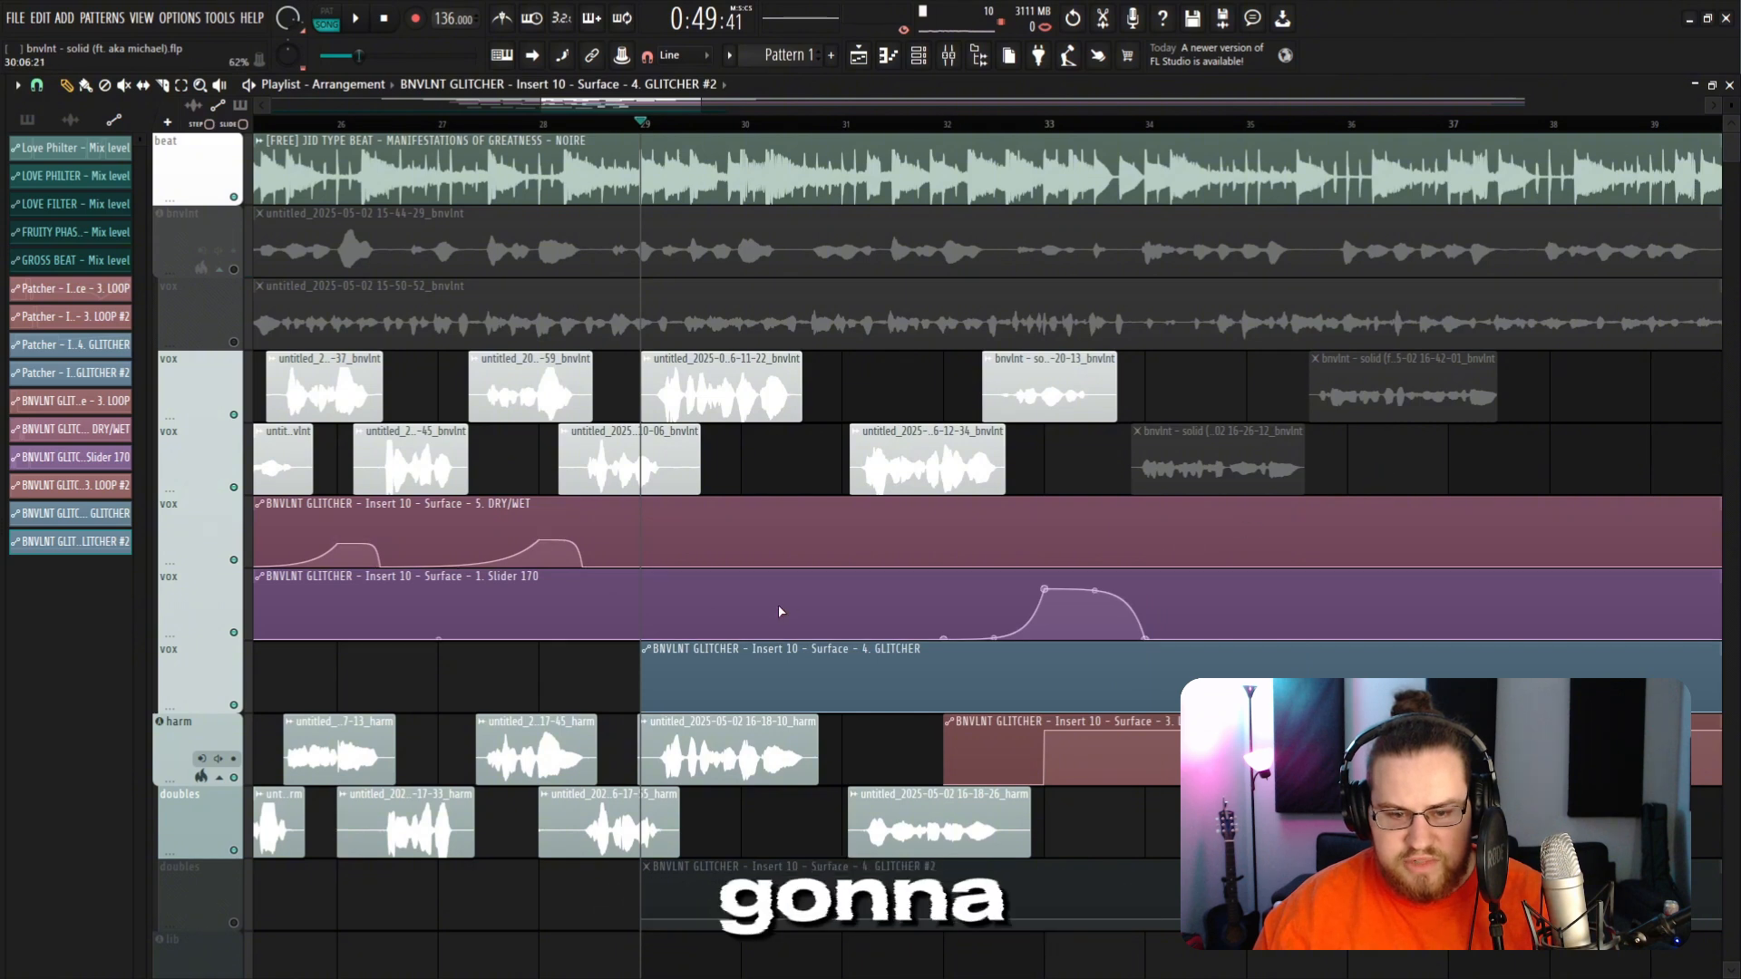
Step: Copy the starting value from the GLITCHER #2 clip and paste it into the GLITCHER clip's middle and end points
right_click(646, 923)
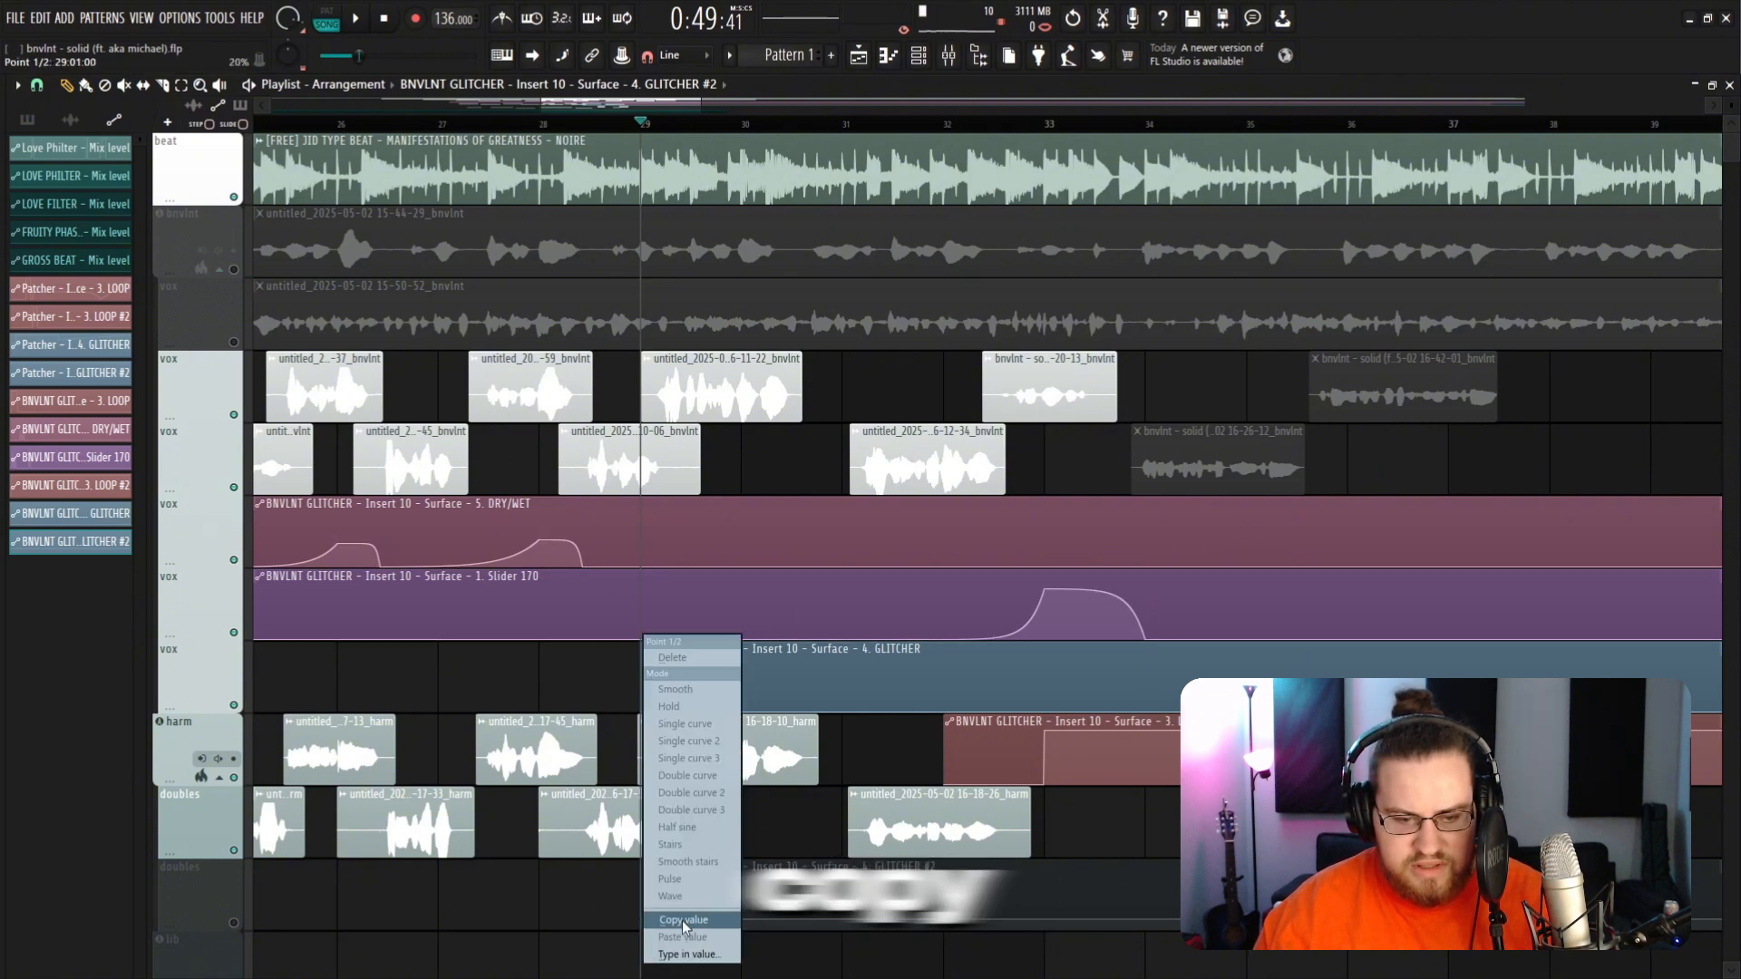
click(682, 921)
scroll(819, 669, up, 3)
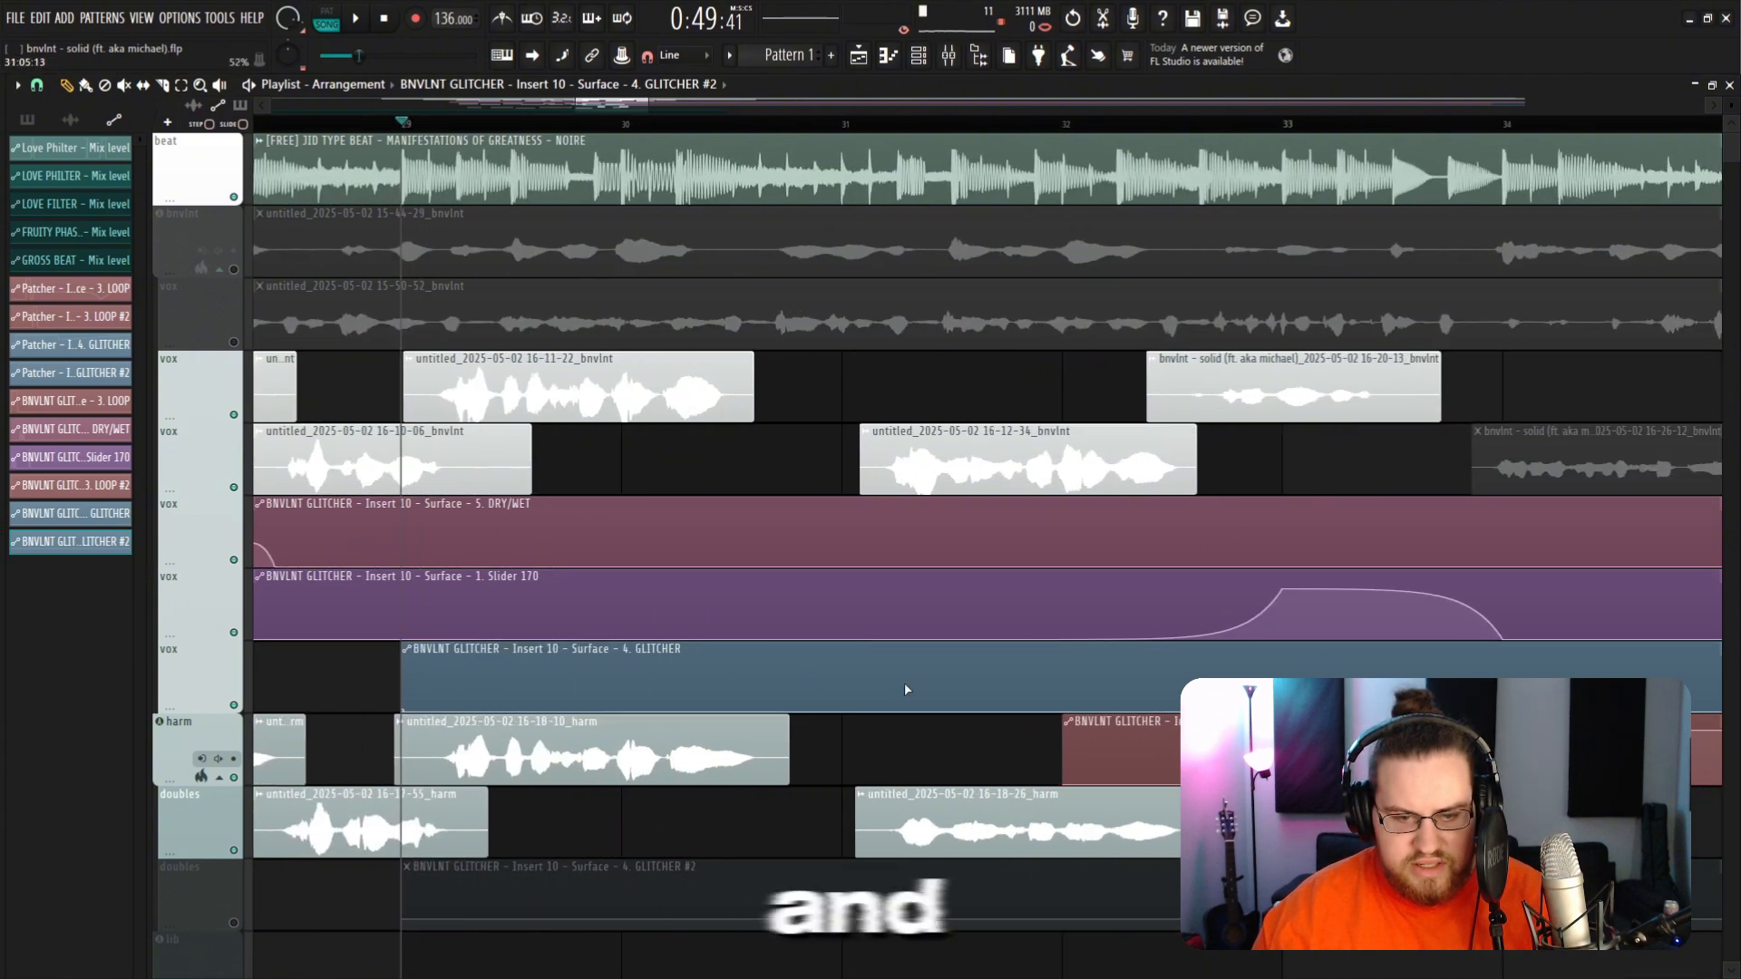
scroll(816, 698, up, 2)
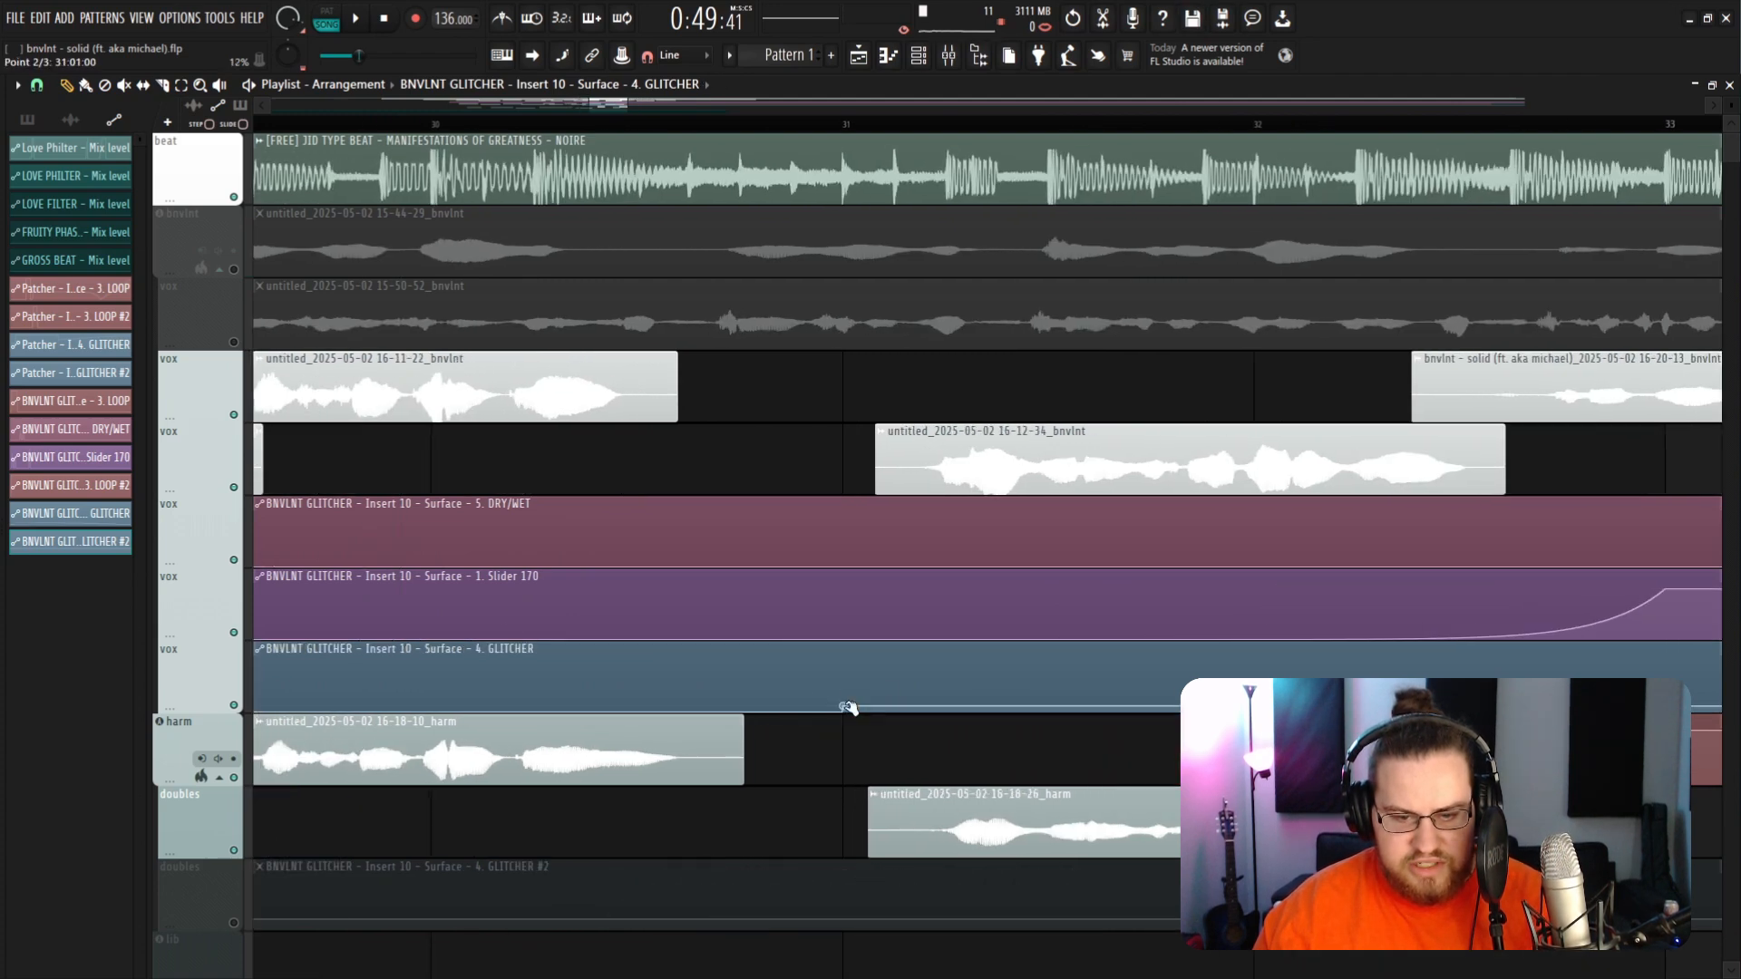
right_click(843, 705)
click(925, 939)
scroll(872, 725, down, 10)
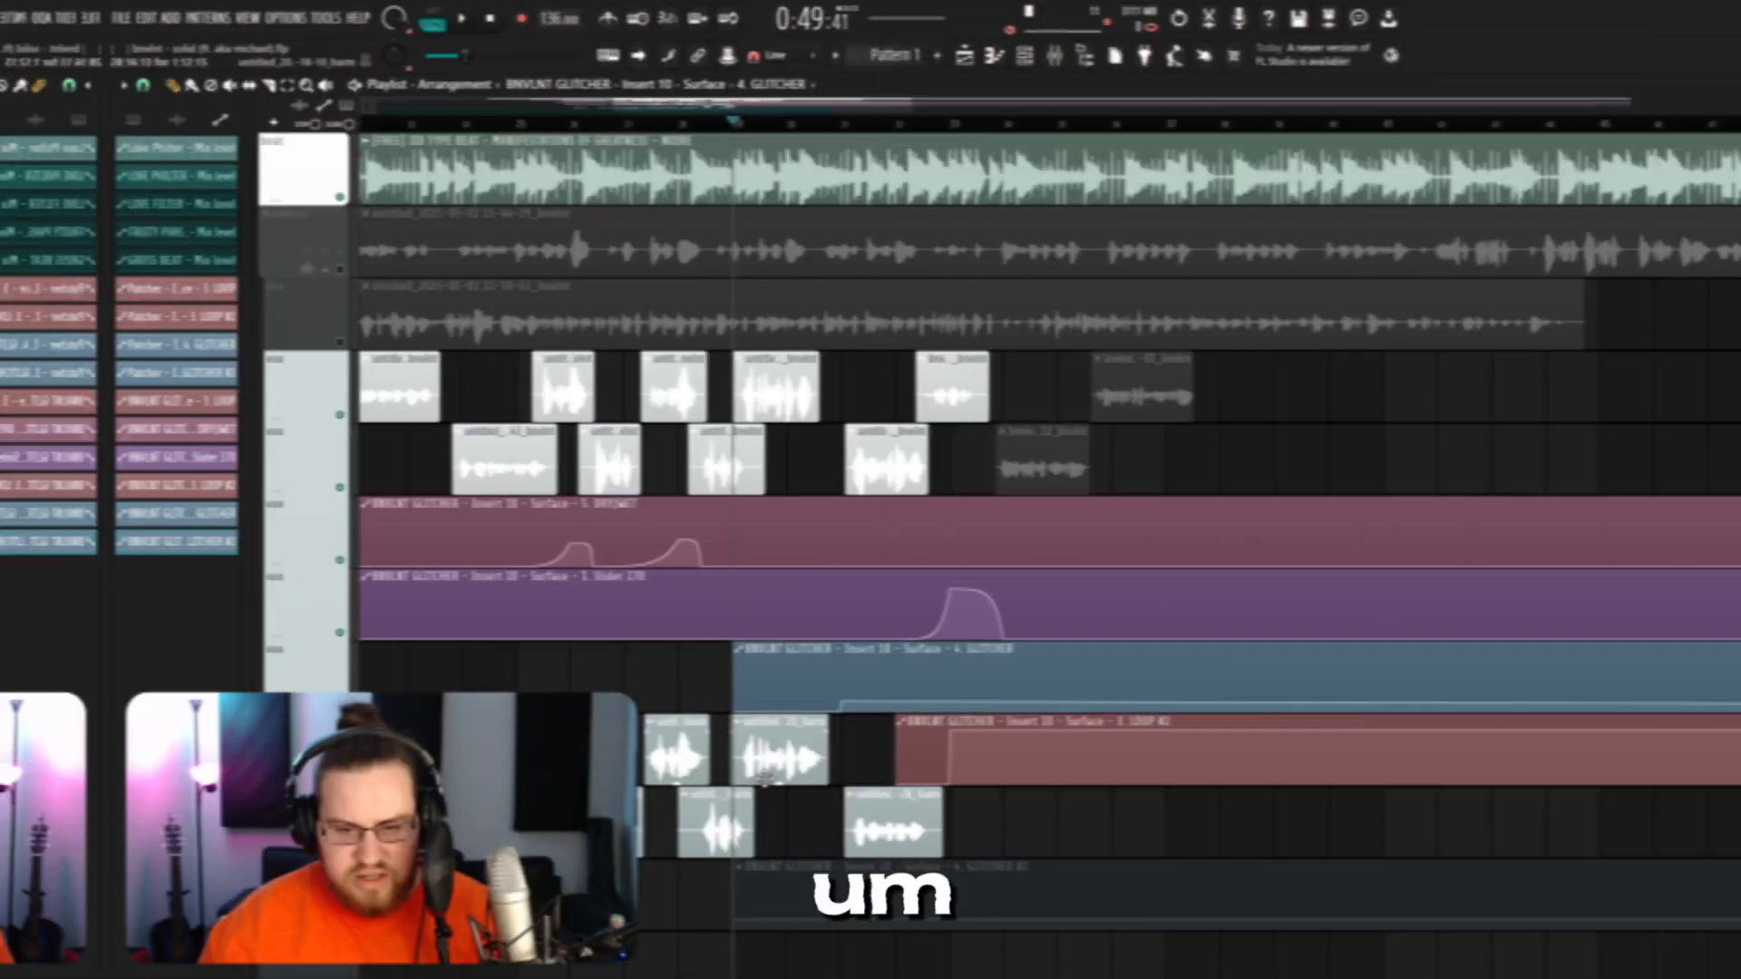
right_click(1537, 711)
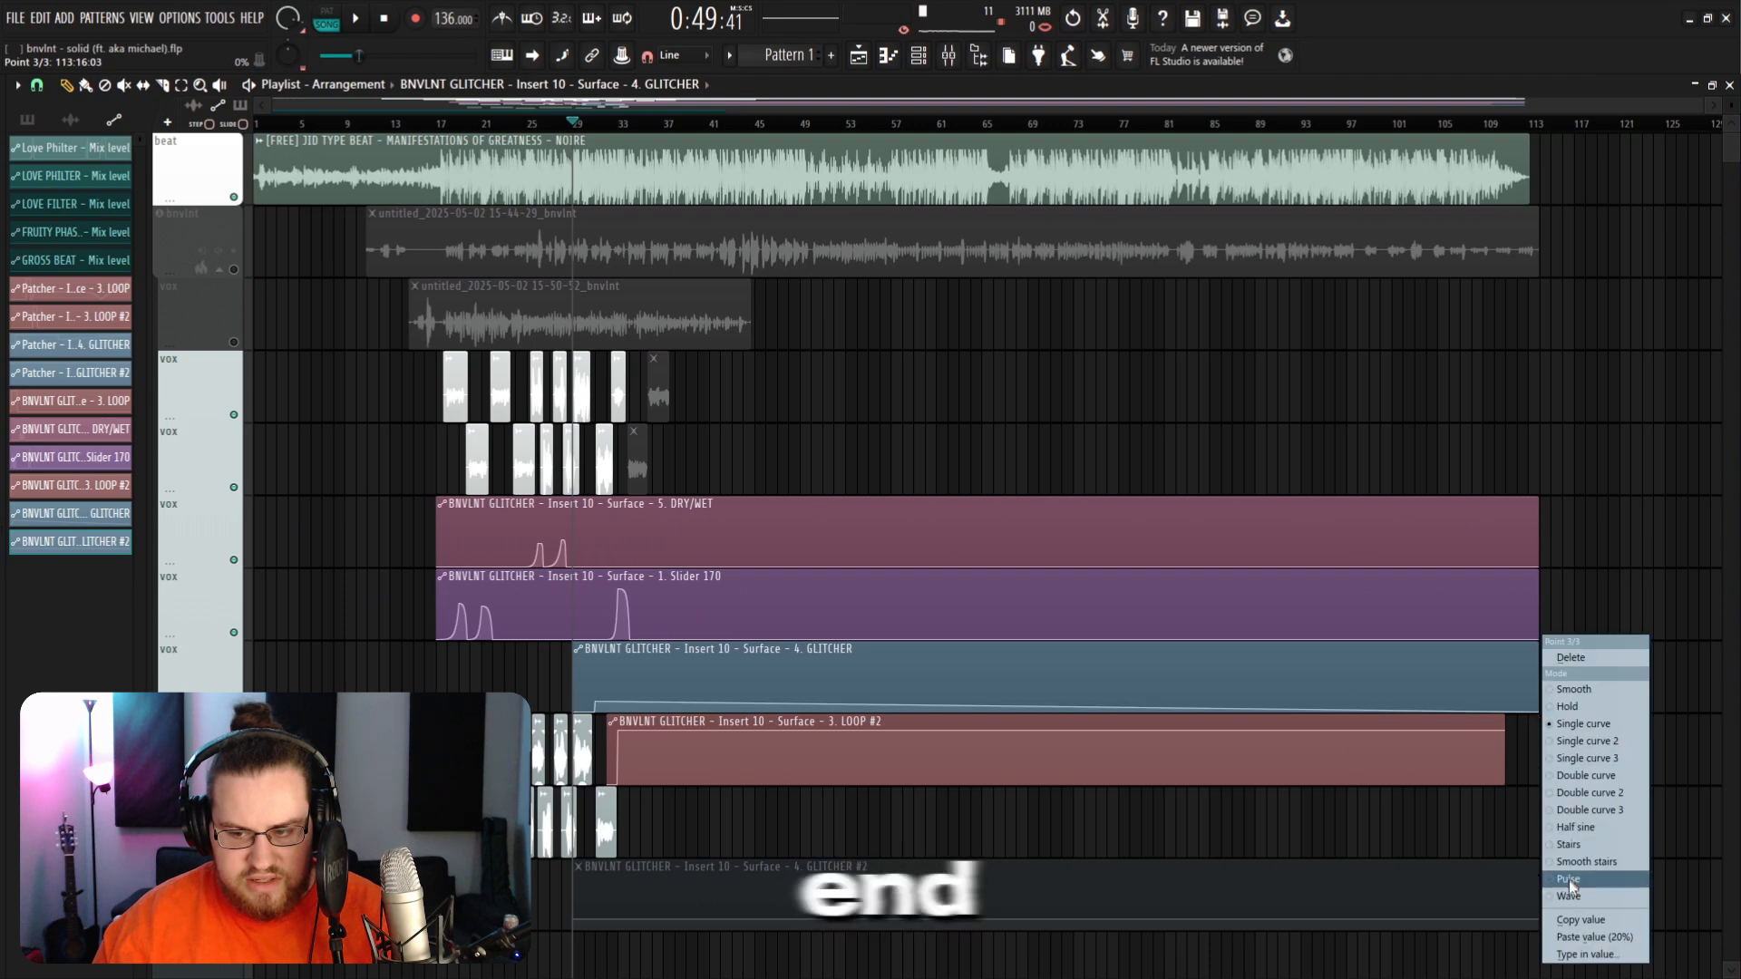
click(1578, 936)
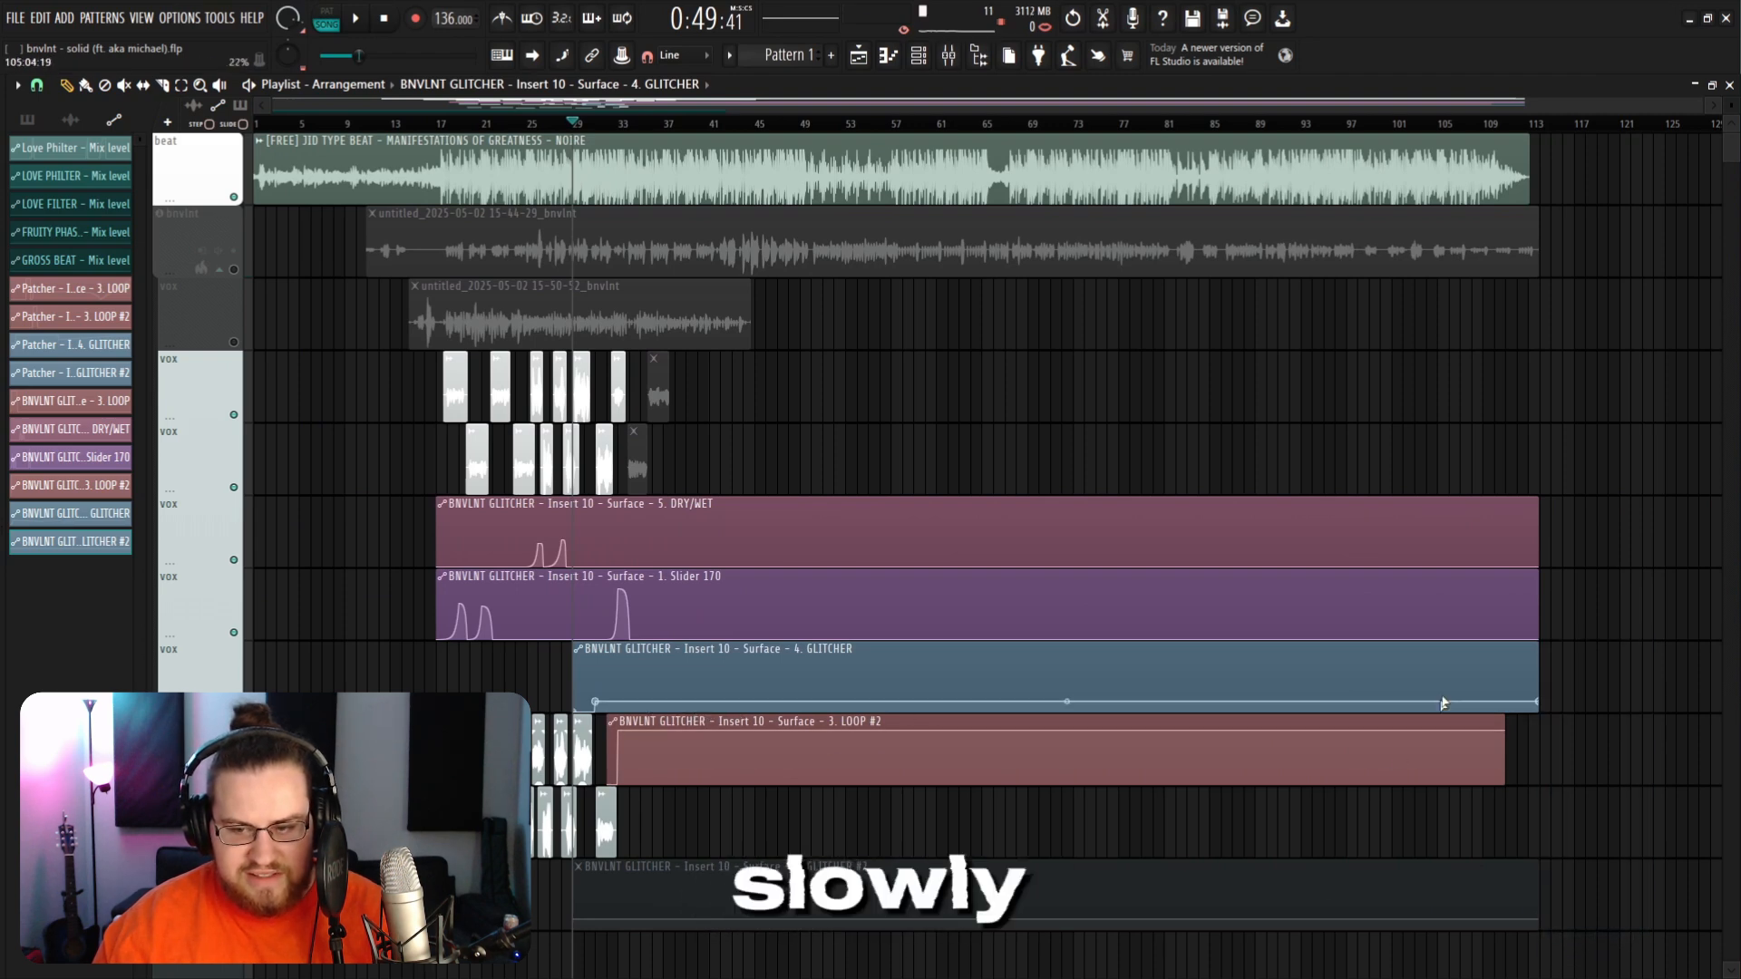
Step: Reopen the mixer and the GLITCHER plugin and arrange both windows side by side over the playlist
scroll(635, 893, up, 10)
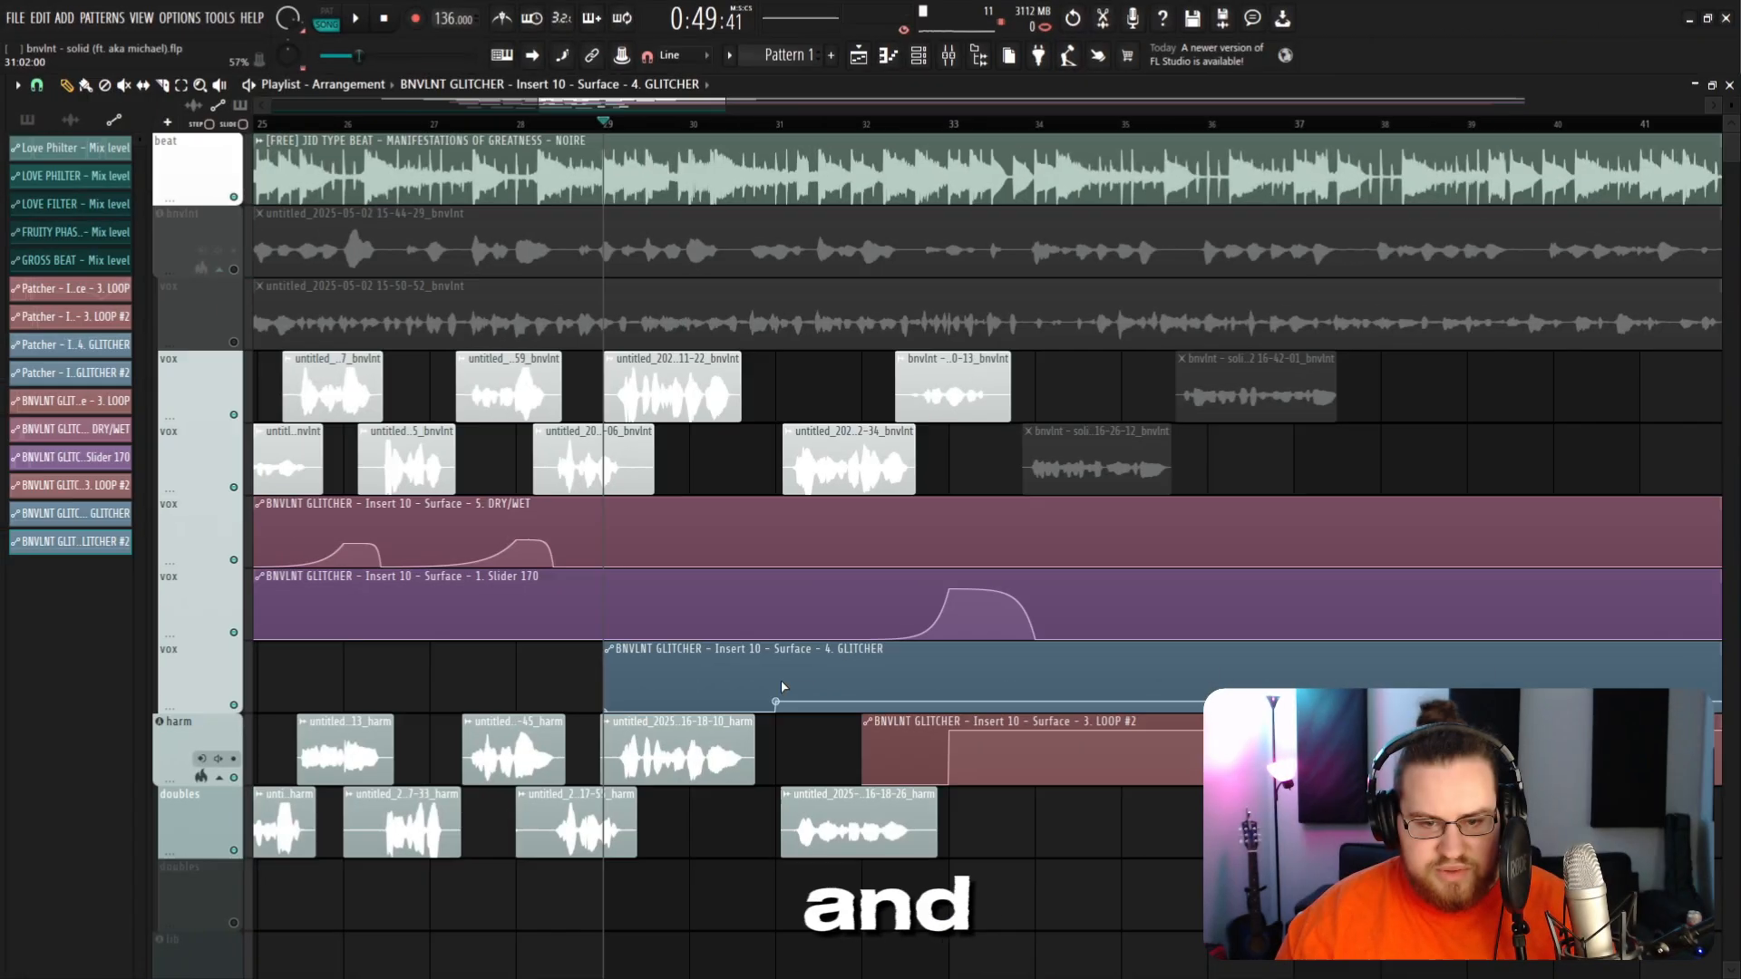
click(948, 55)
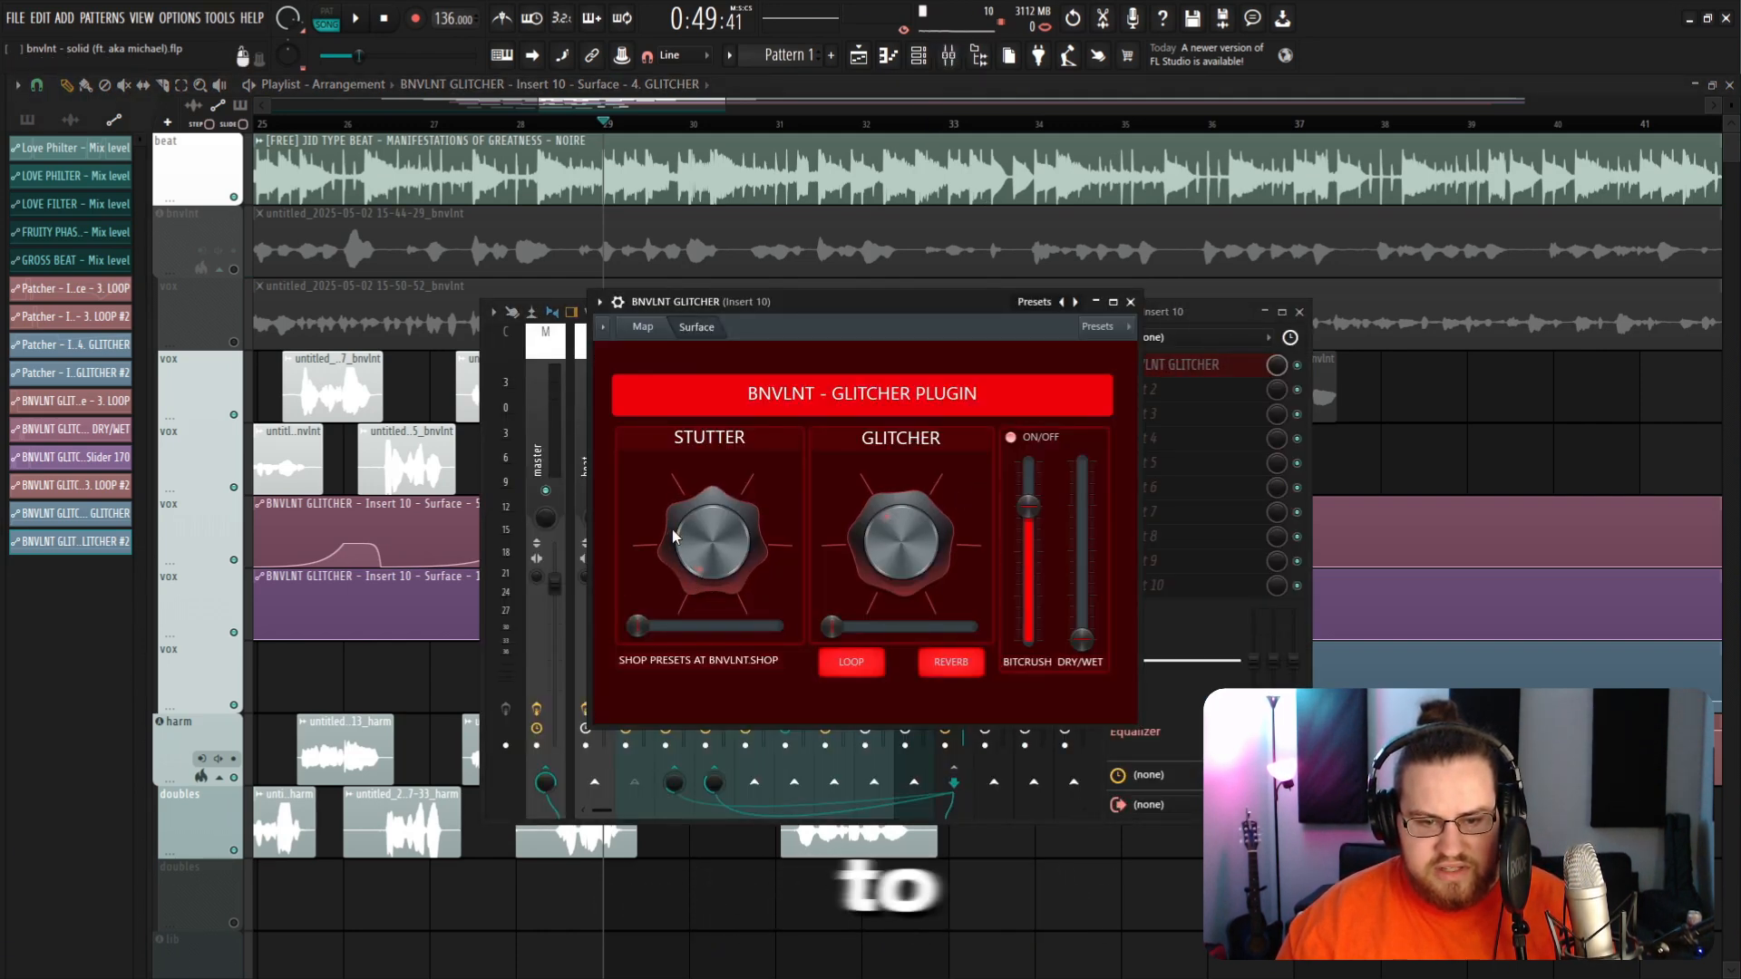
drag(958, 301, 918, 340)
drag(1072, 309, 1320, 696)
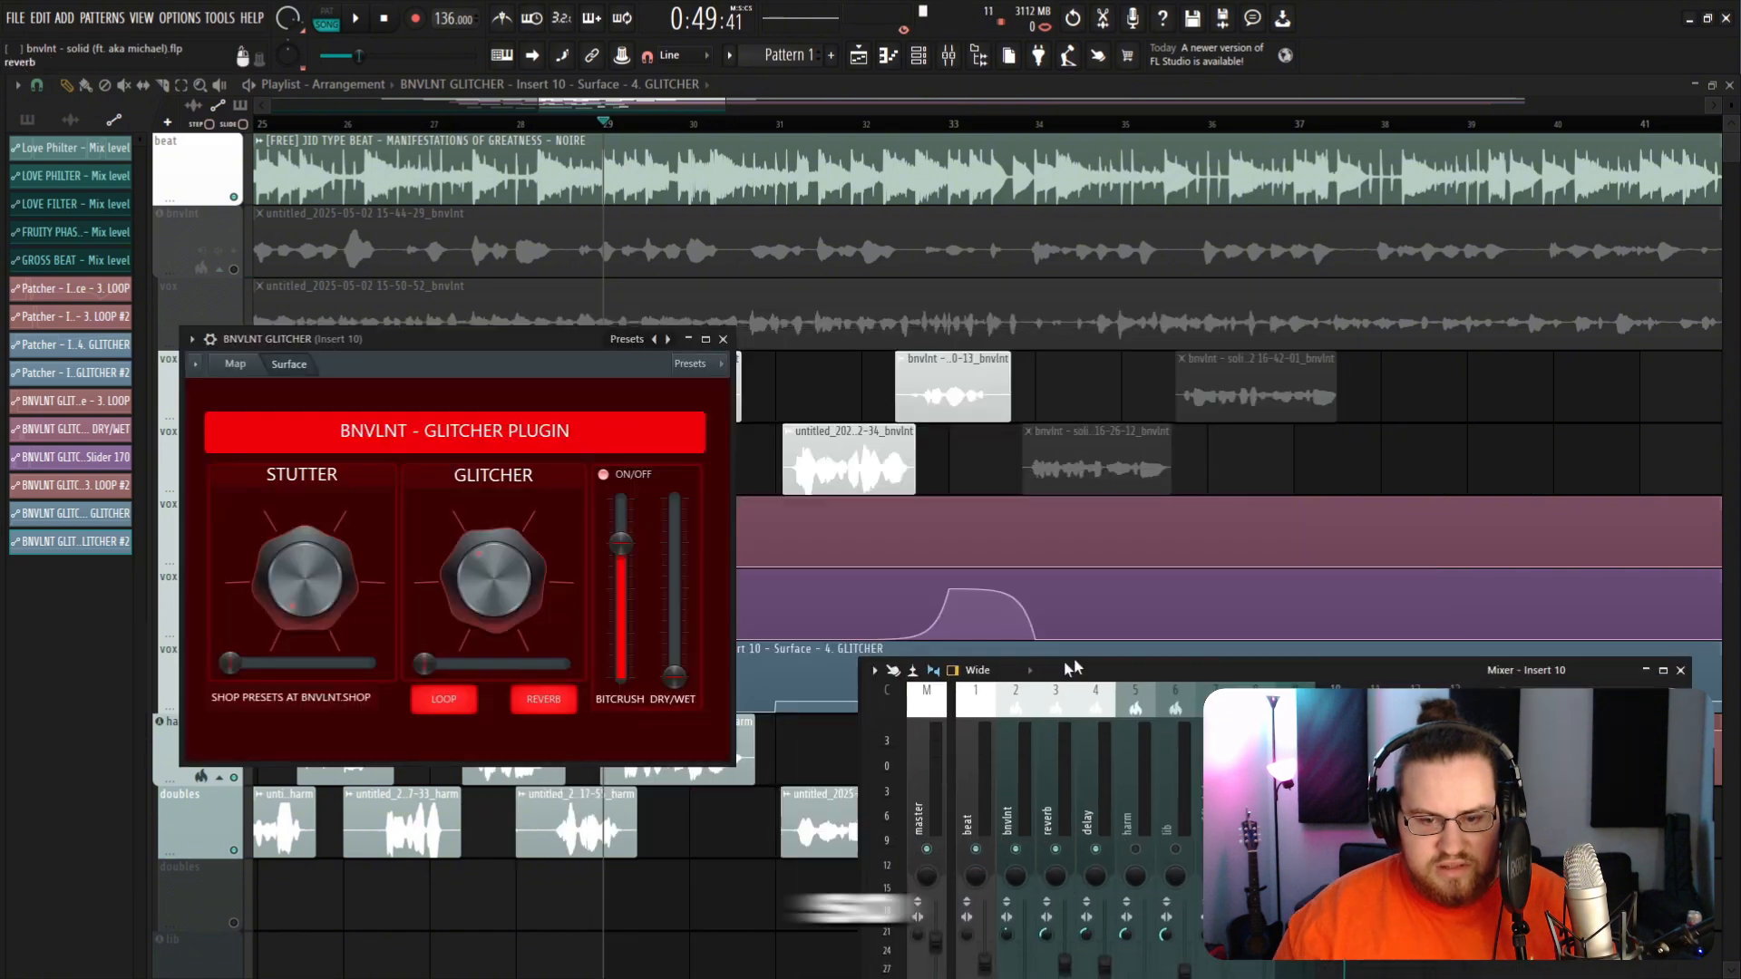
drag(1074, 668, 1219, 514)
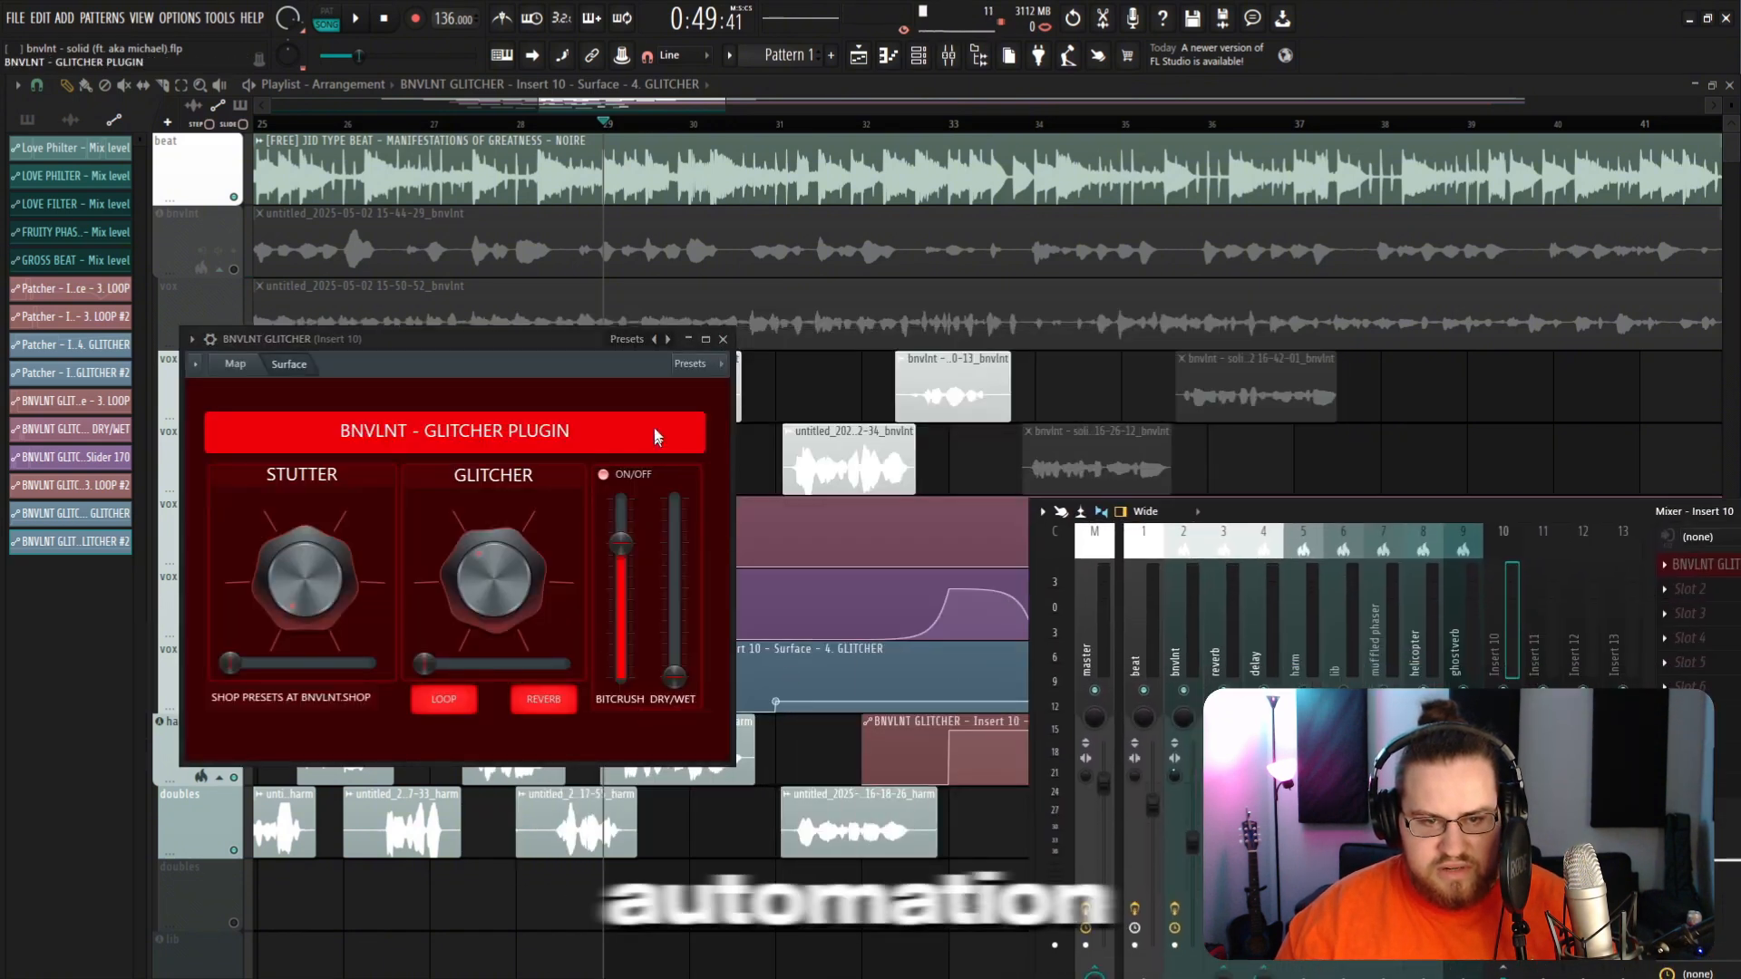
drag(594, 342, 436, 336)
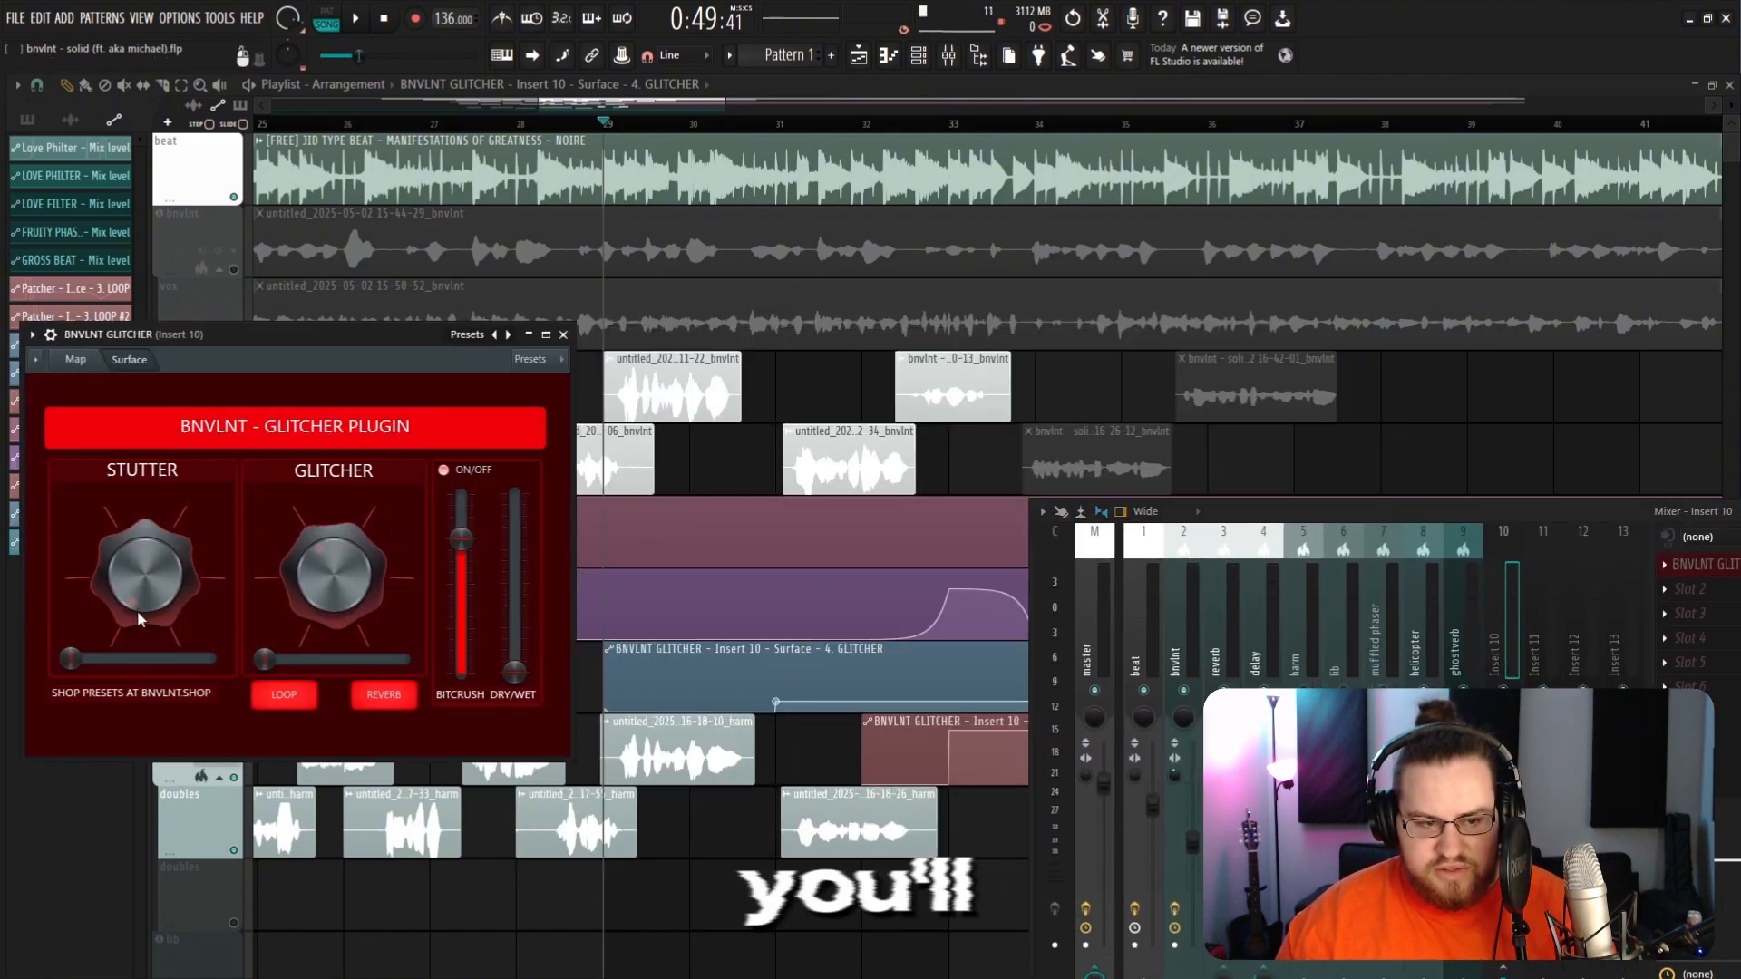
Step: Create another automation clip for the GLITCHER plugin's Stutter knob on insert 10
key(space)
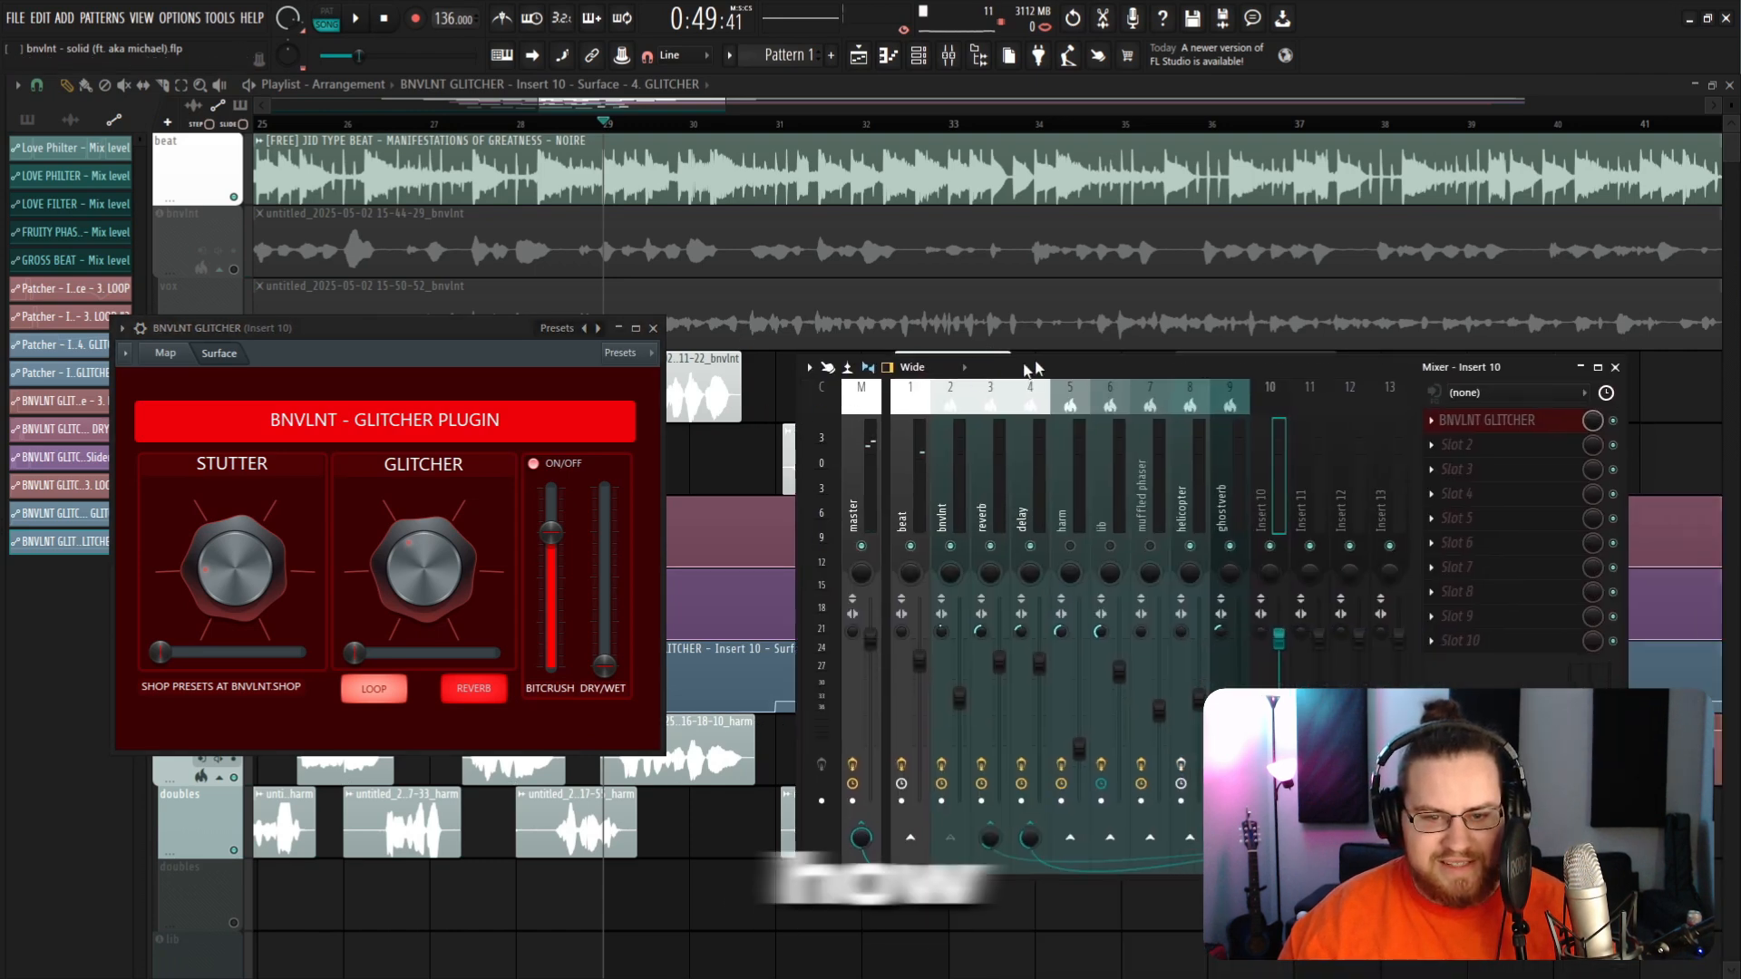
drag(1112, 356, 1071, 575)
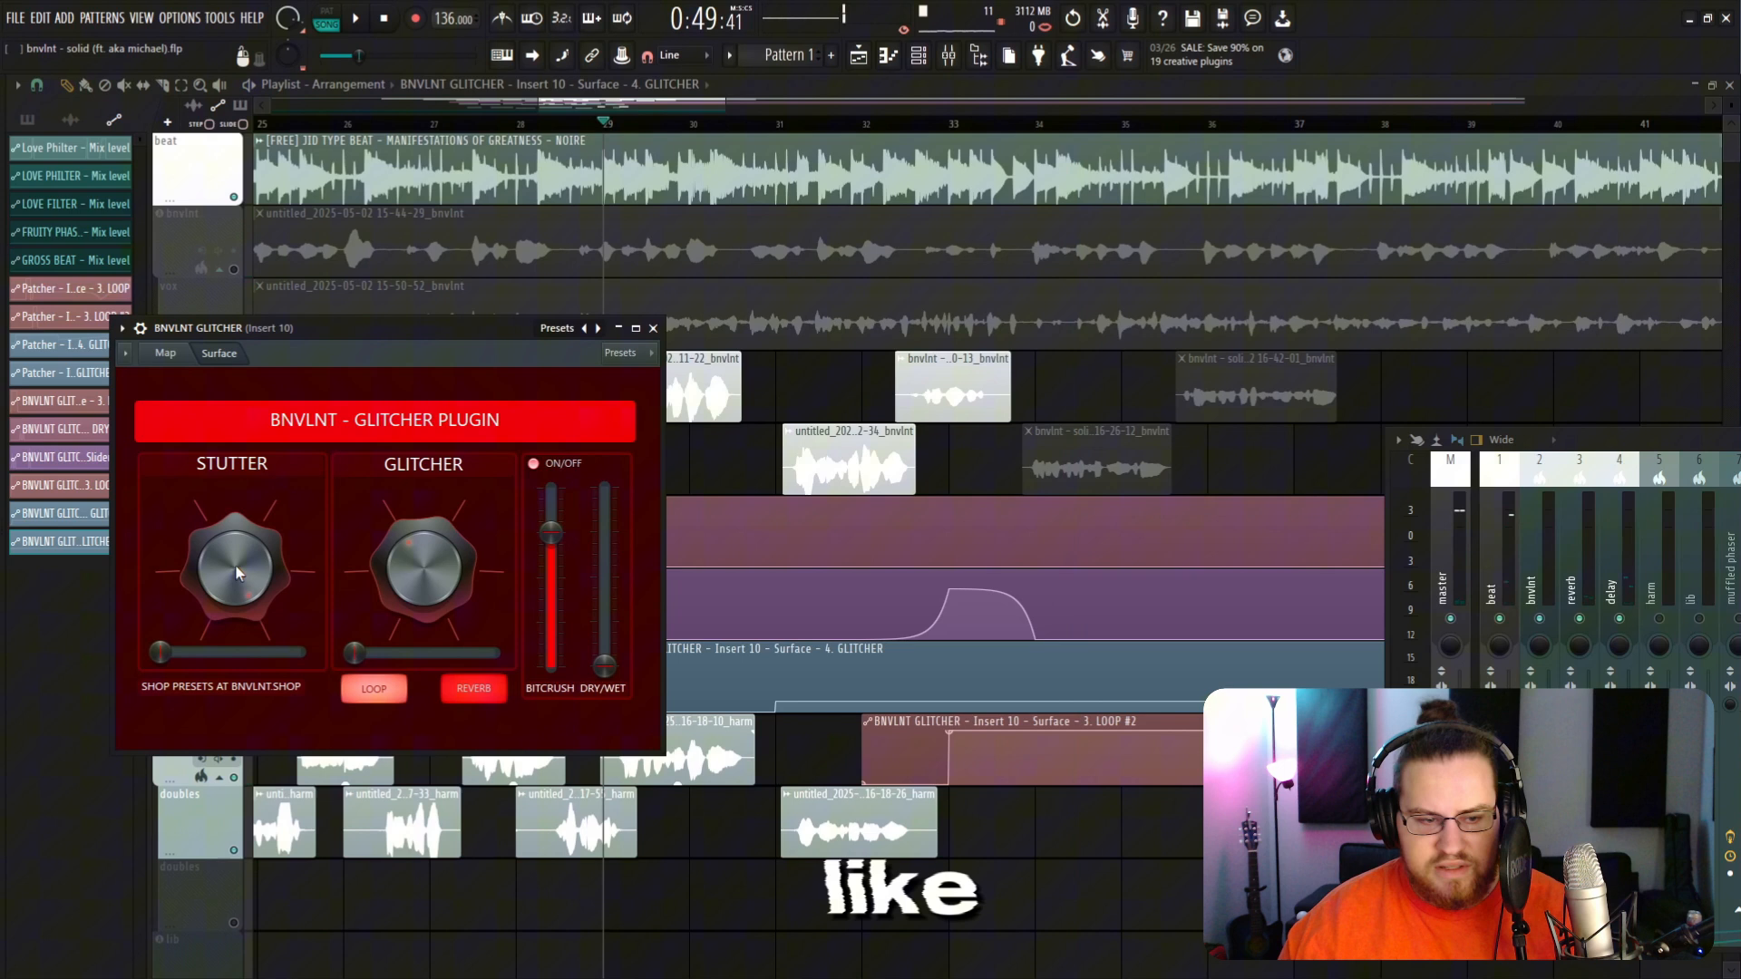
right_click(238, 571)
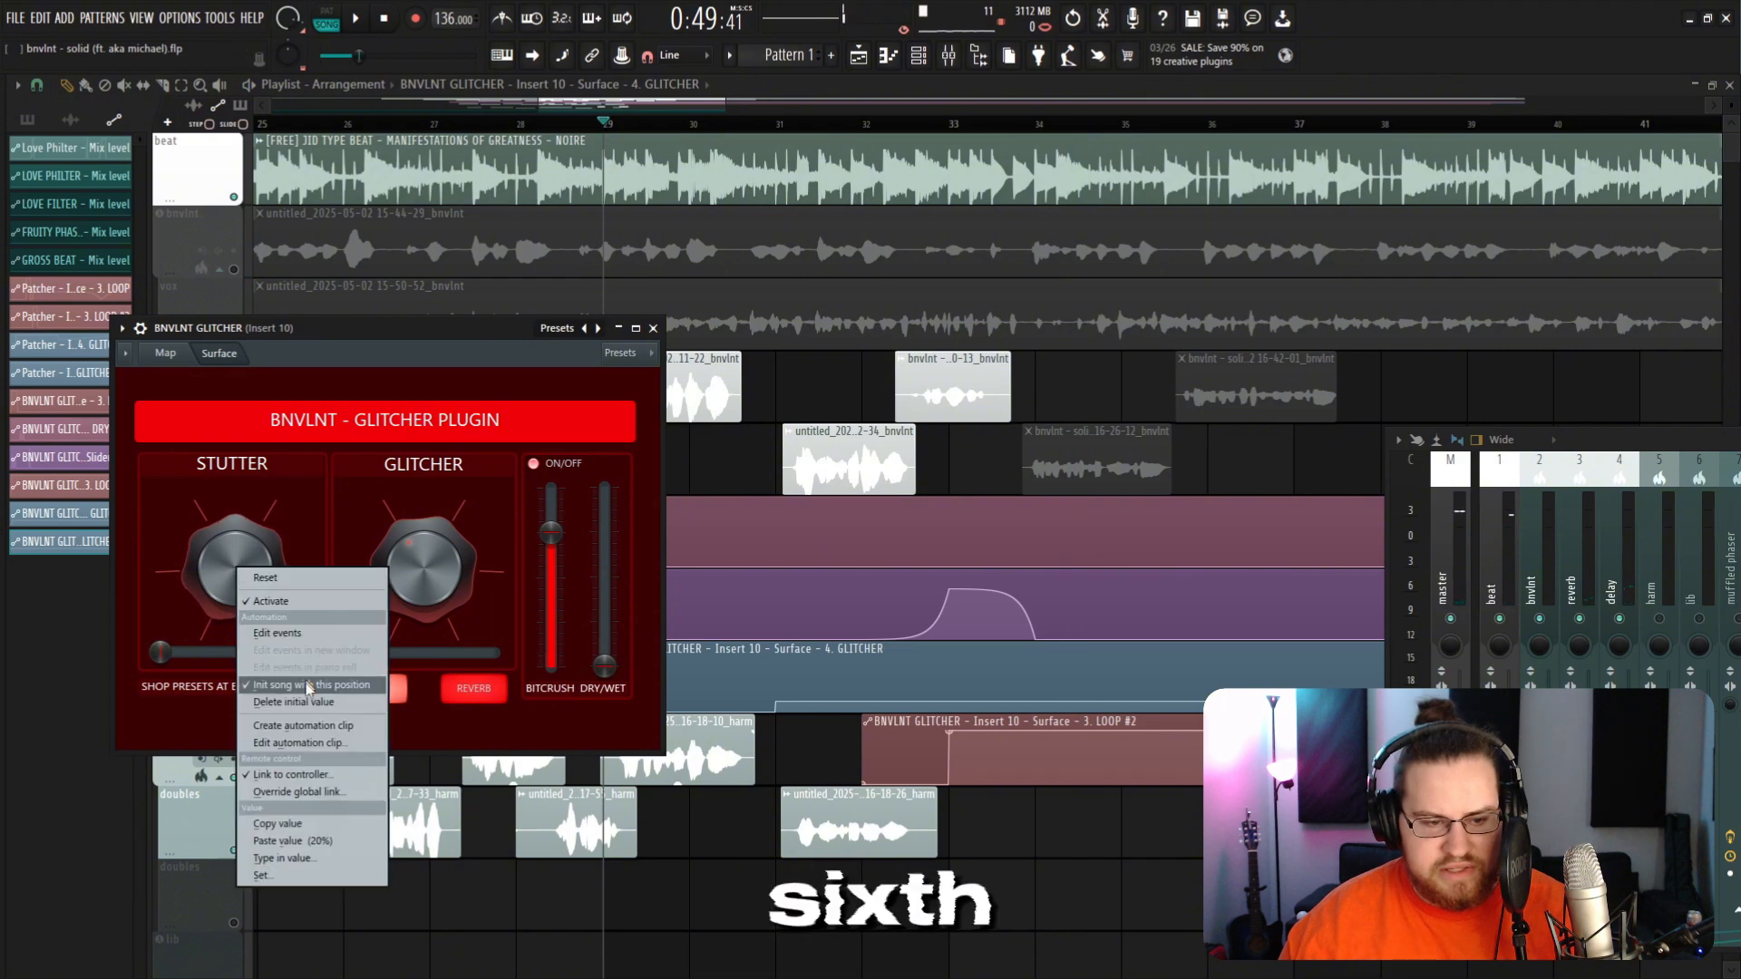
click(308, 727)
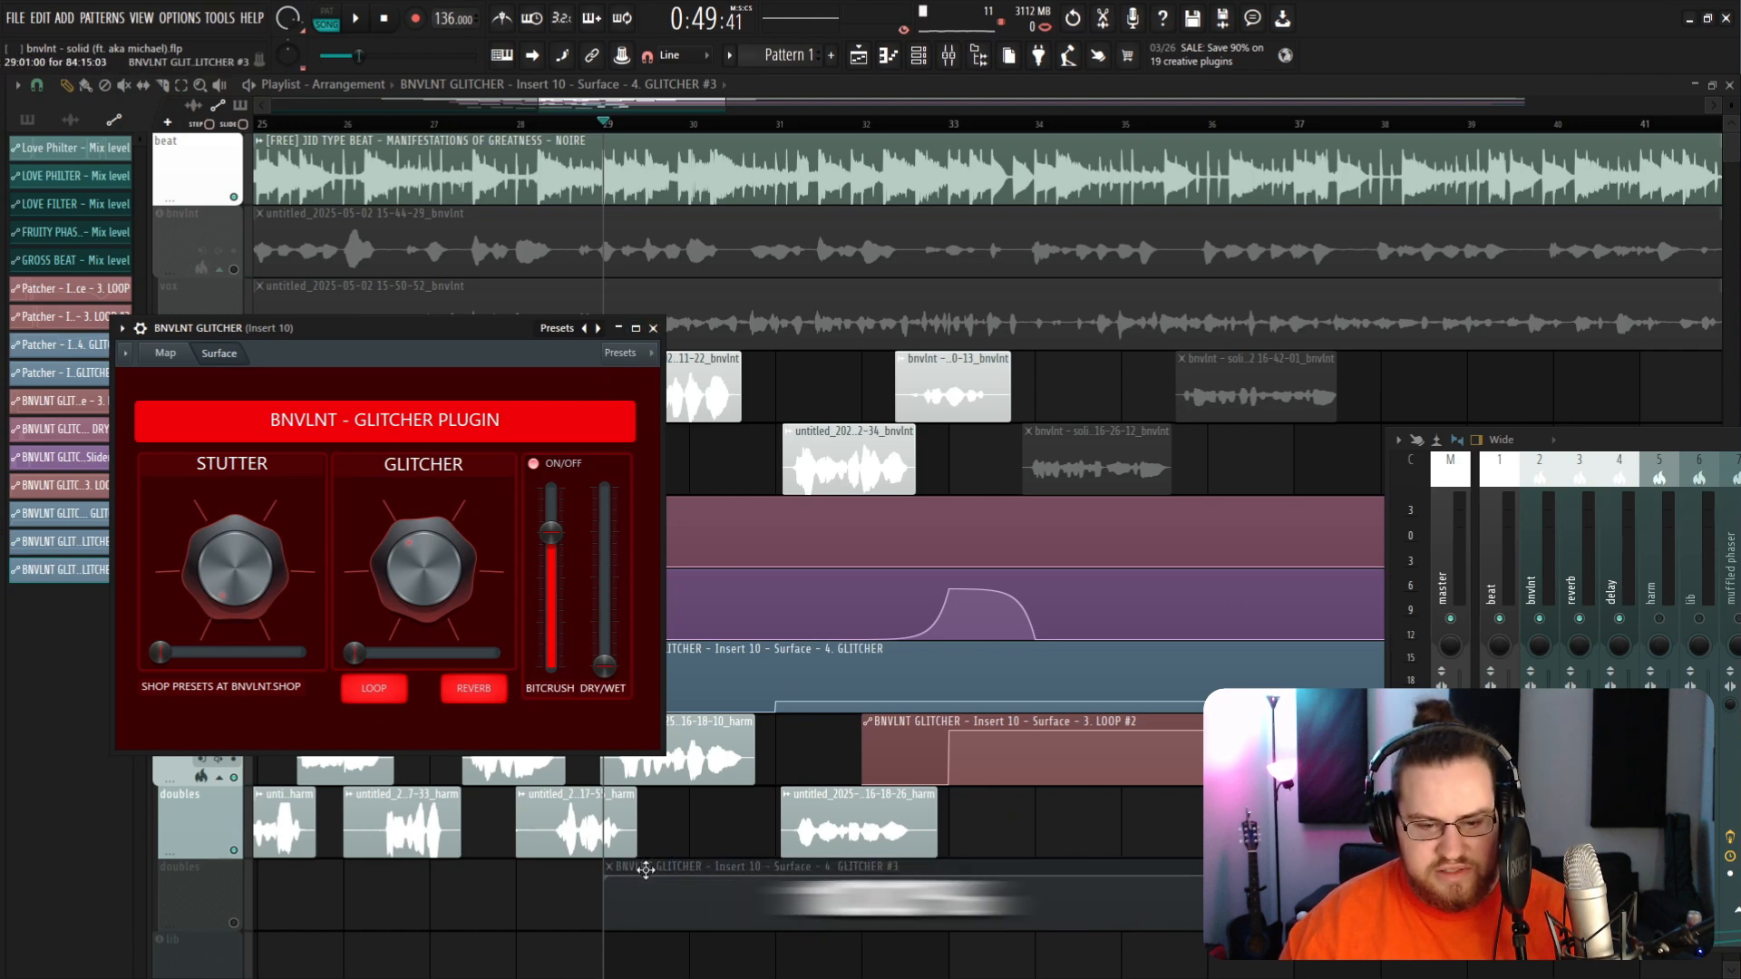
Step: Raise the GLITCHER automation clip's level after its start and adjust its end point
key(F12)
drag(771, 705, 777, 660)
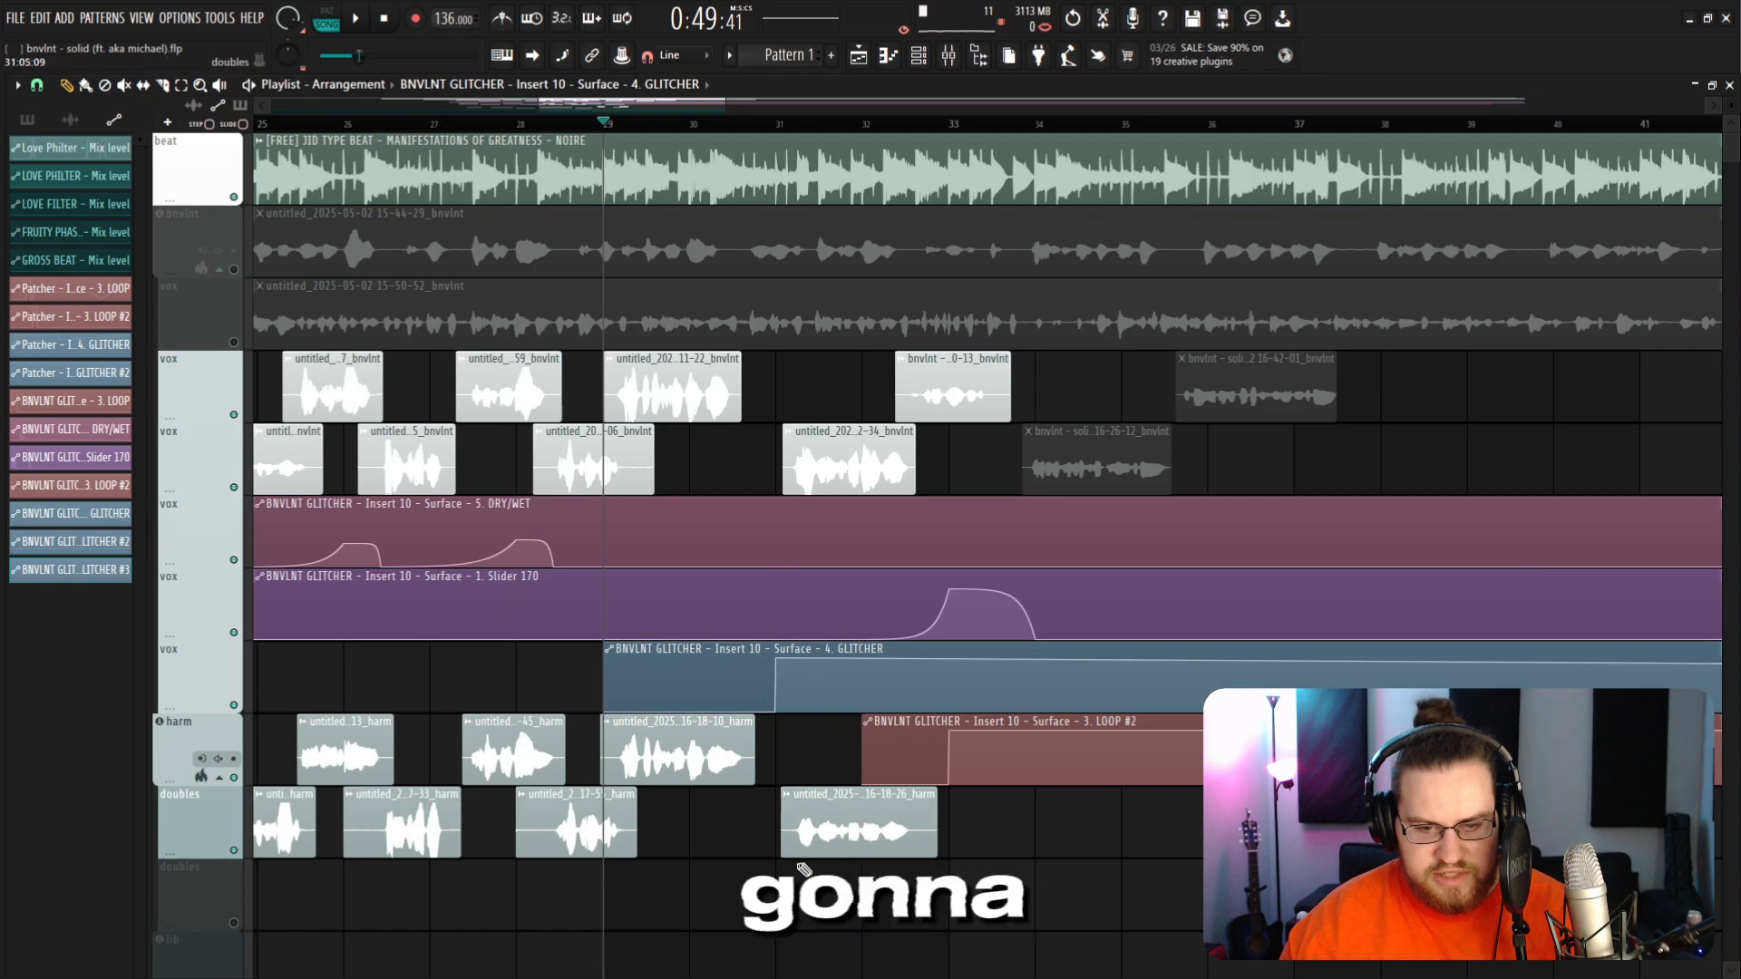
scroll(777, 660, down, 5)
drag(1533, 699, 1525, 685)
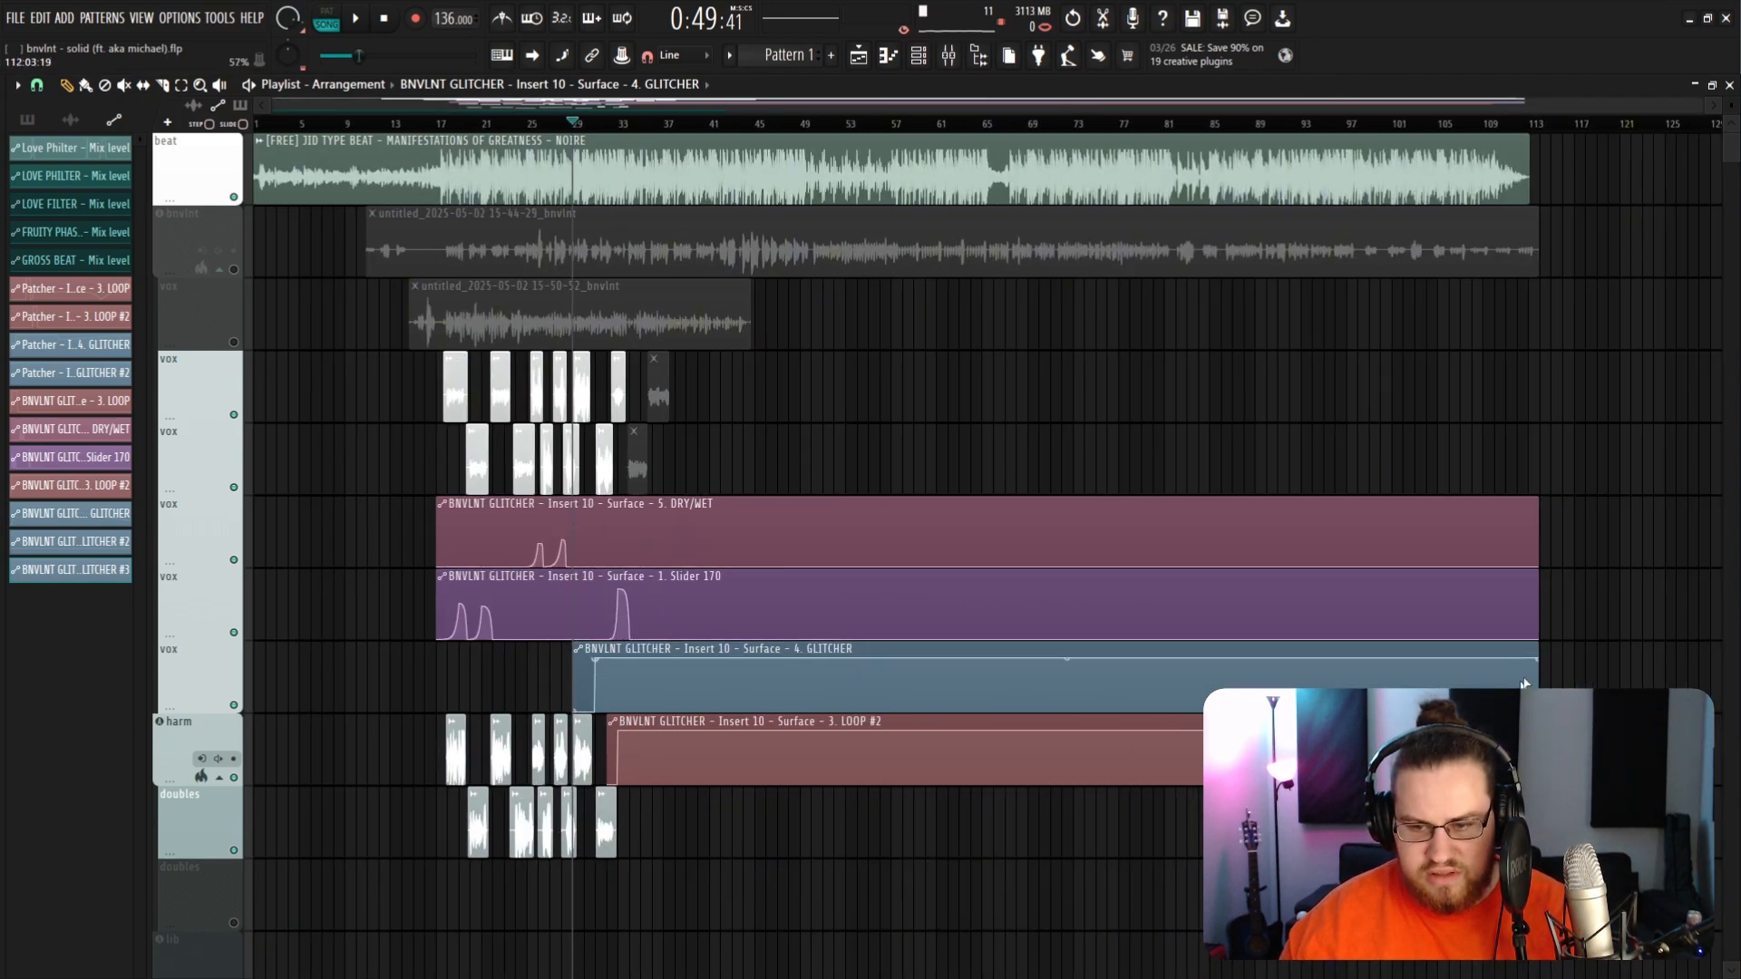
scroll(743, 126, up, 5)
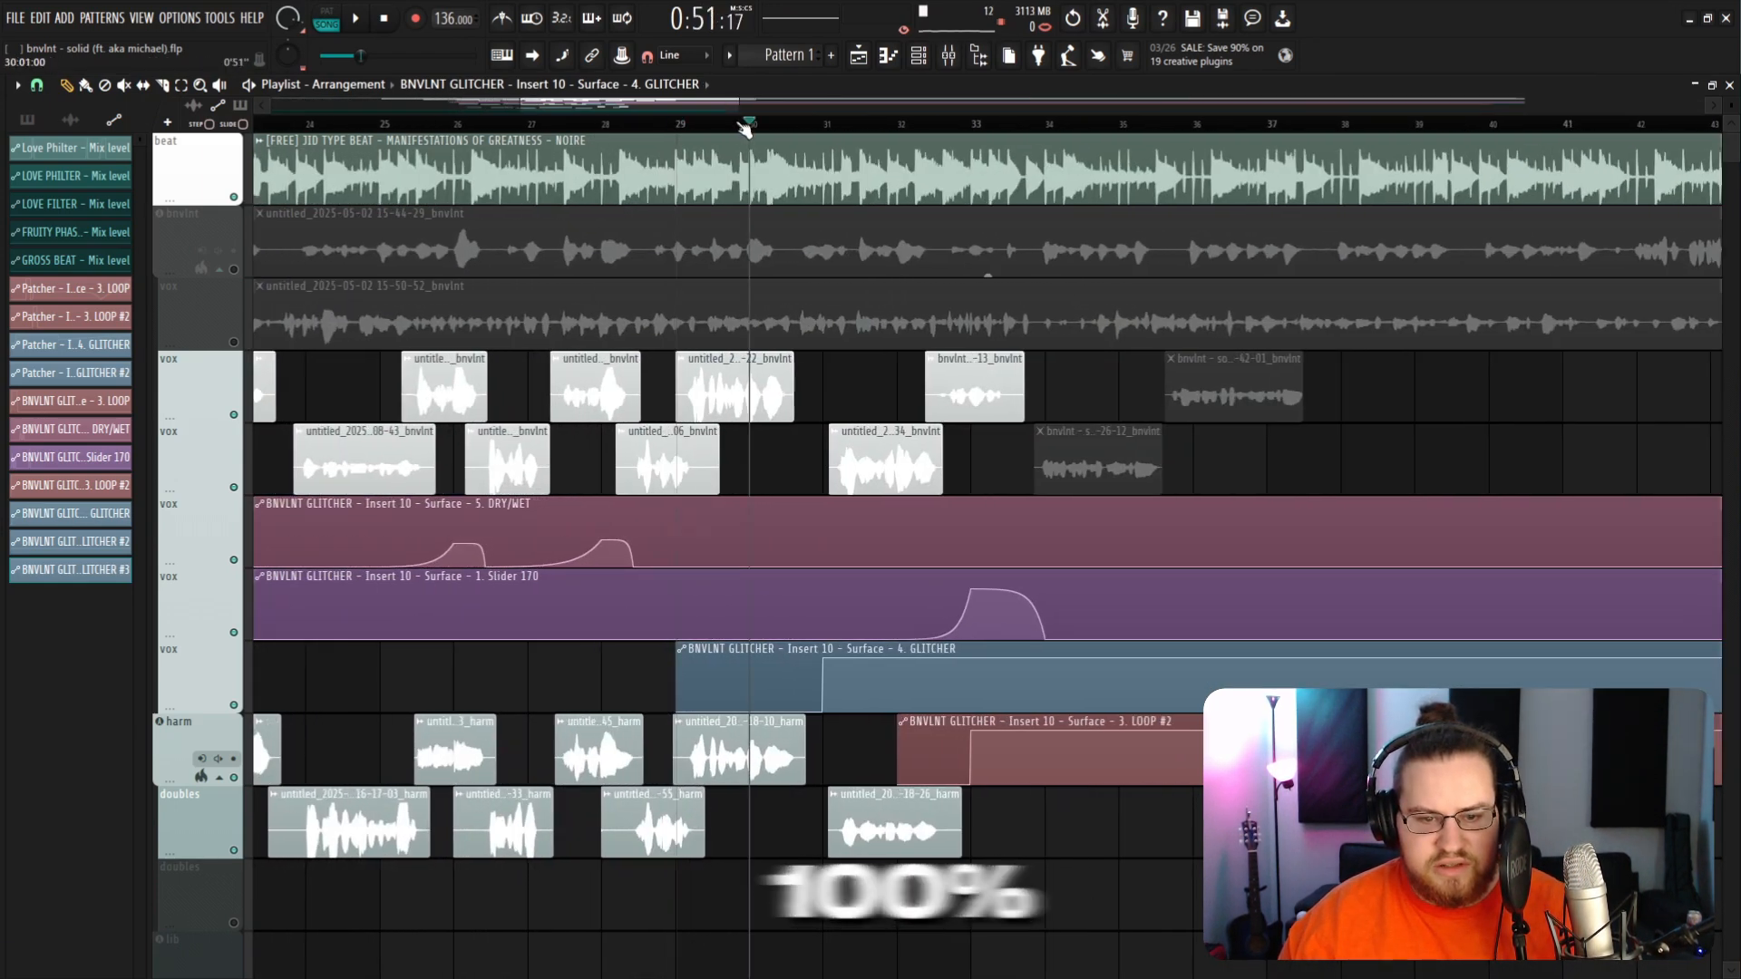
Step: Play back the arrangement around the glitched vocal section
key(space)
click(911, 114)
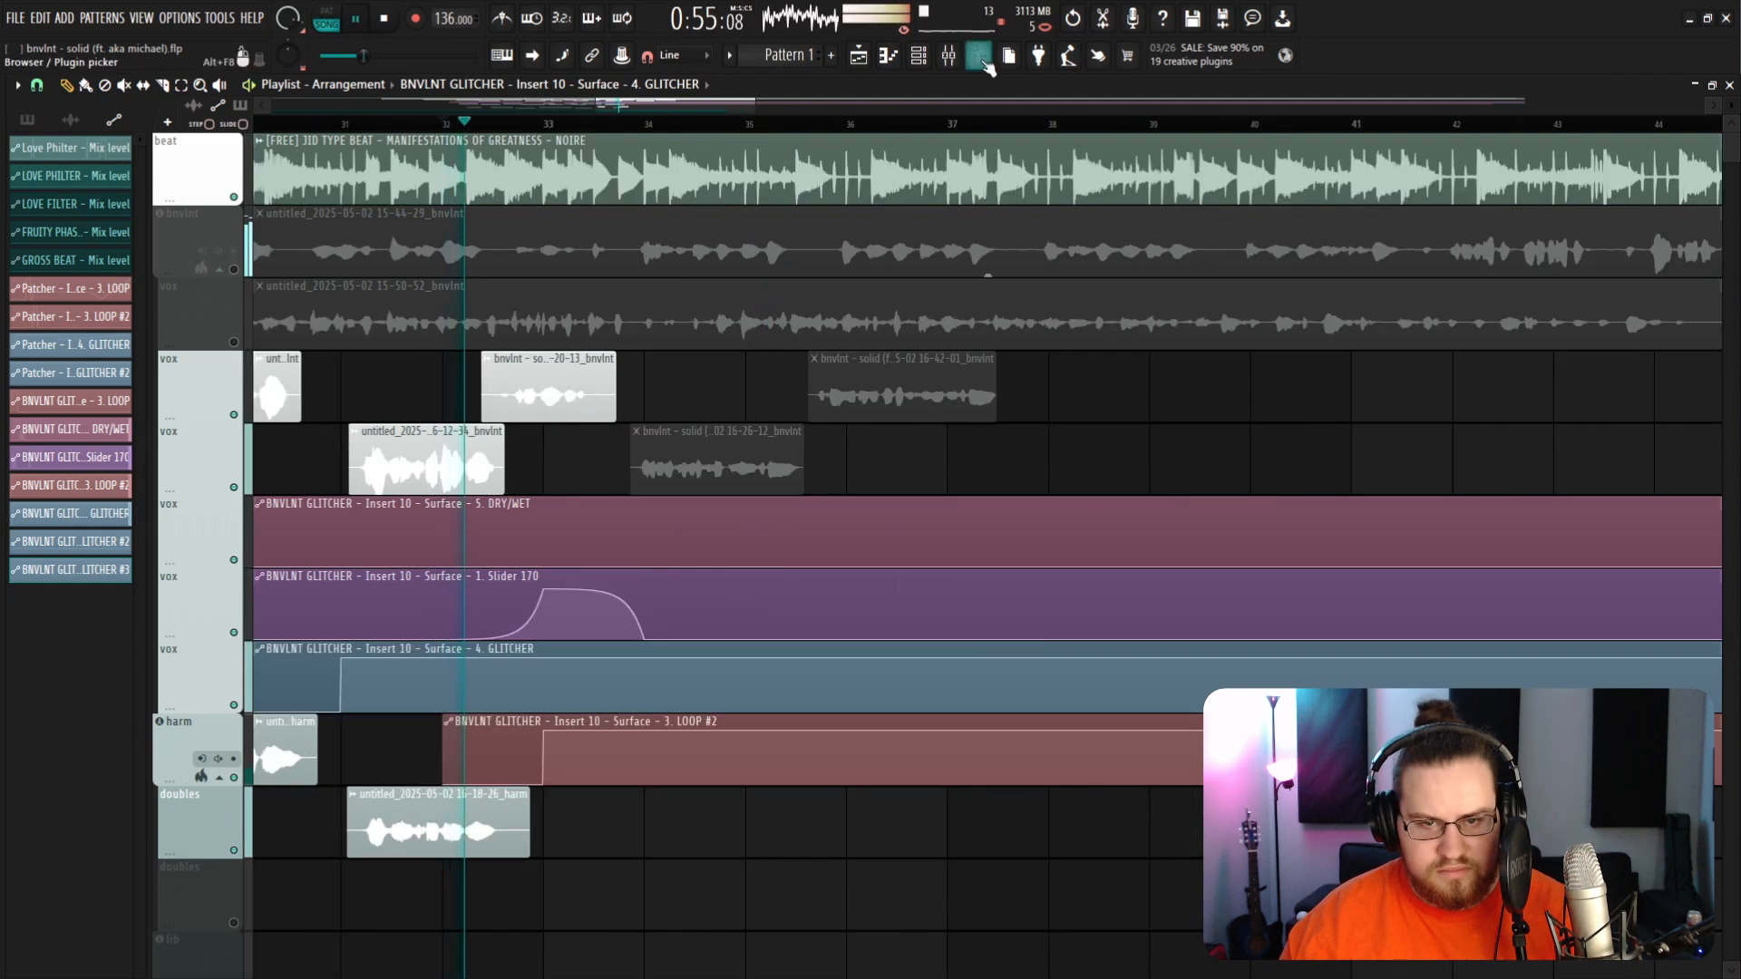
scroll(957, 118, down, 6)
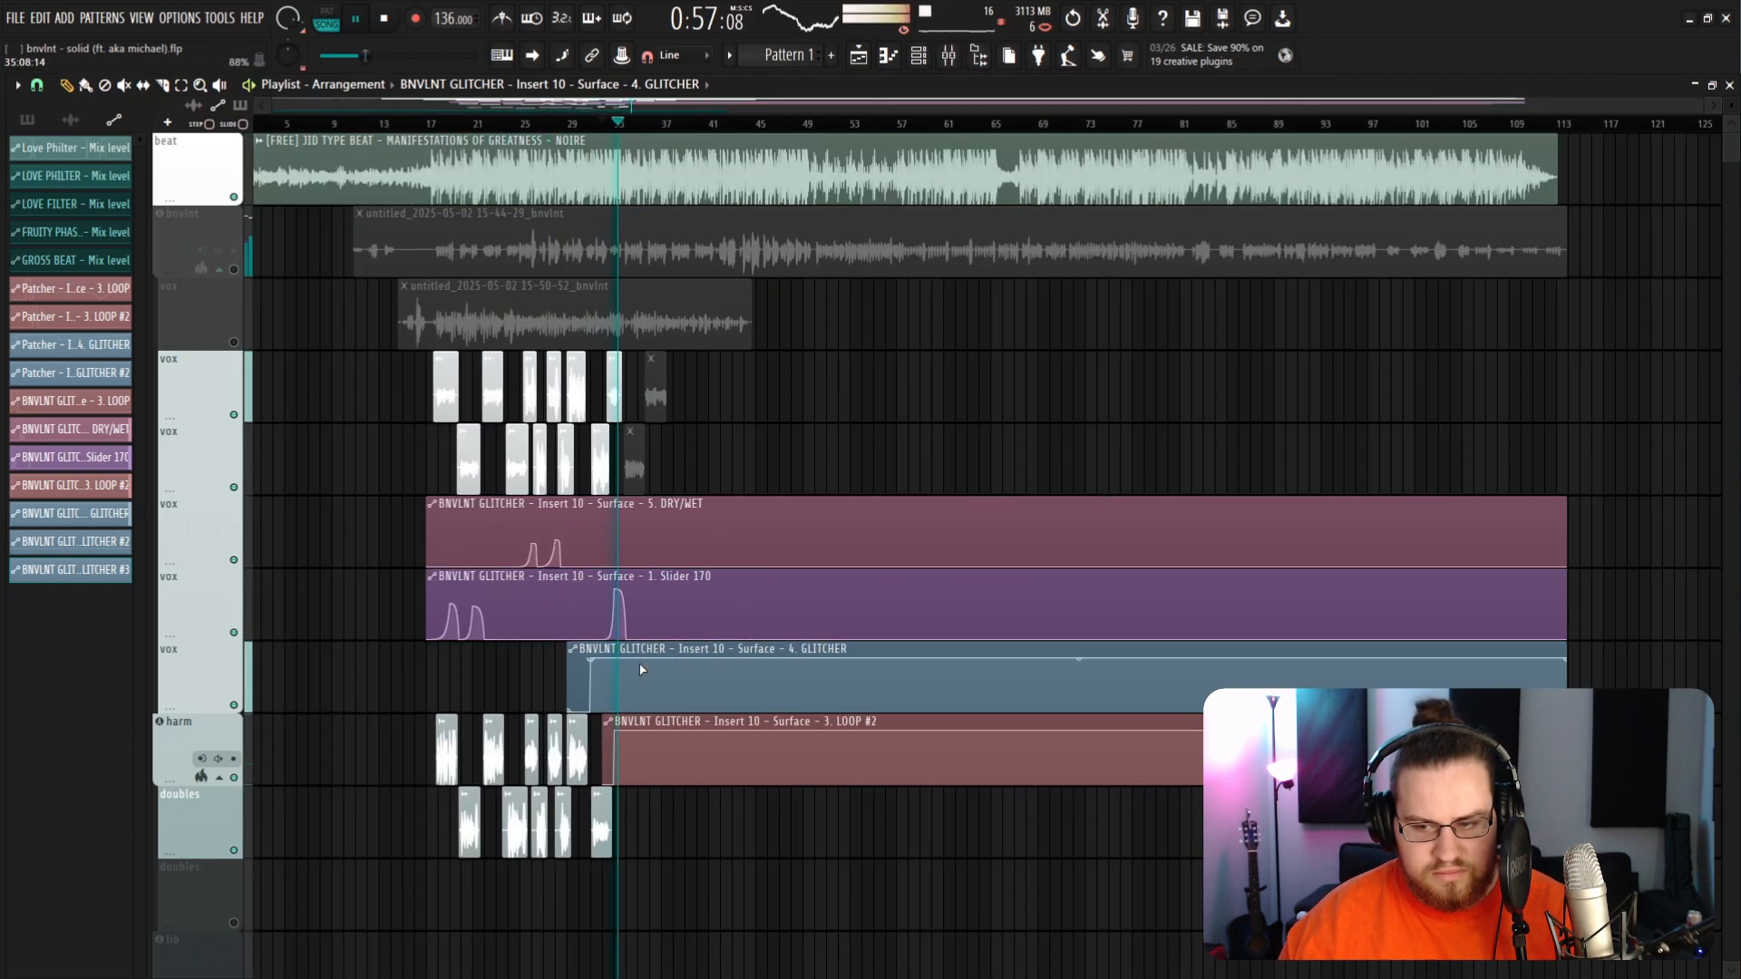
scroll(635, 502, up, 6)
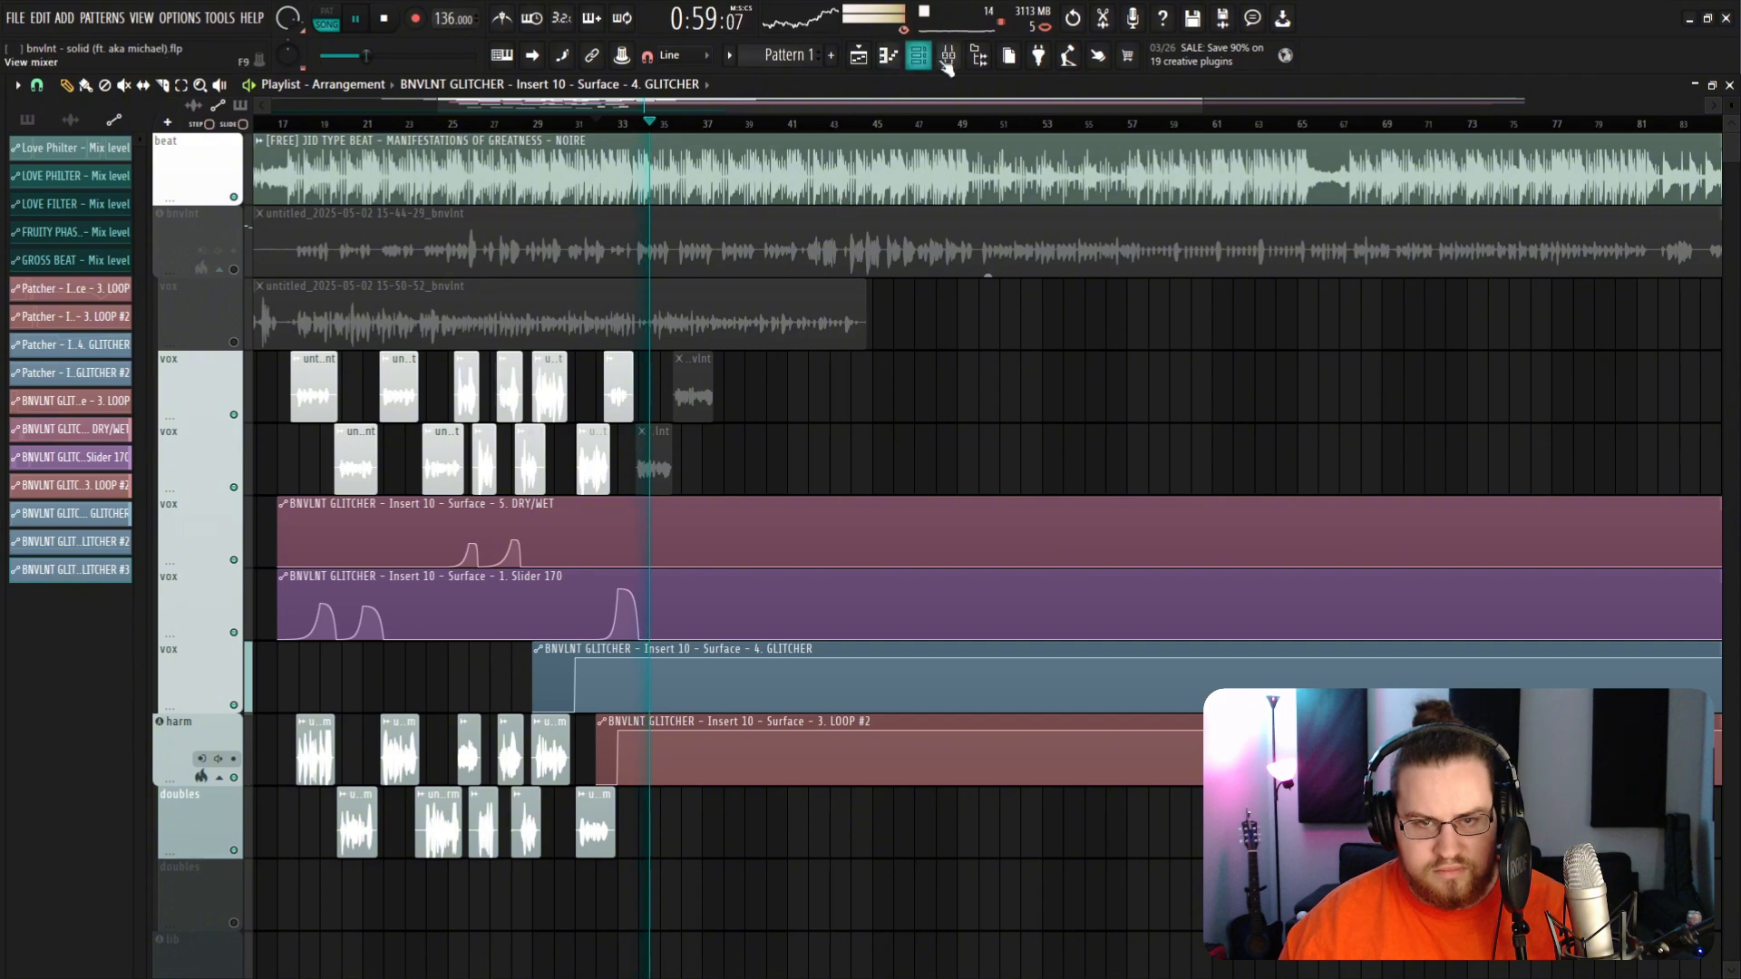
key(space)
Step: Adjust the points of the Slider 170 automation clip so the value stays raised after its rise
scroll(913, 614, down, 3)
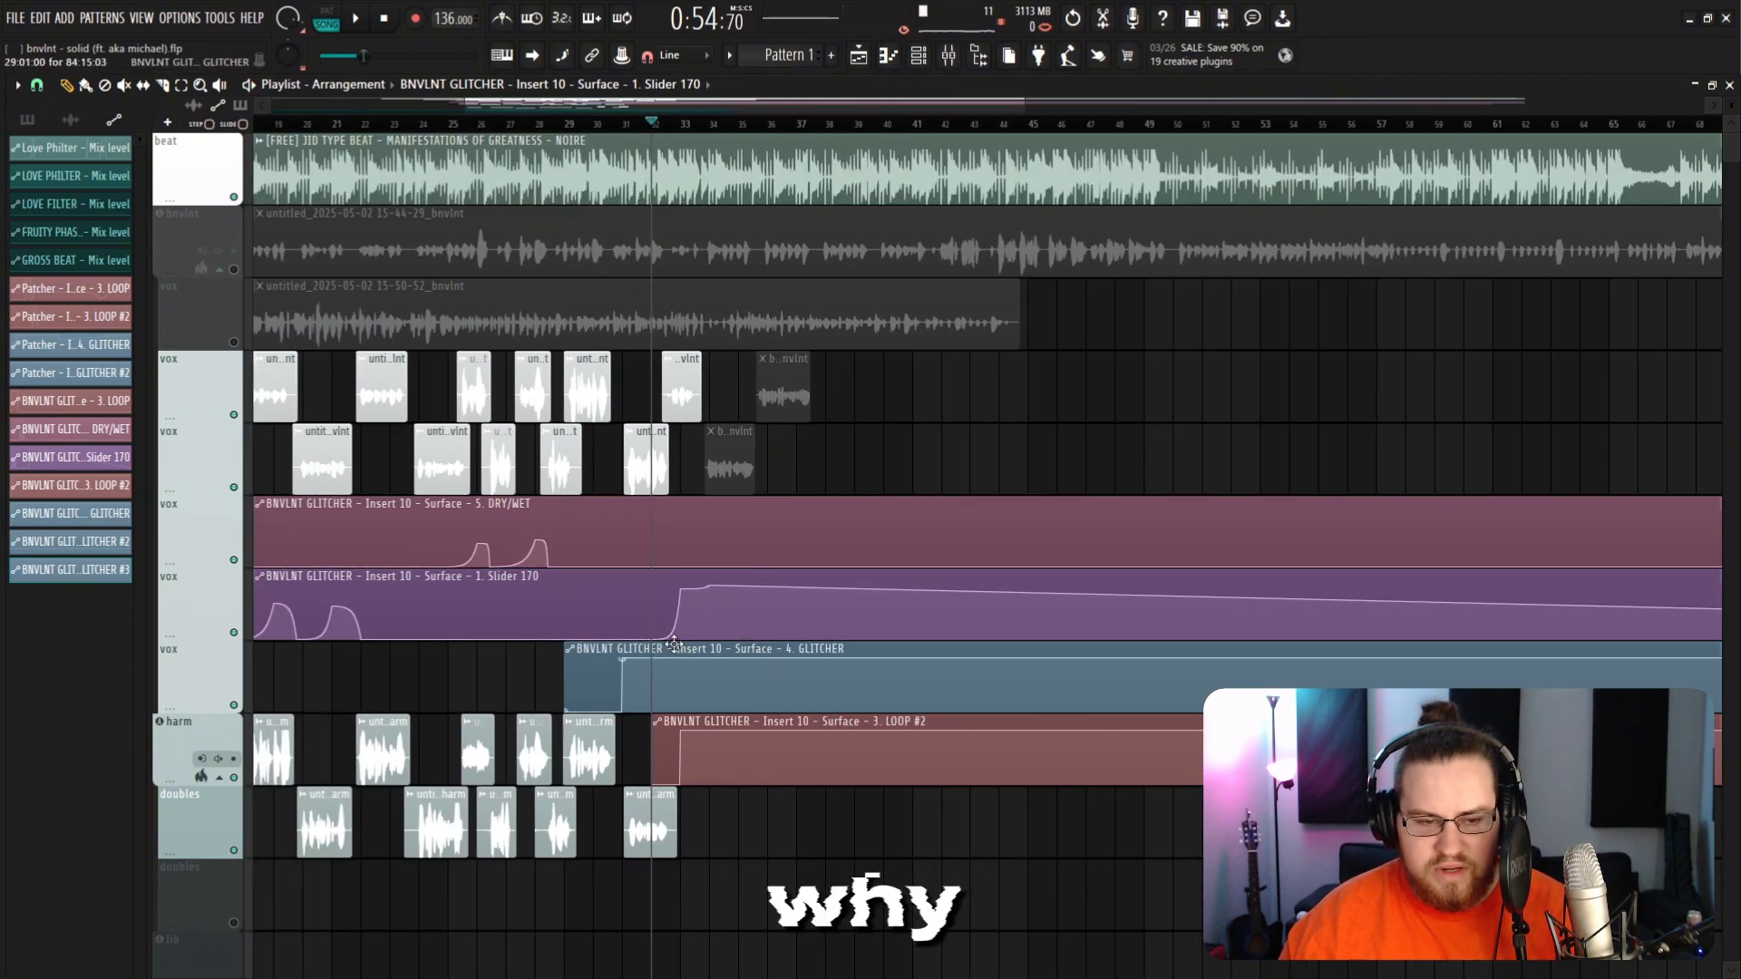
scroll(674, 640, up, 4)
drag(815, 585, 808, 669)
scroll(715, 590, down, 4)
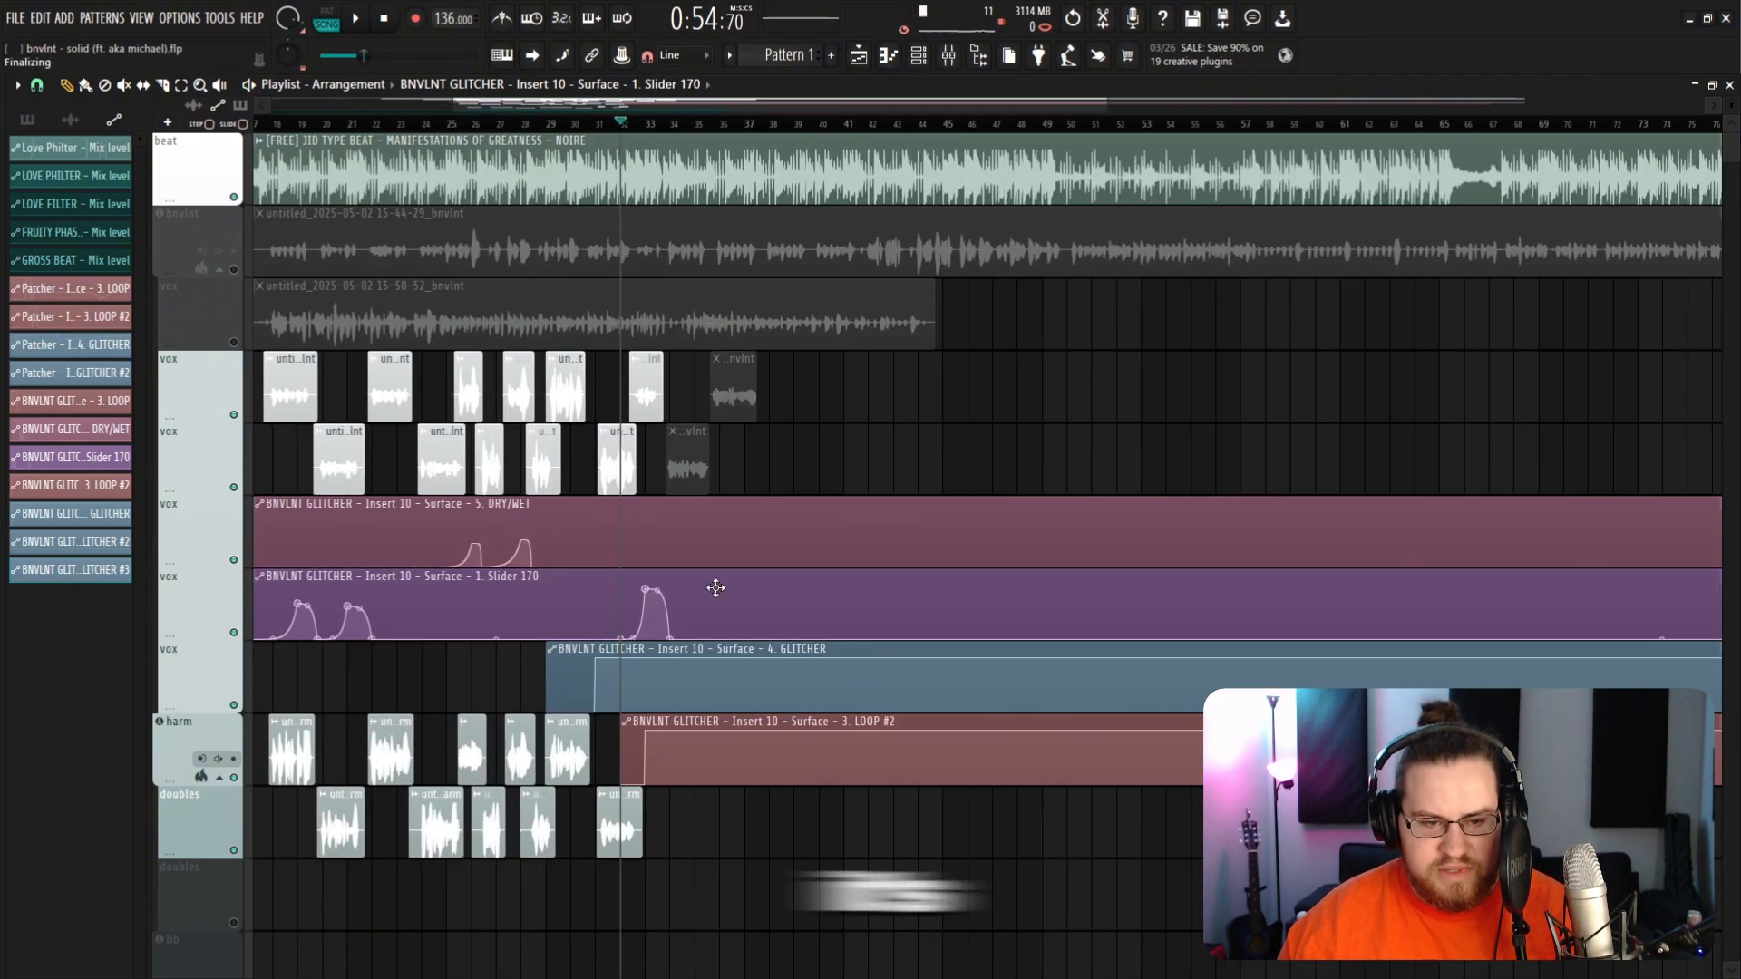
scroll(695, 564, up, 4)
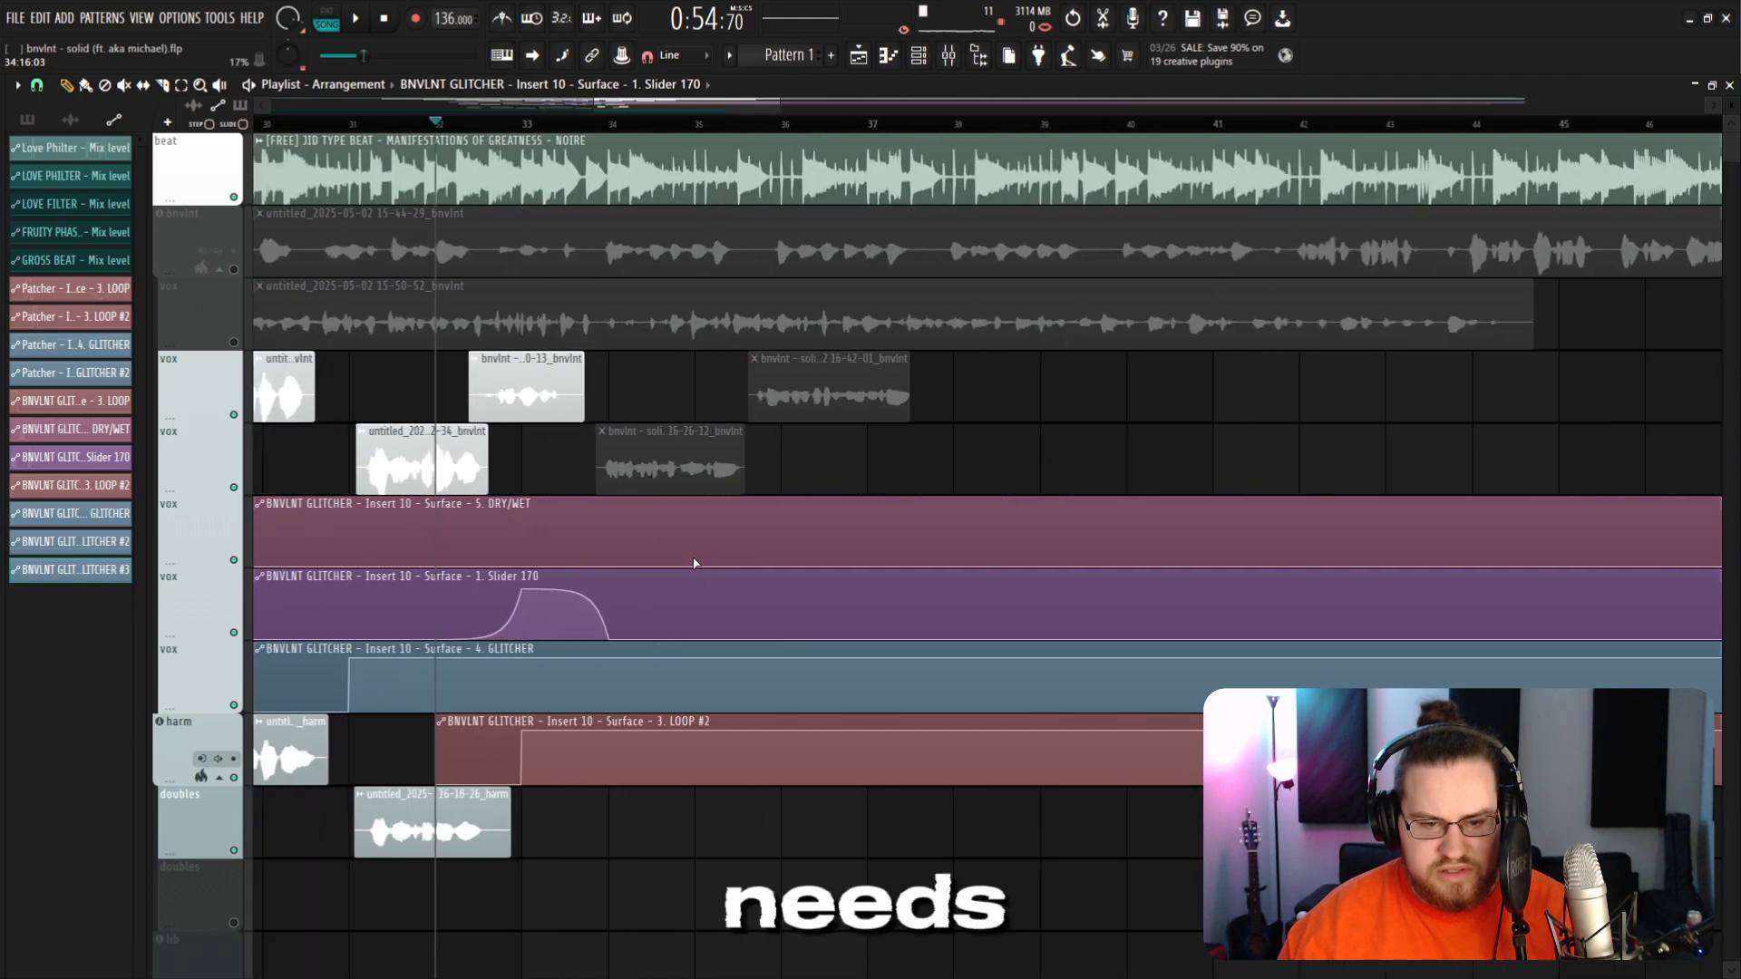
scroll(692, 566, left, 1)
drag(691, 638, 703, 574)
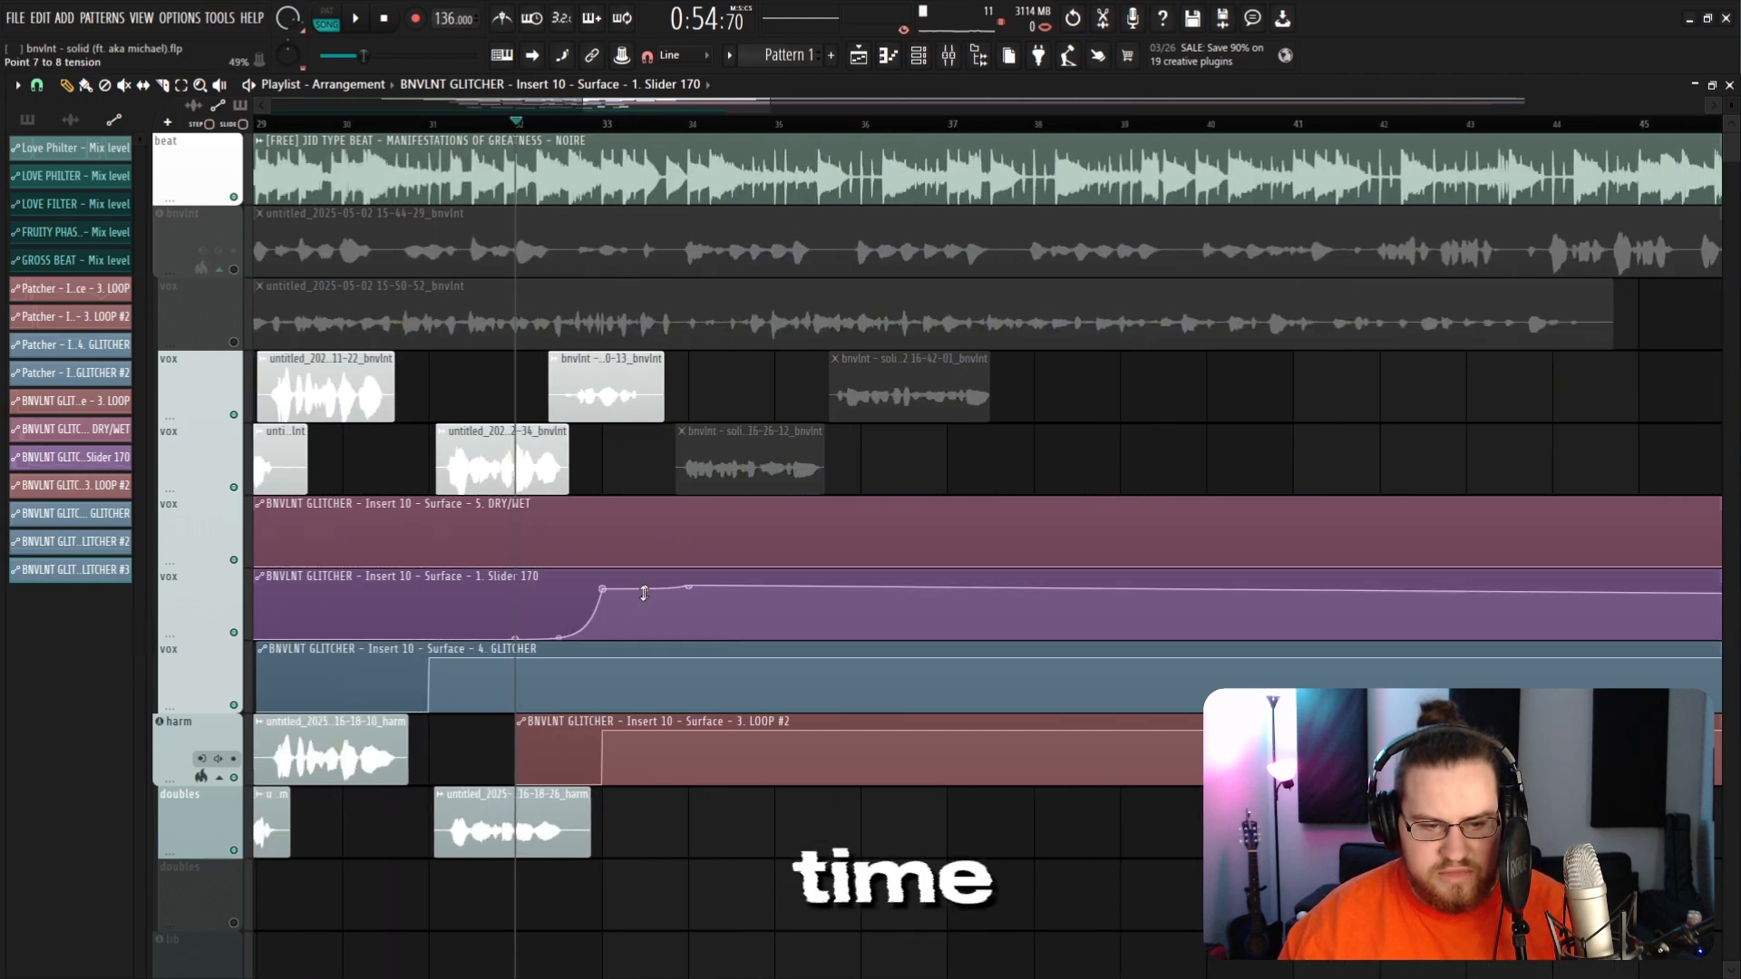
scroll(644, 593, up, 3)
key(space)
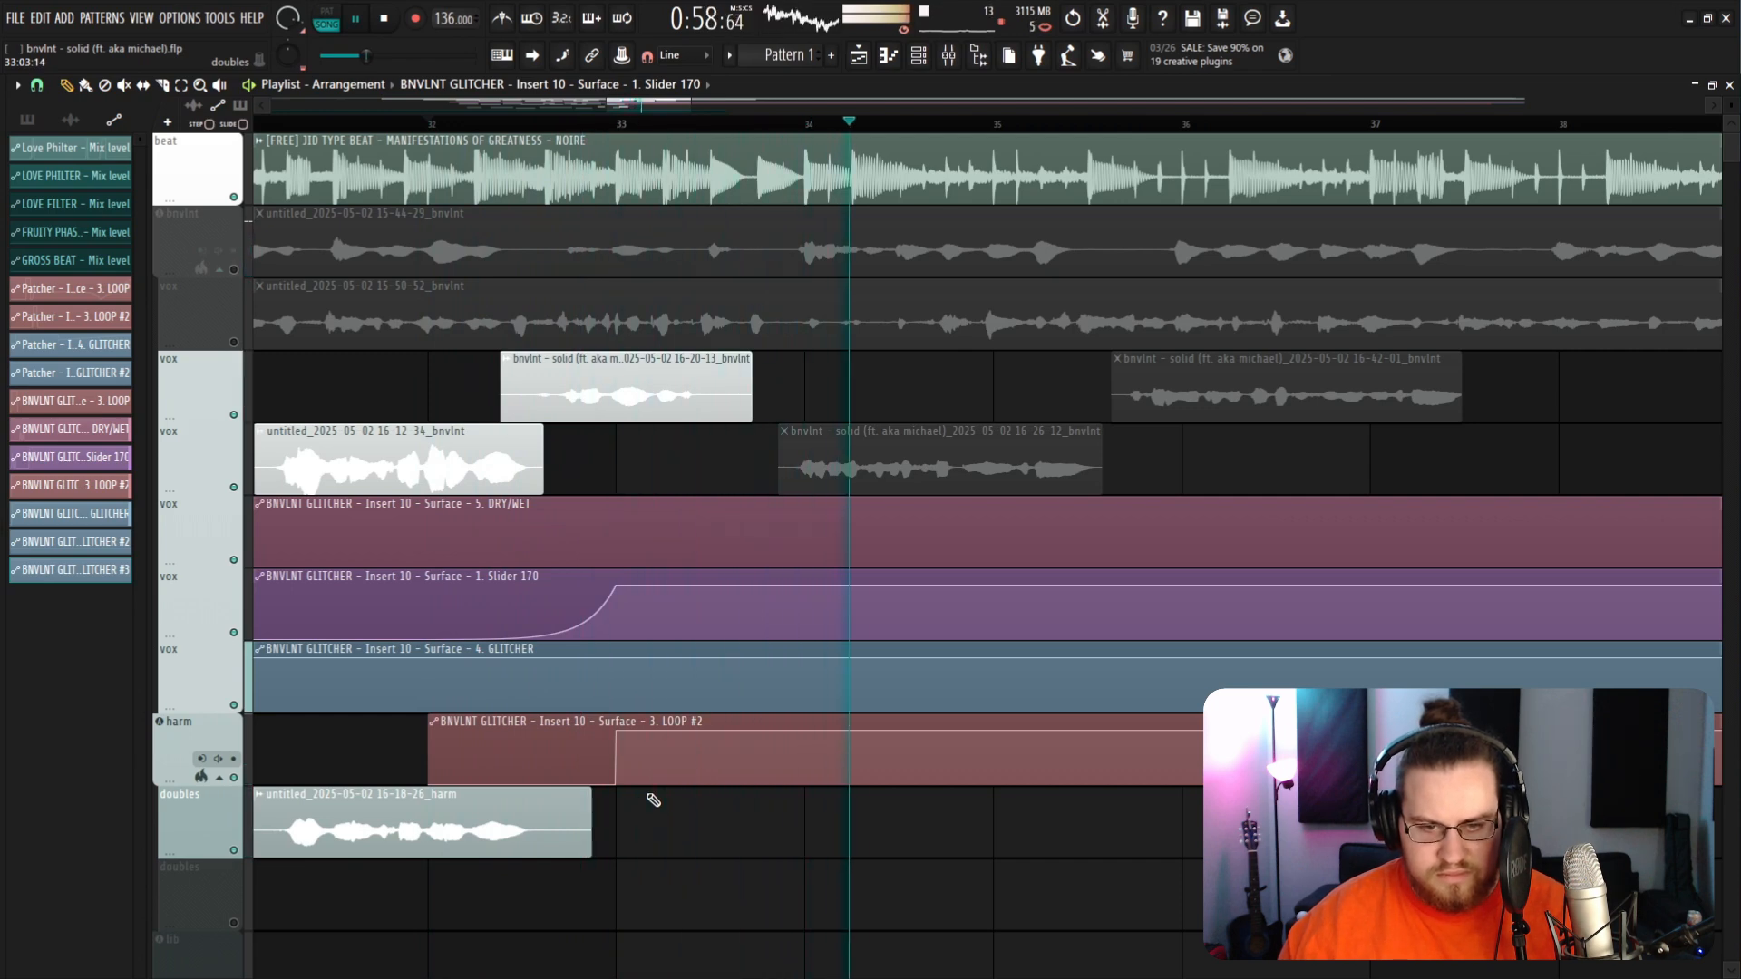
Step: Inspect the helicopter and muffled phaser mixer inserts and scroll to the muffled phaser tracks
scroll(653, 800, down, 3)
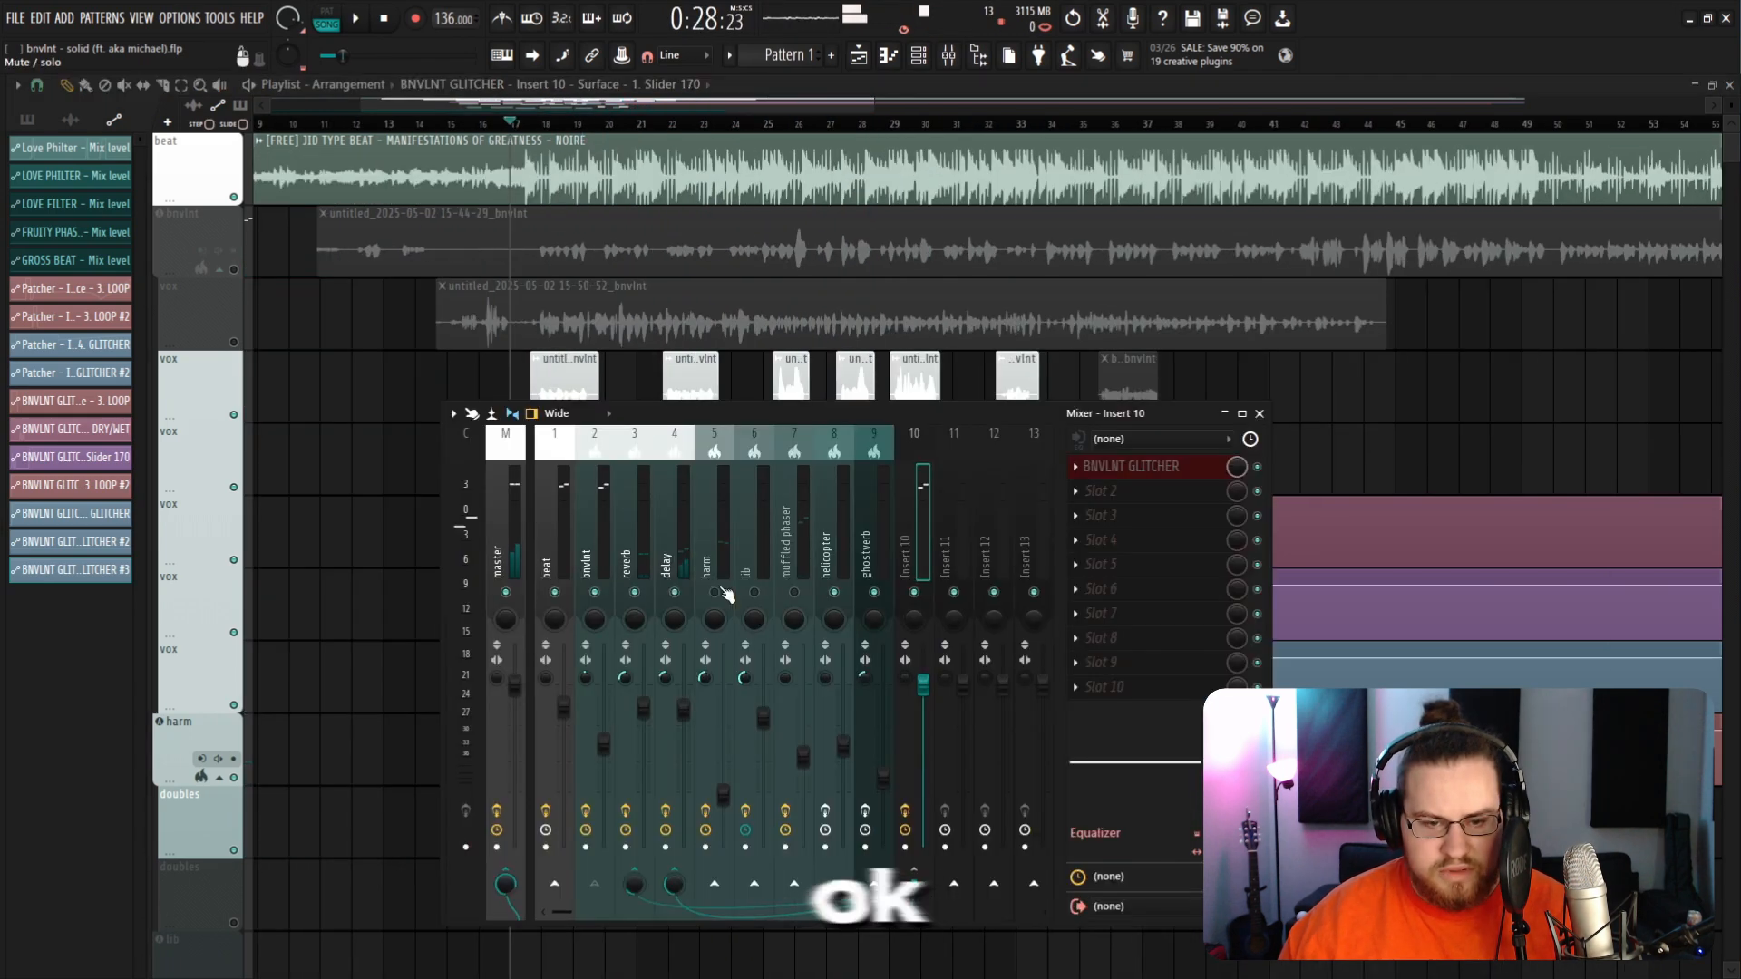
click(831, 555)
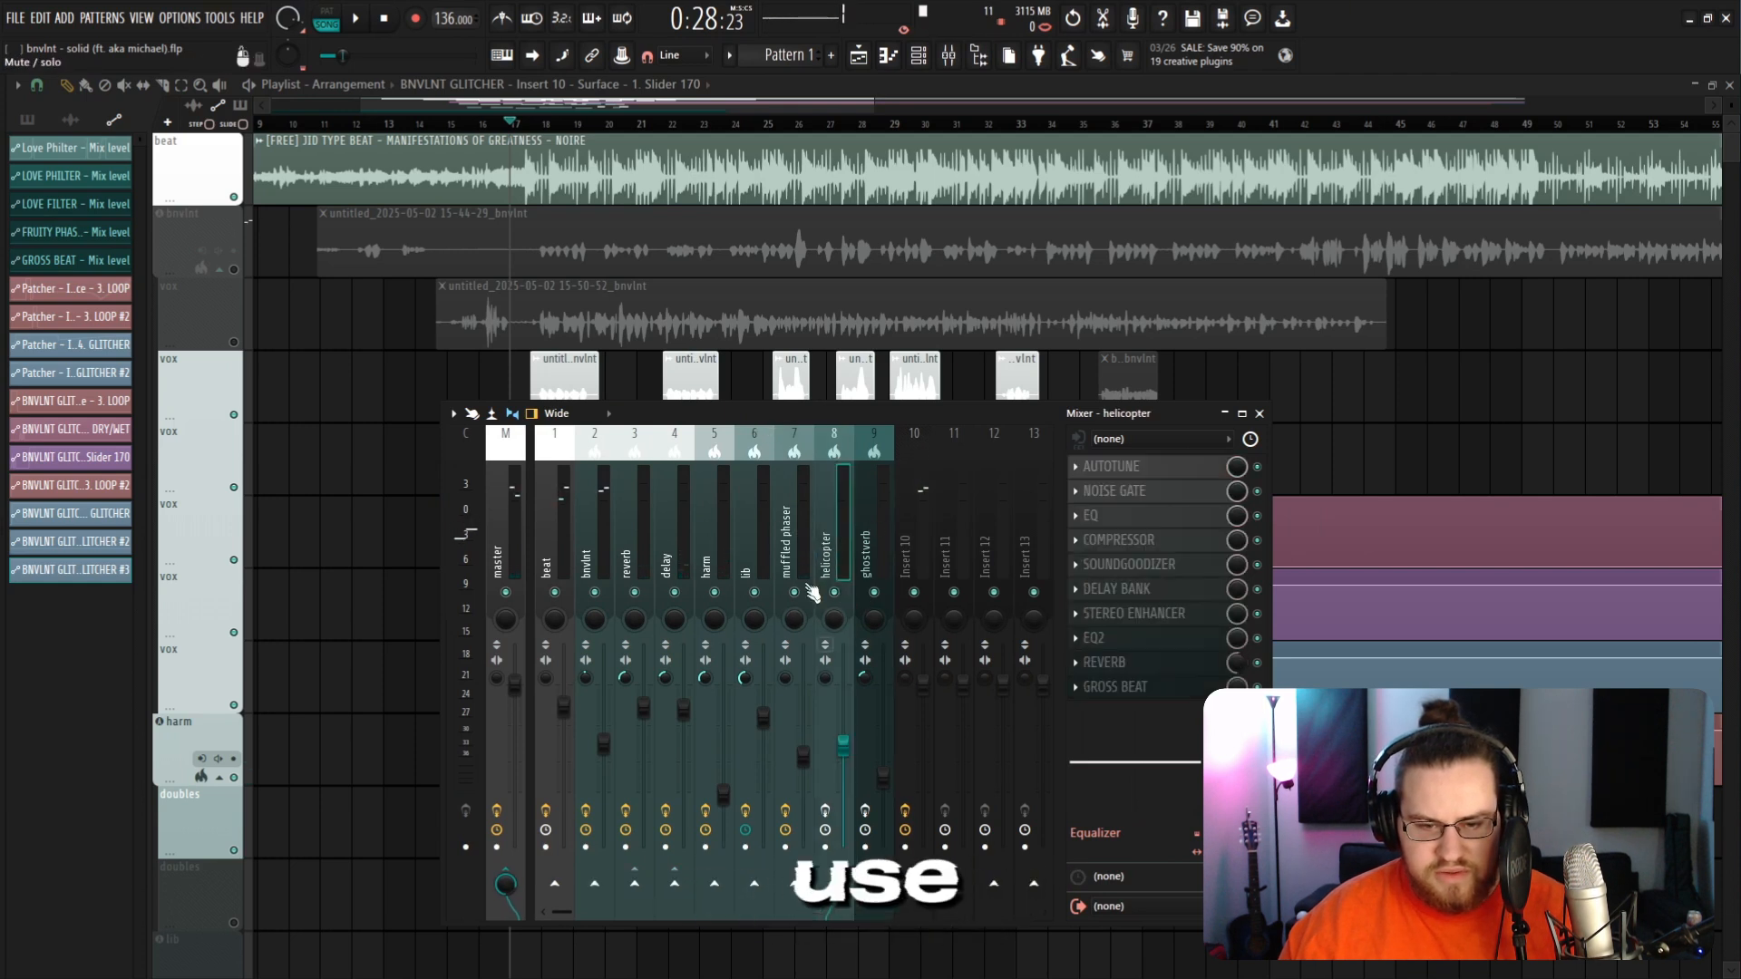
click(788, 535)
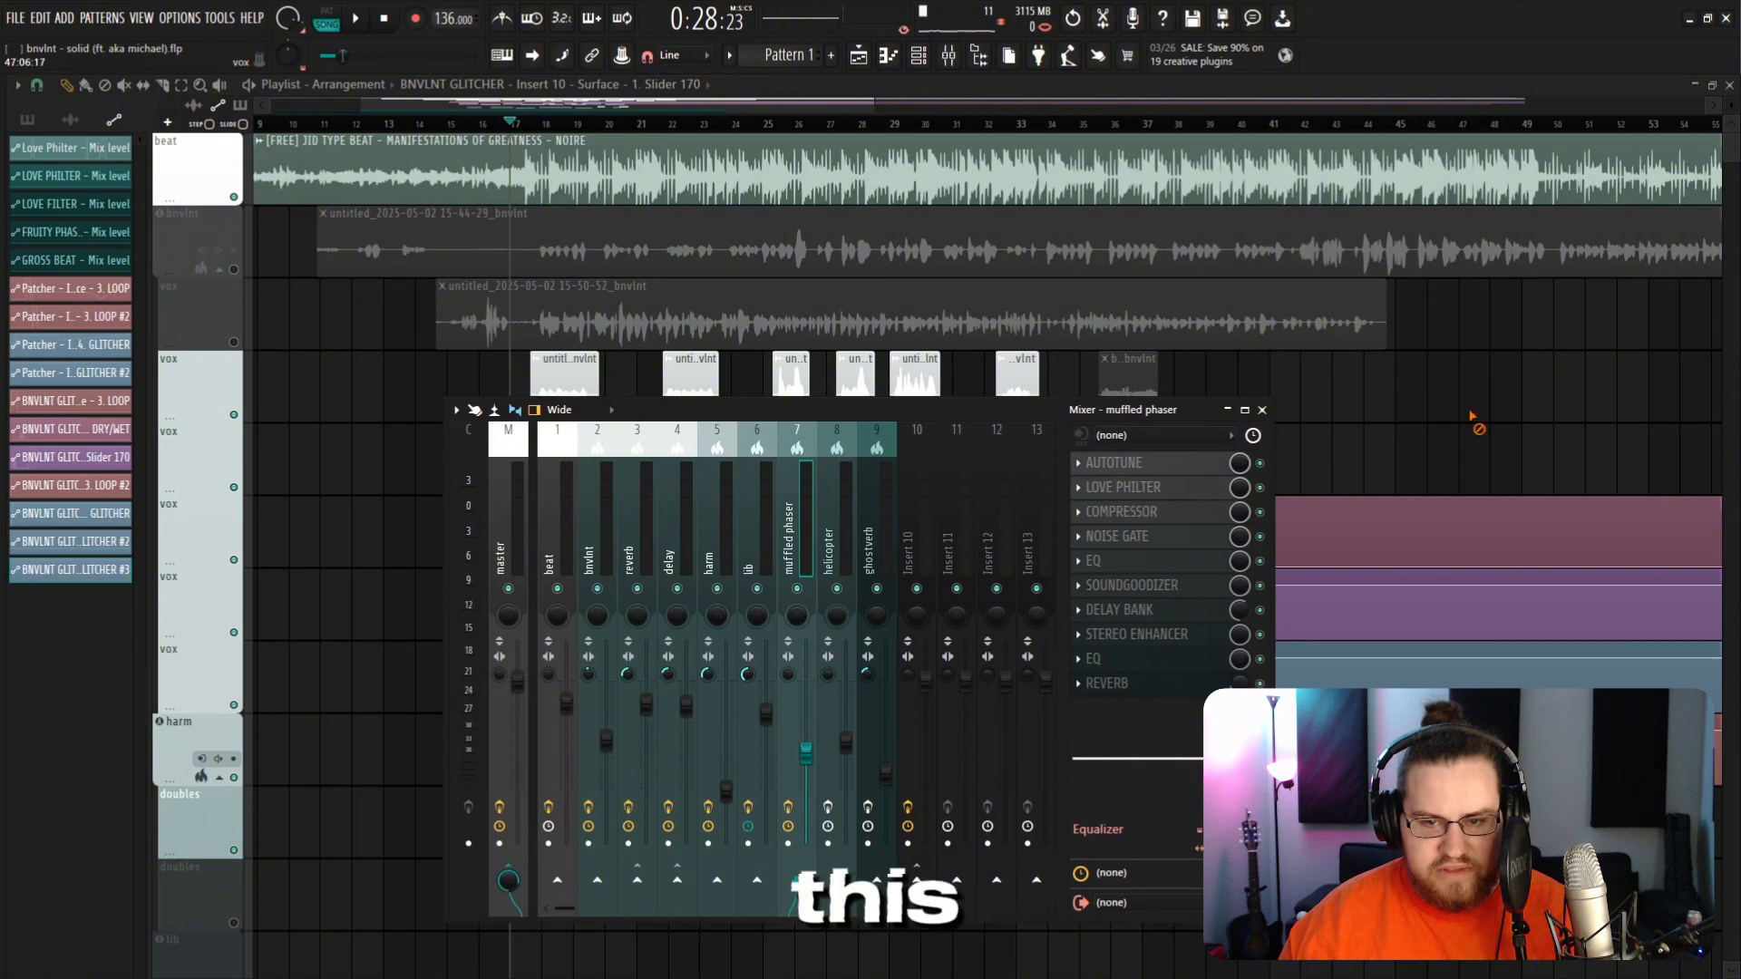
right_click(1475, 422)
scroll(832, 649, down, 5)
scroll(671, 236, up, 4)
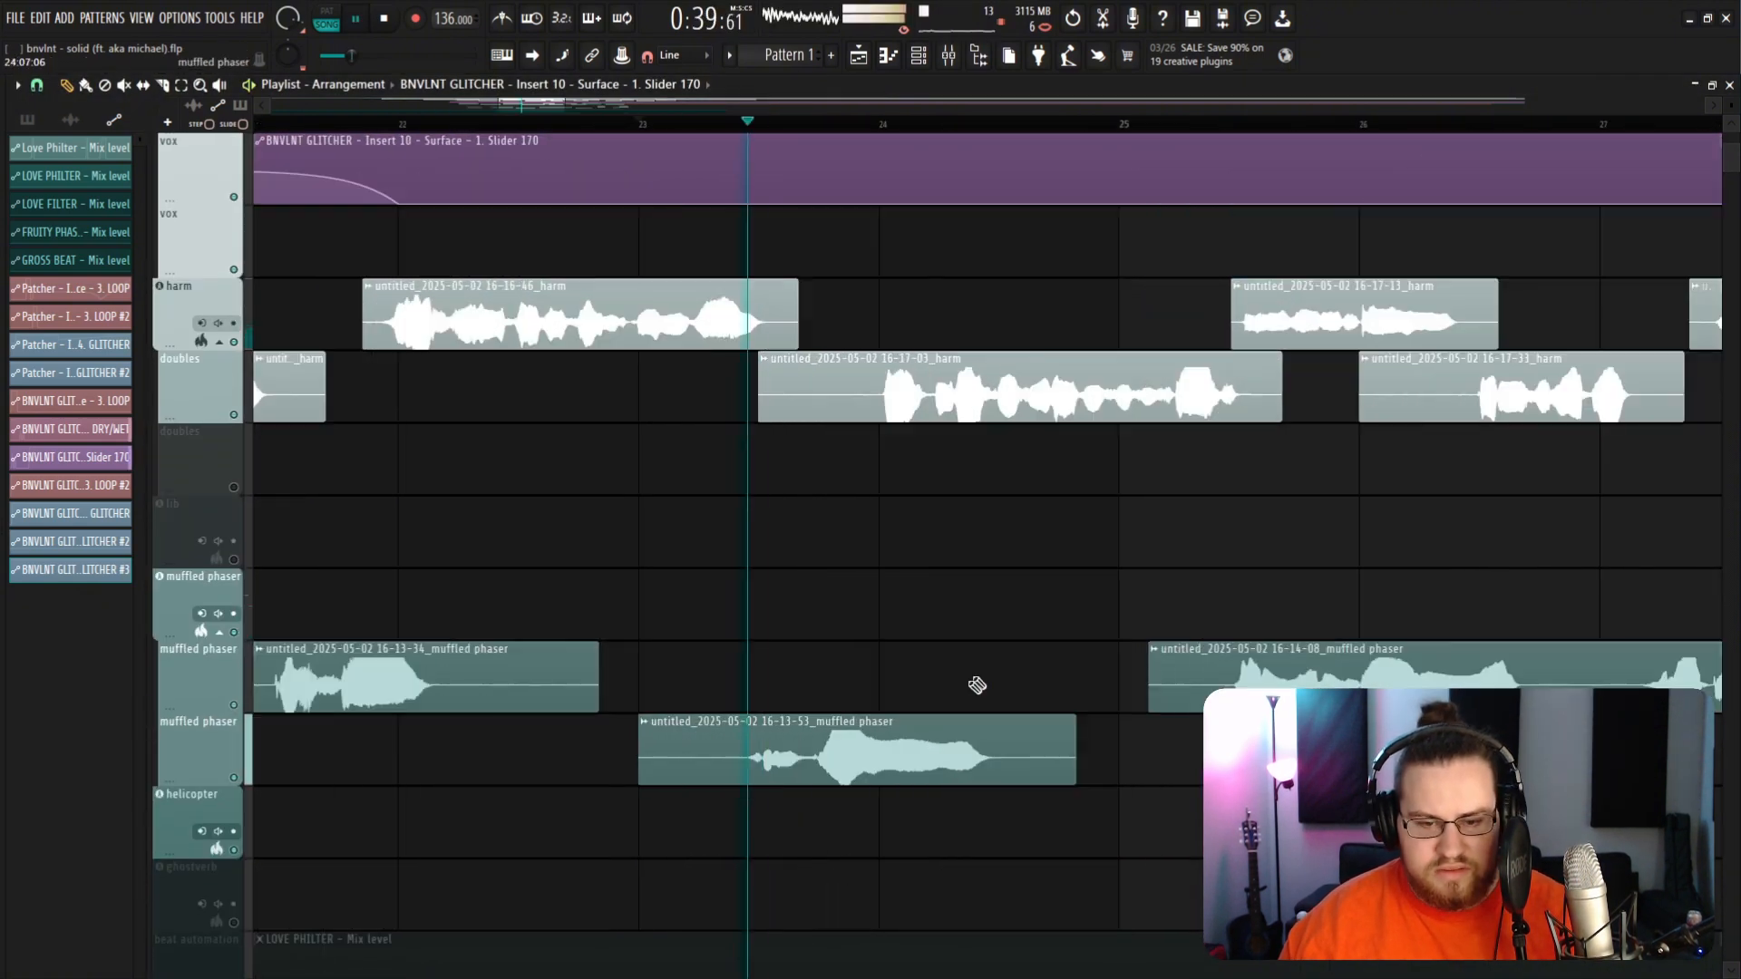
Step: Load the BNVLNT GLITCHER preset file from the NEW PLUGIN folder onto mixer insert 11
key(space)
click(950, 56)
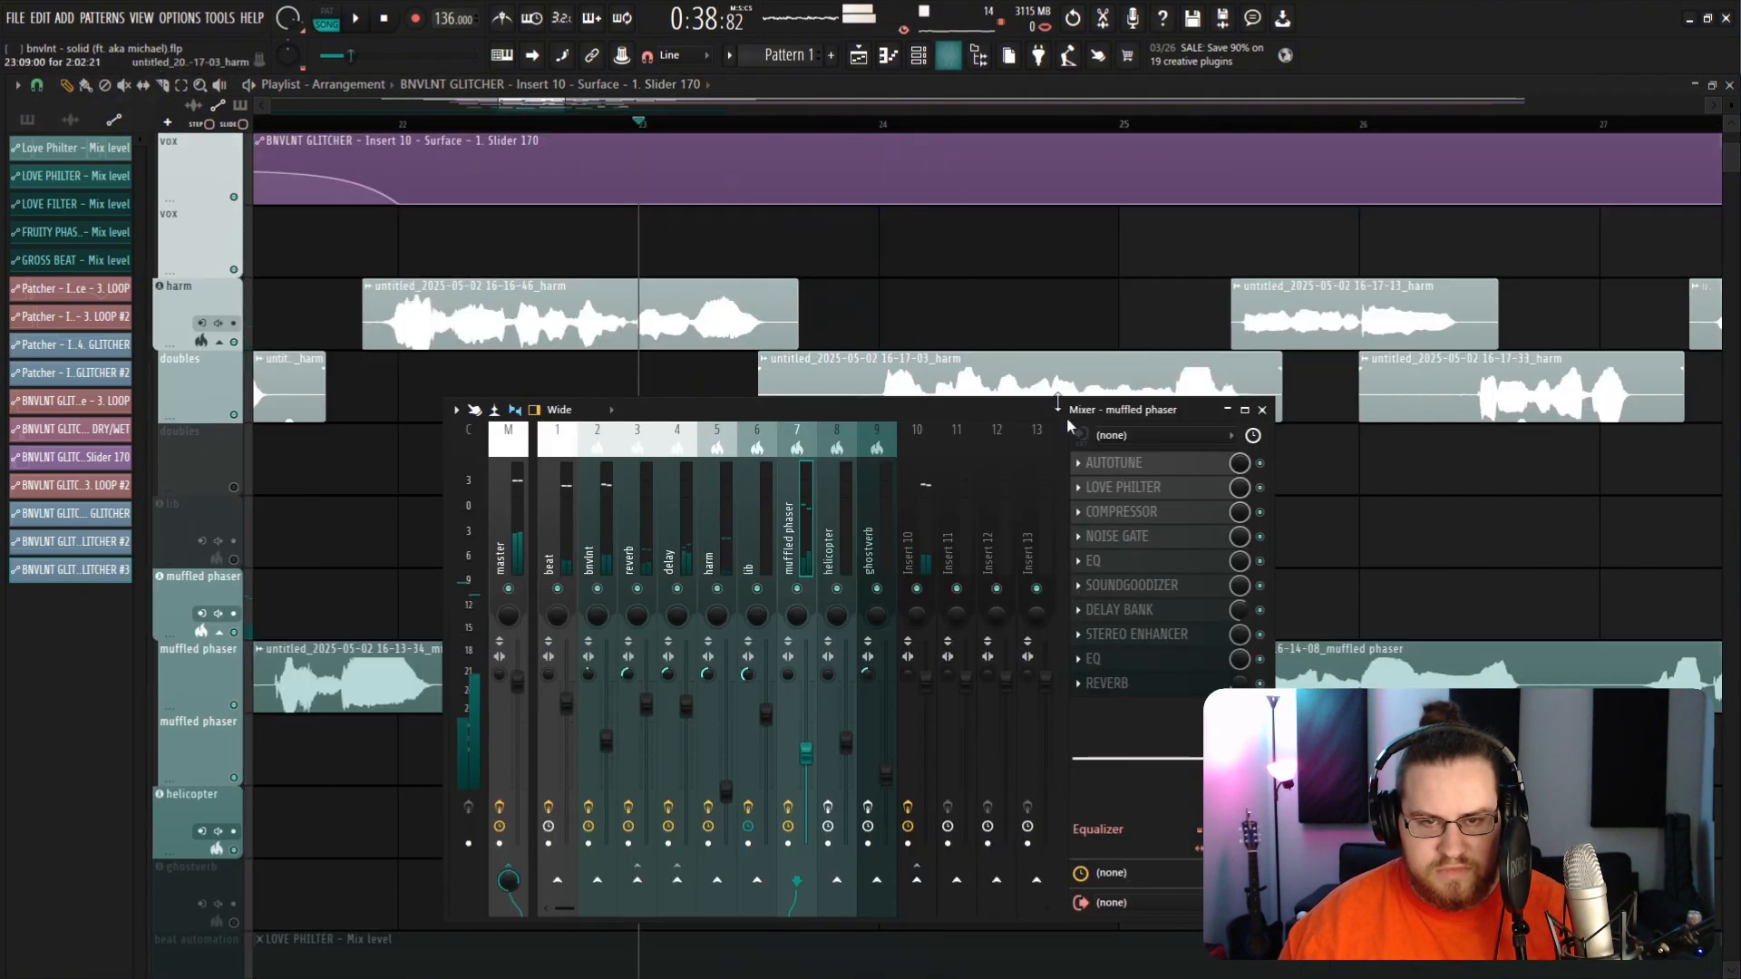
drag(884, 410, 767, 355)
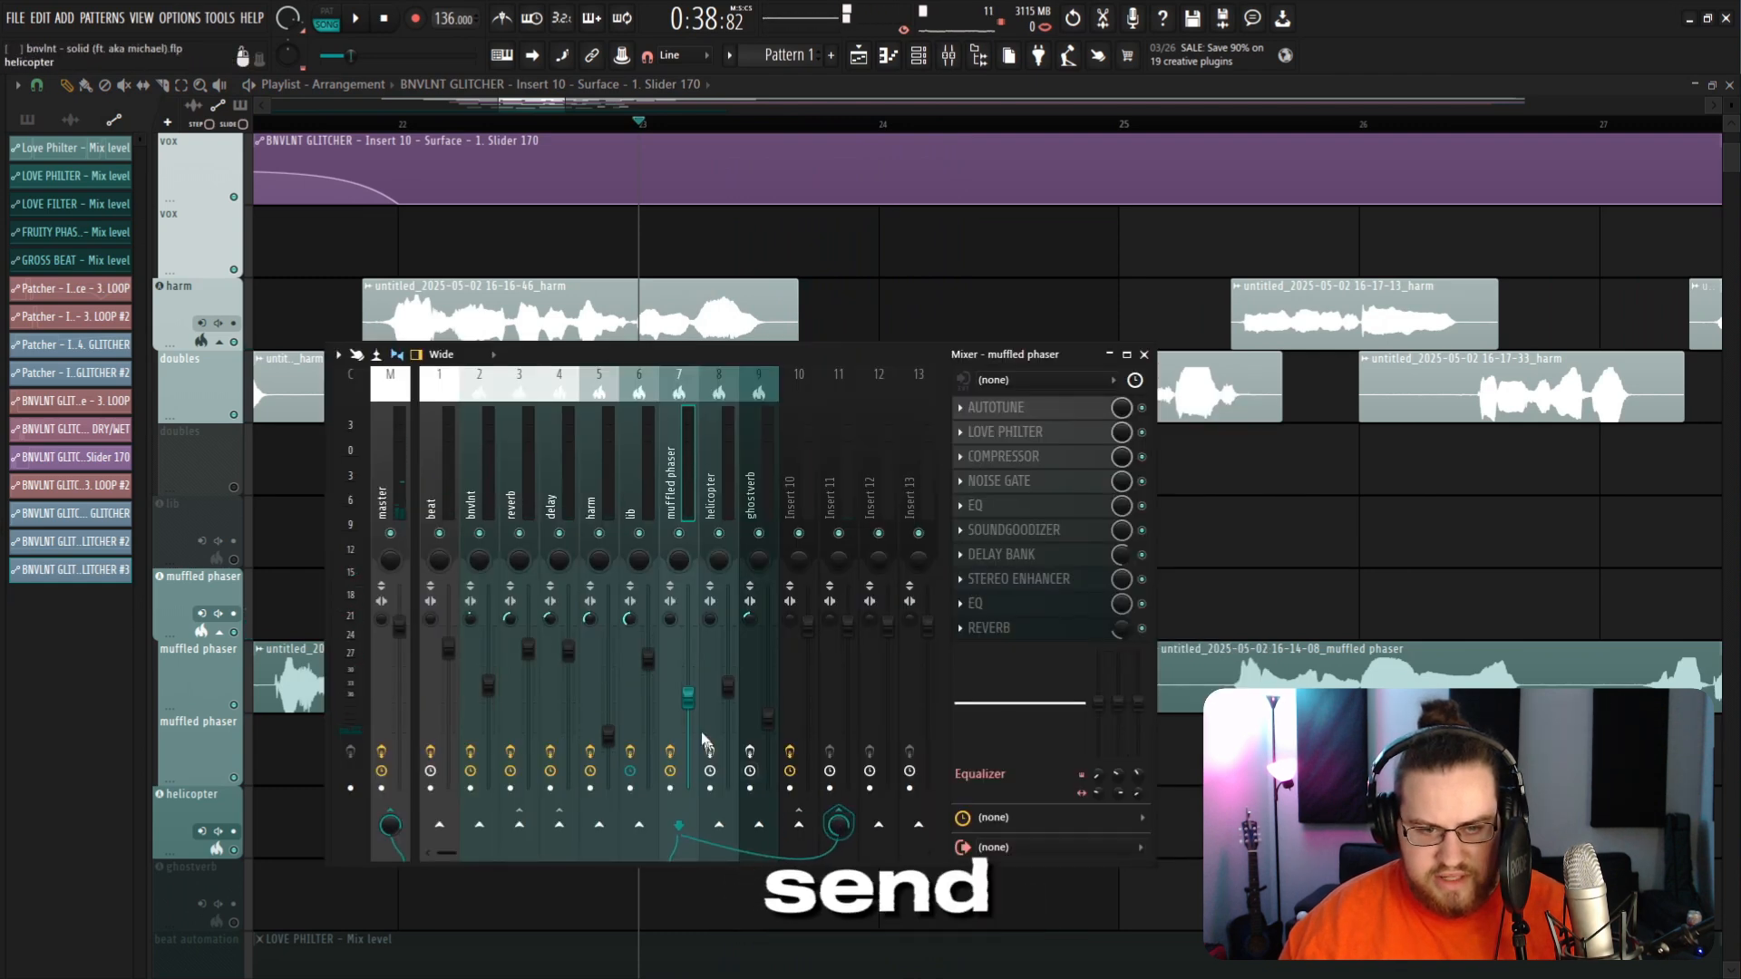
click(842, 491)
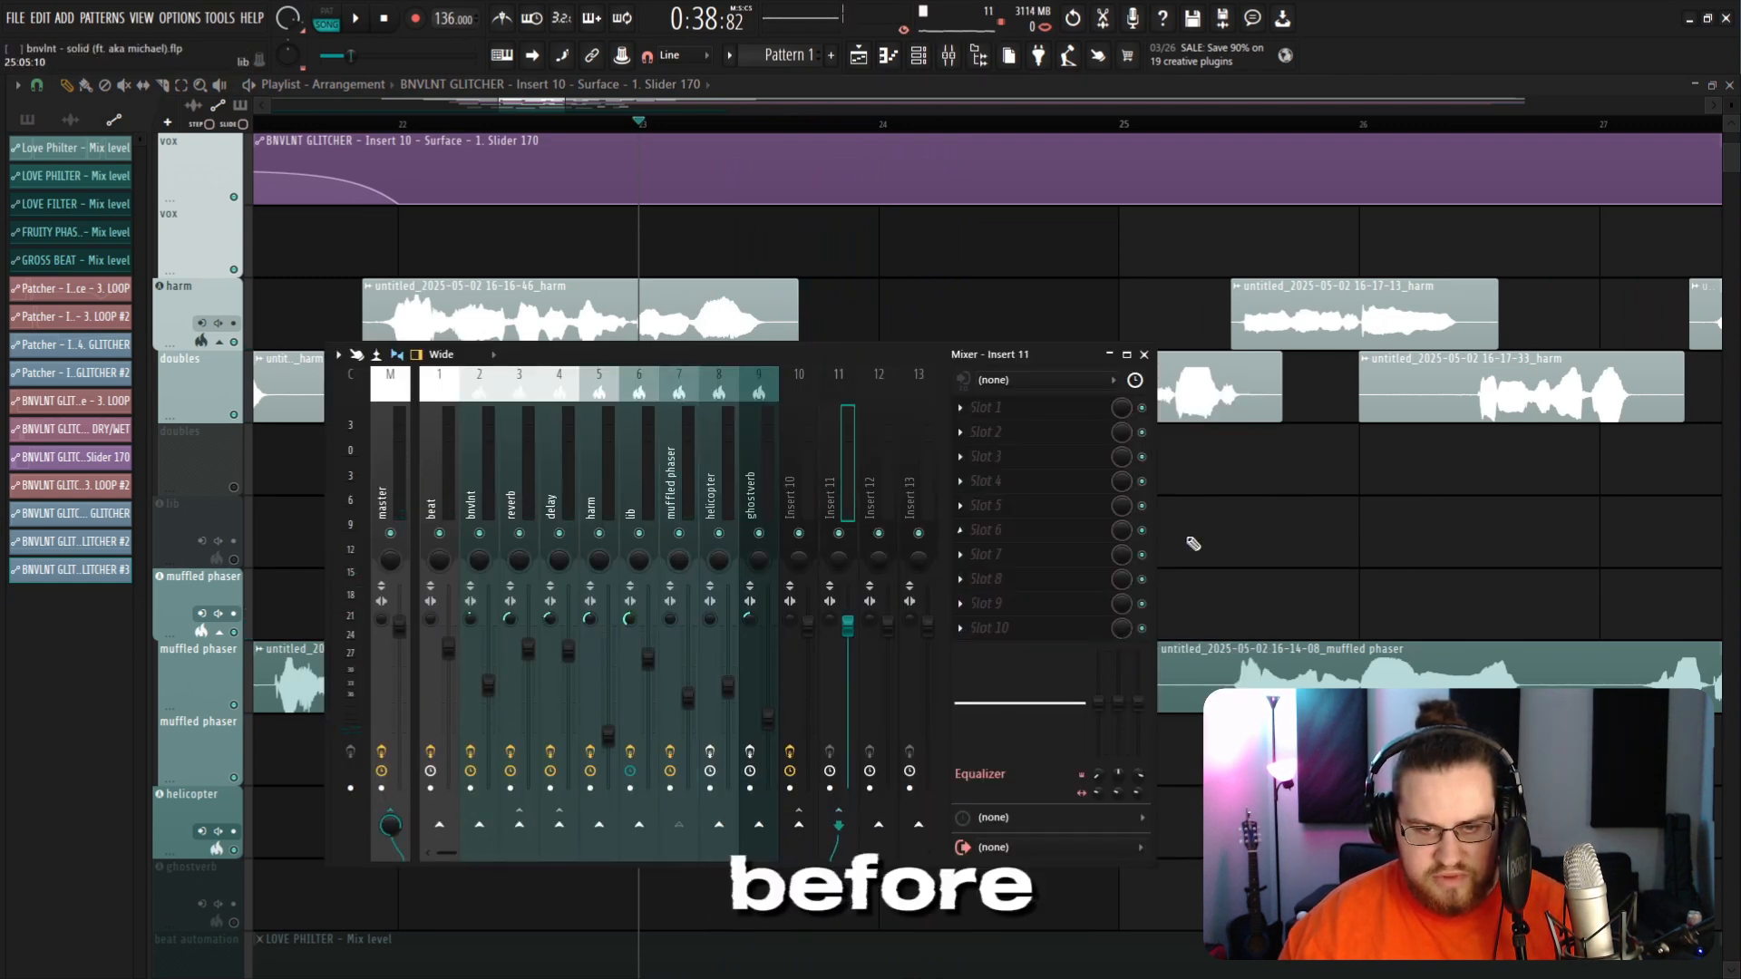
drag(1740, 571, 1411, 475)
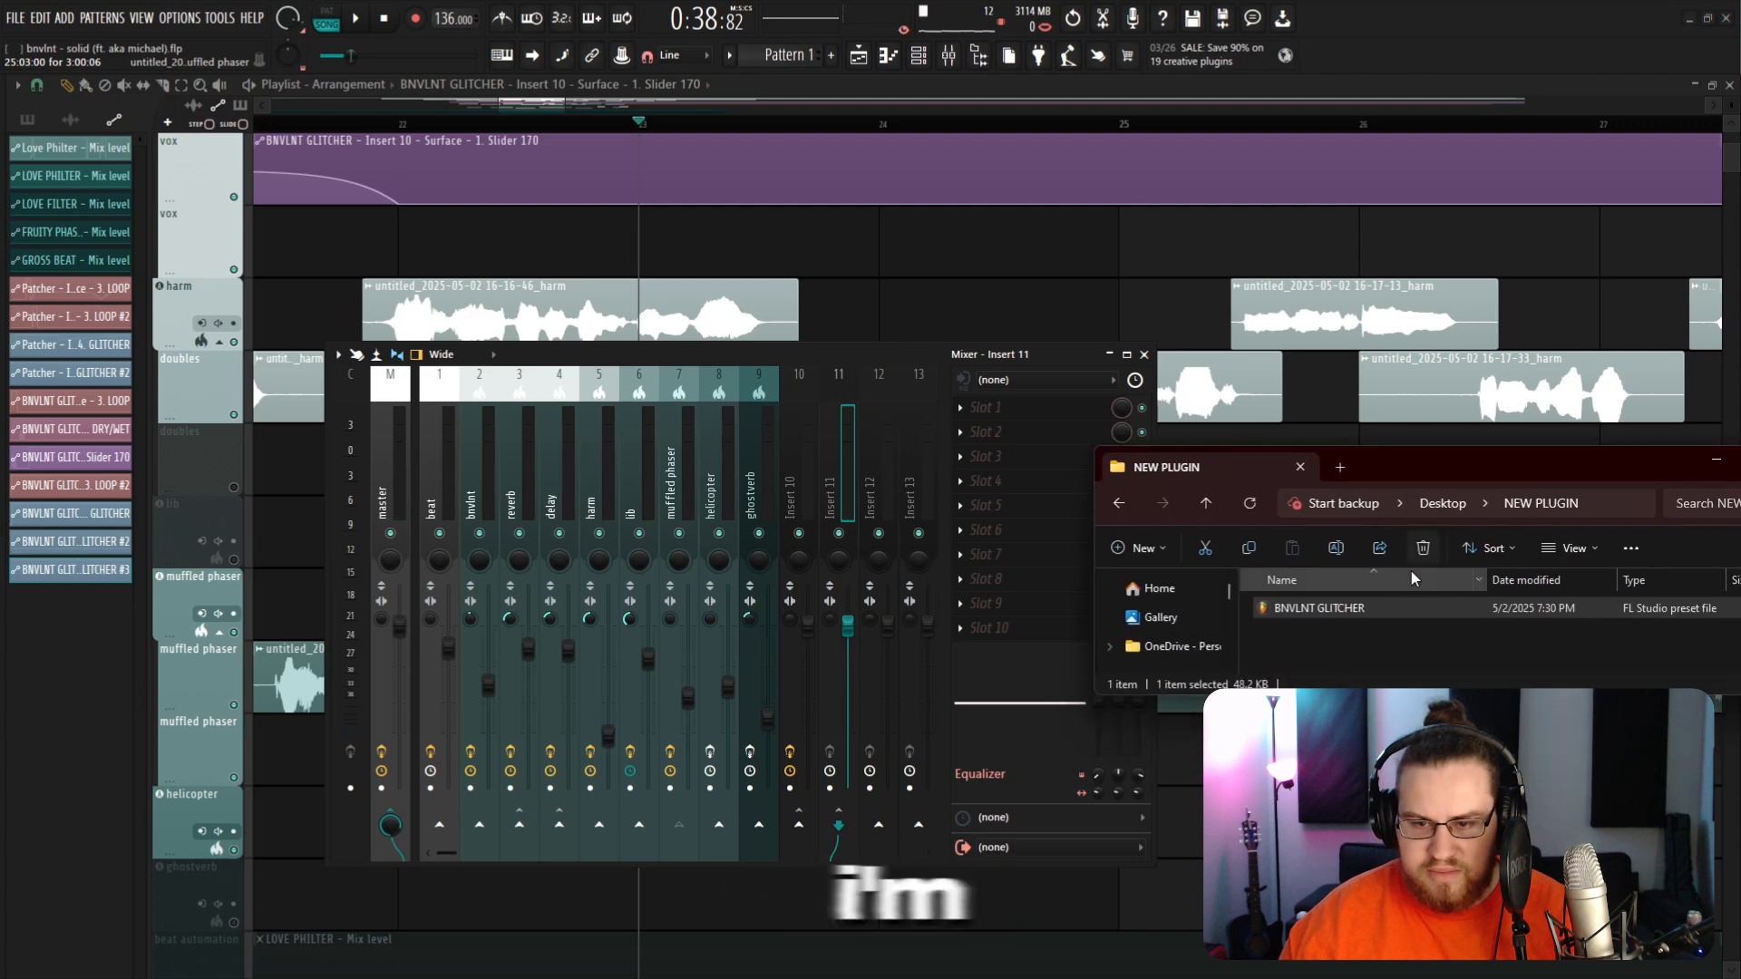
drag(1380, 614, 852, 508)
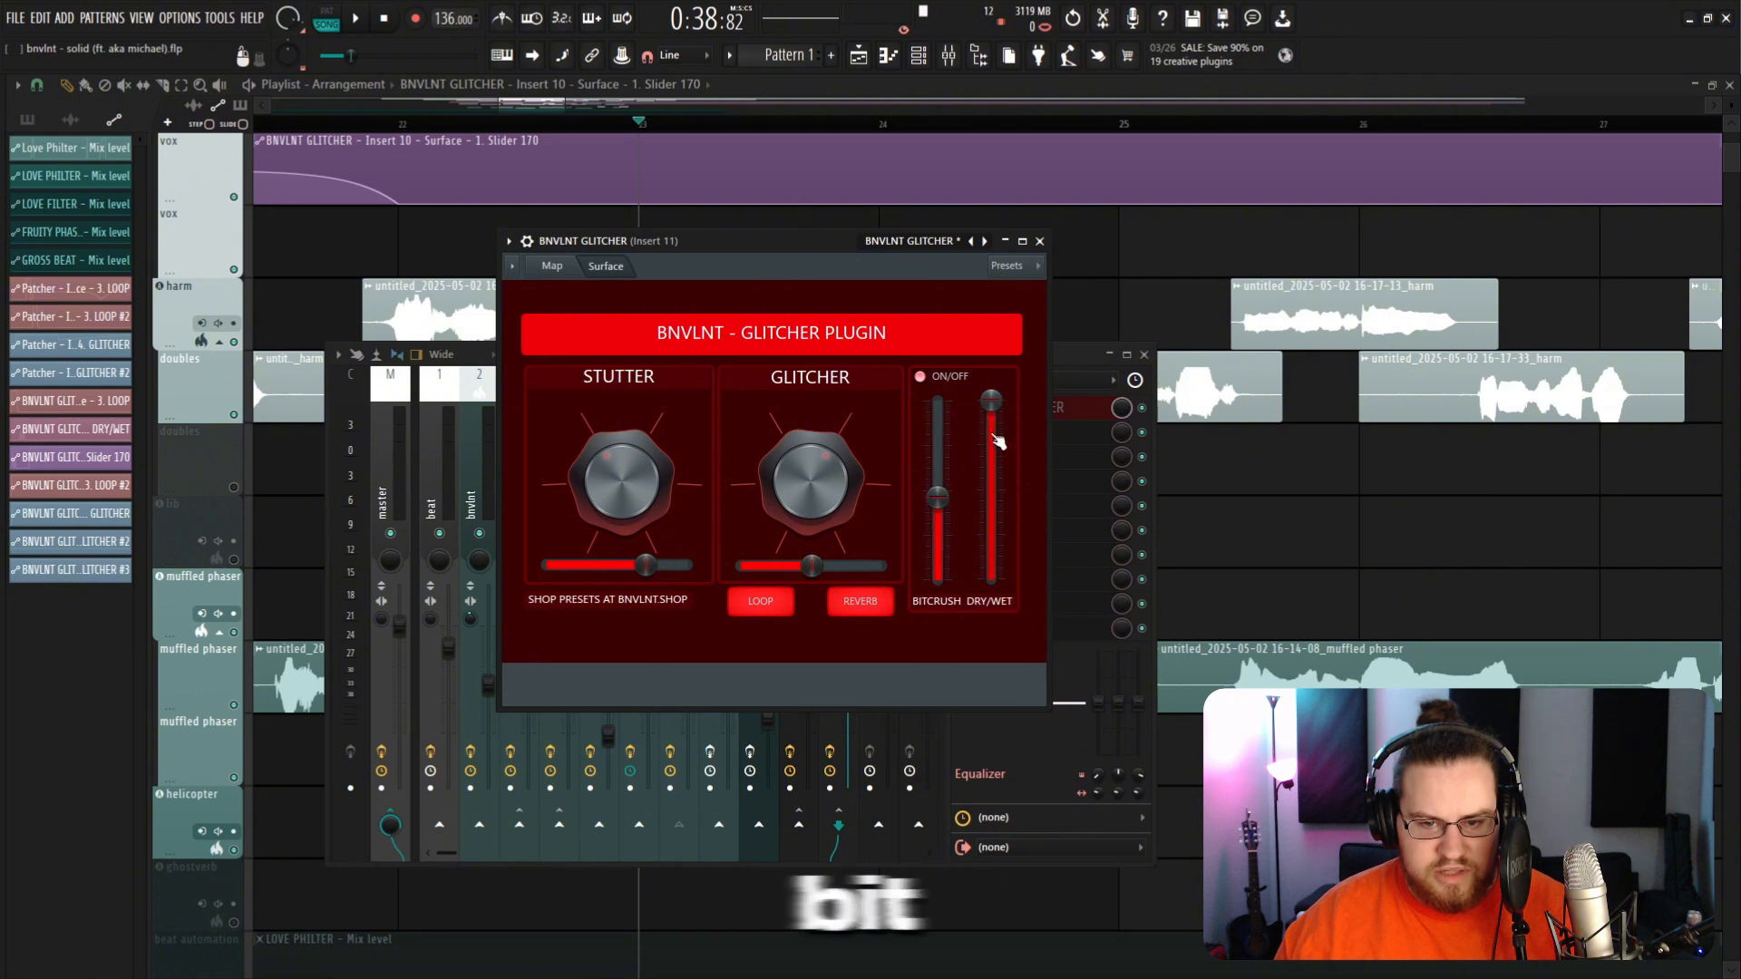
Step: Lower the Dry/Wet slider of the GLITCHER on insert 11 and close the plugin
drag(992, 501, 991, 524)
key(space)
click(1040, 241)
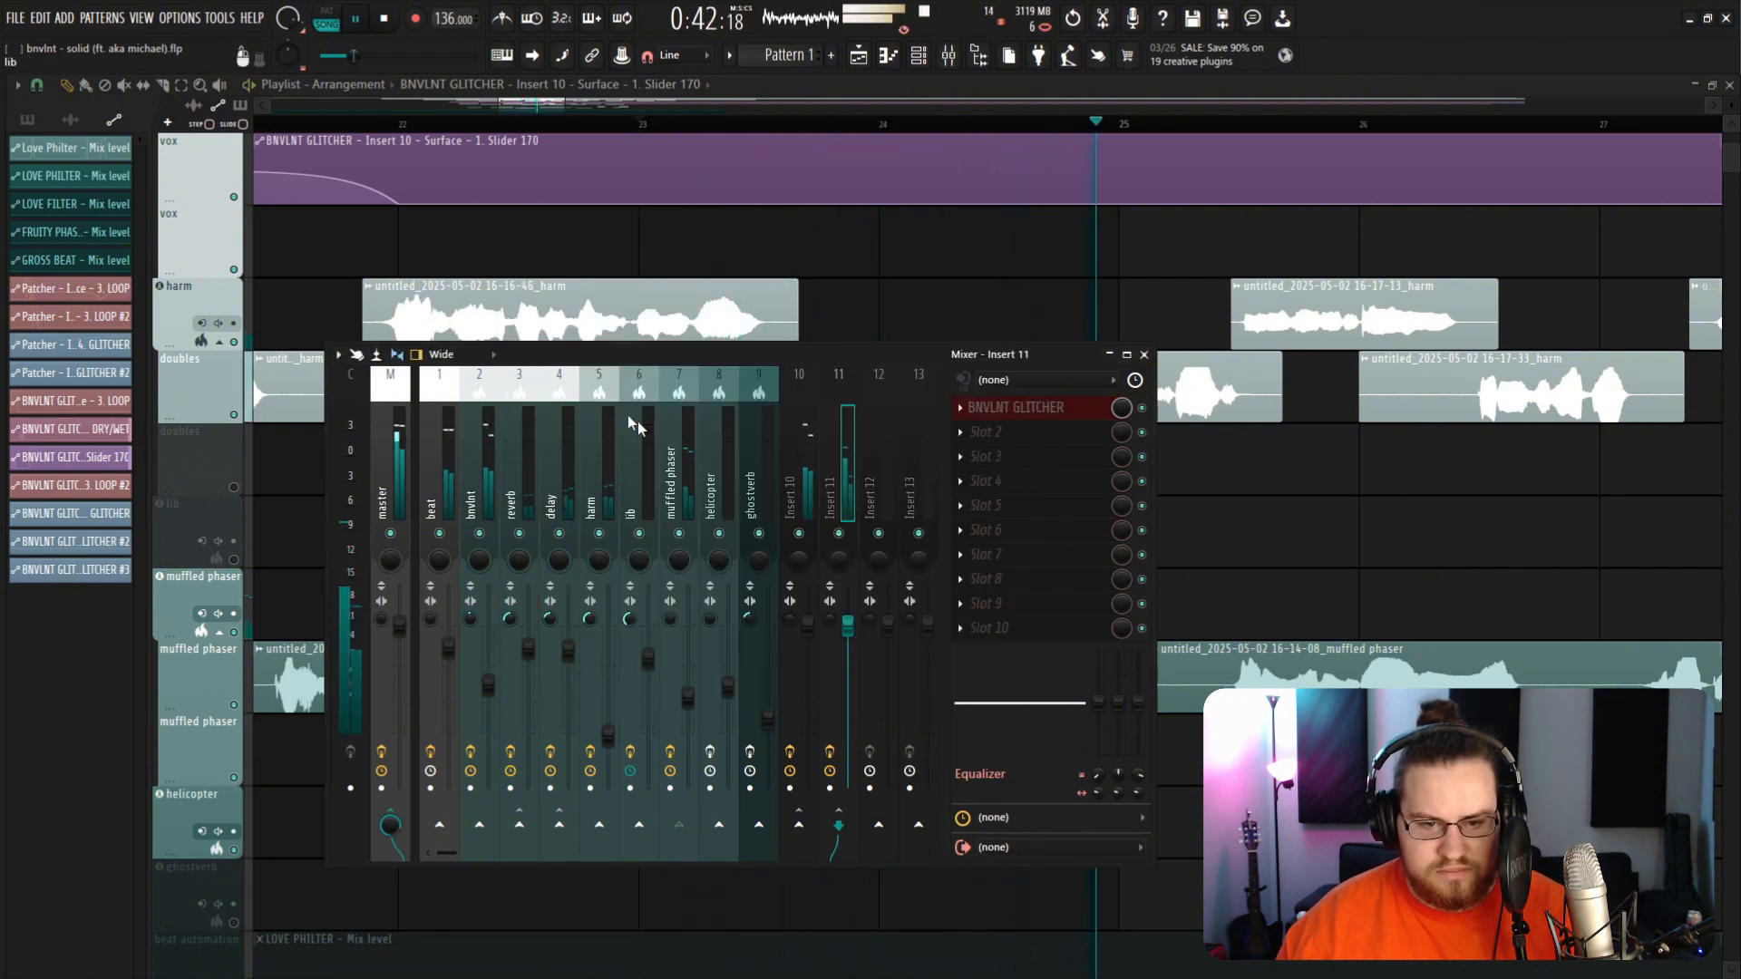
Step: Play back the muffled phaser section and review the GLITCHER plugin on insert 11
scroll(471, 315, up, 8)
key(space)
click(911, 250)
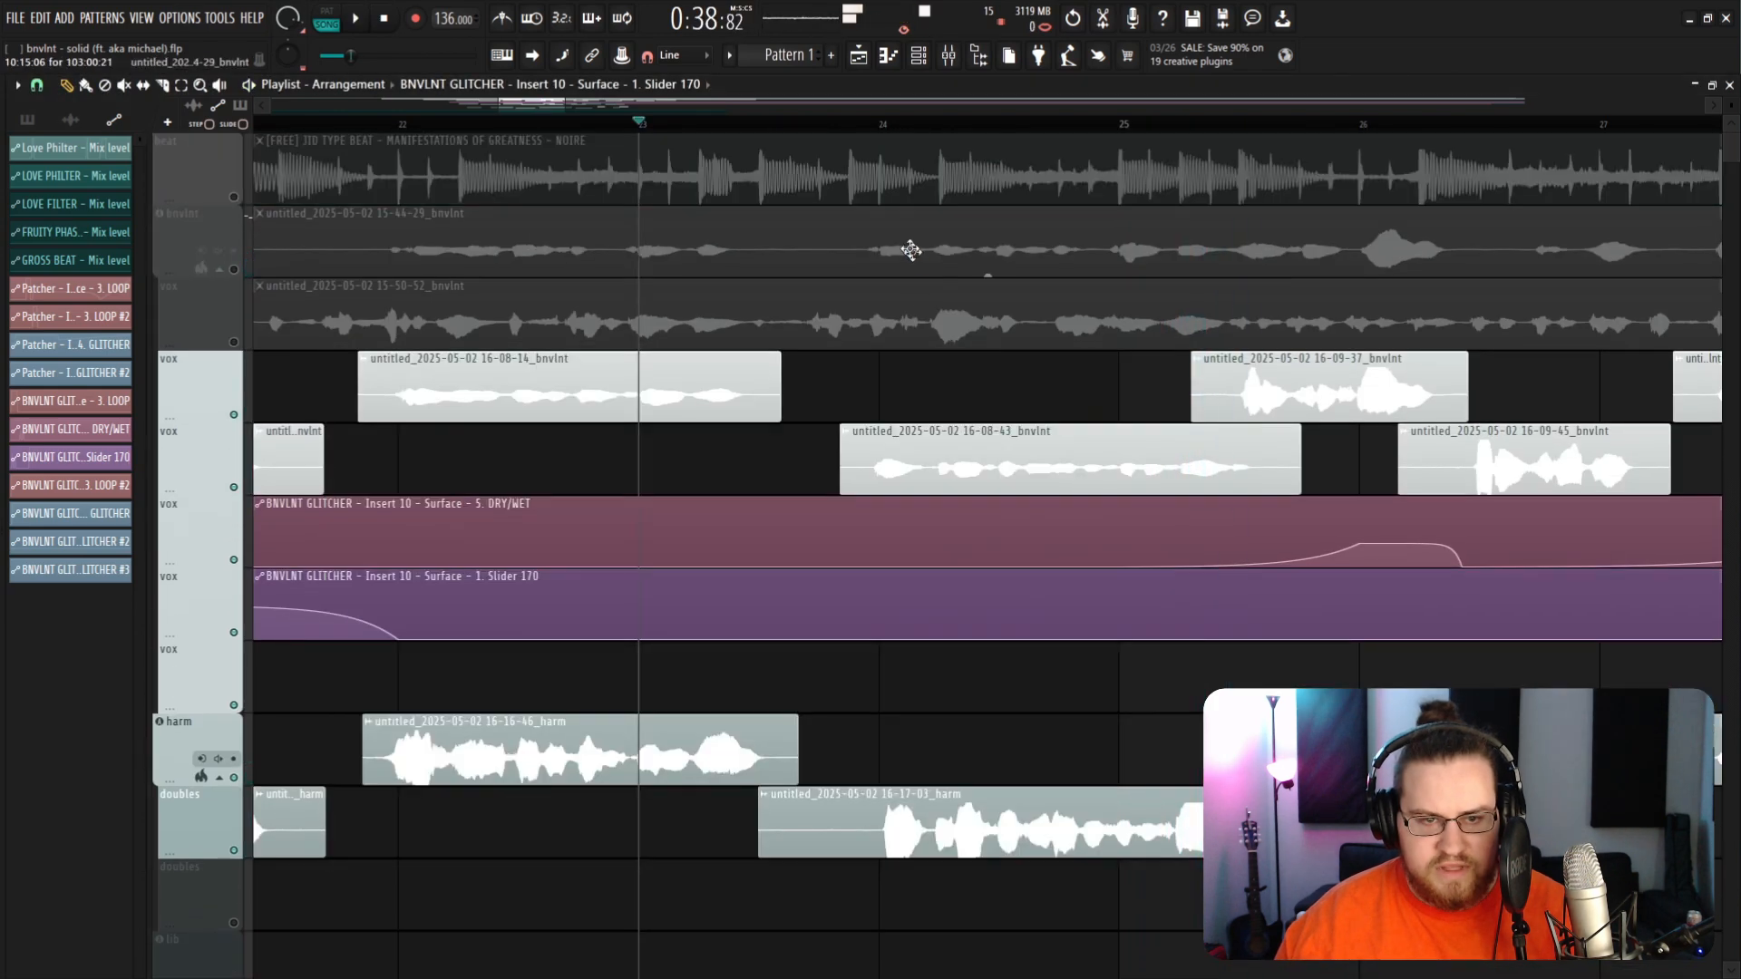
click(948, 55)
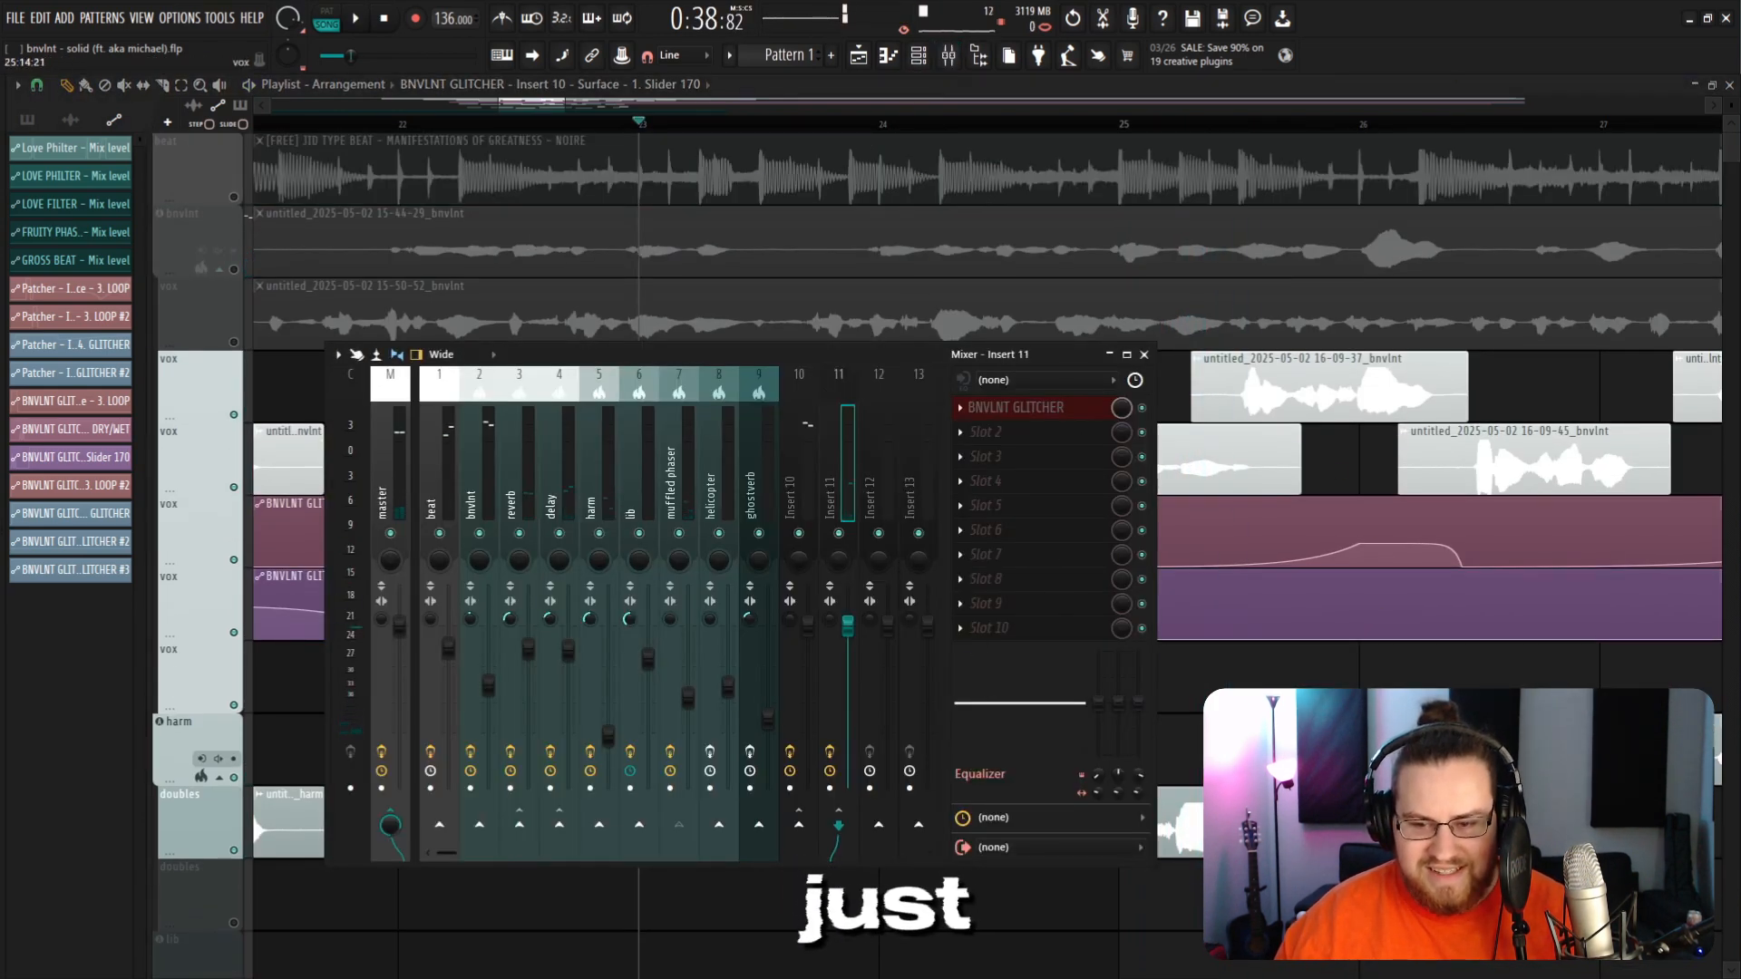
key(F9)
scroll(699, 525, down, 8)
key(space)
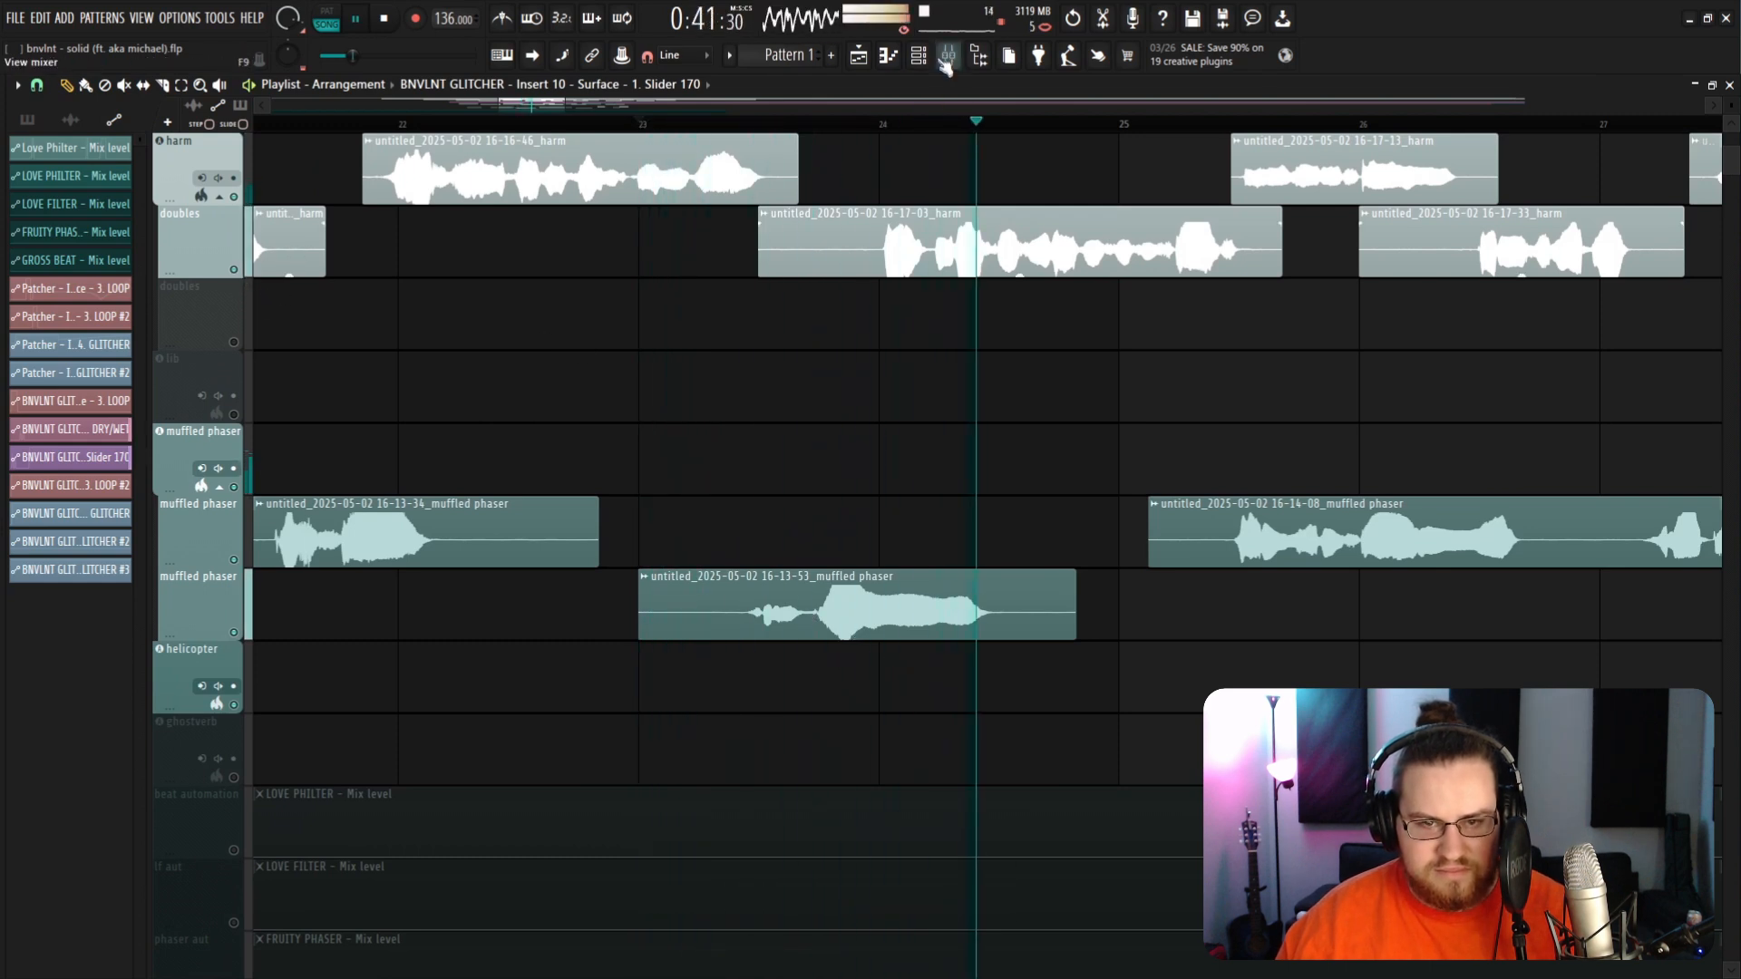
click(946, 55)
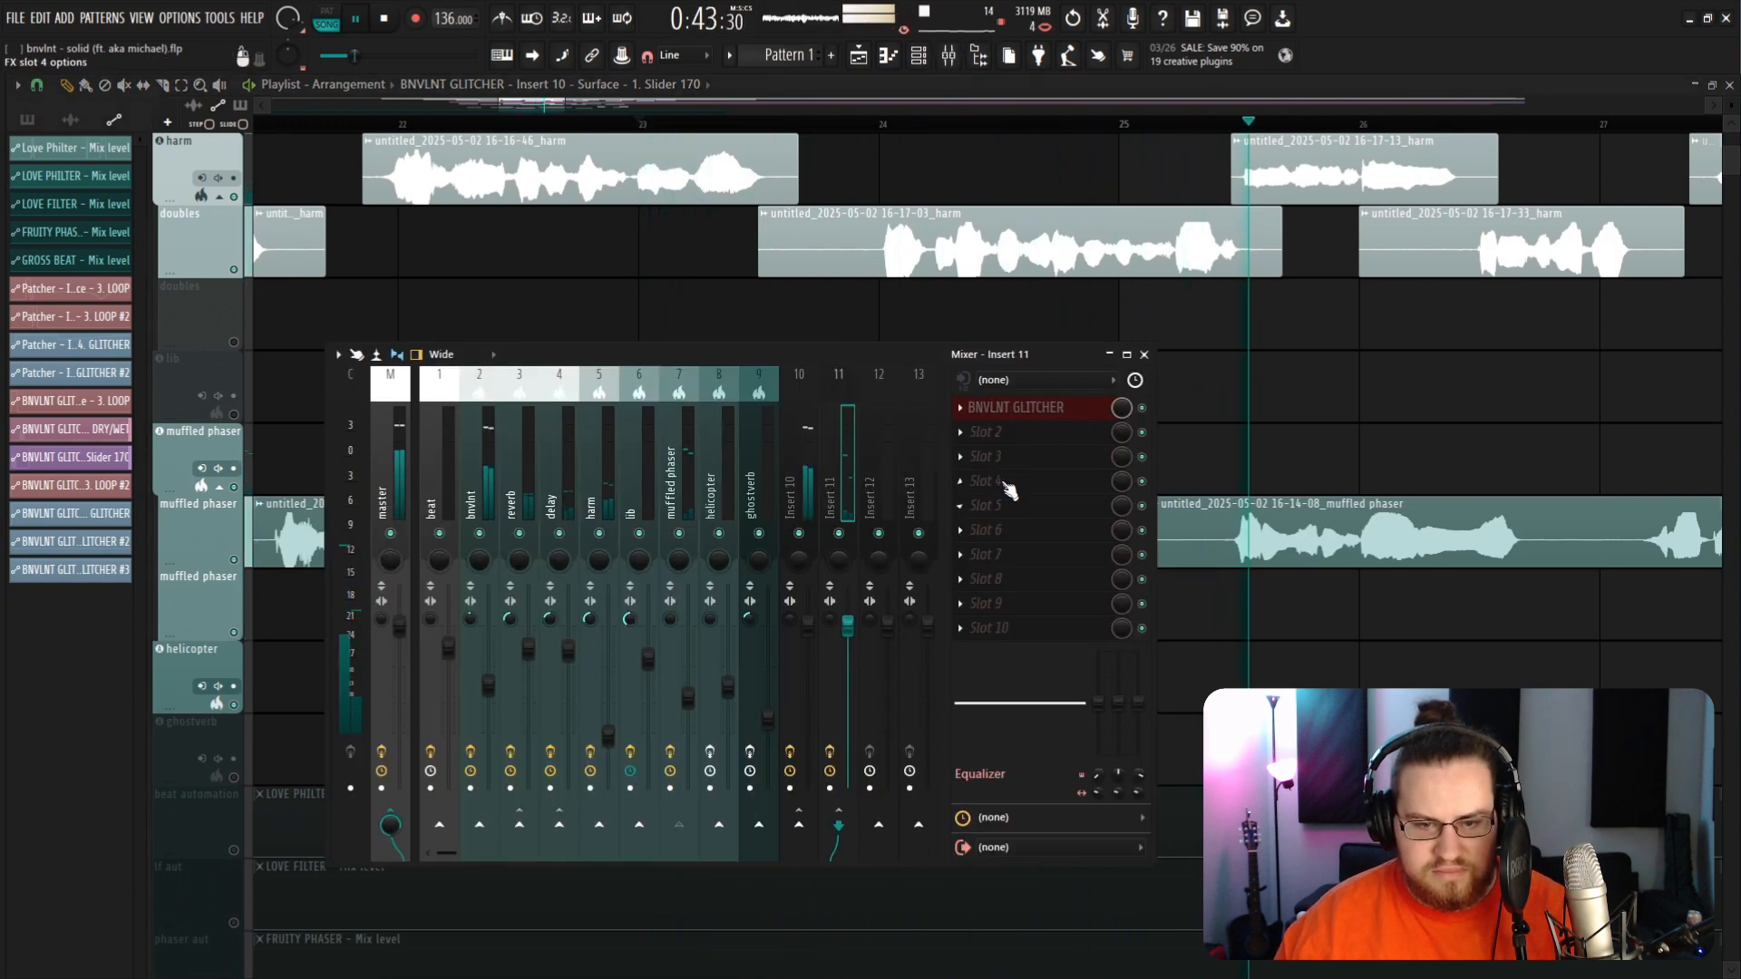
key(space)
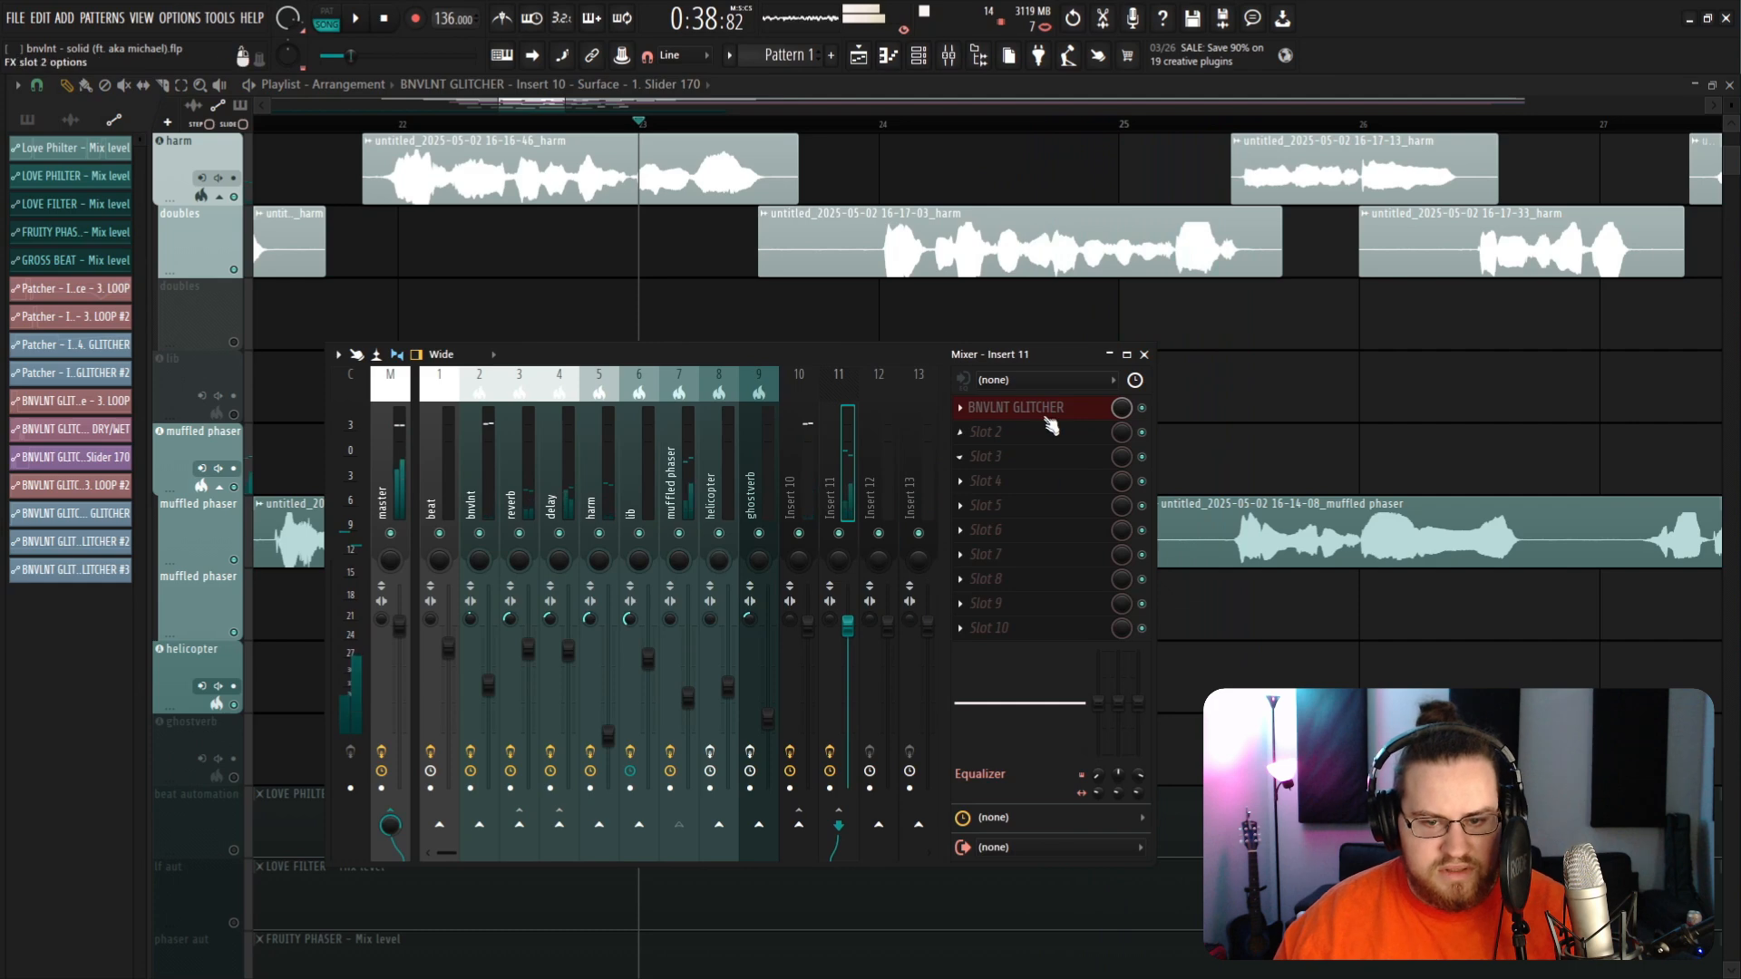
click(1041, 413)
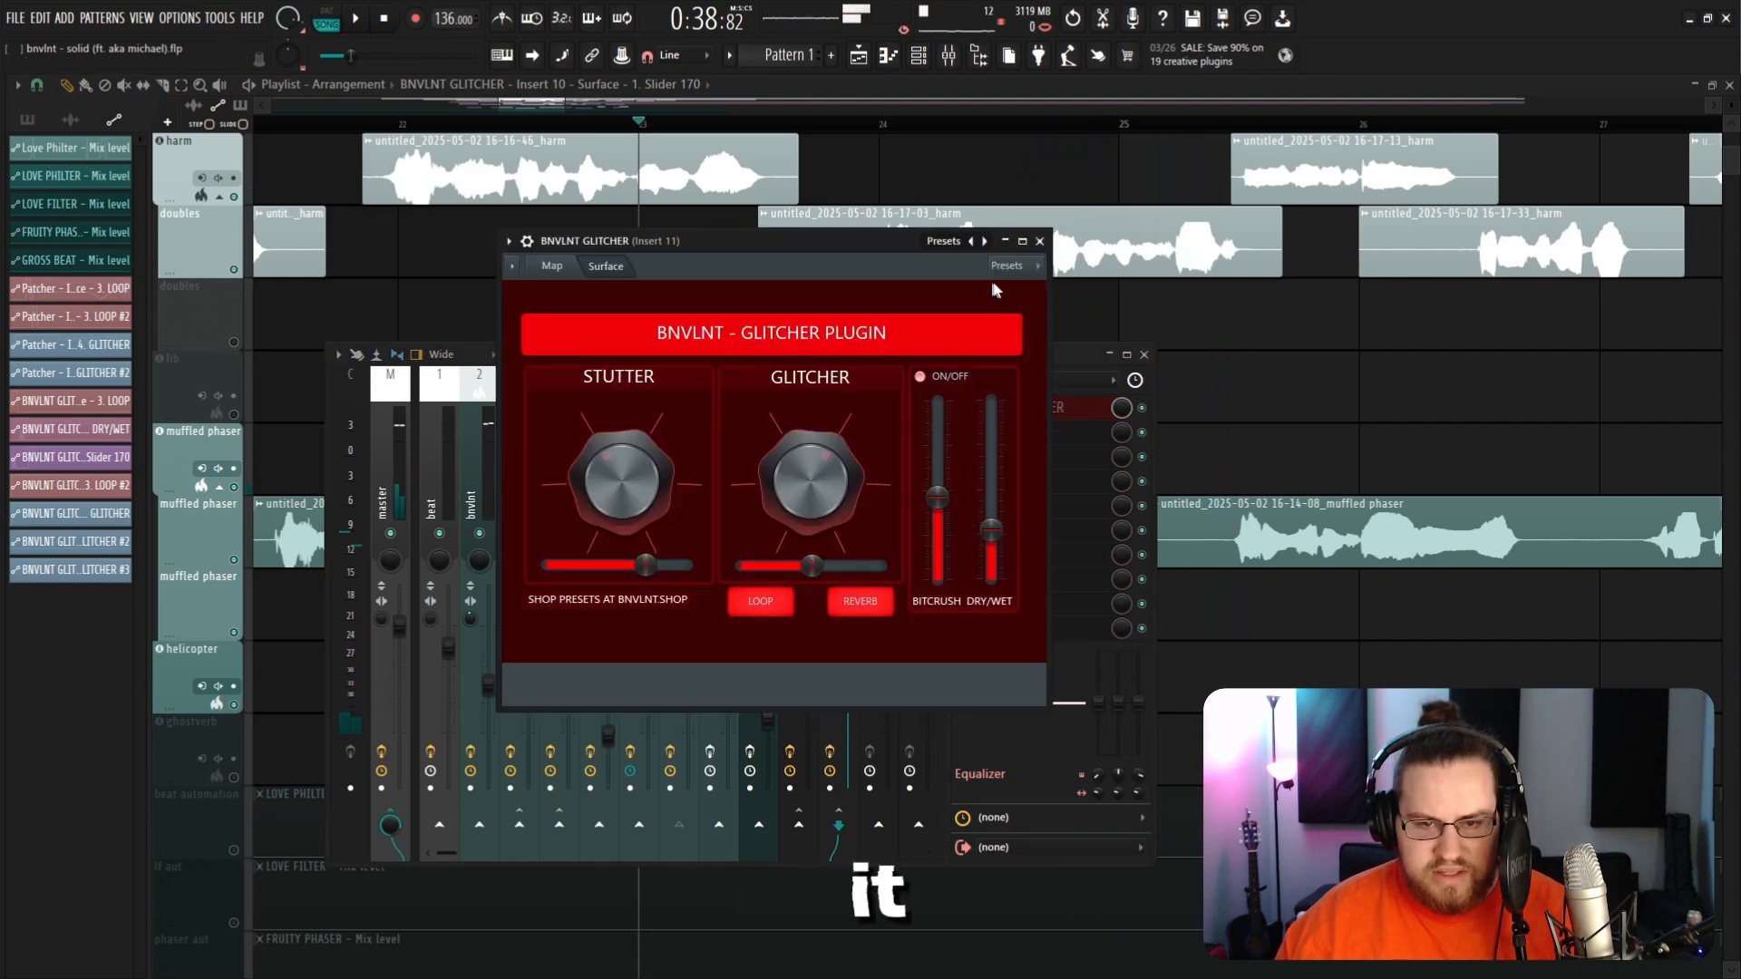
click(1041, 242)
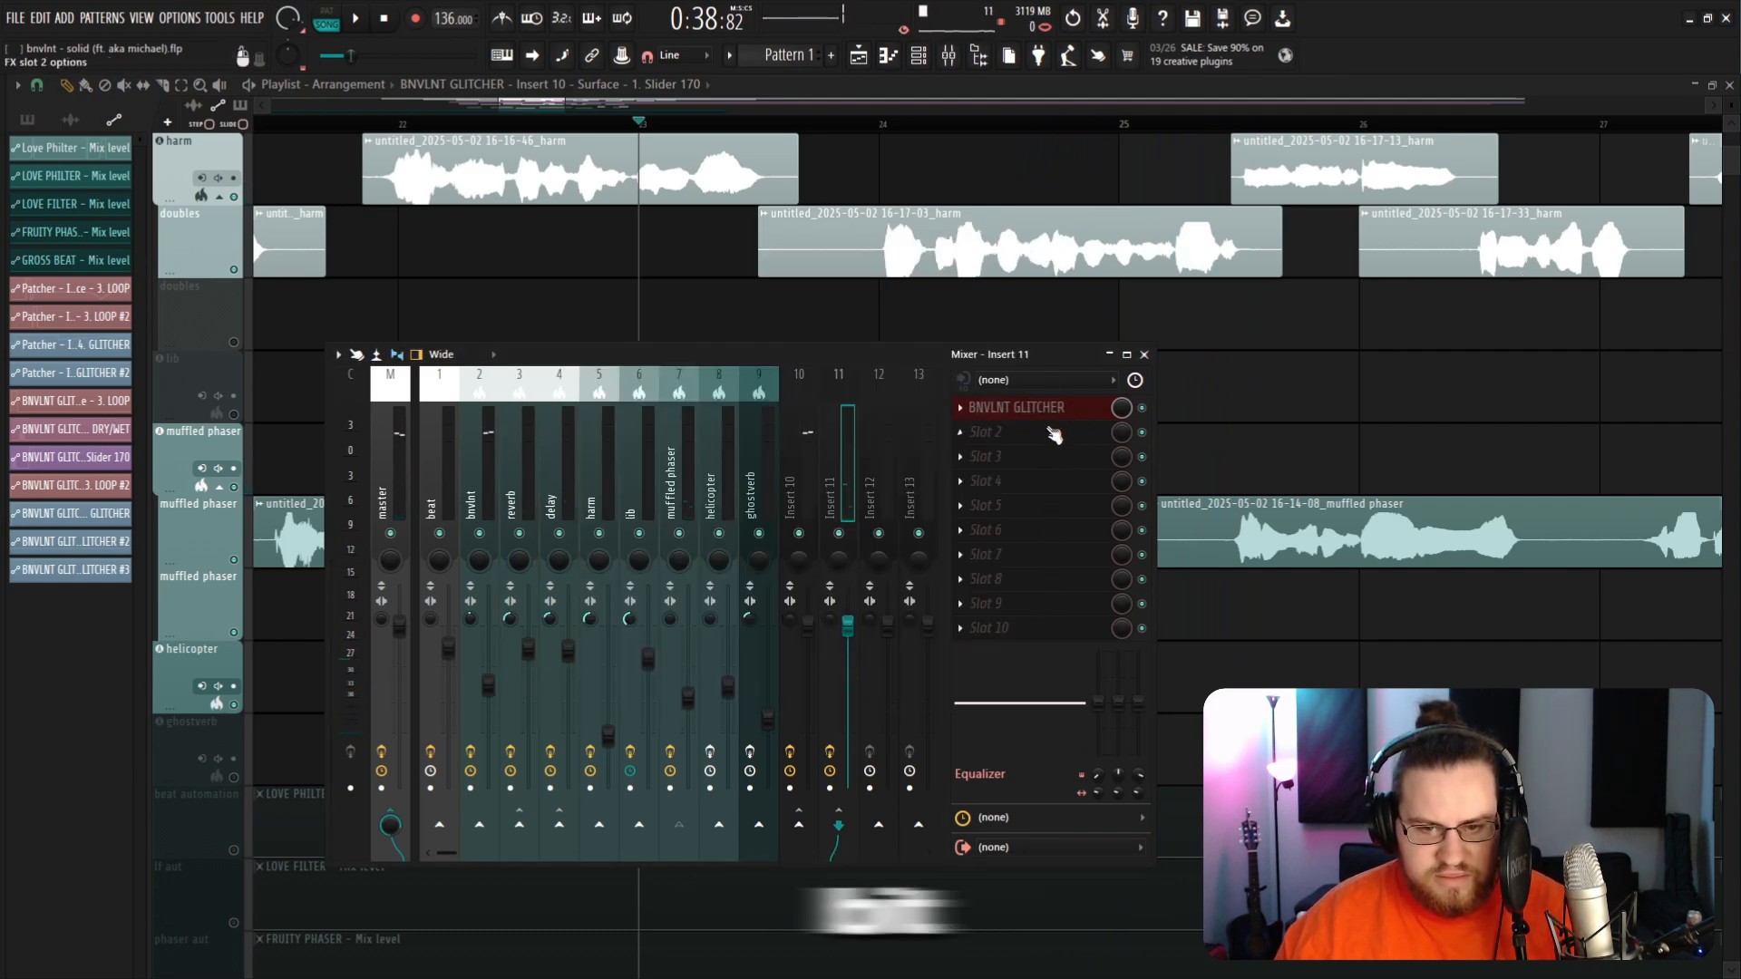
Step: Add Fruity Compressor to slot 2 of insert 11 and close its window
click(1052, 435)
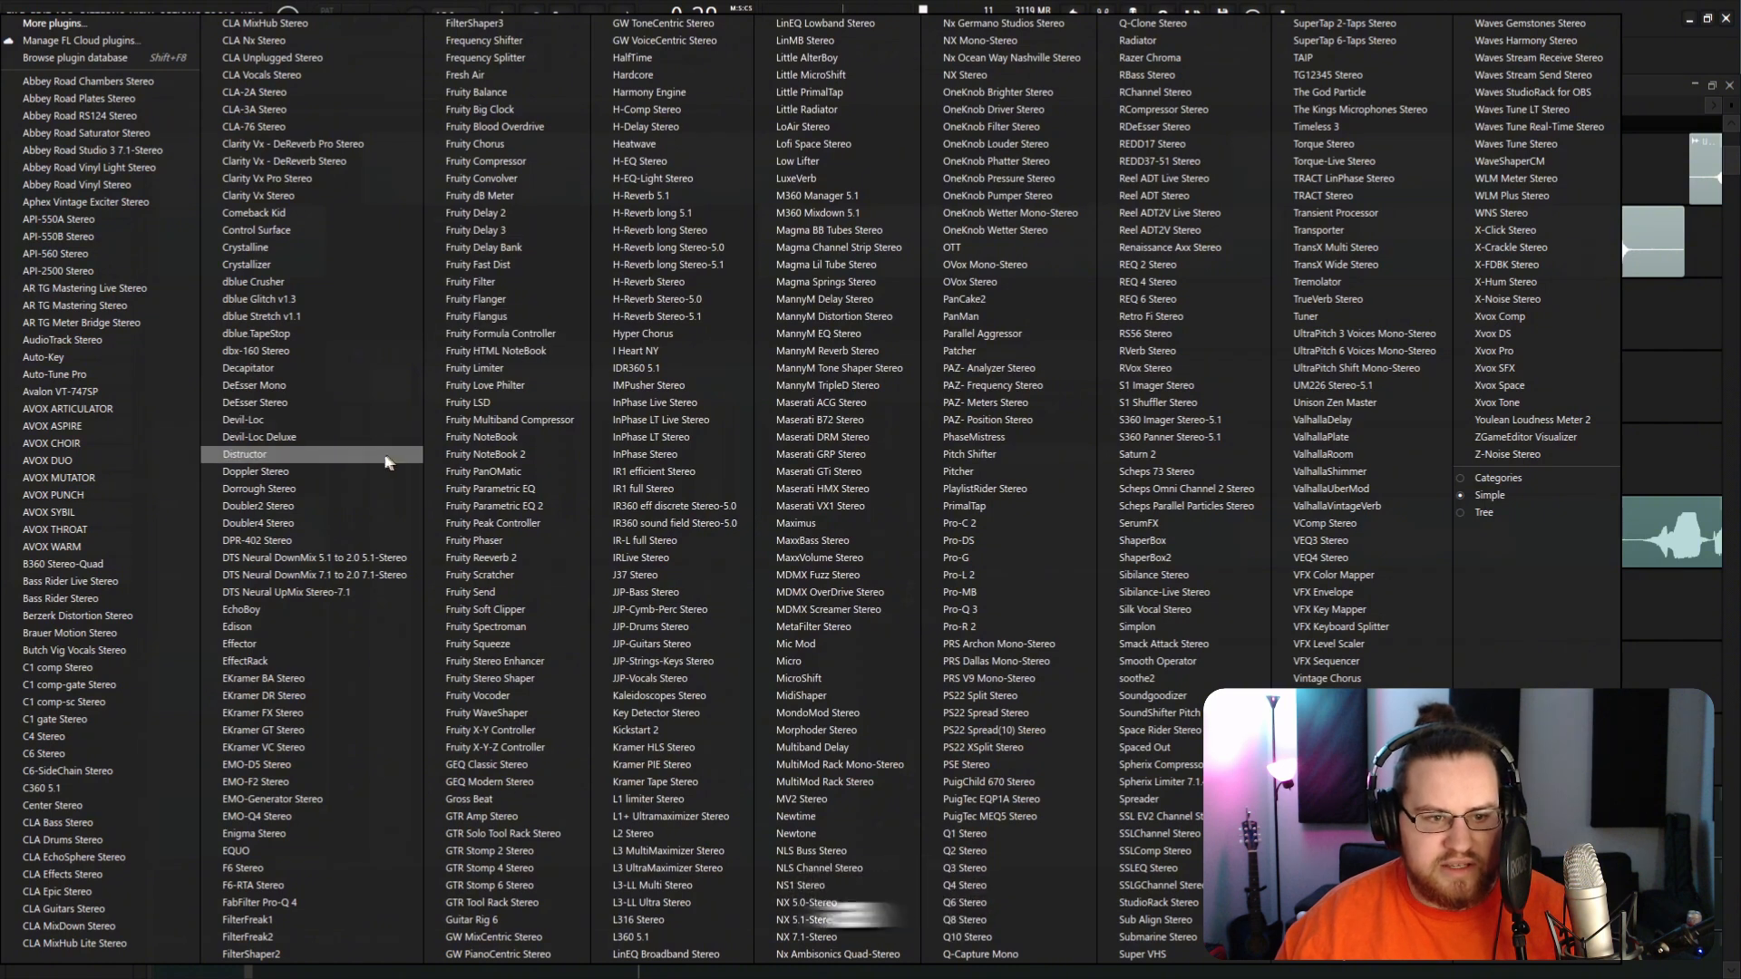
click(517, 161)
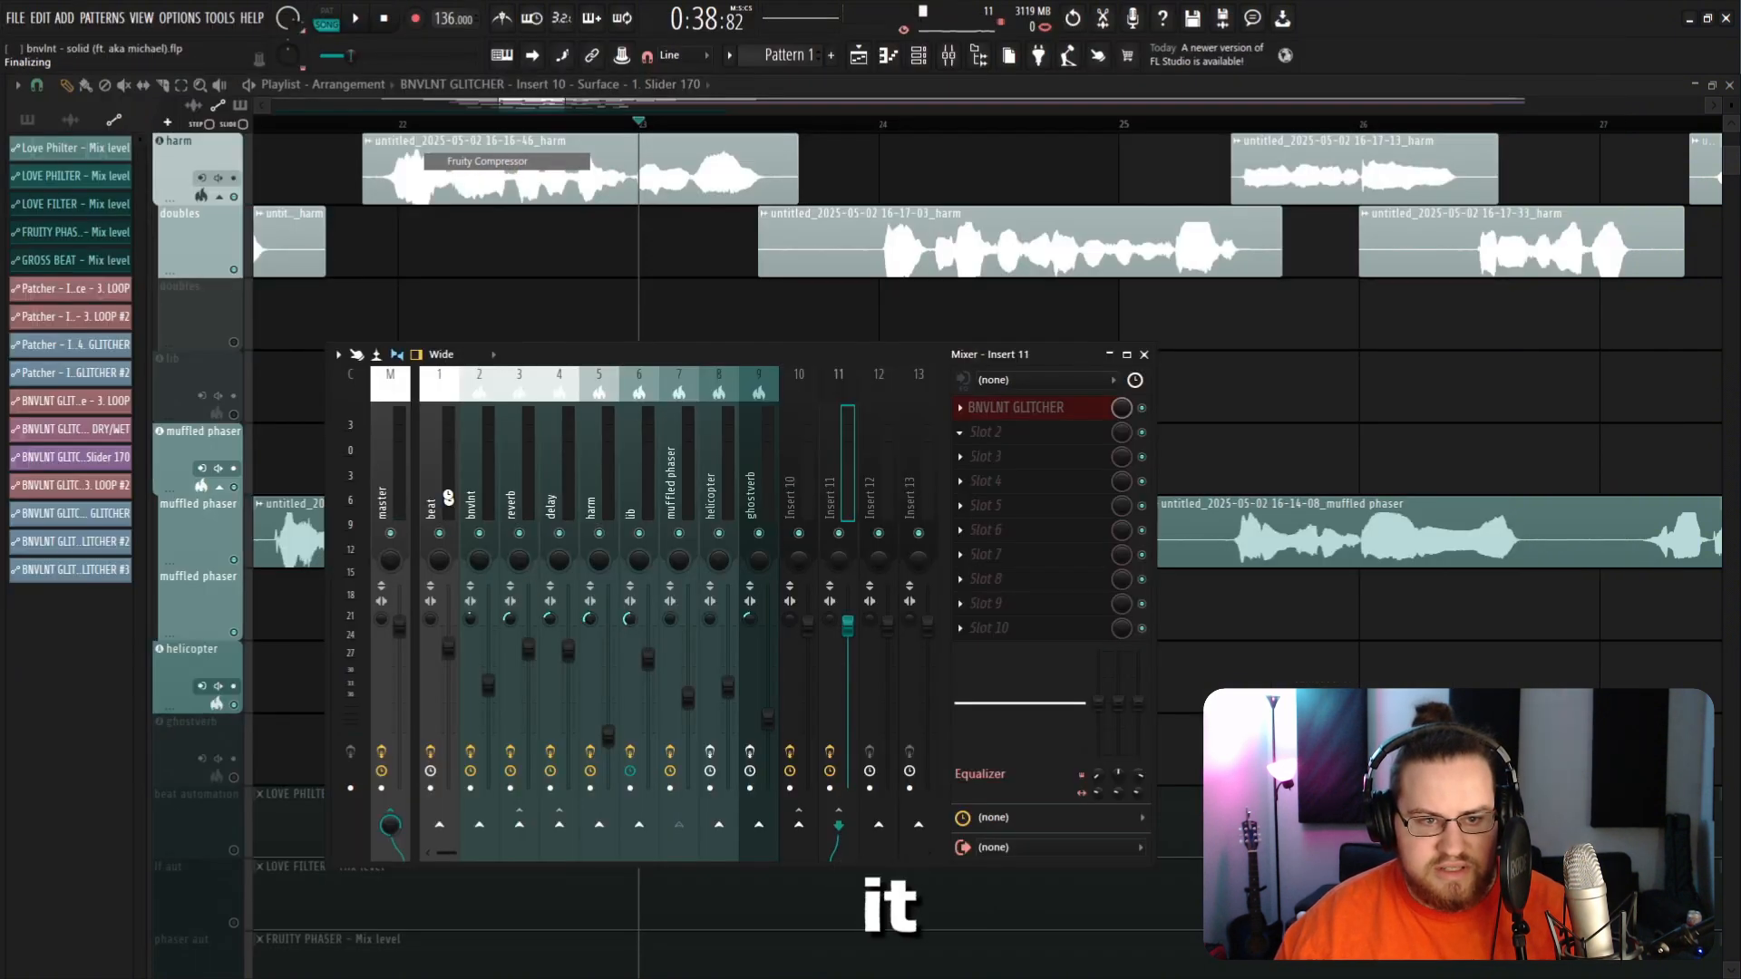
key(space)
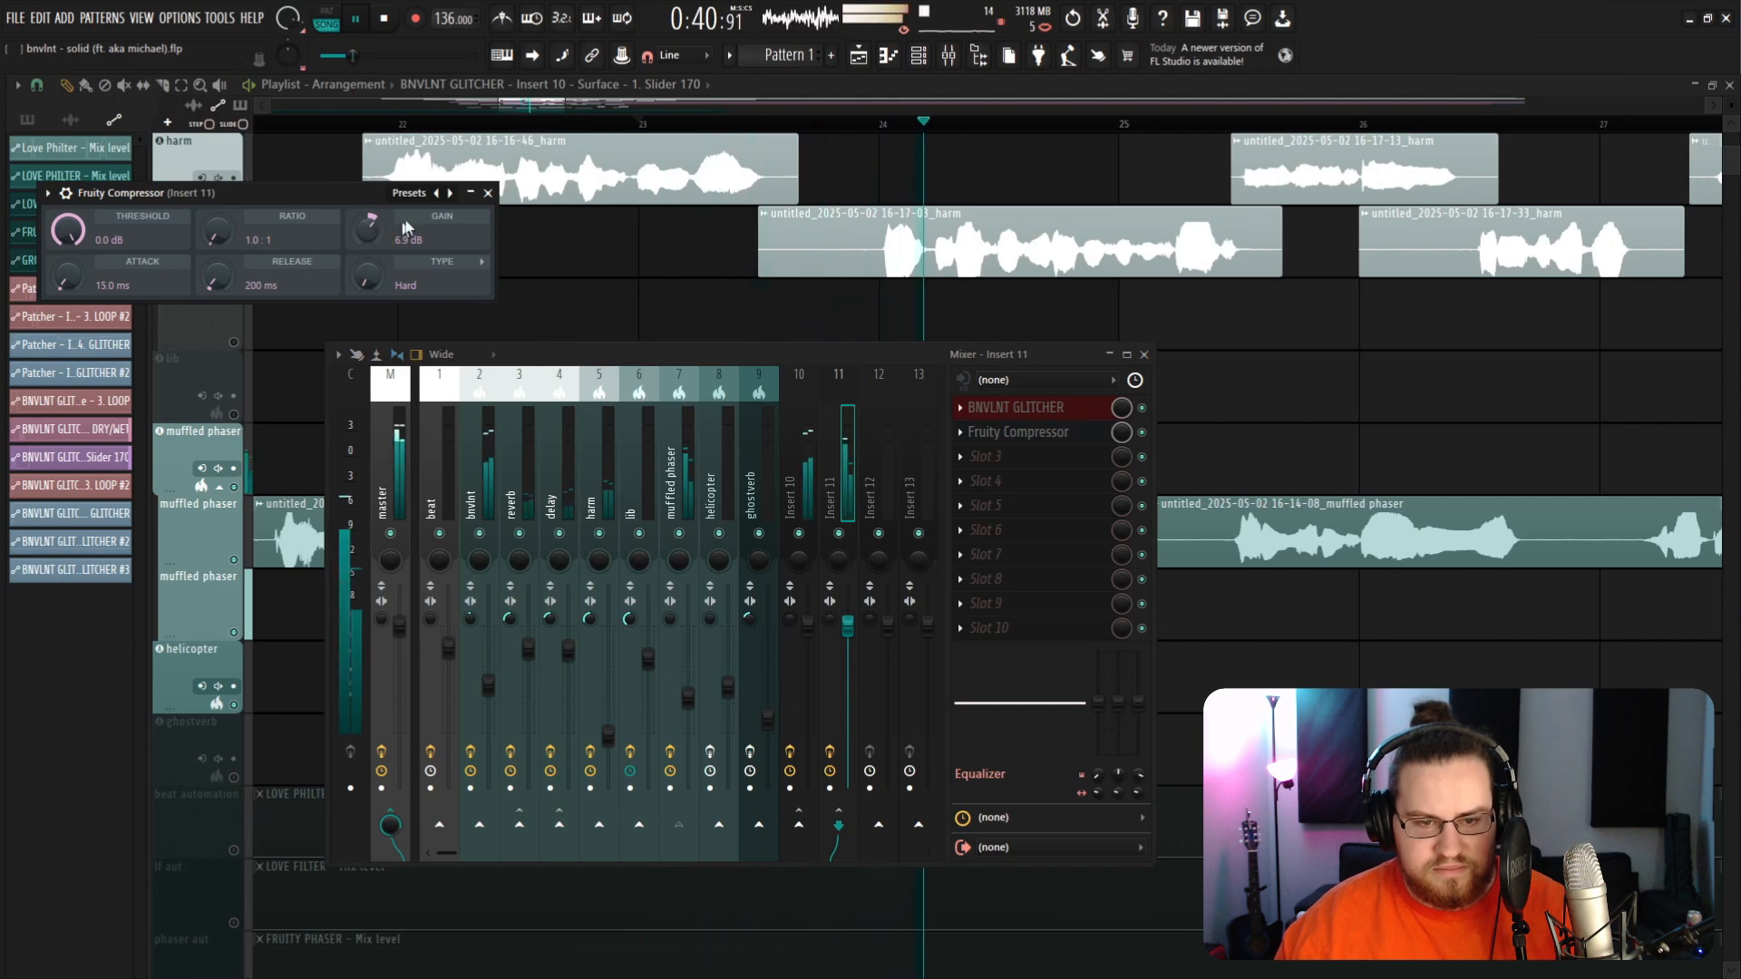
click(488, 193)
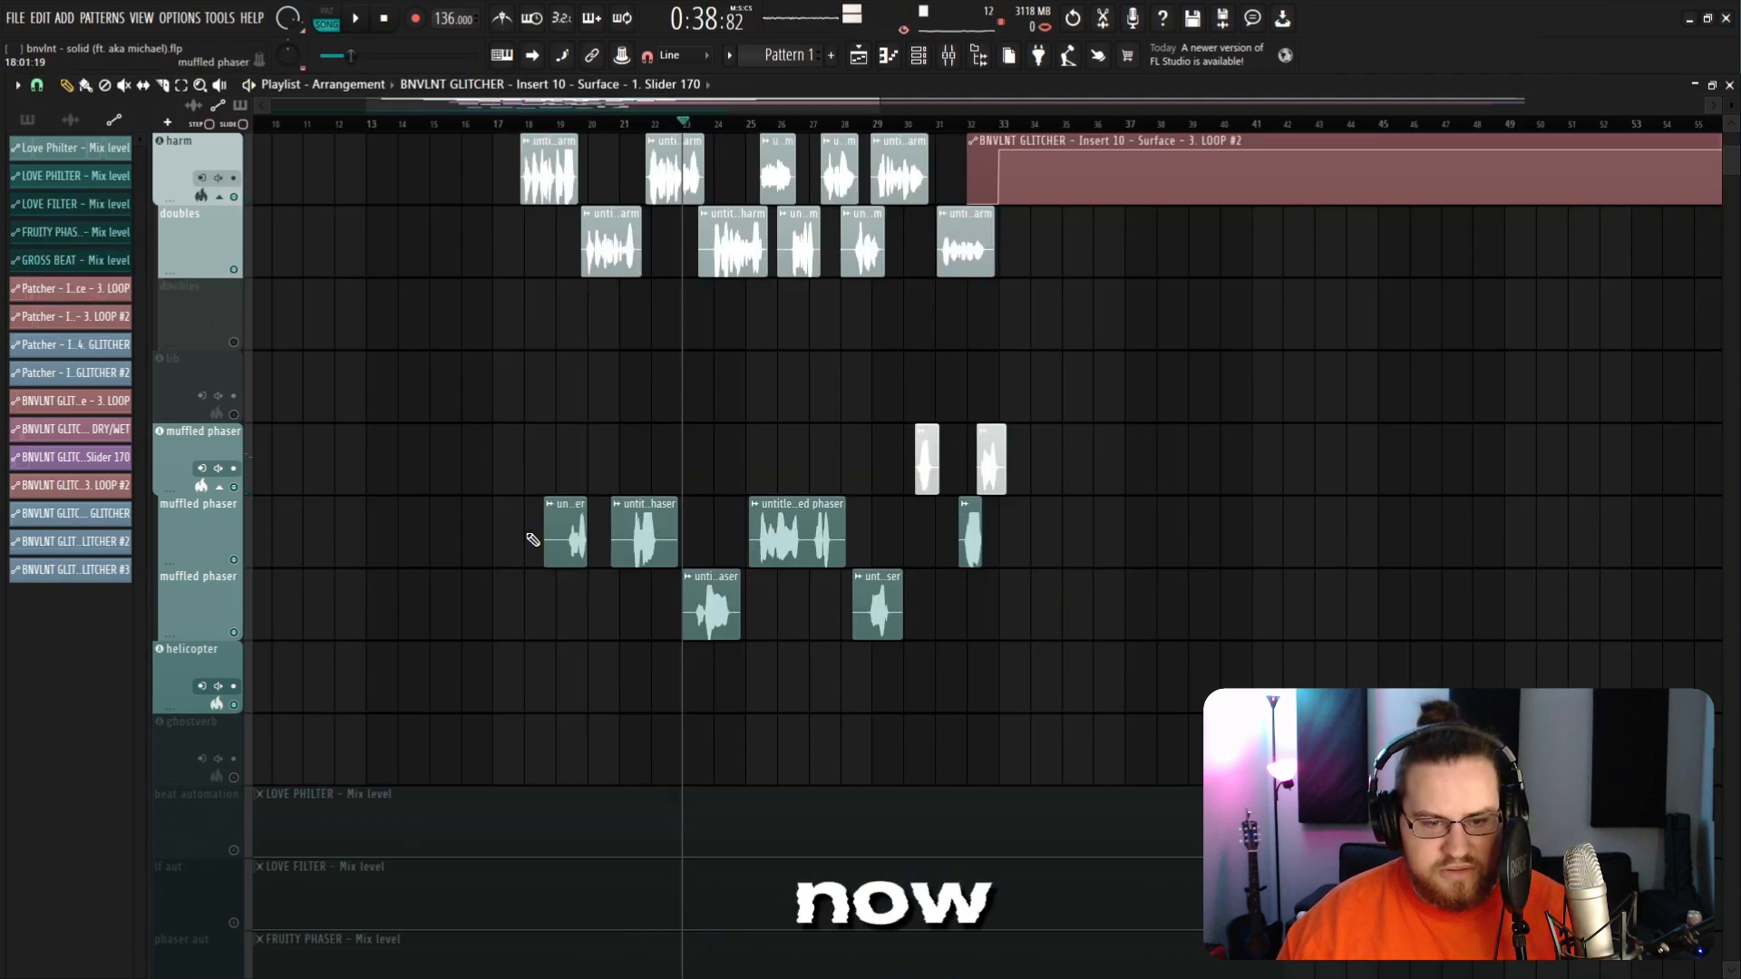
scroll(529, 540, up, 2)
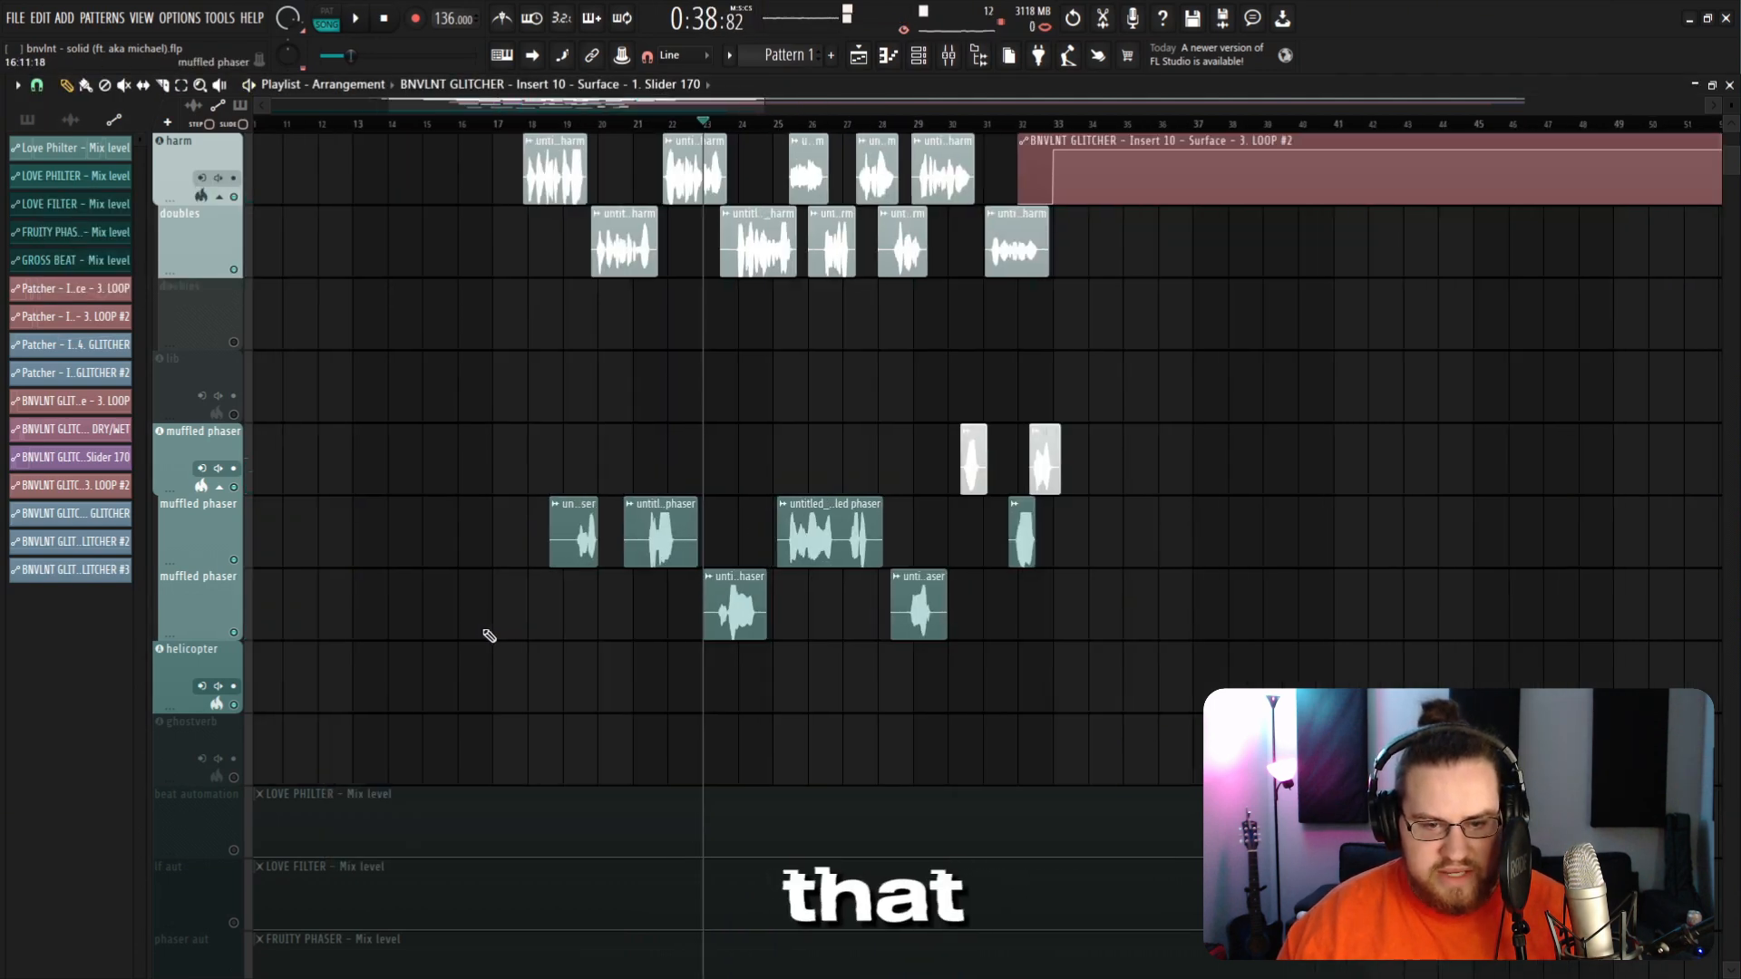
Step: Play back the arrangement from the glitched harmony section and review the vocal and automation tracks
scroll(1237, 550, down, 2)
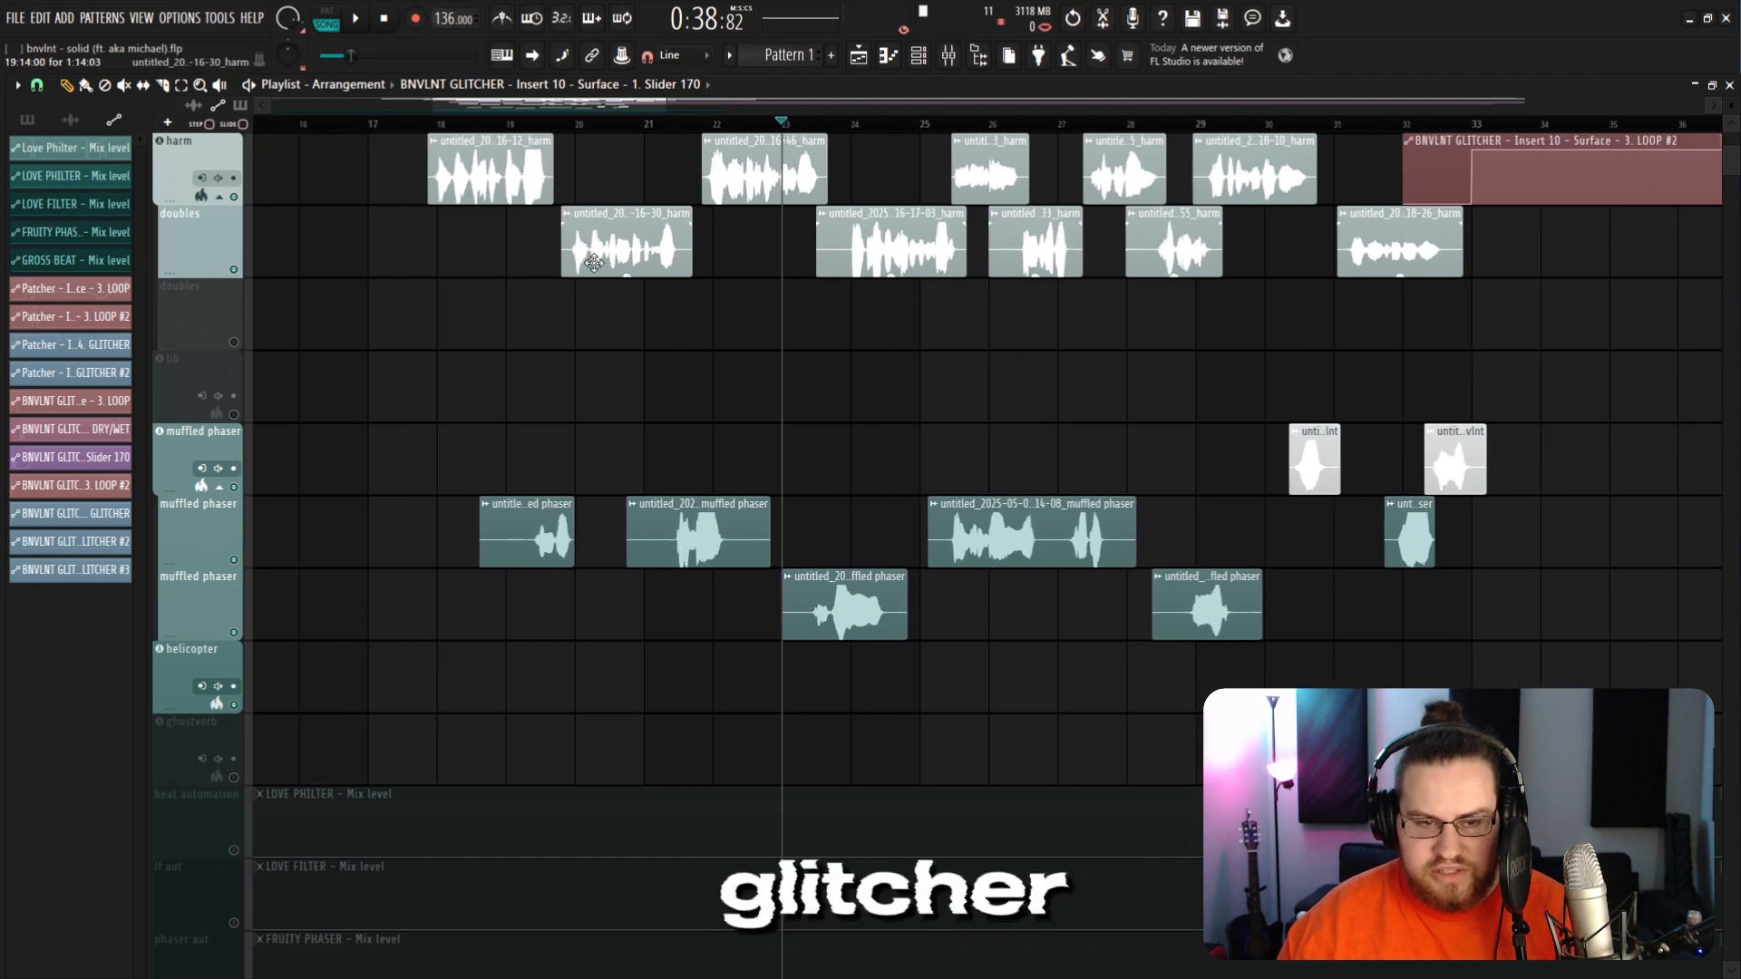
click(430, 127)
scroll(390, 508, up, 8)
scroll(529, 307, down, 4)
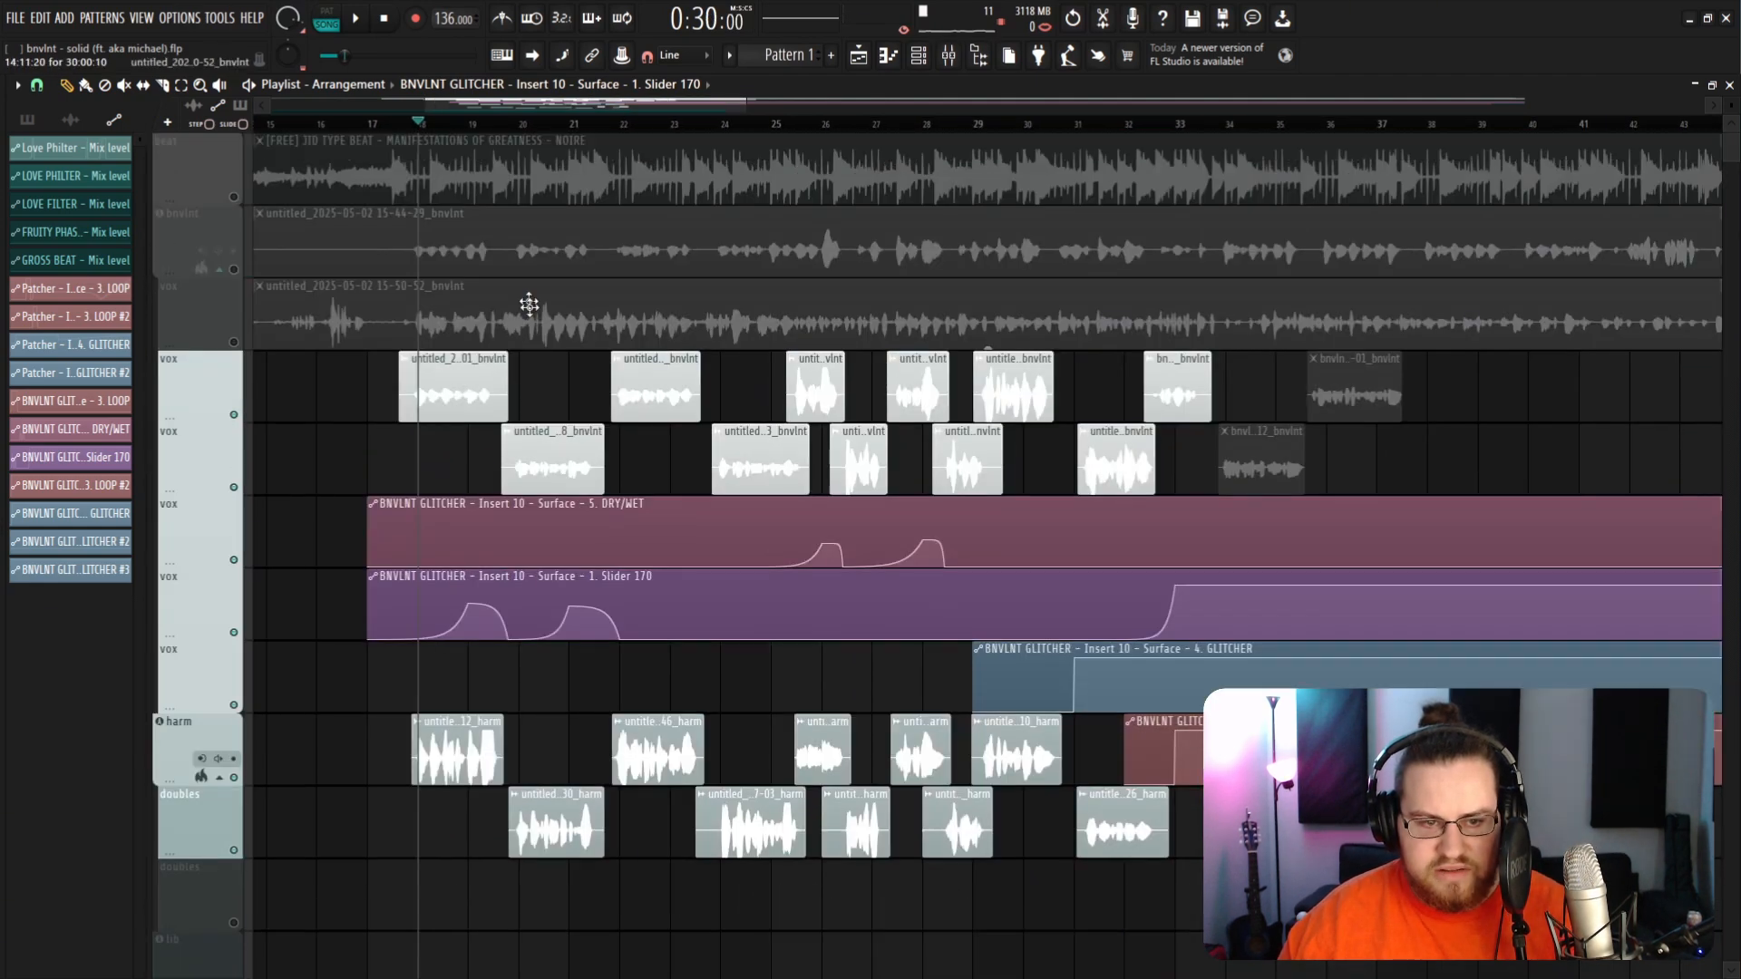
click(234, 197)
click(452, 125)
key(space)
scroll(457, 640, up, 4)
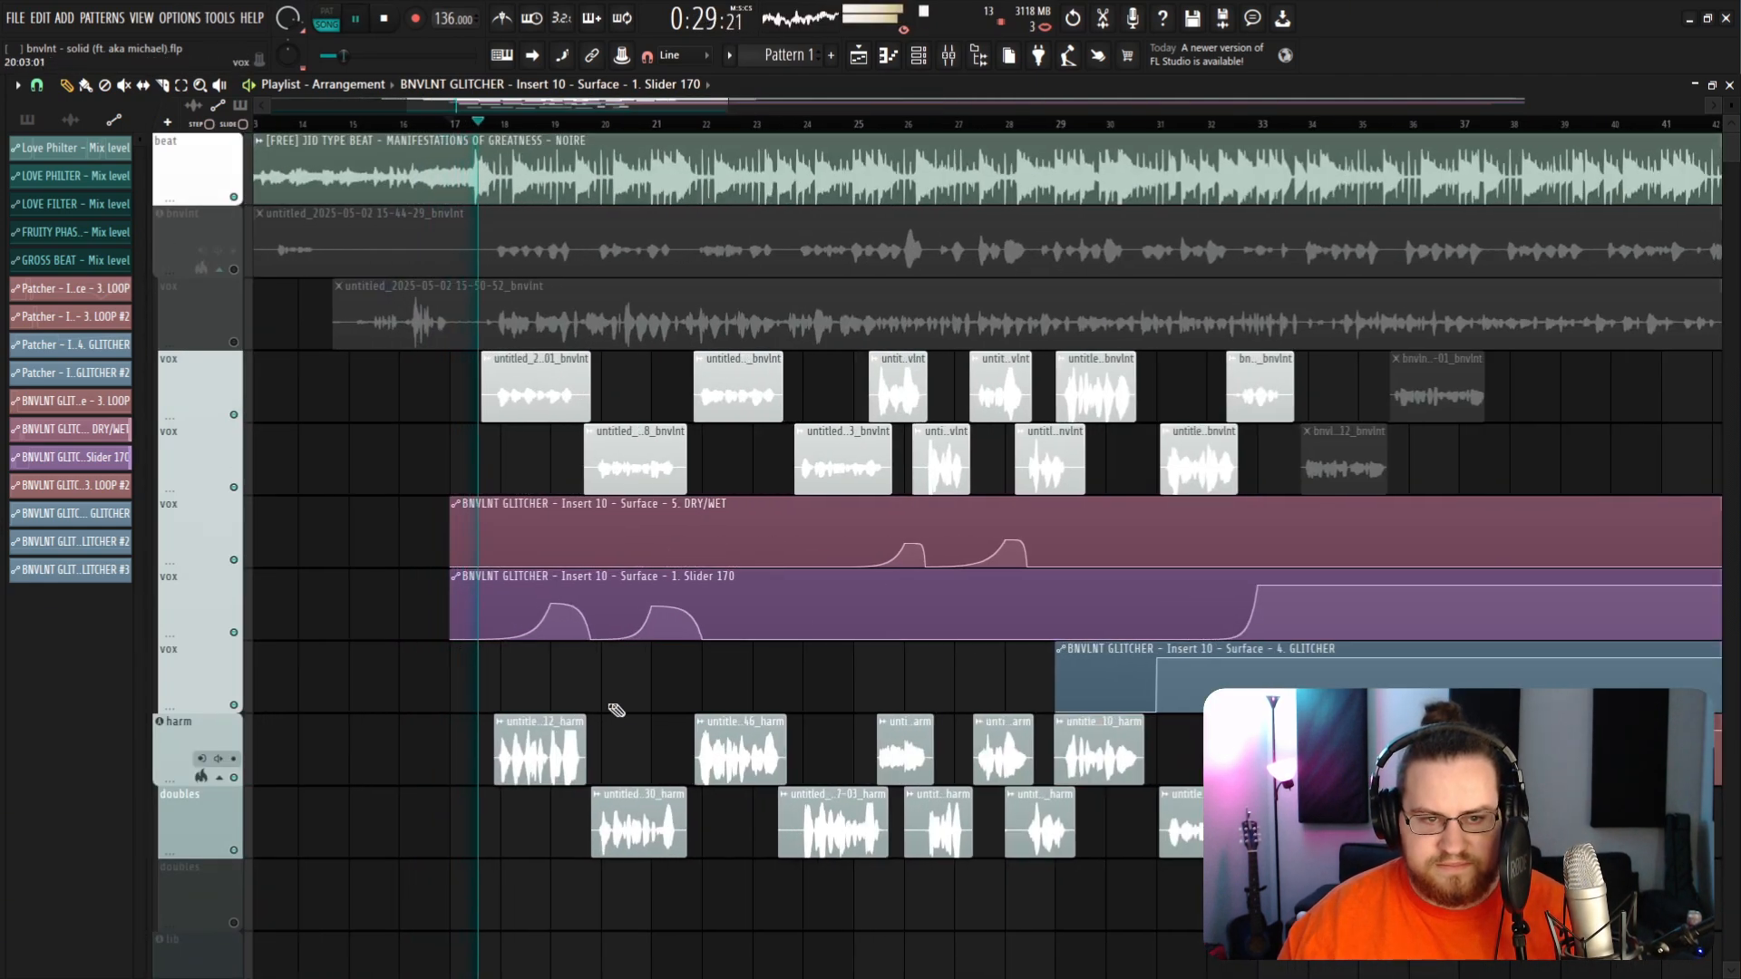
scroll(873, 717, down, 2)
scroll(758, 692, down, 5)
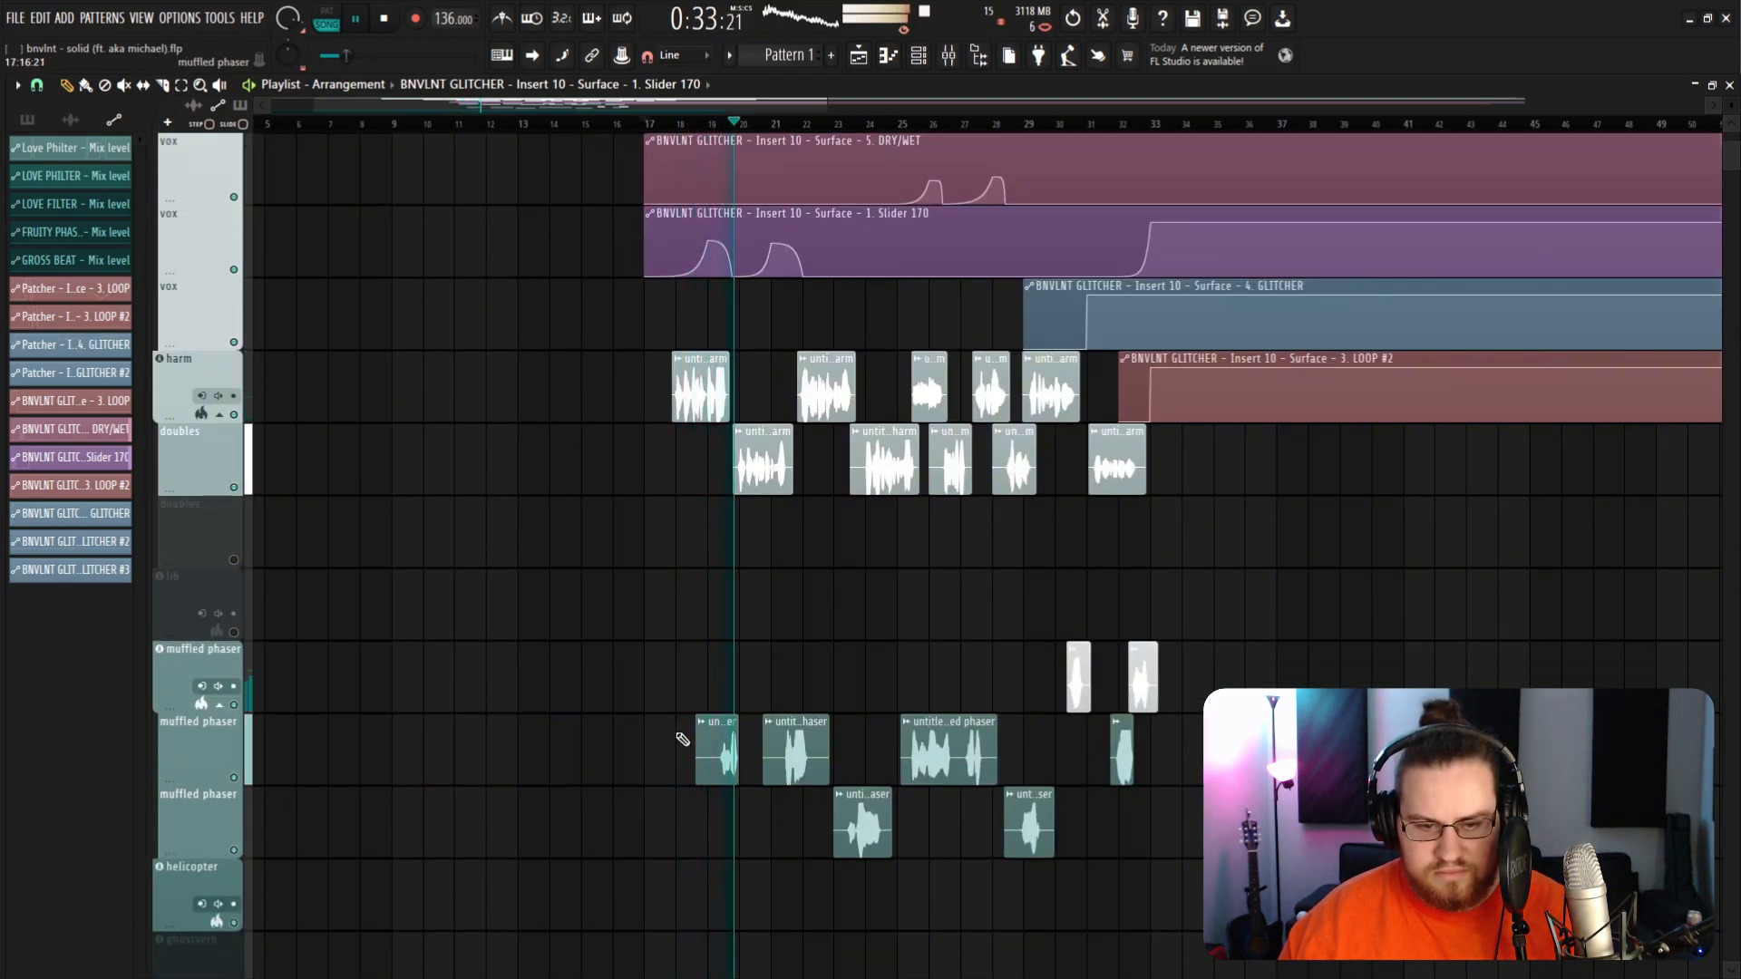
scroll(635, 731, down, 4)
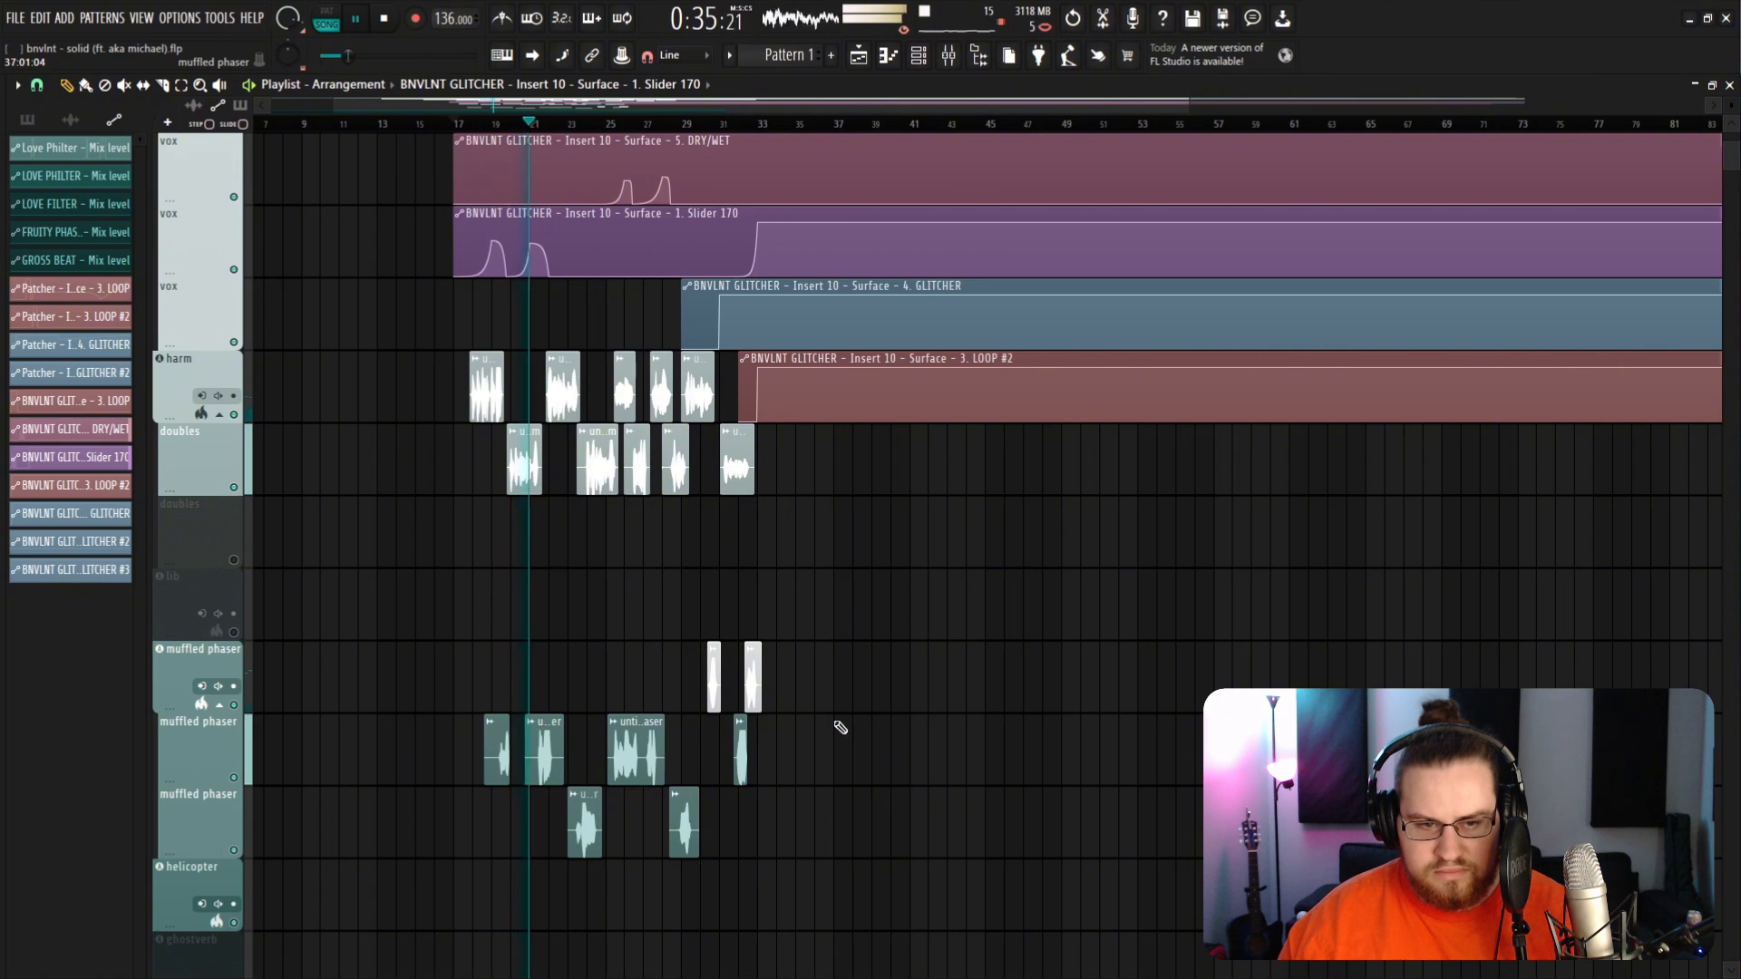
Step: Lower the volume fader of mixer insert 11 and close the mixer
key(F9)
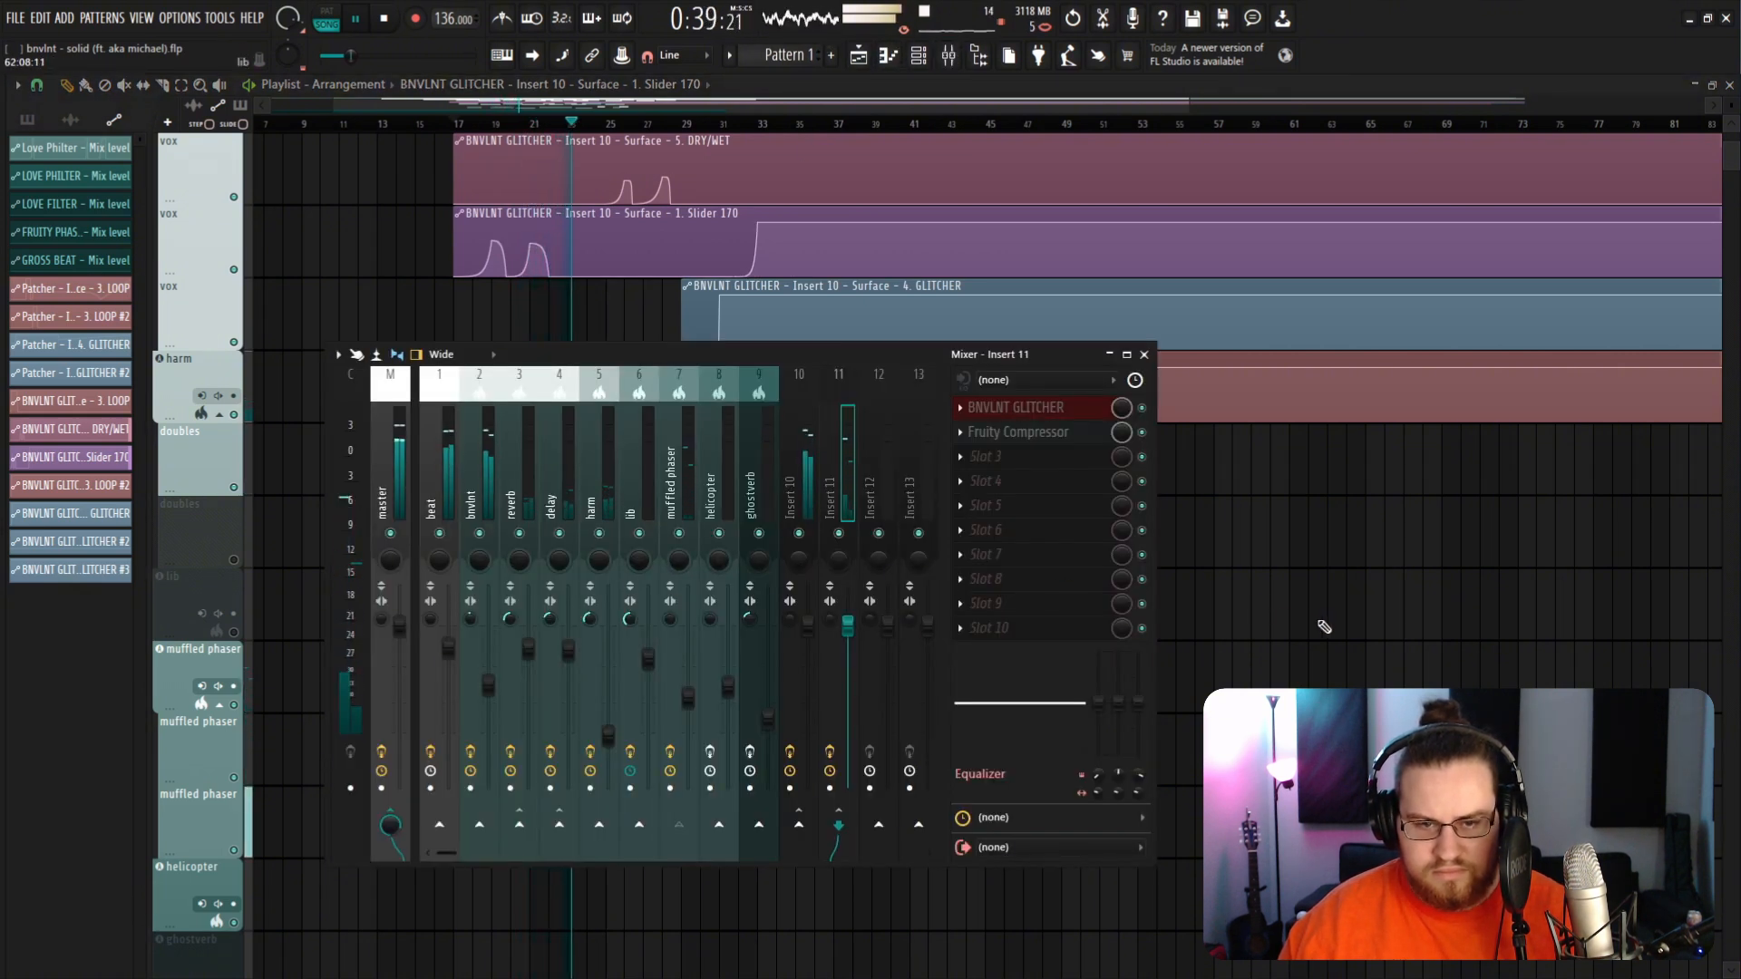
drag(856, 639, 856, 665)
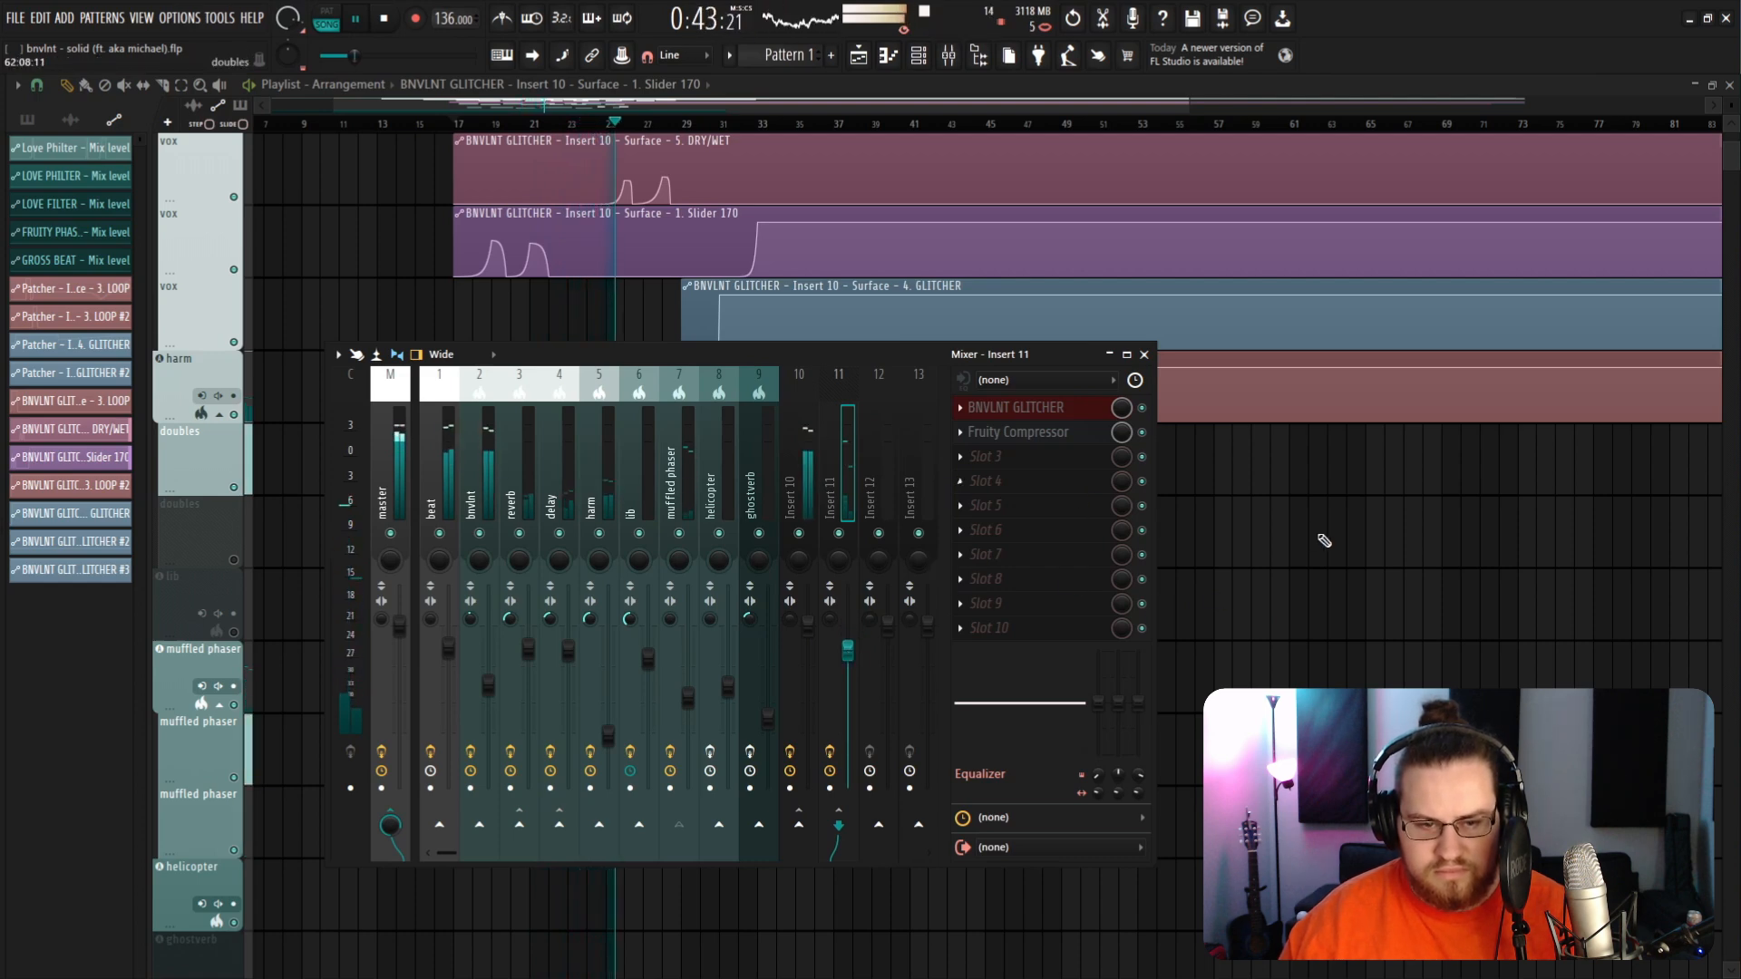
key(F9)
scroll(730, 710, down, 2)
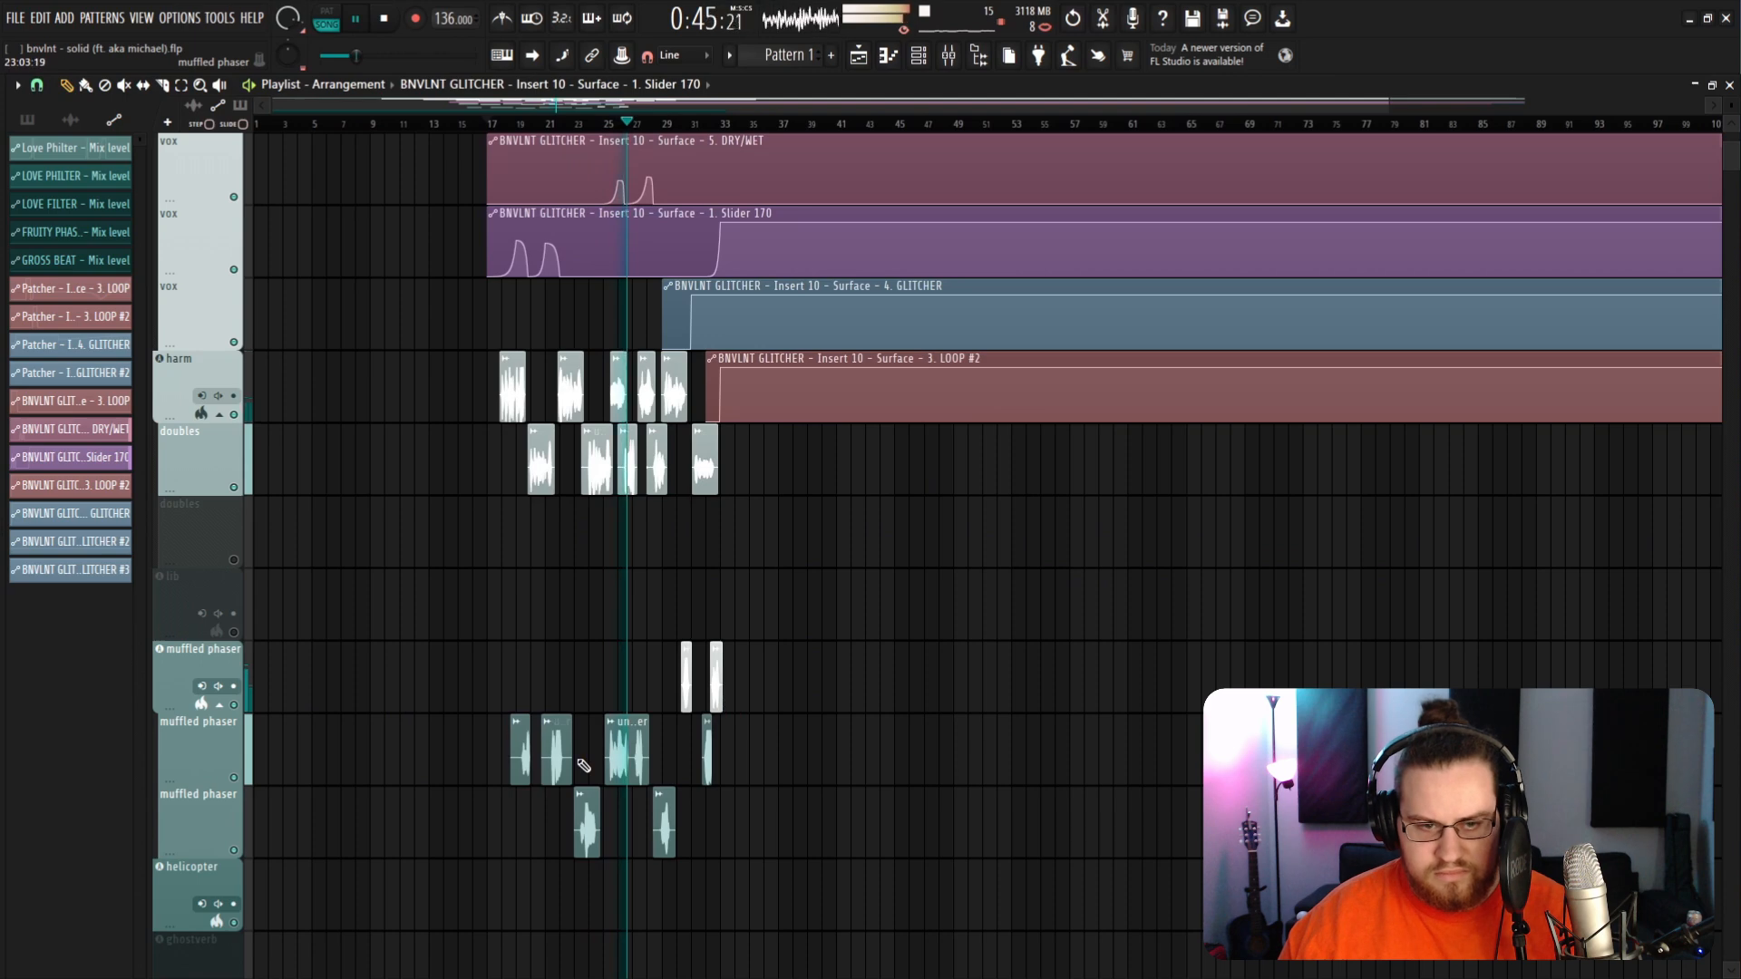
scroll(558, 778, up, 3)
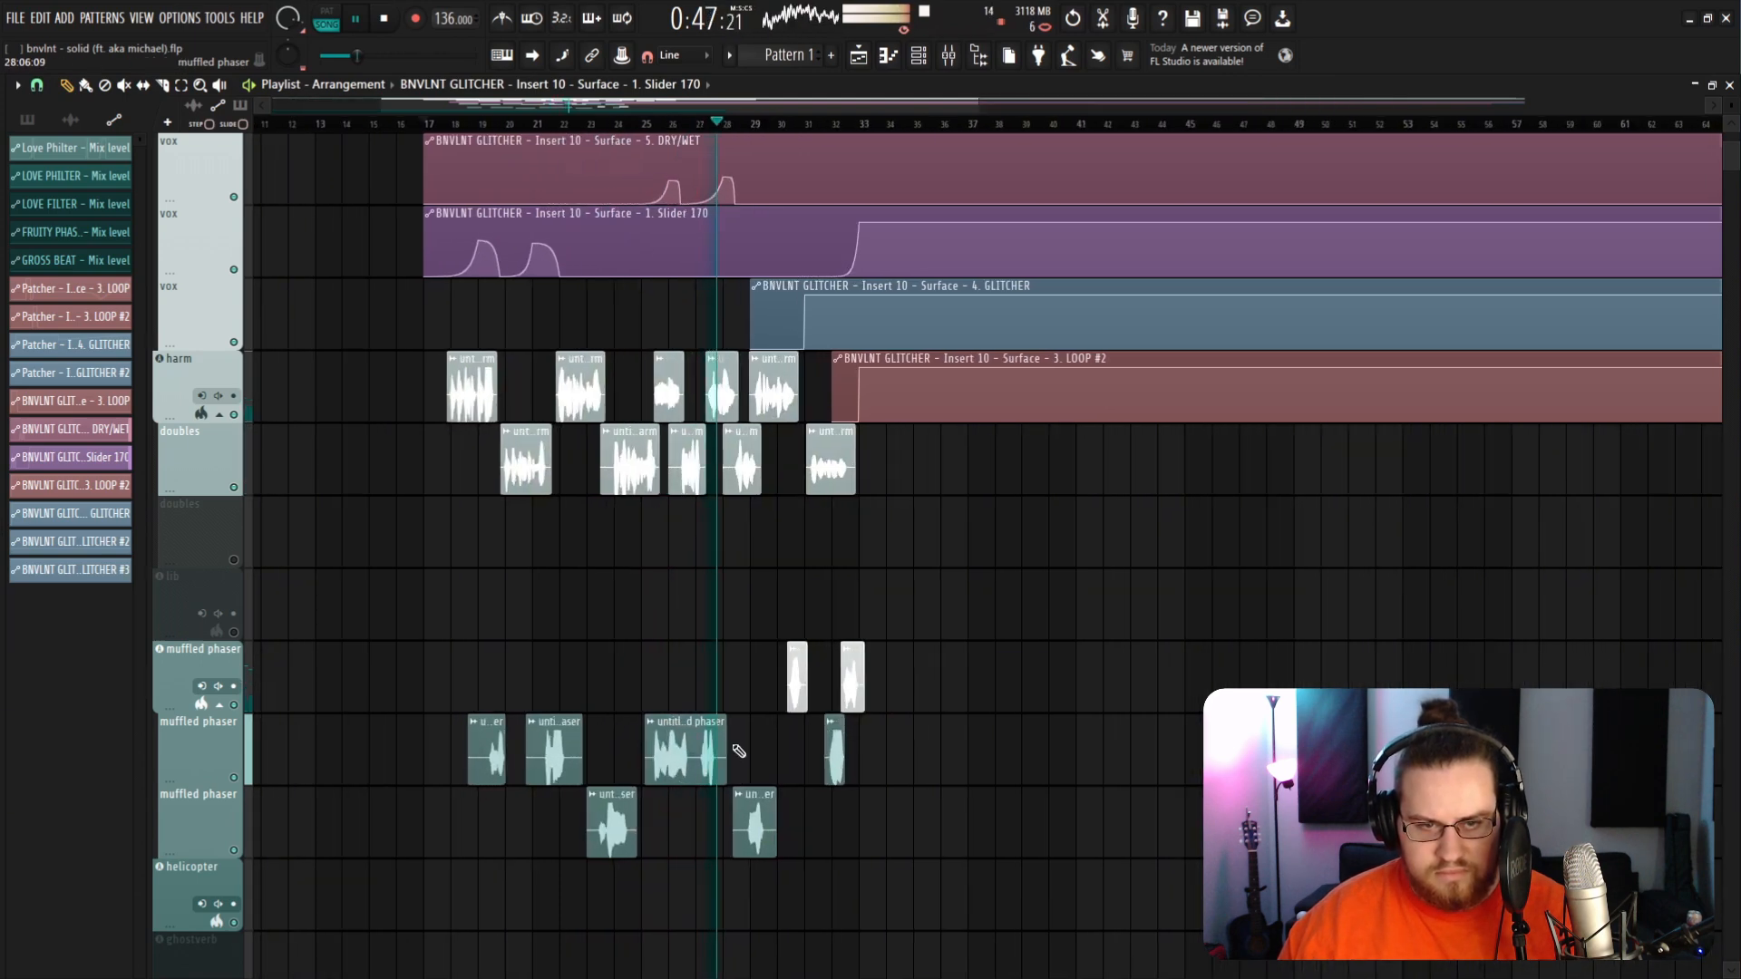
scroll(806, 755, up, 2)
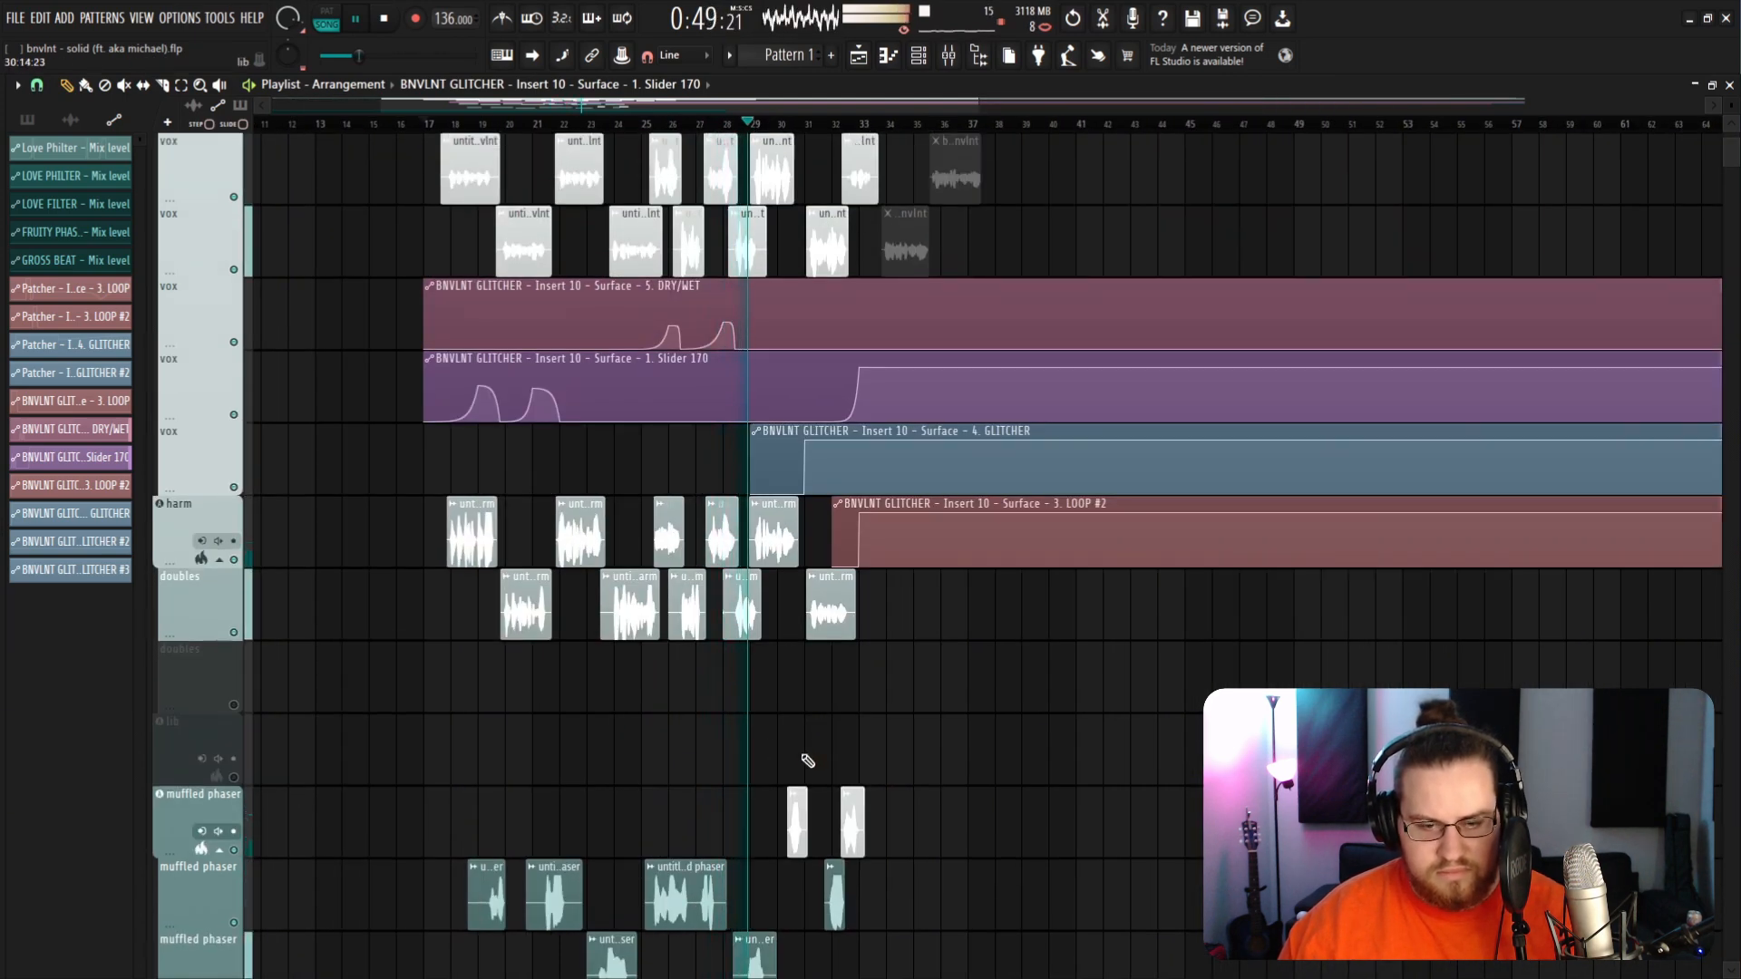
scroll(808, 761, up, 1)
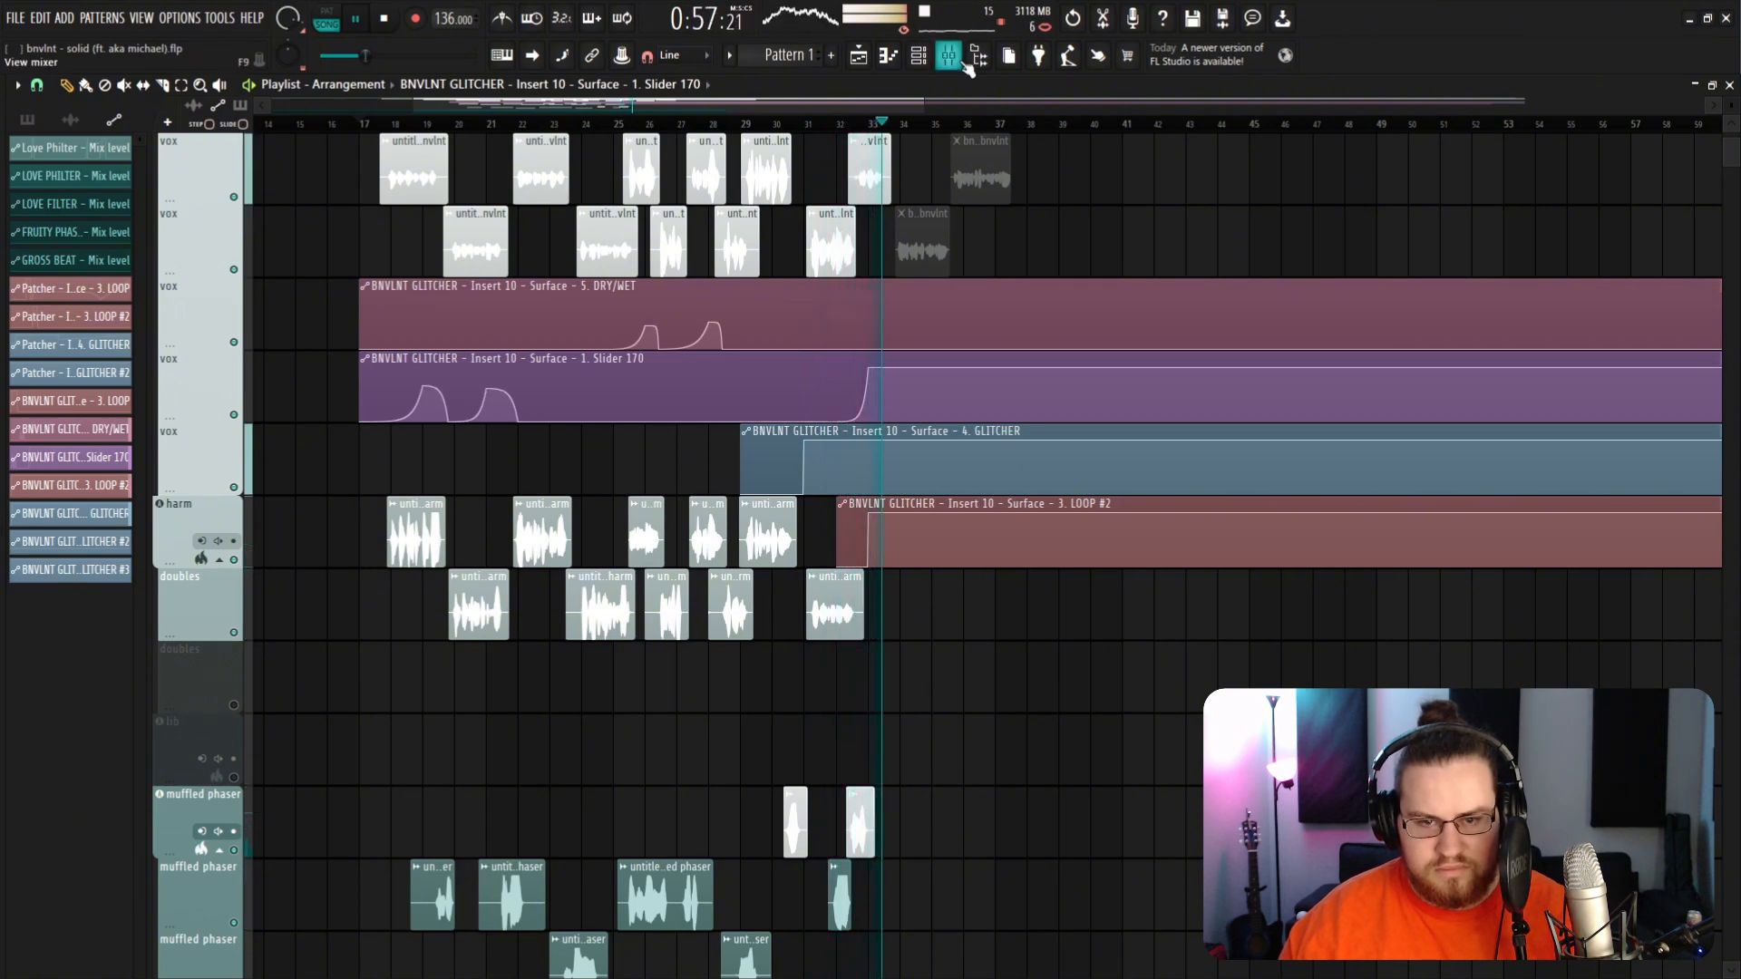
scroll(962, 435, up, 3)
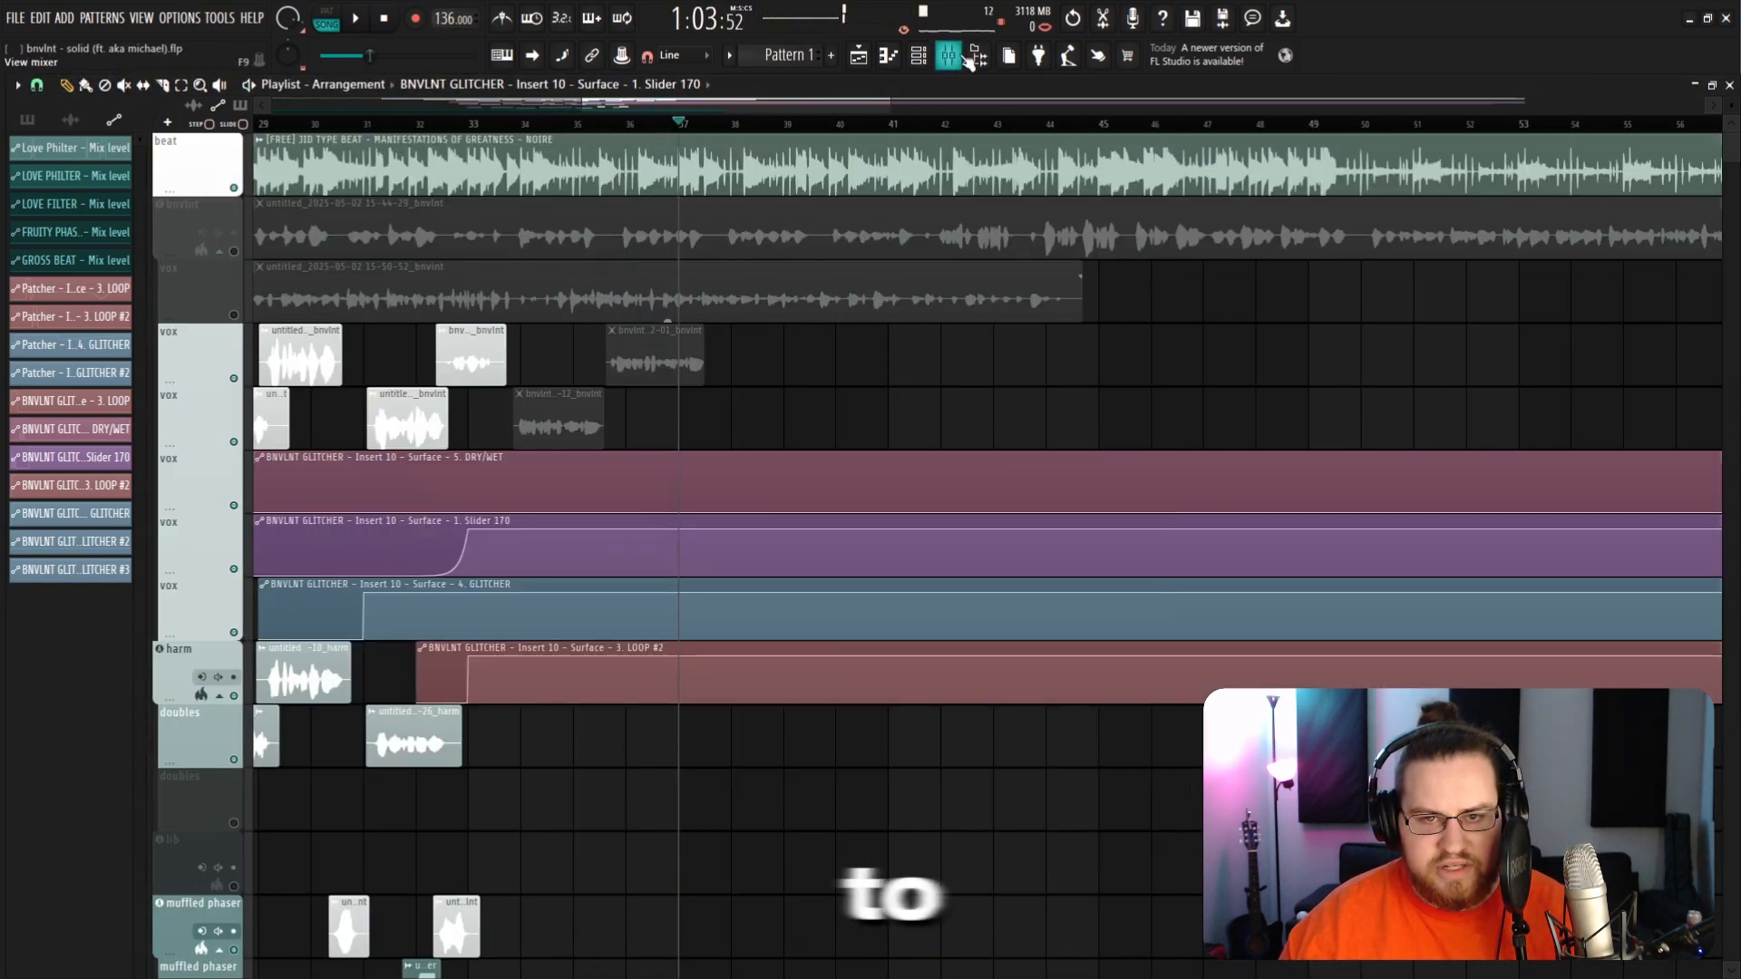
Step: Replace Gross Beat in slot 3 of the master track with the BNVLNT GLITCHER preset file from the NEW PLUGIN folder
key(F9)
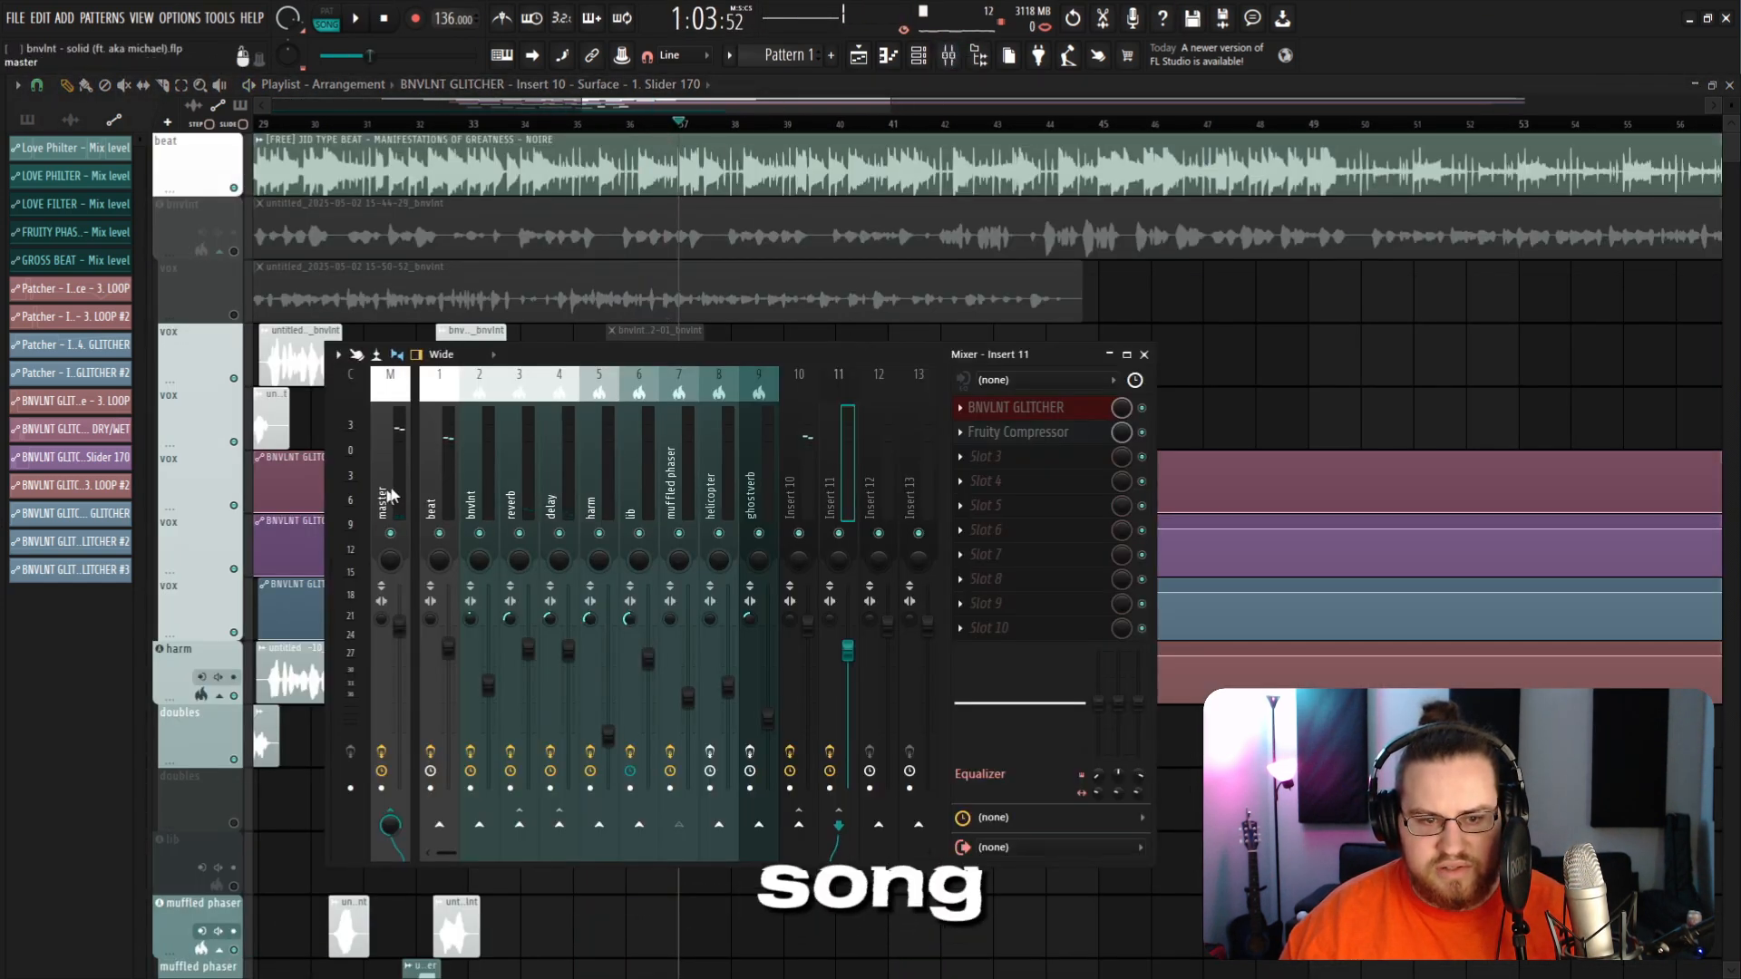
click(390, 494)
right_click(1036, 482)
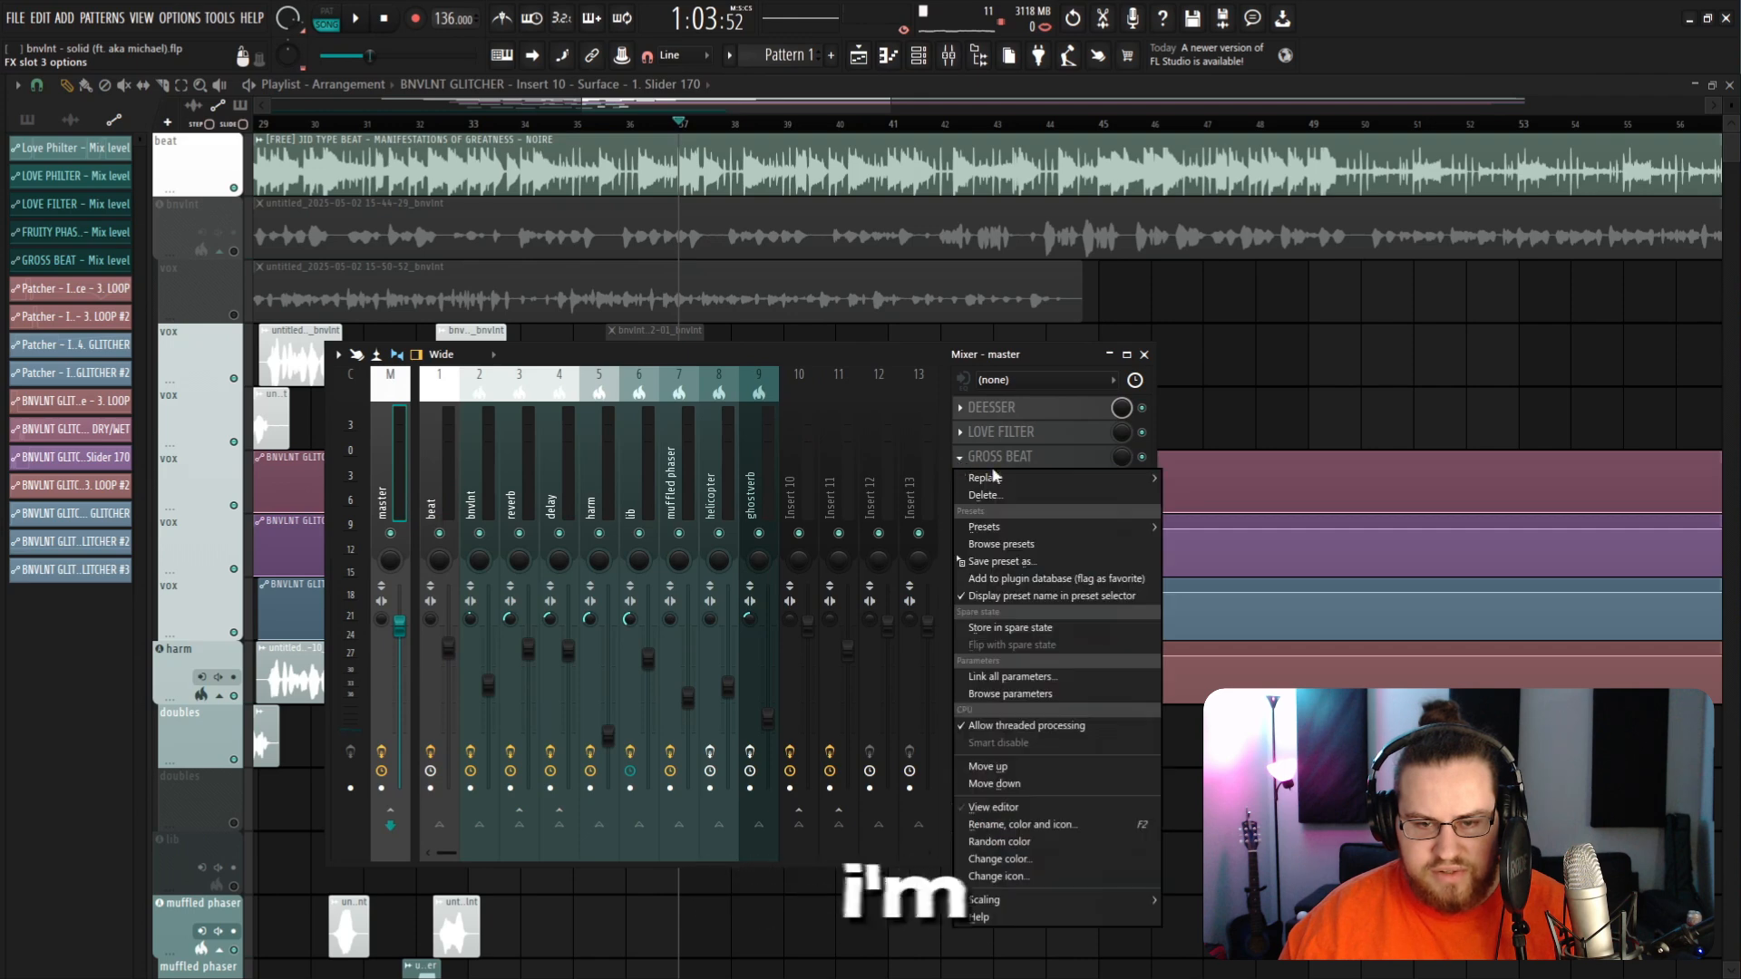
click(1030, 501)
click(926, 557)
key(alt+Tab)
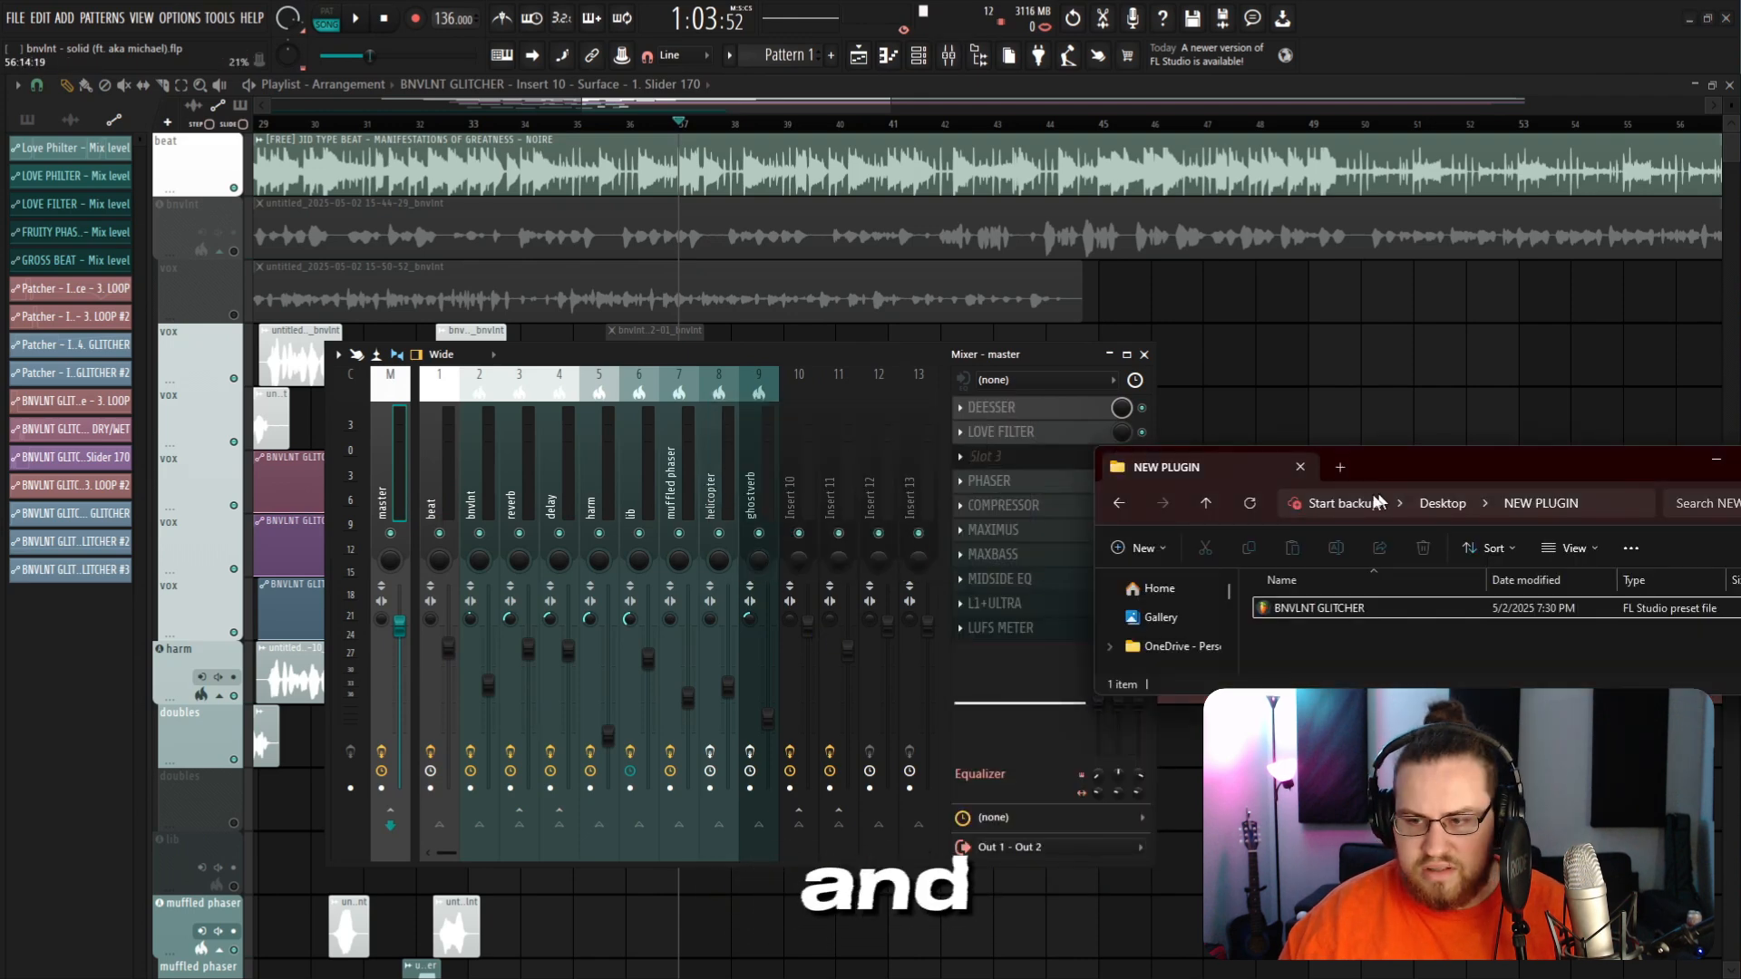
drag(1399, 466, 1450, 446)
drag(1426, 599, 1015, 456)
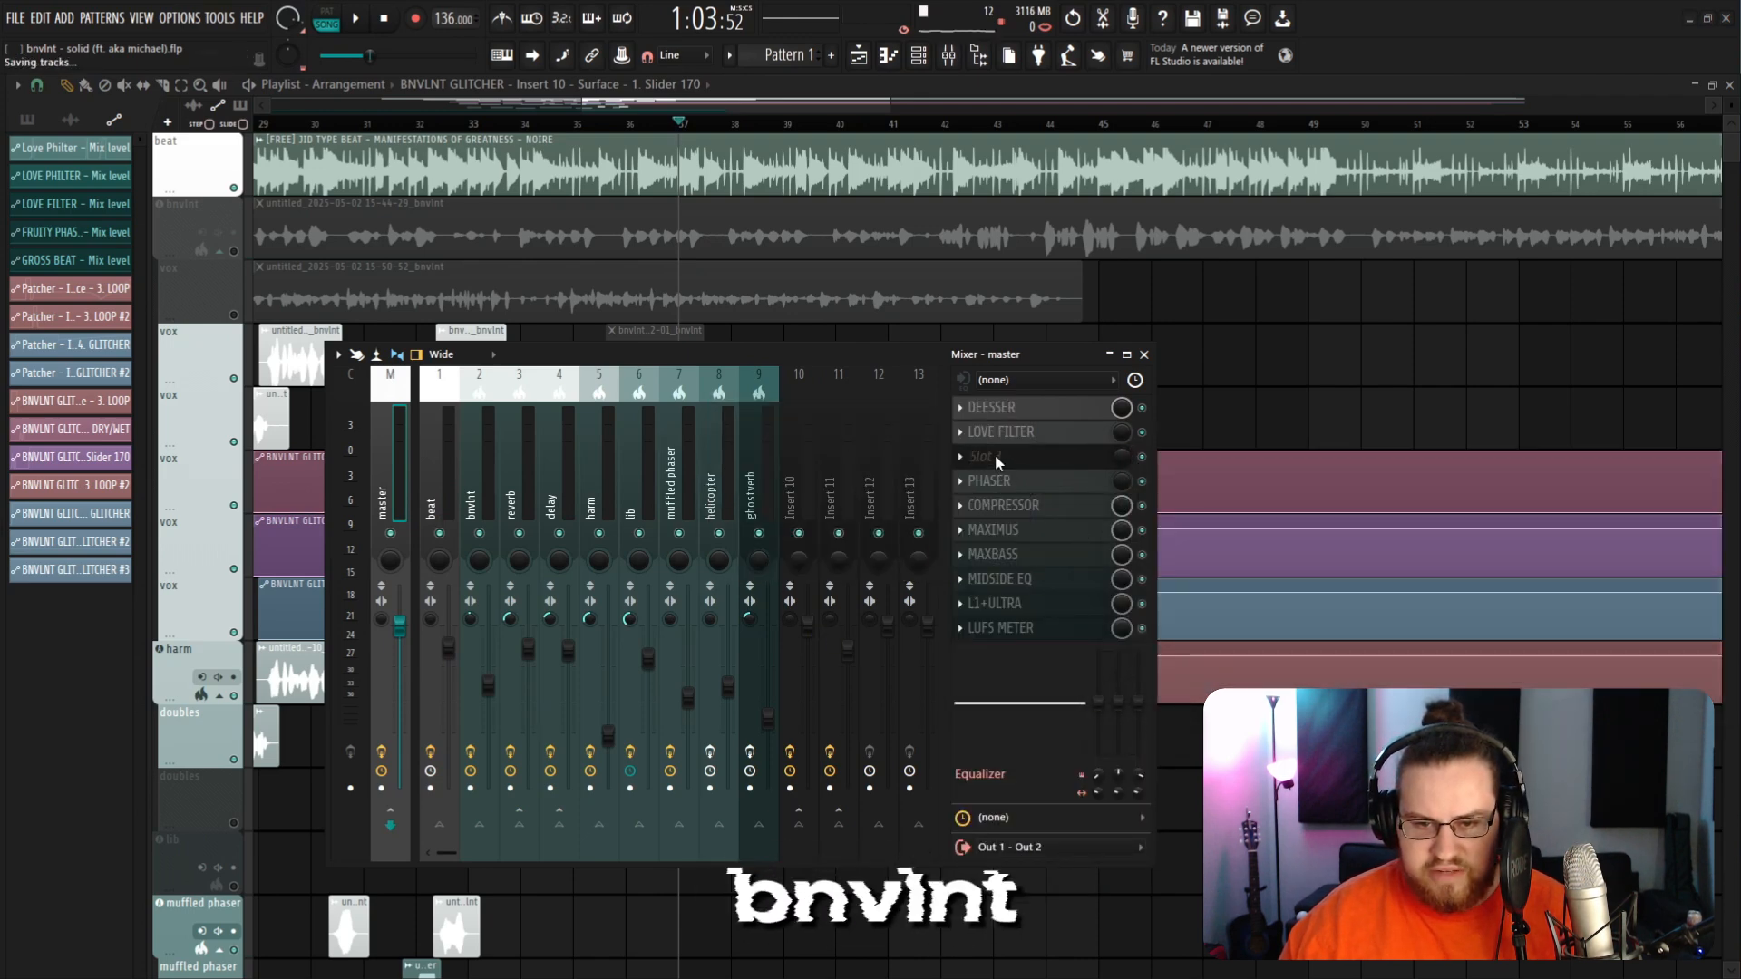
Step: Create an automation clip for the master GLITCHER's mix level and raise its second point
right_click(1123, 459)
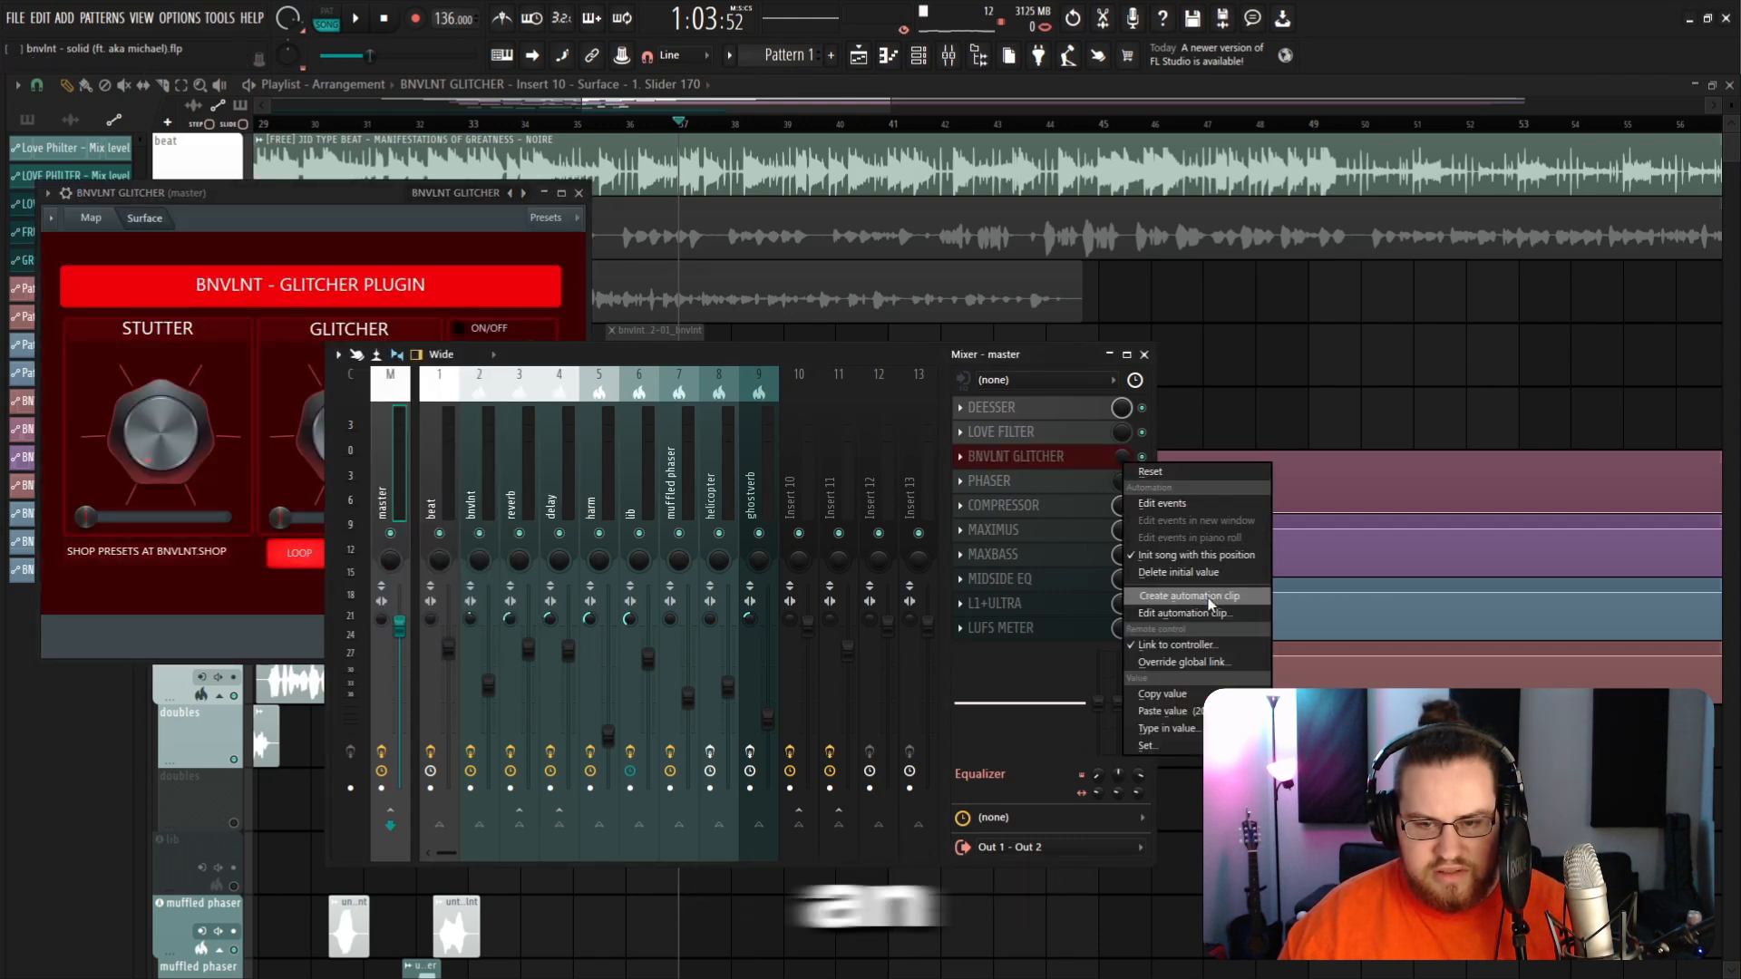
click(1197, 596)
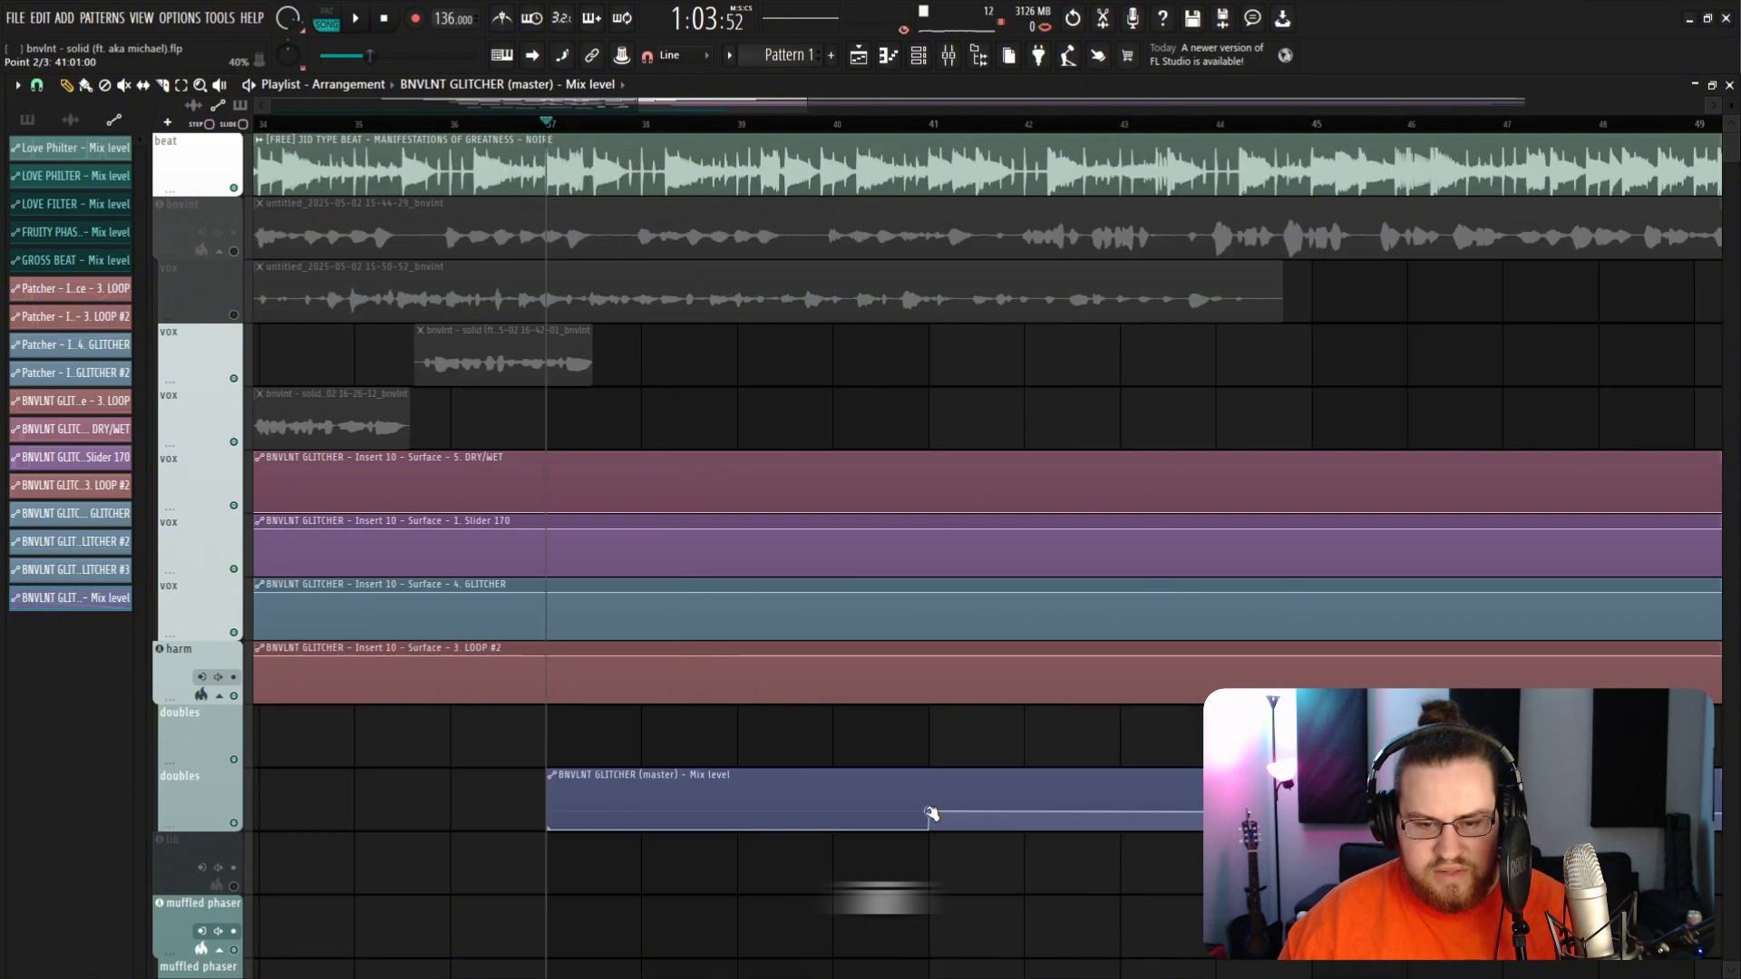
drag(933, 809, 929, 786)
Step: Open the master GLITCHER plugin to inspect it, then close the plugin and the mixer
scroll(1036, 807, down, 3)
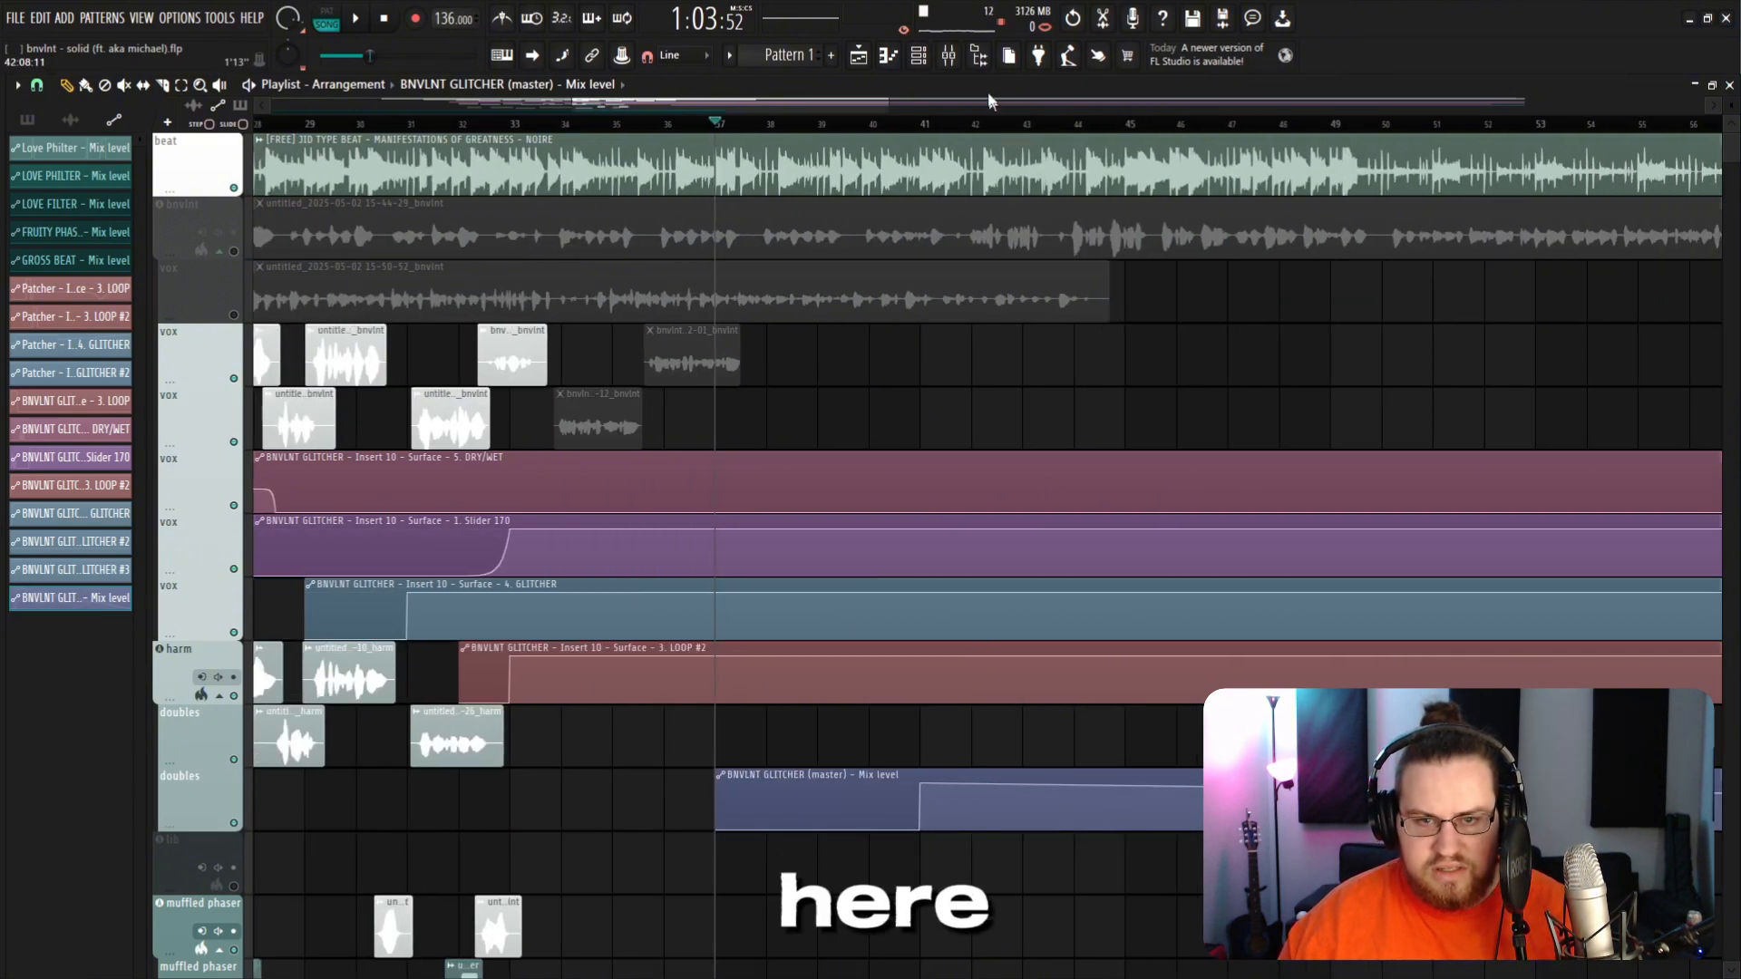
click(948, 55)
click(1070, 456)
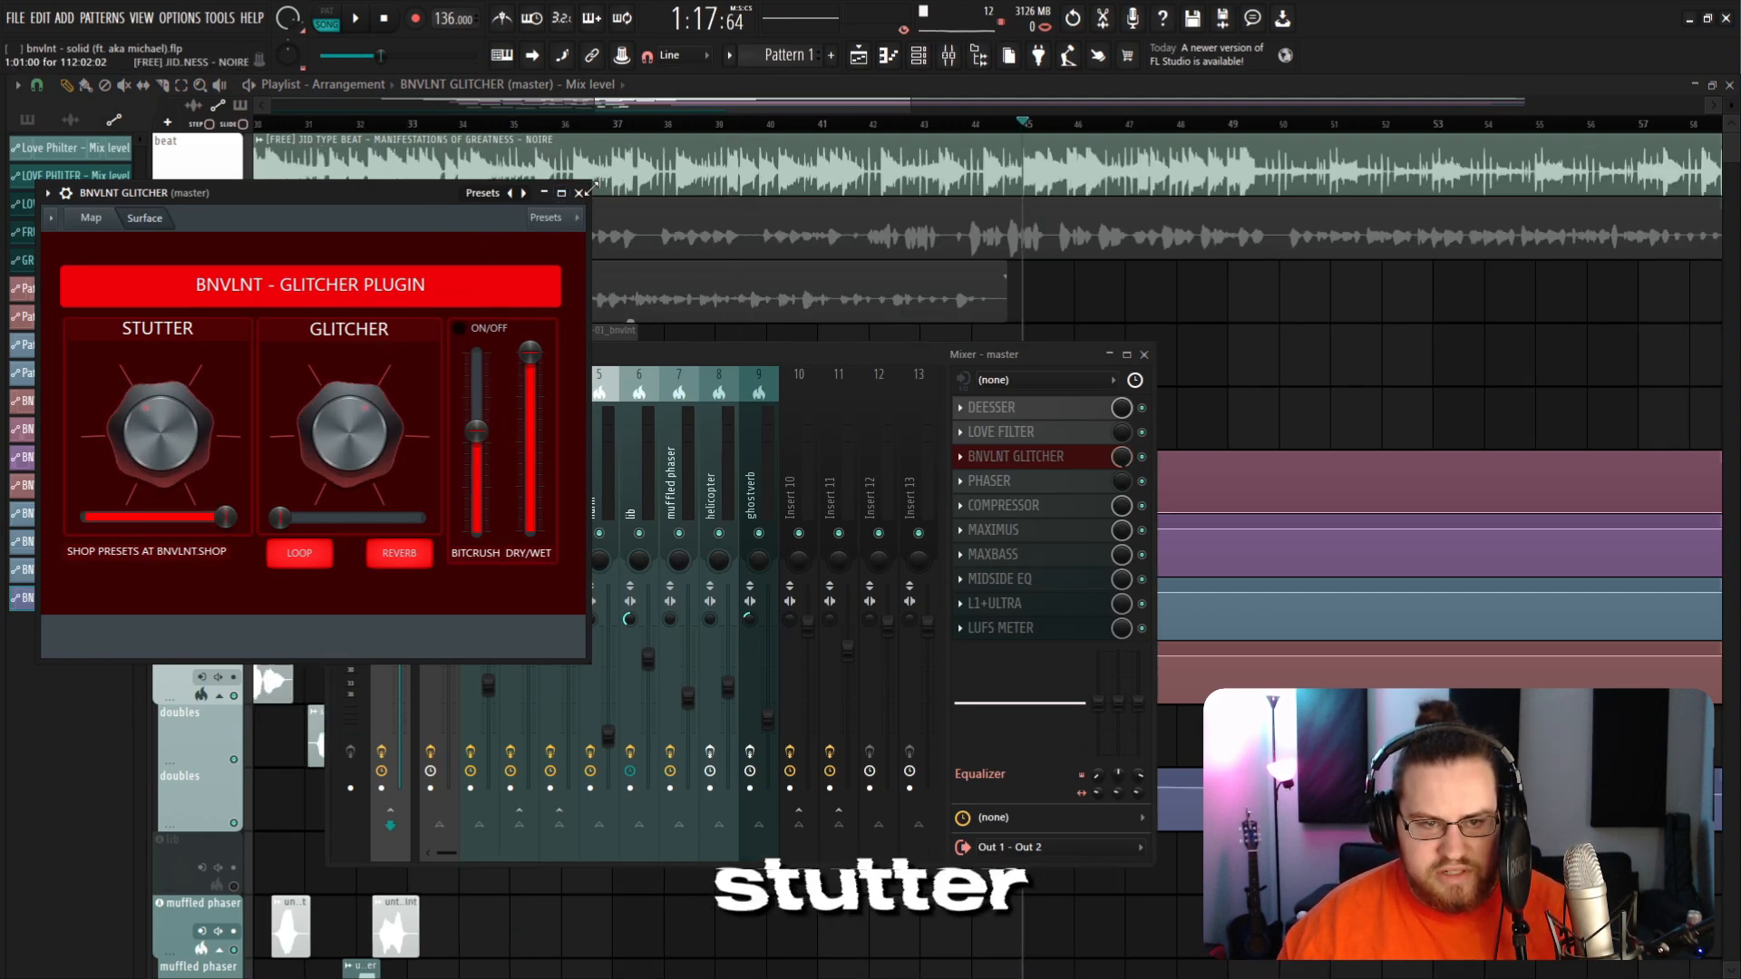
click(578, 192)
click(1144, 354)
Step: Curve the master Volume automation clip down into a fade-out and move the GLITCHER mix level rise earlier
scroll(1163, 351, down, 5)
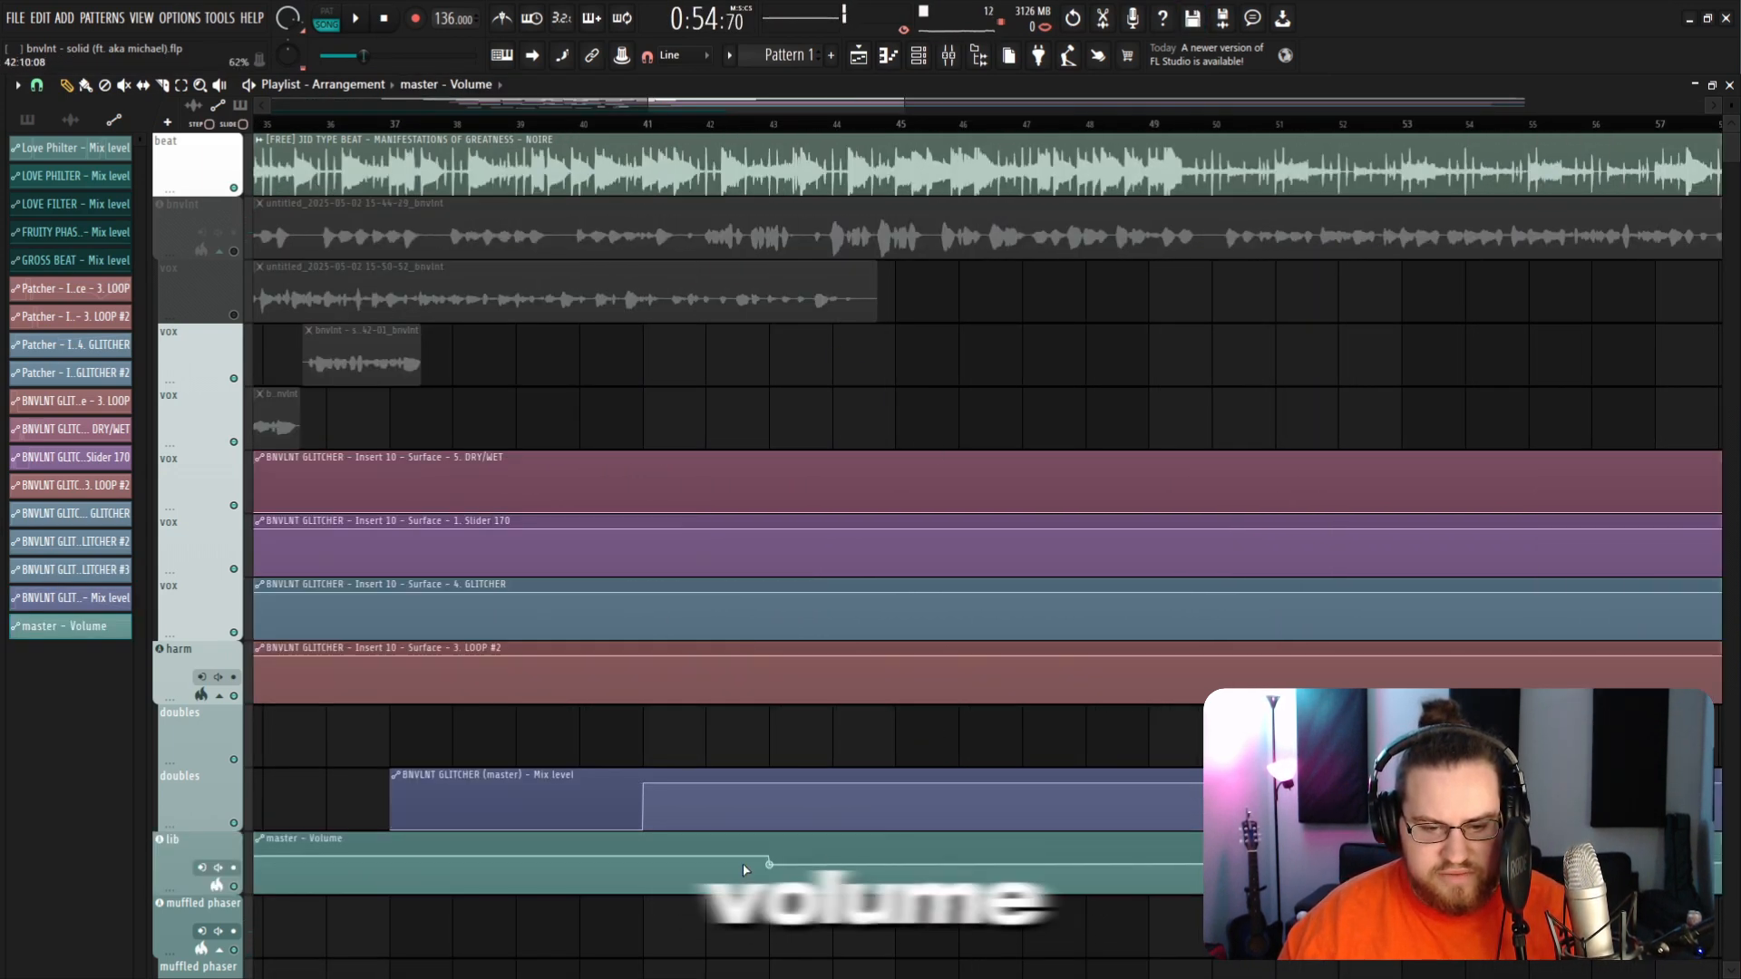
right_click(895, 856)
drag(899, 858, 914, 910)
right_click(913, 910)
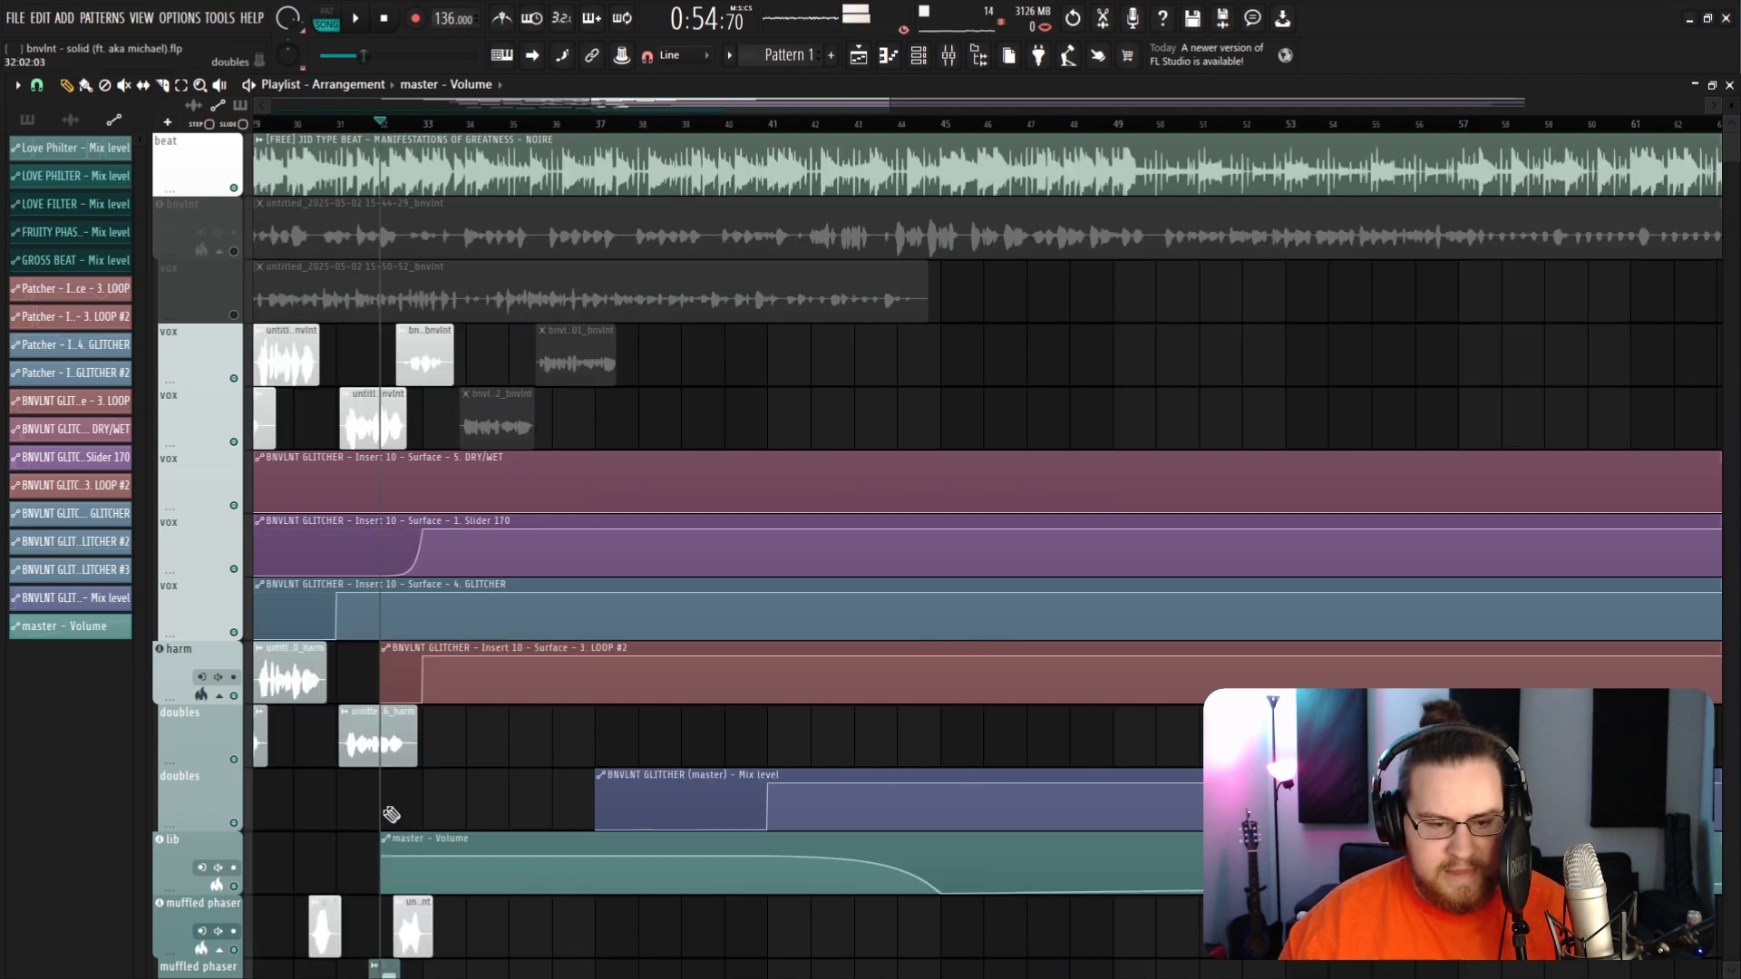
drag(663, 786, 507, 785)
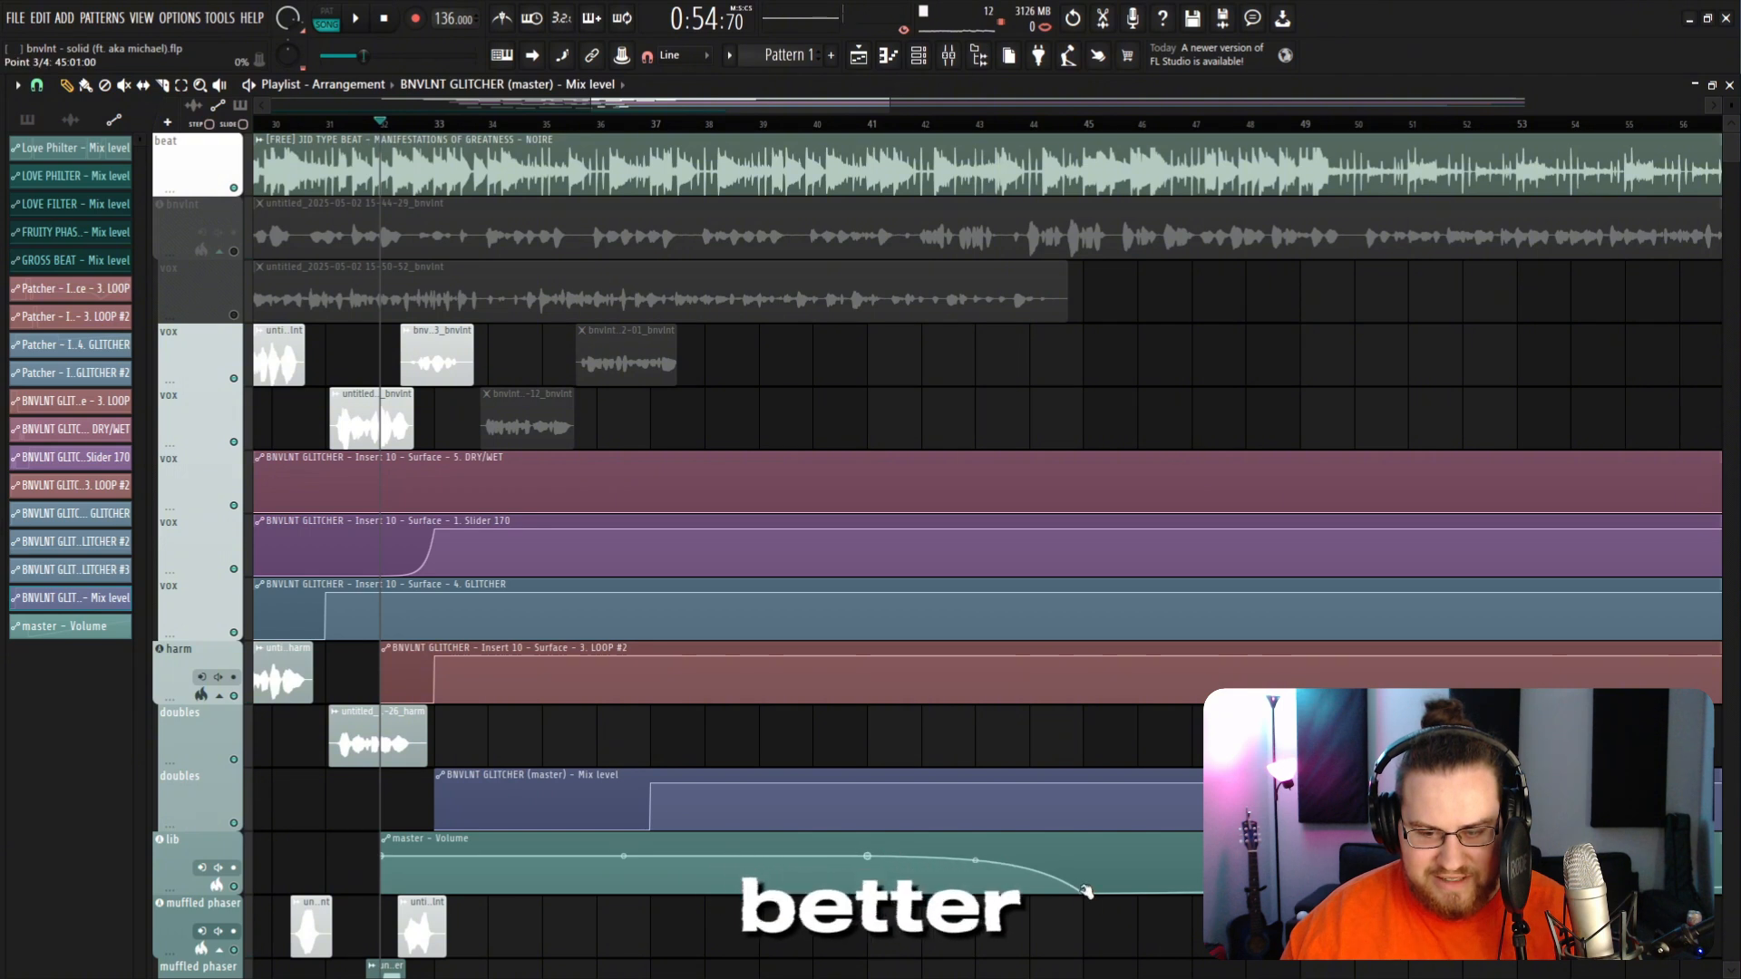
Step: Drop the LOOP #2 automation back to zero at its second point using a Hold shape
scroll(816, 770, up, 3)
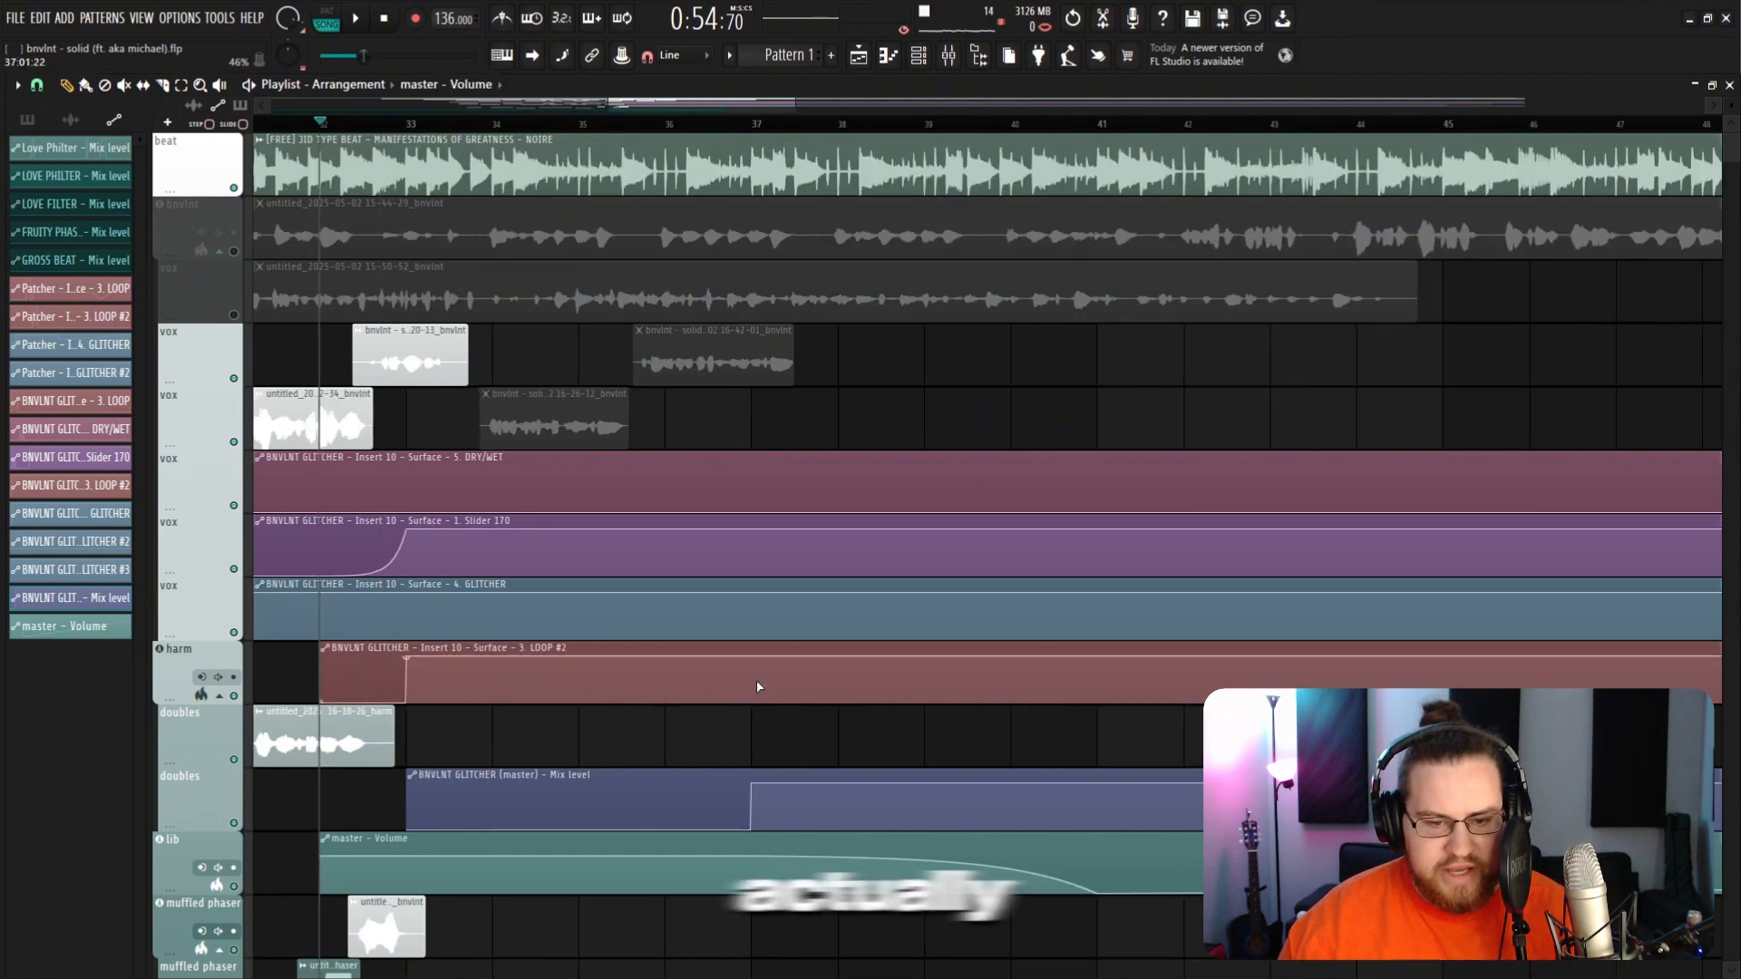
drag(758, 659, 760, 689)
right_click(755, 689)
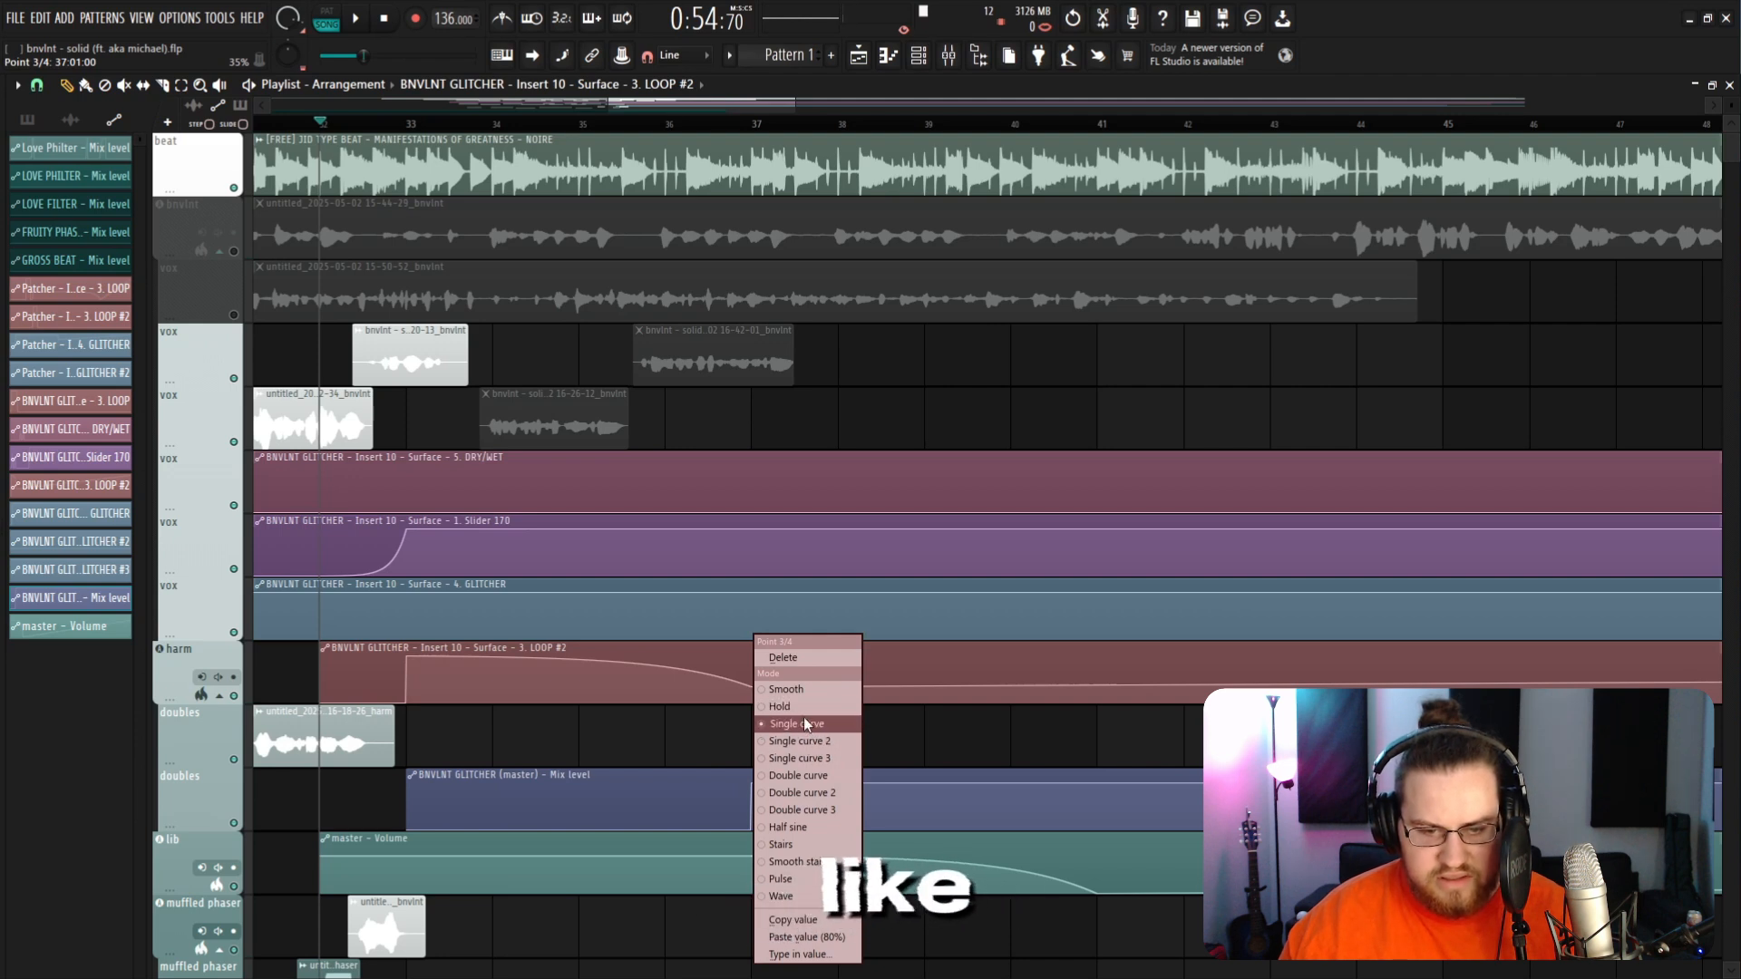
click(786, 707)
drag(751, 687, 752, 707)
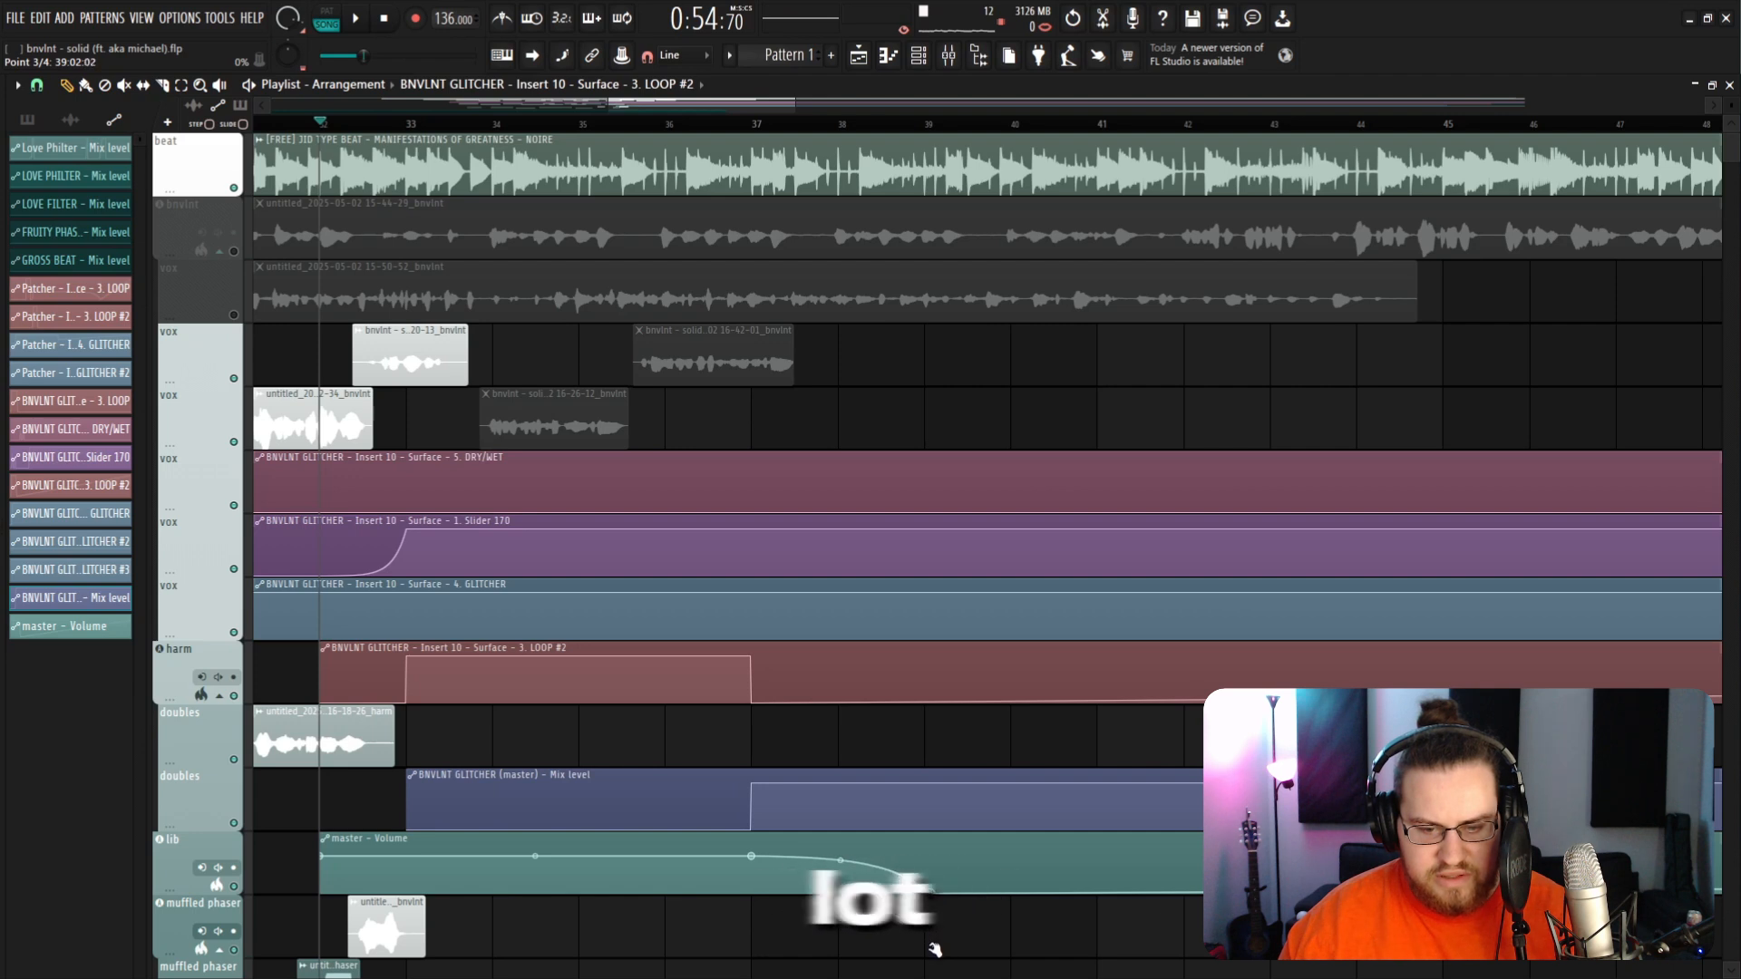
drag(935, 949, 943, 948)
Step: Play back the section and zoom out over the automation clips to review the arrangement
key(space)
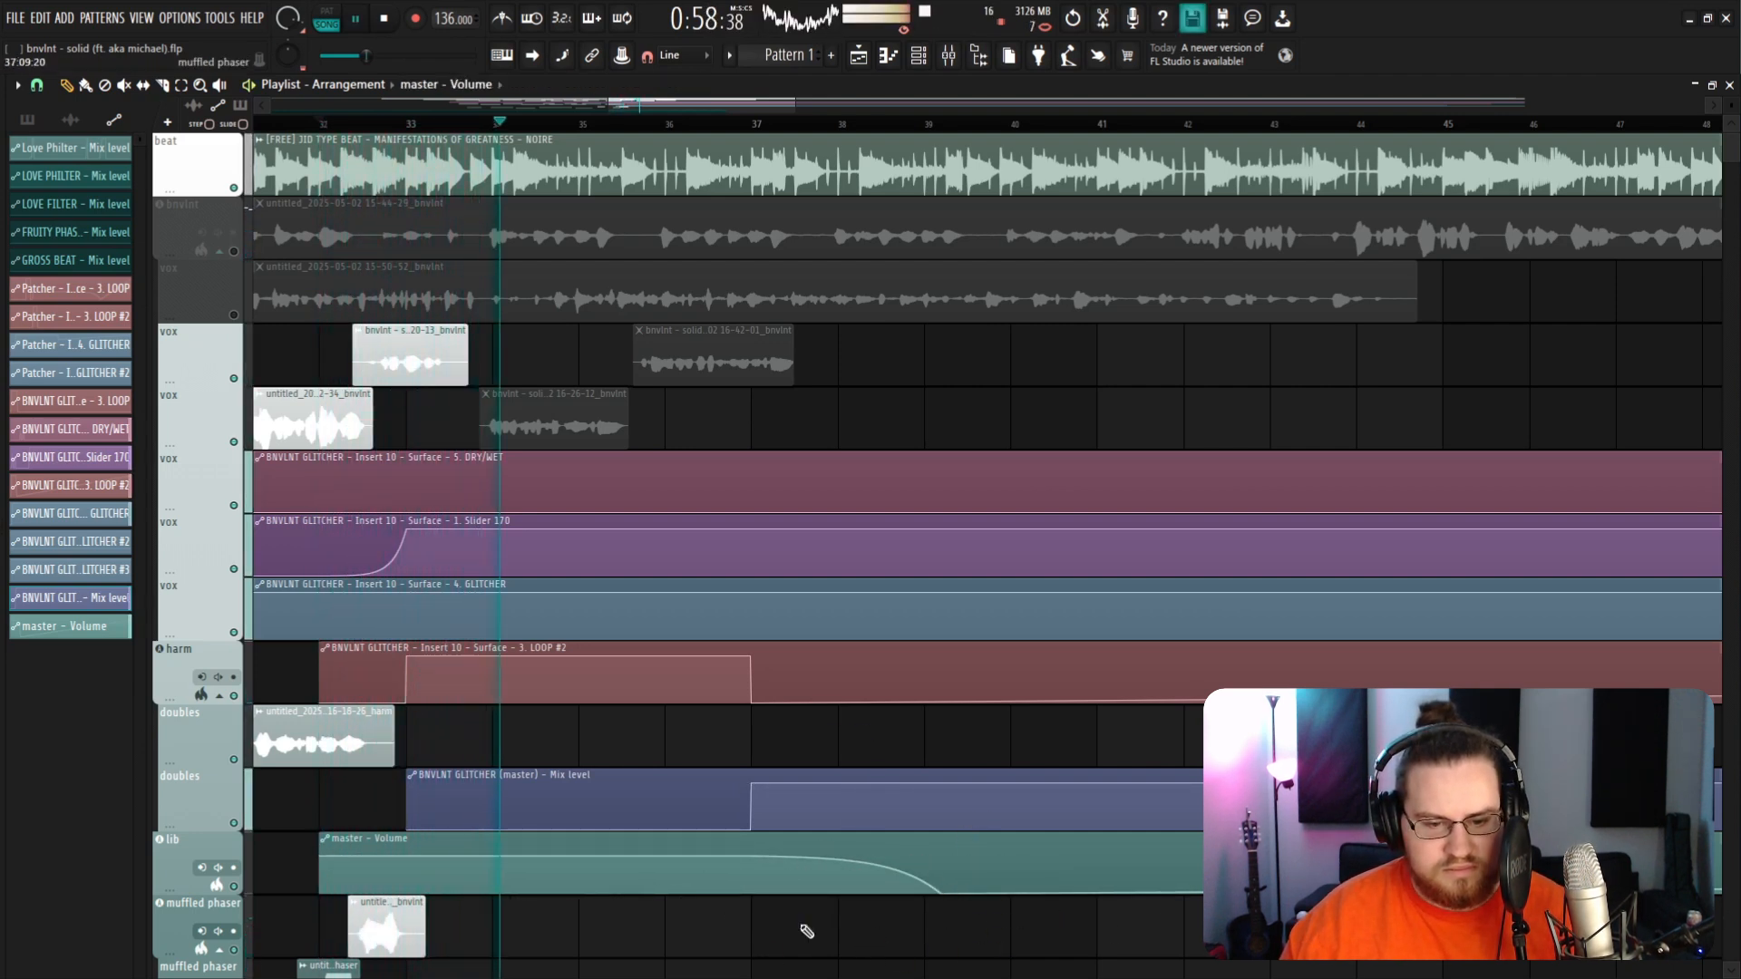
scroll(788, 906, down, 2)
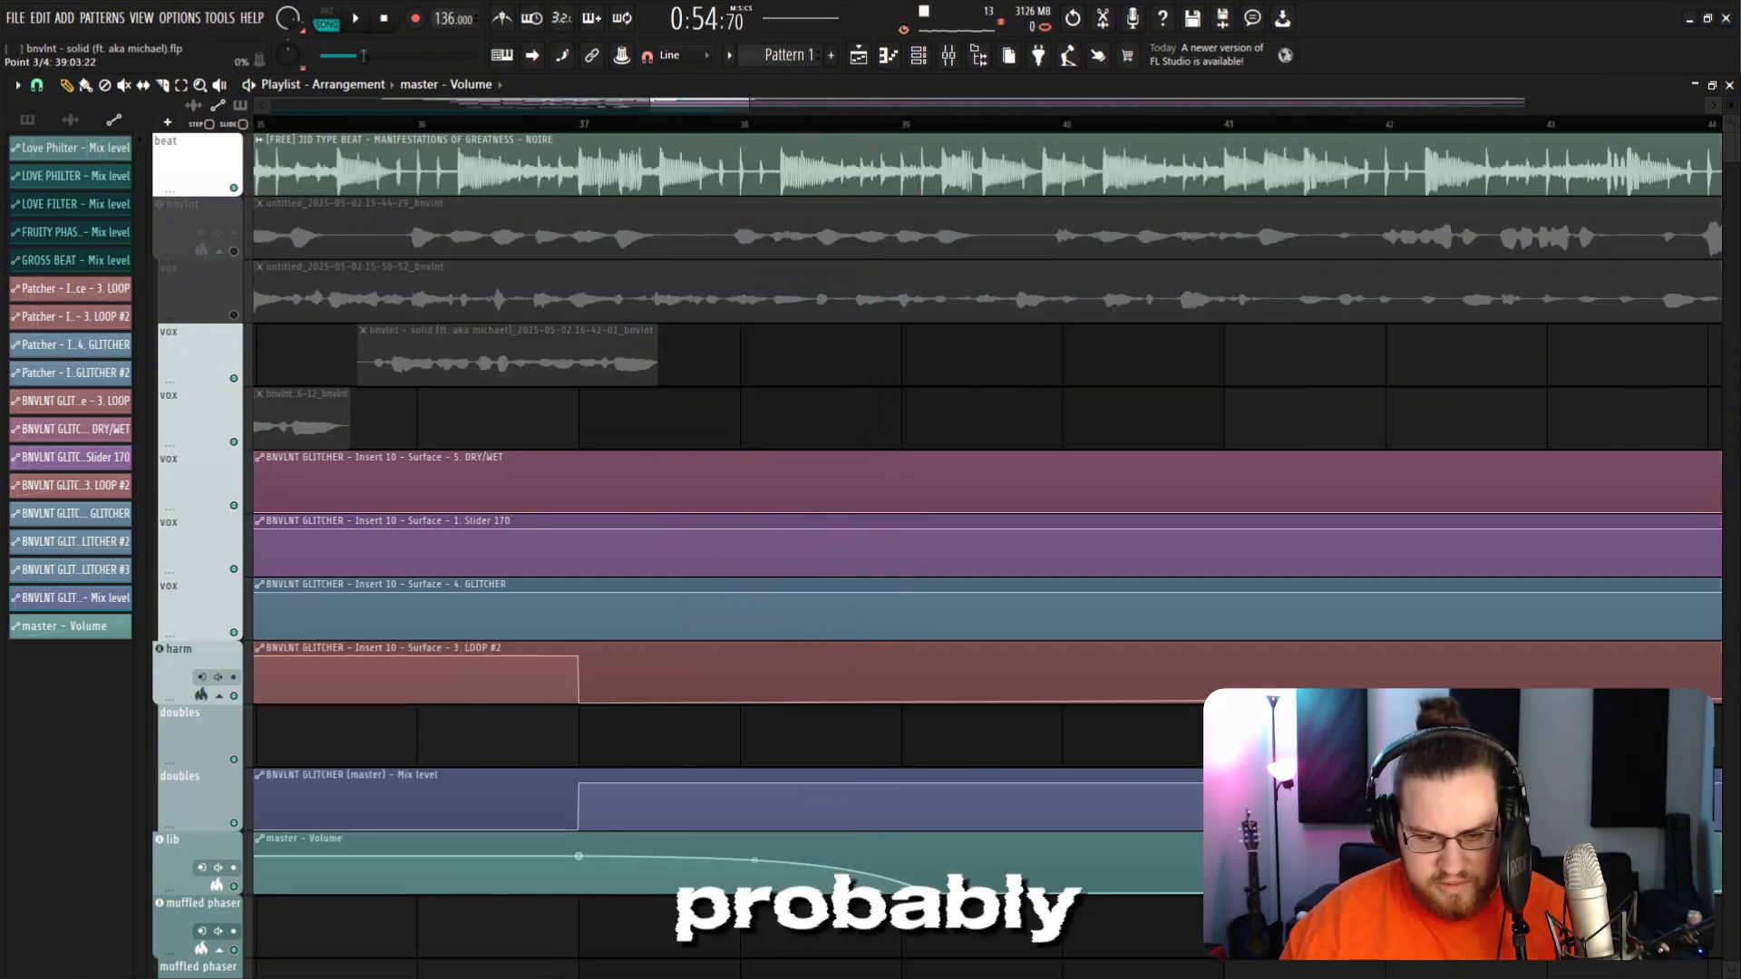
drag(932, 917, 910, 917)
scroll(925, 919, down, 5)
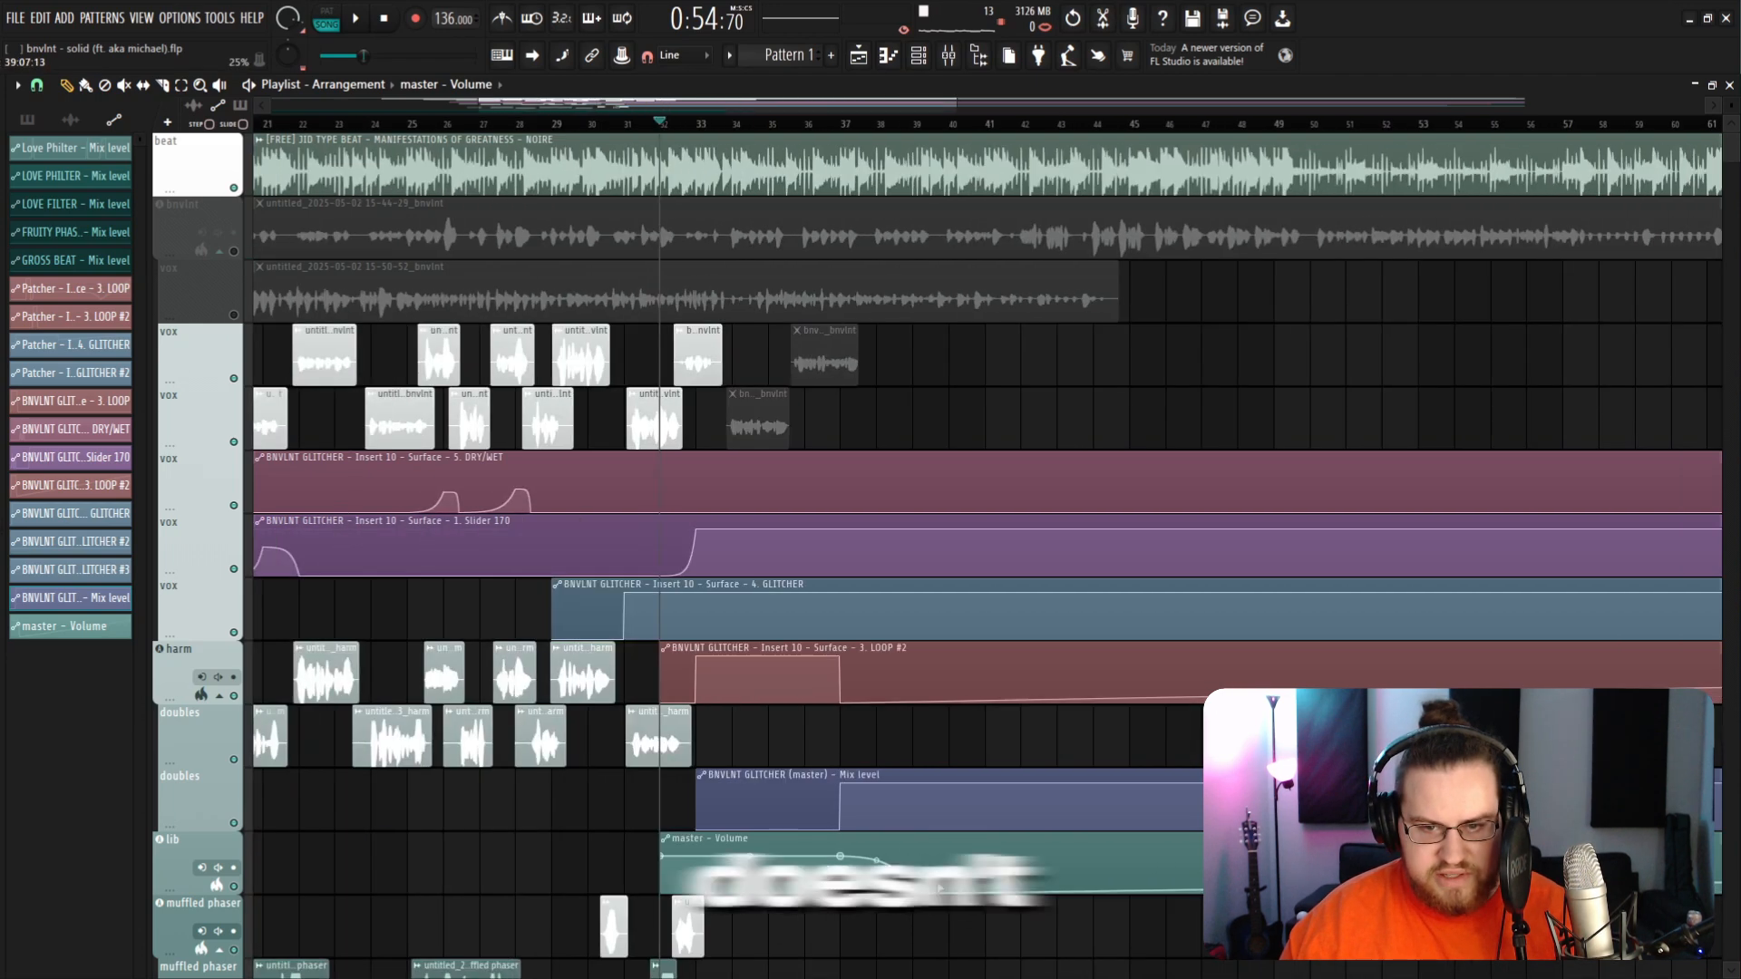
scroll(973, 402, down, 4)
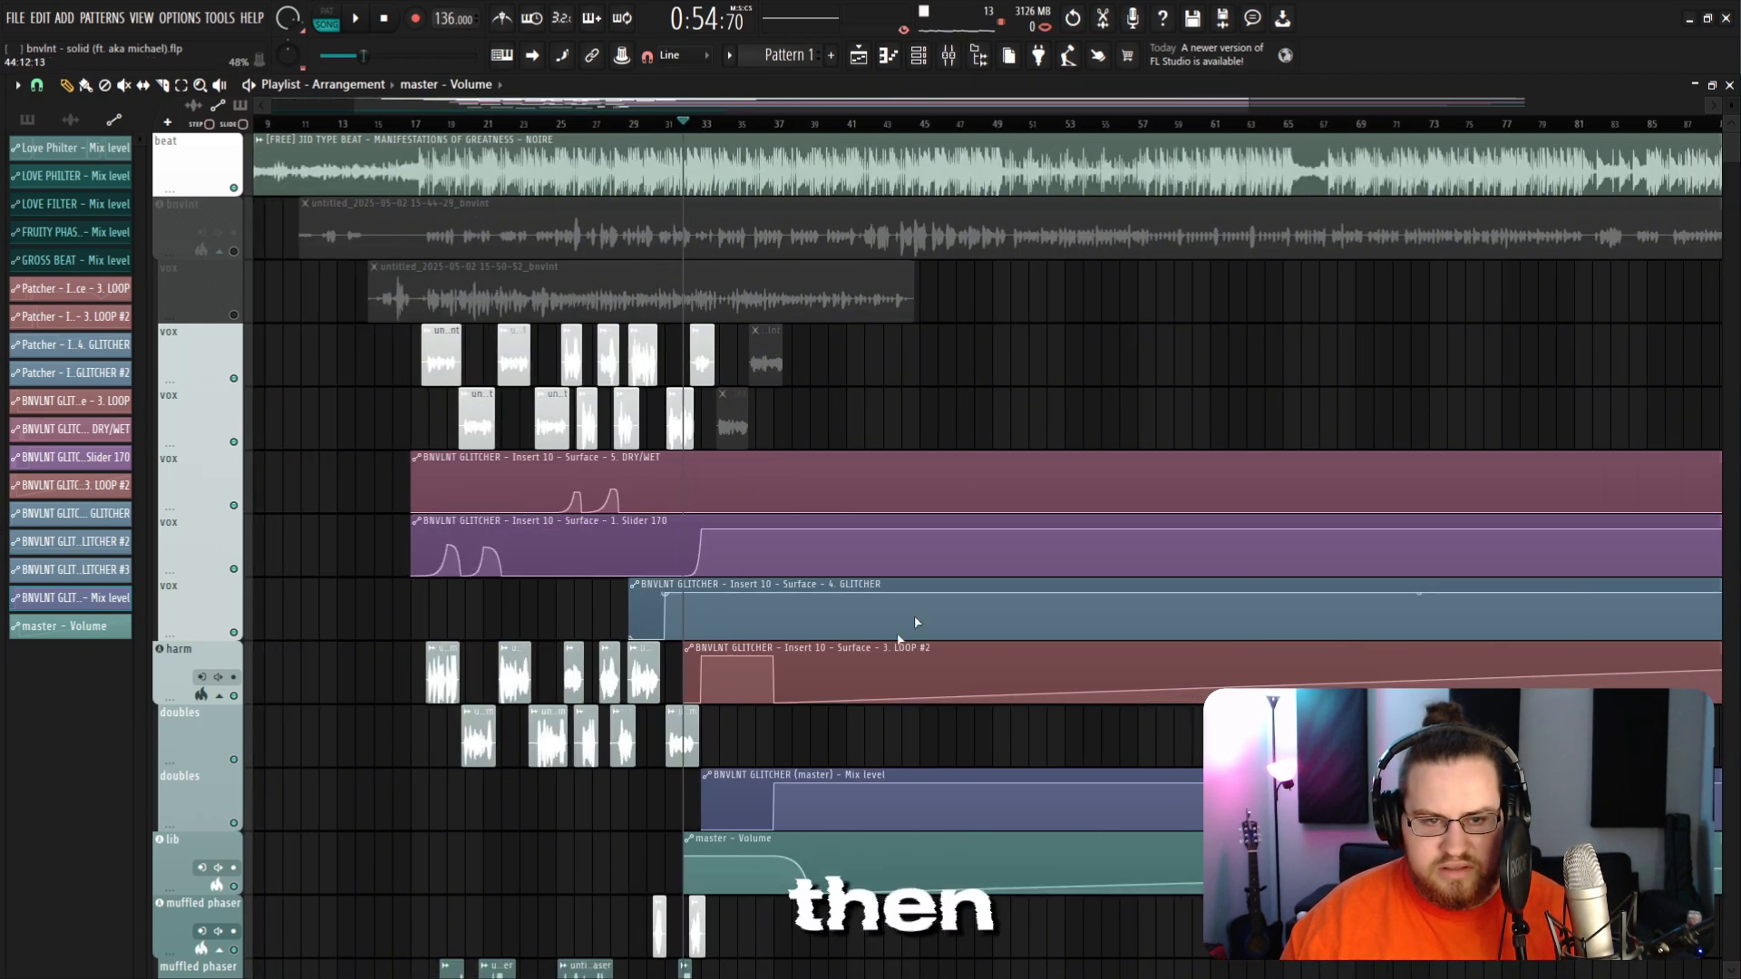
scroll(697, 895, down, 5)
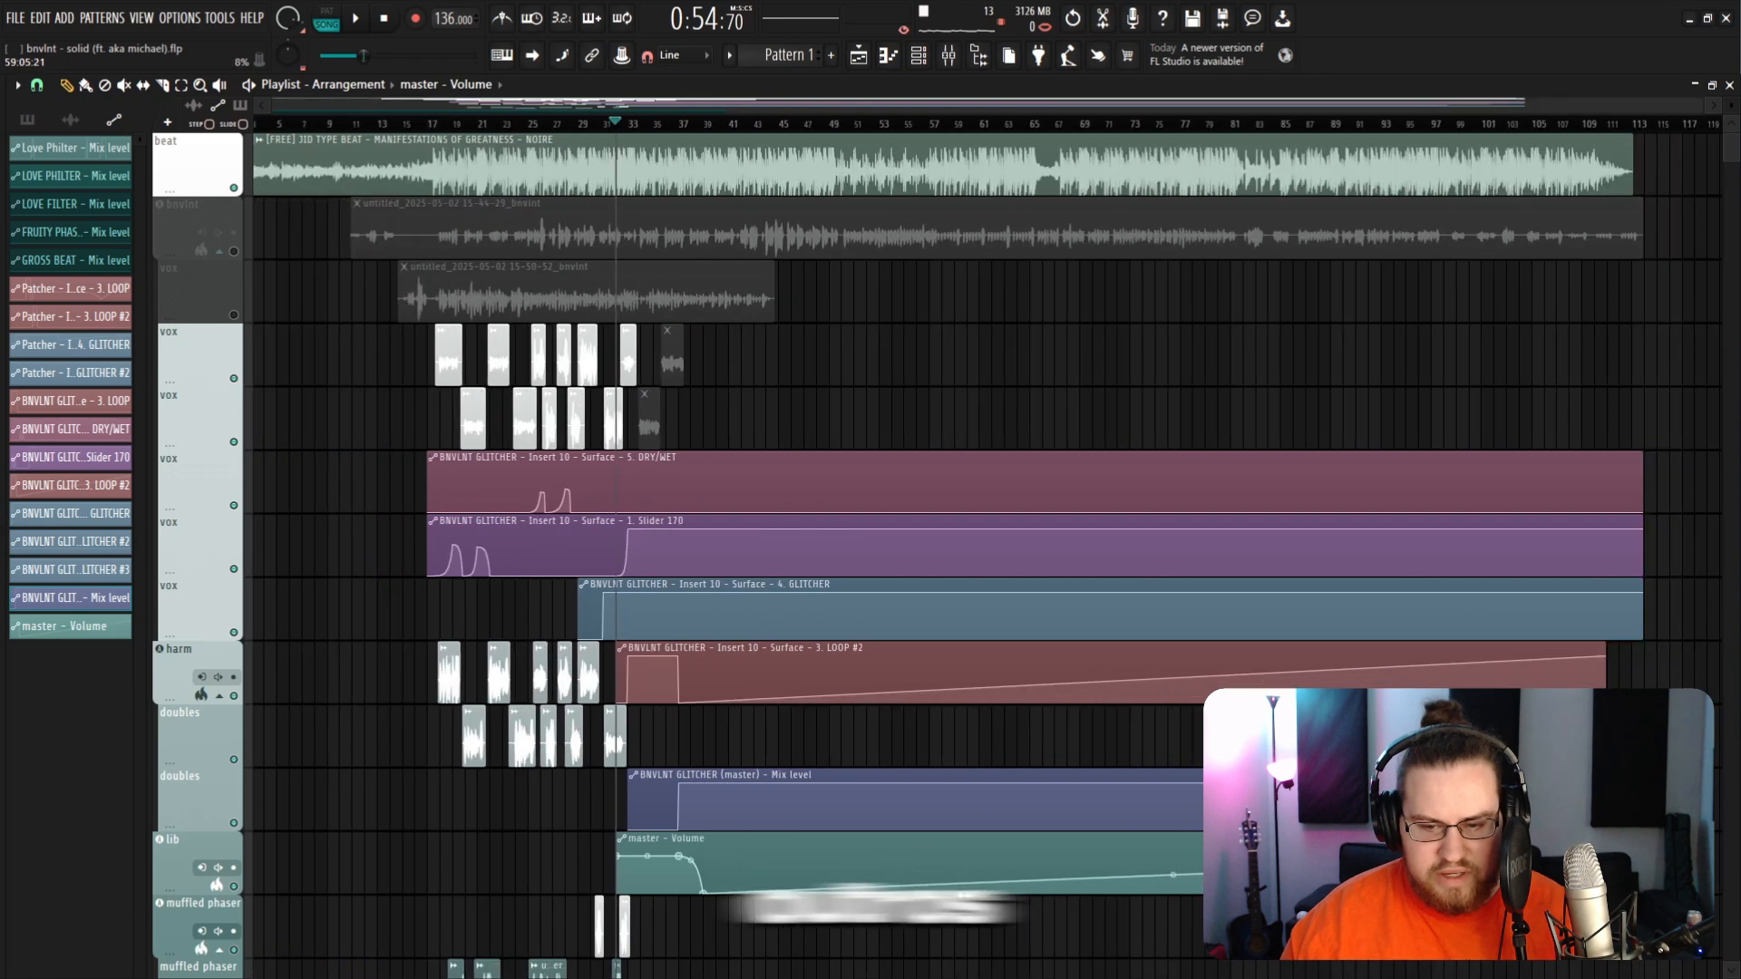
scroll(350, 804, up, 5)
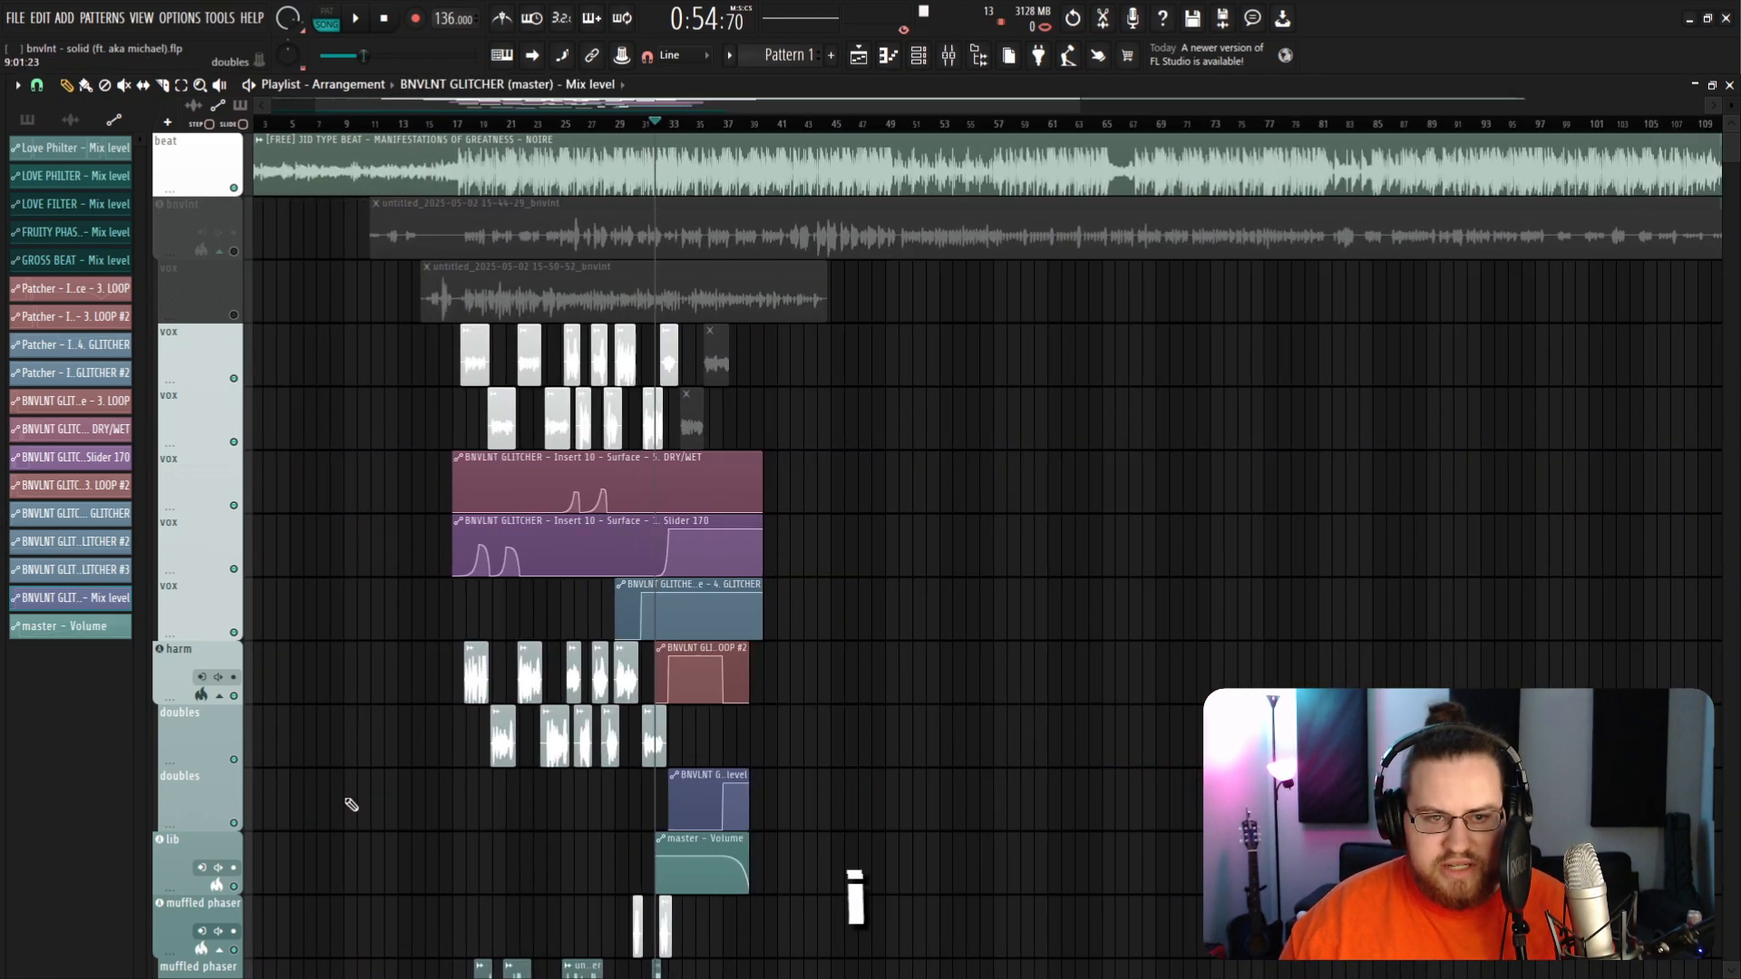
click(948, 55)
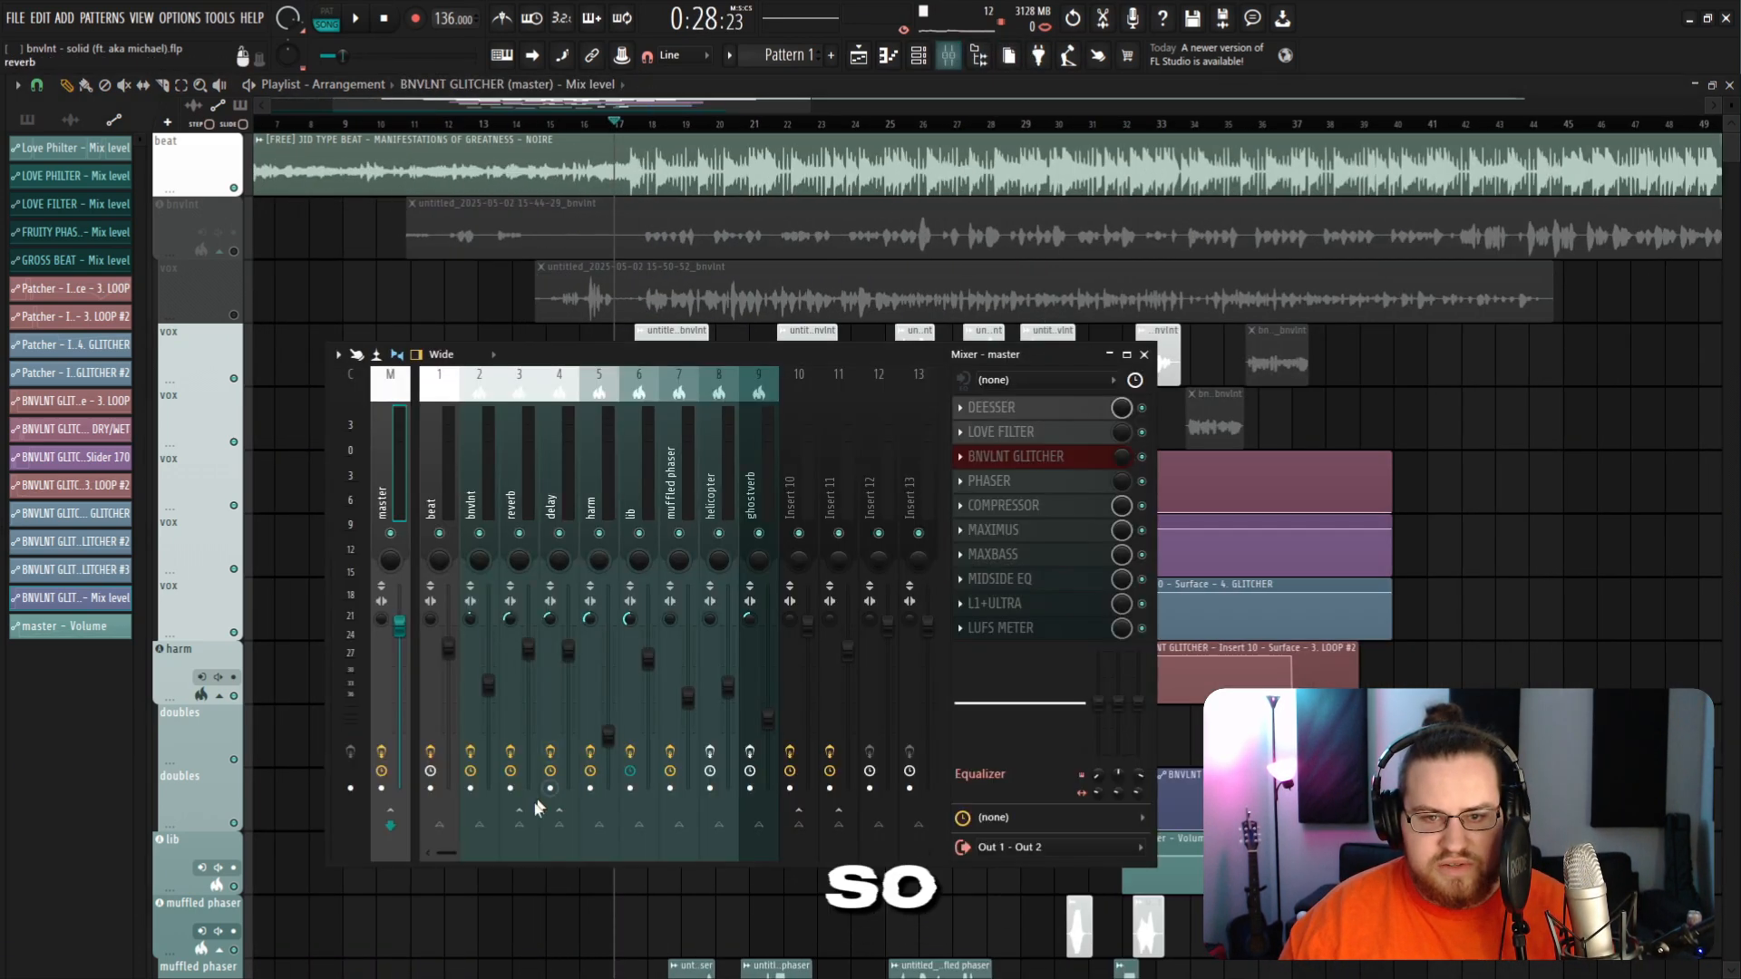
key(Right)
click(1031, 468)
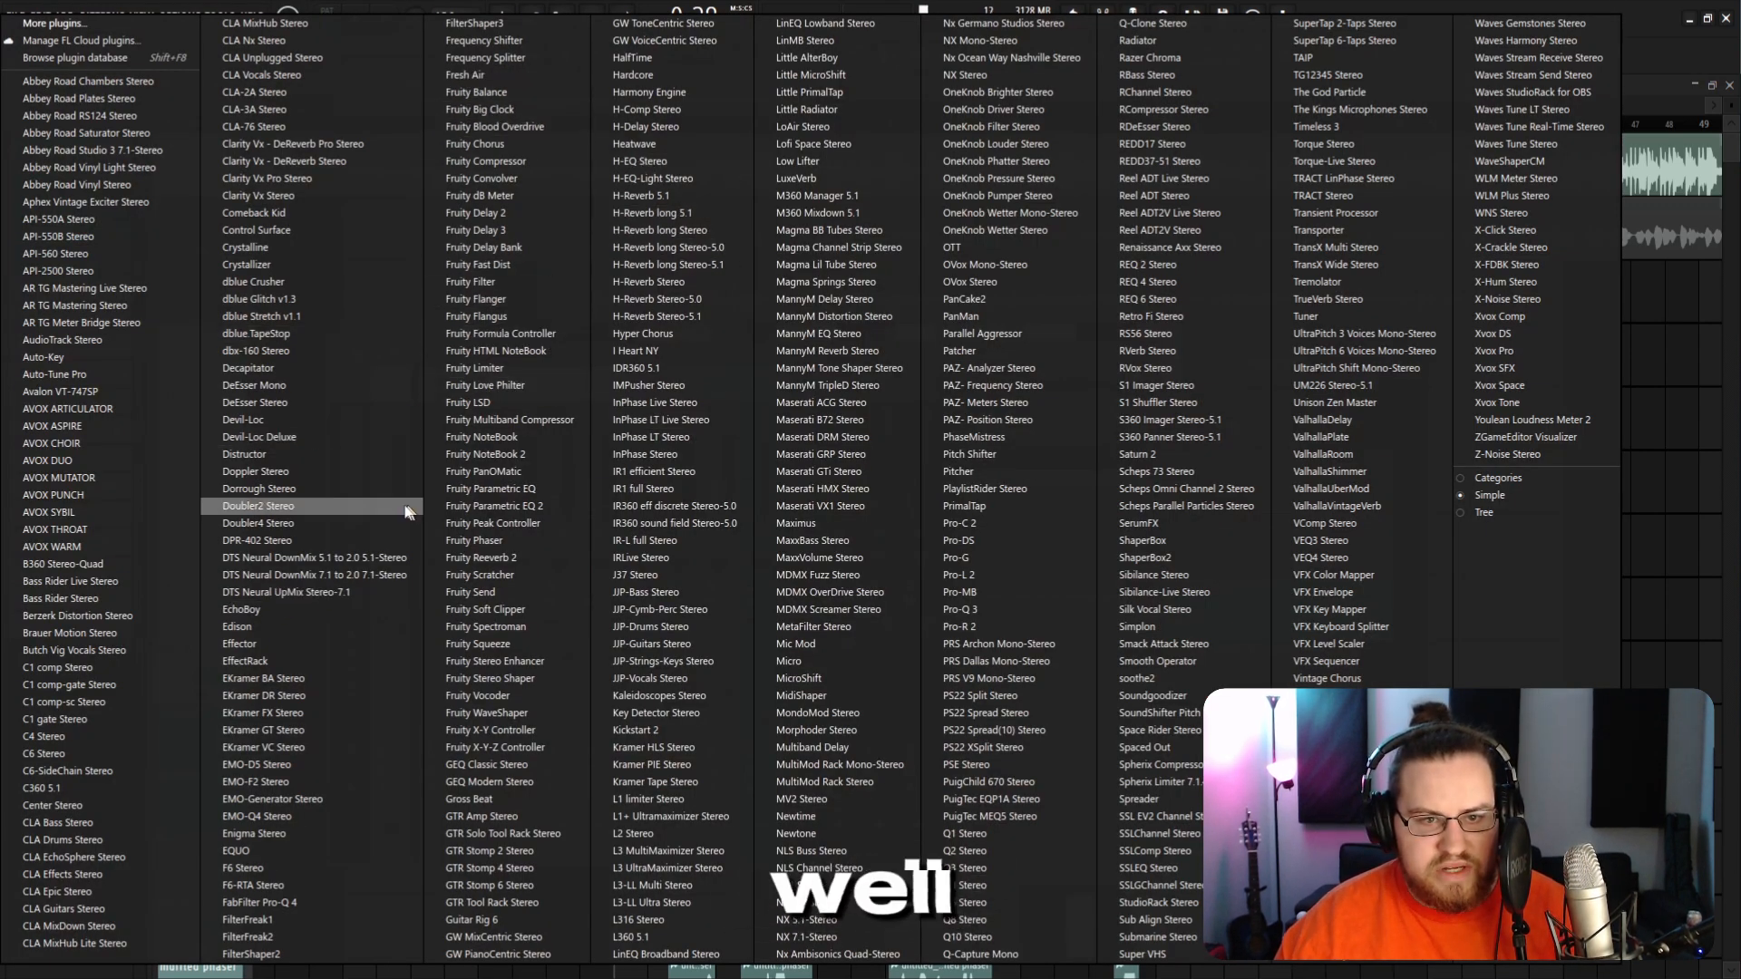
key(Escape)
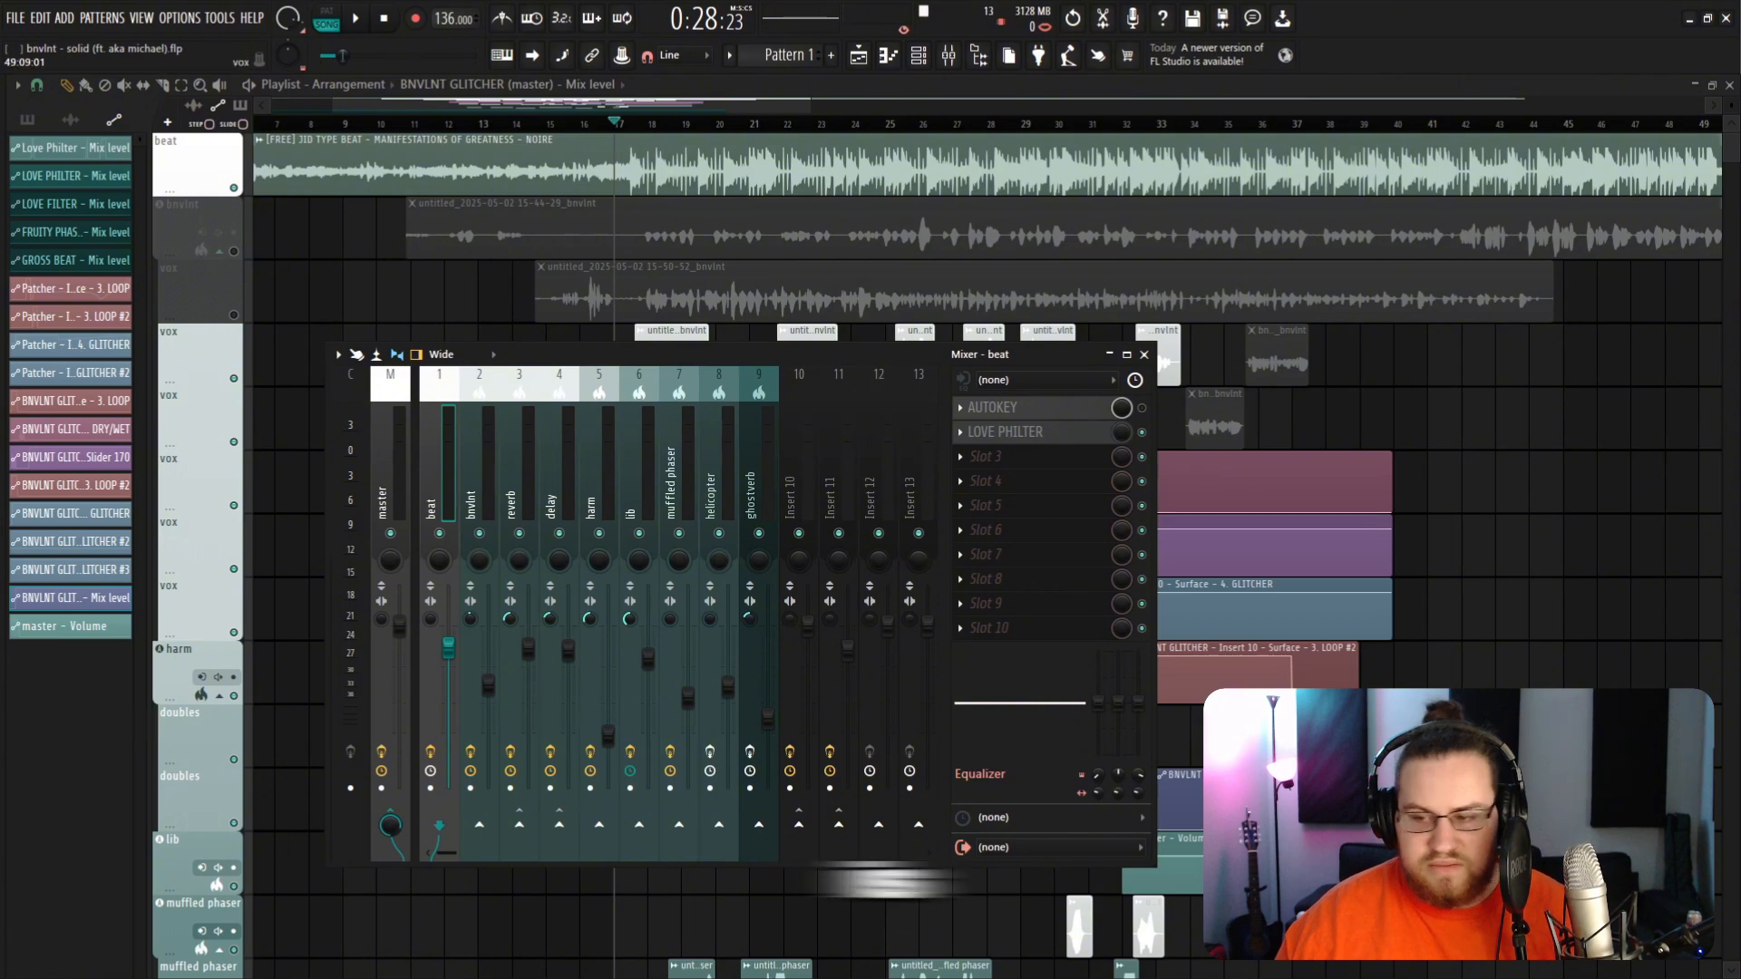
Step: Load the BNVLNT GLITCHER preset file into the beat mixer insert's third effect slot
key(alt+Tab)
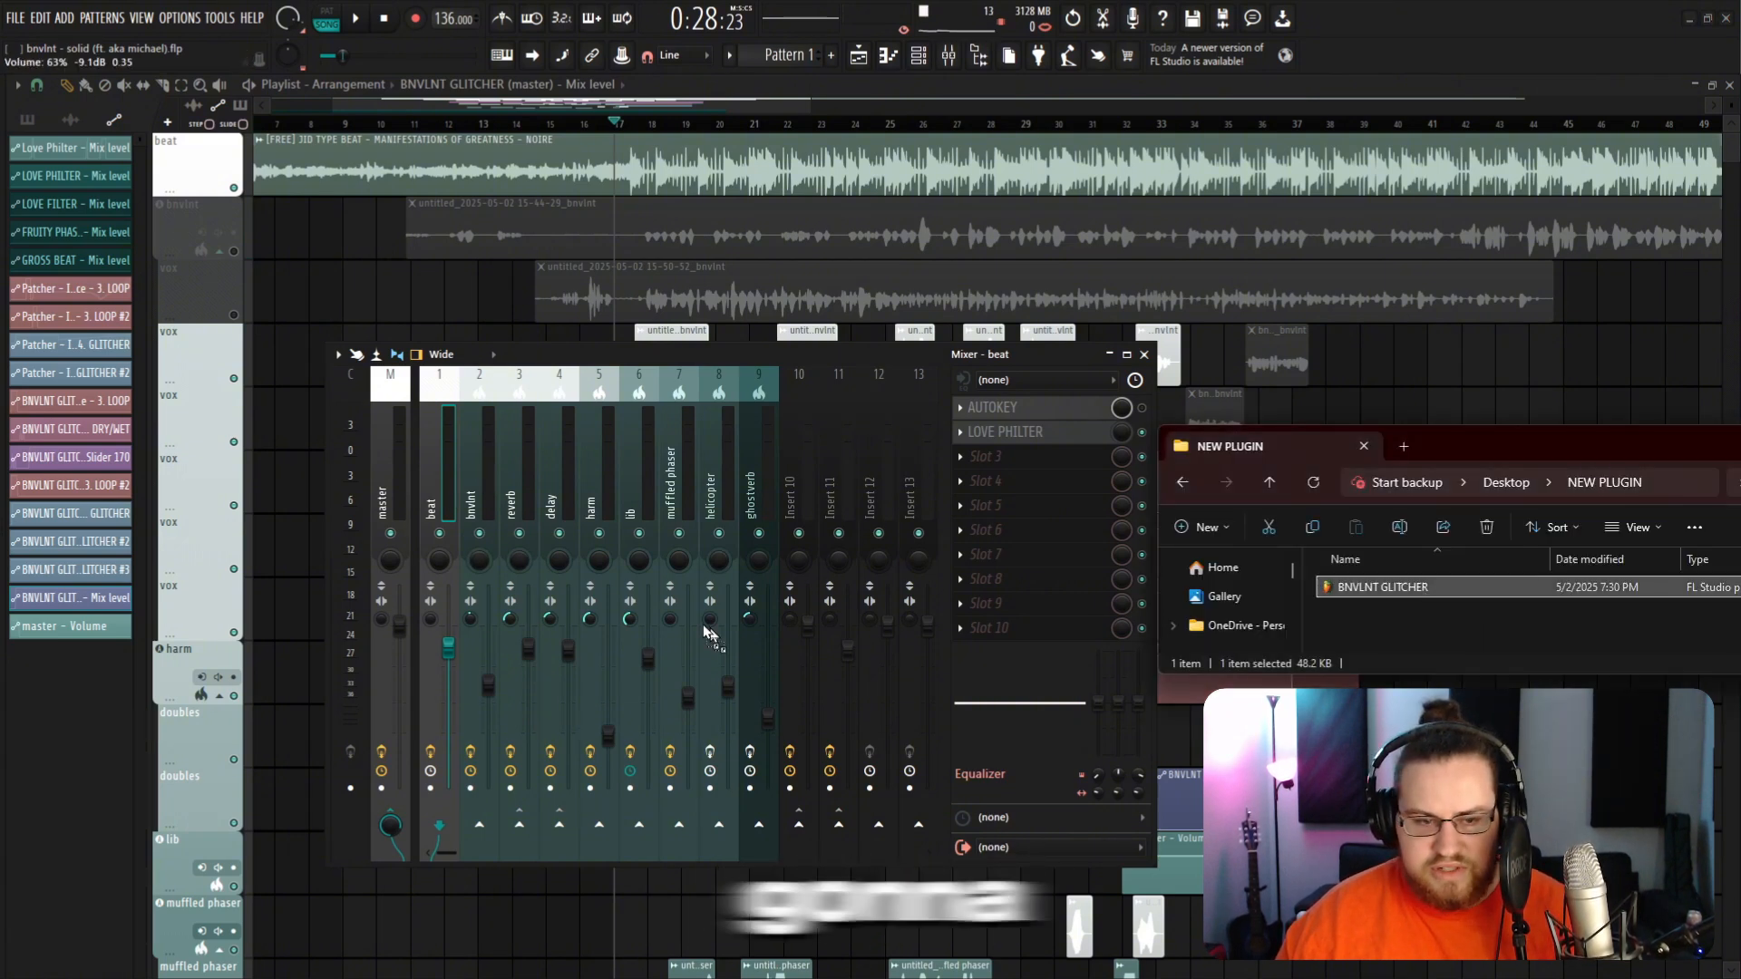
drag(996, 464, 995, 460)
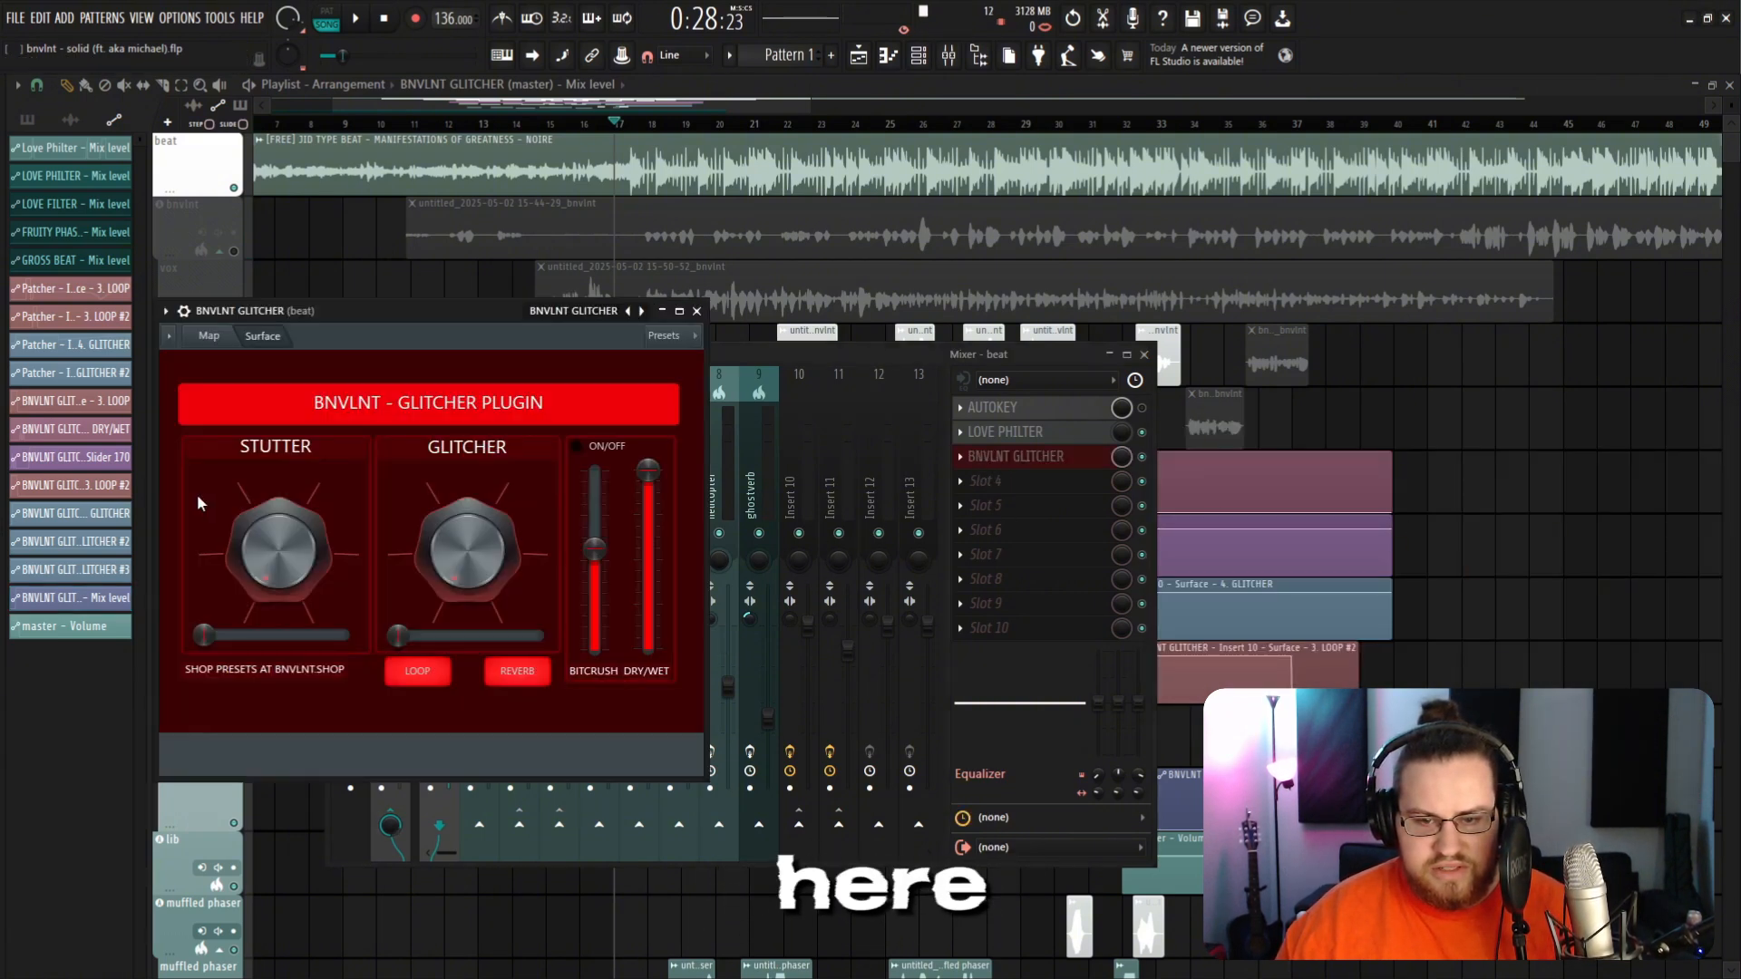
Step: Create an automation clip for the GLITCHER plugin's slider on the beat insert
right_click(402, 637)
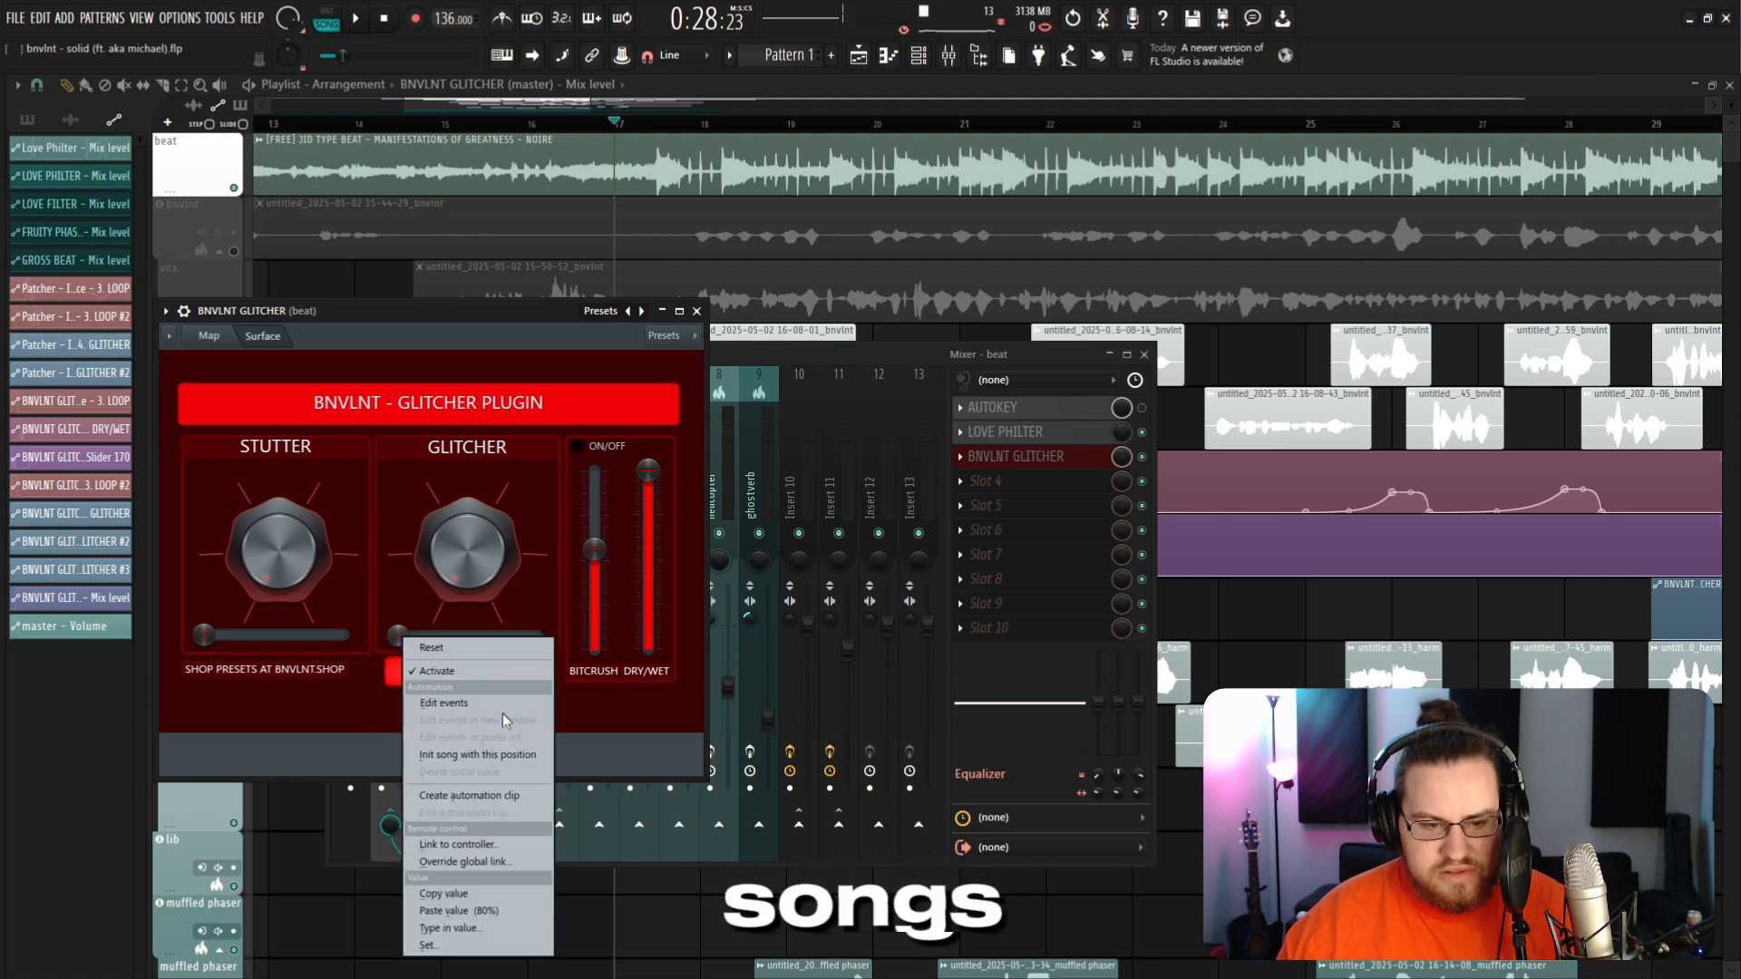
click(494, 795)
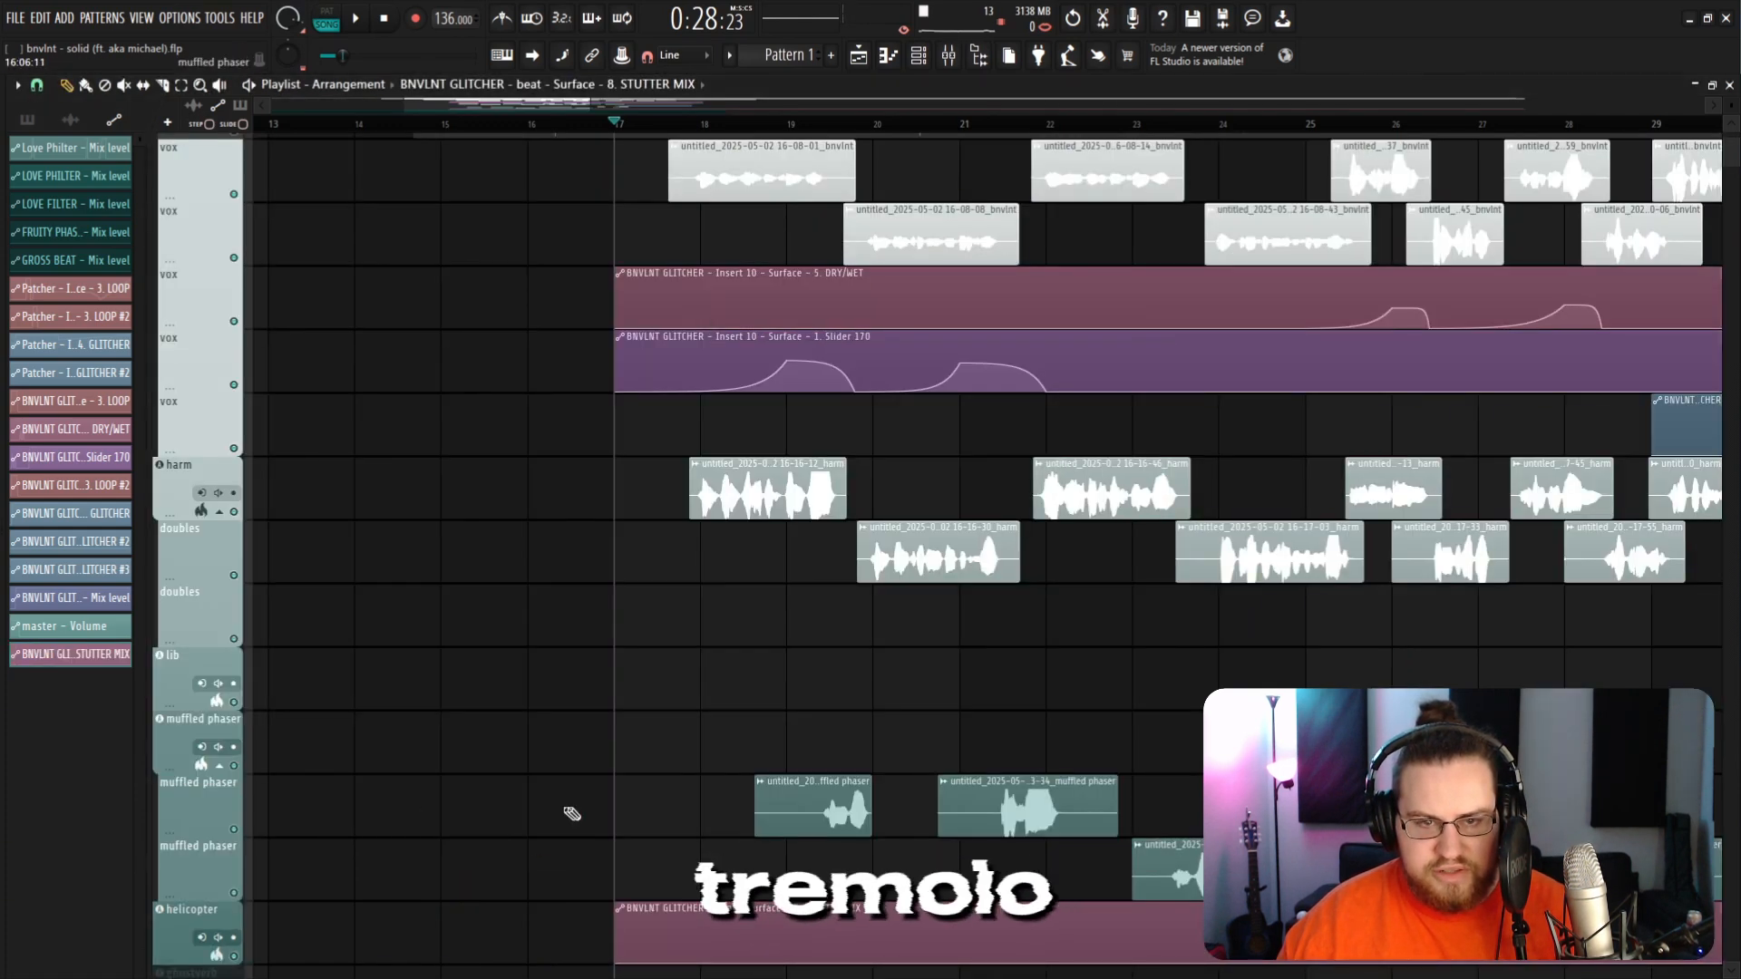
scroll(571, 814, down, 3)
key(F9)
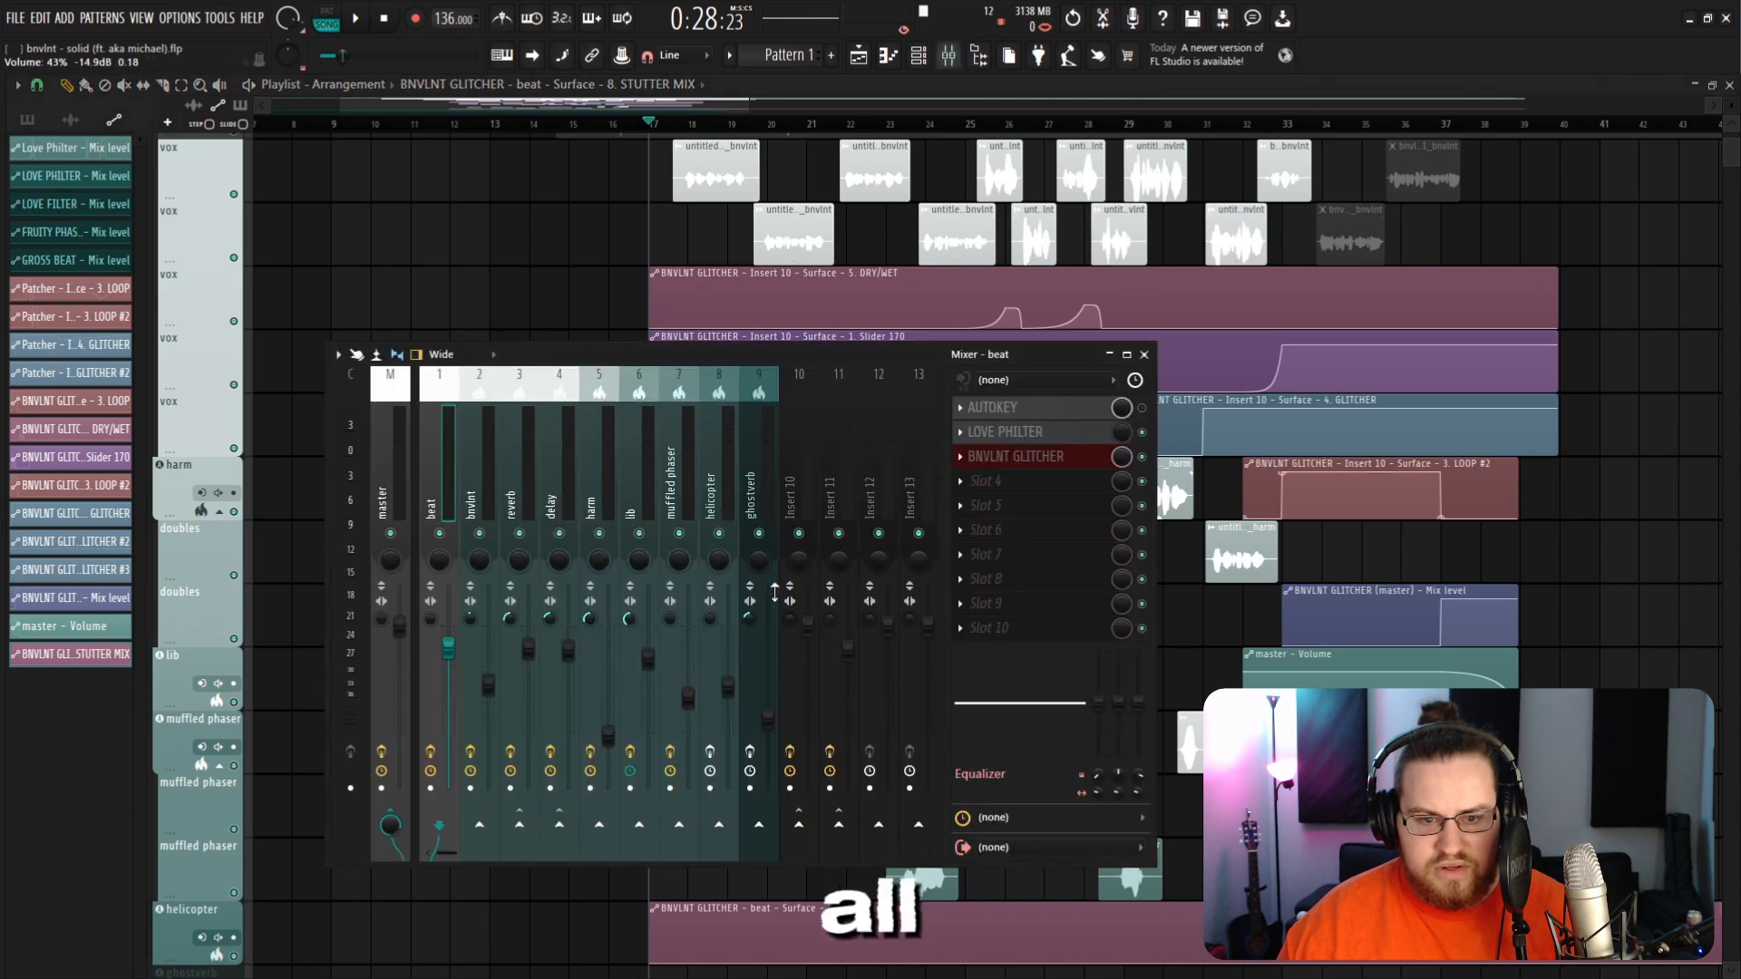
Step: Reopen the beat insert's GLITCHER plugin and create a second automation clip for the same slider
click(1010, 458)
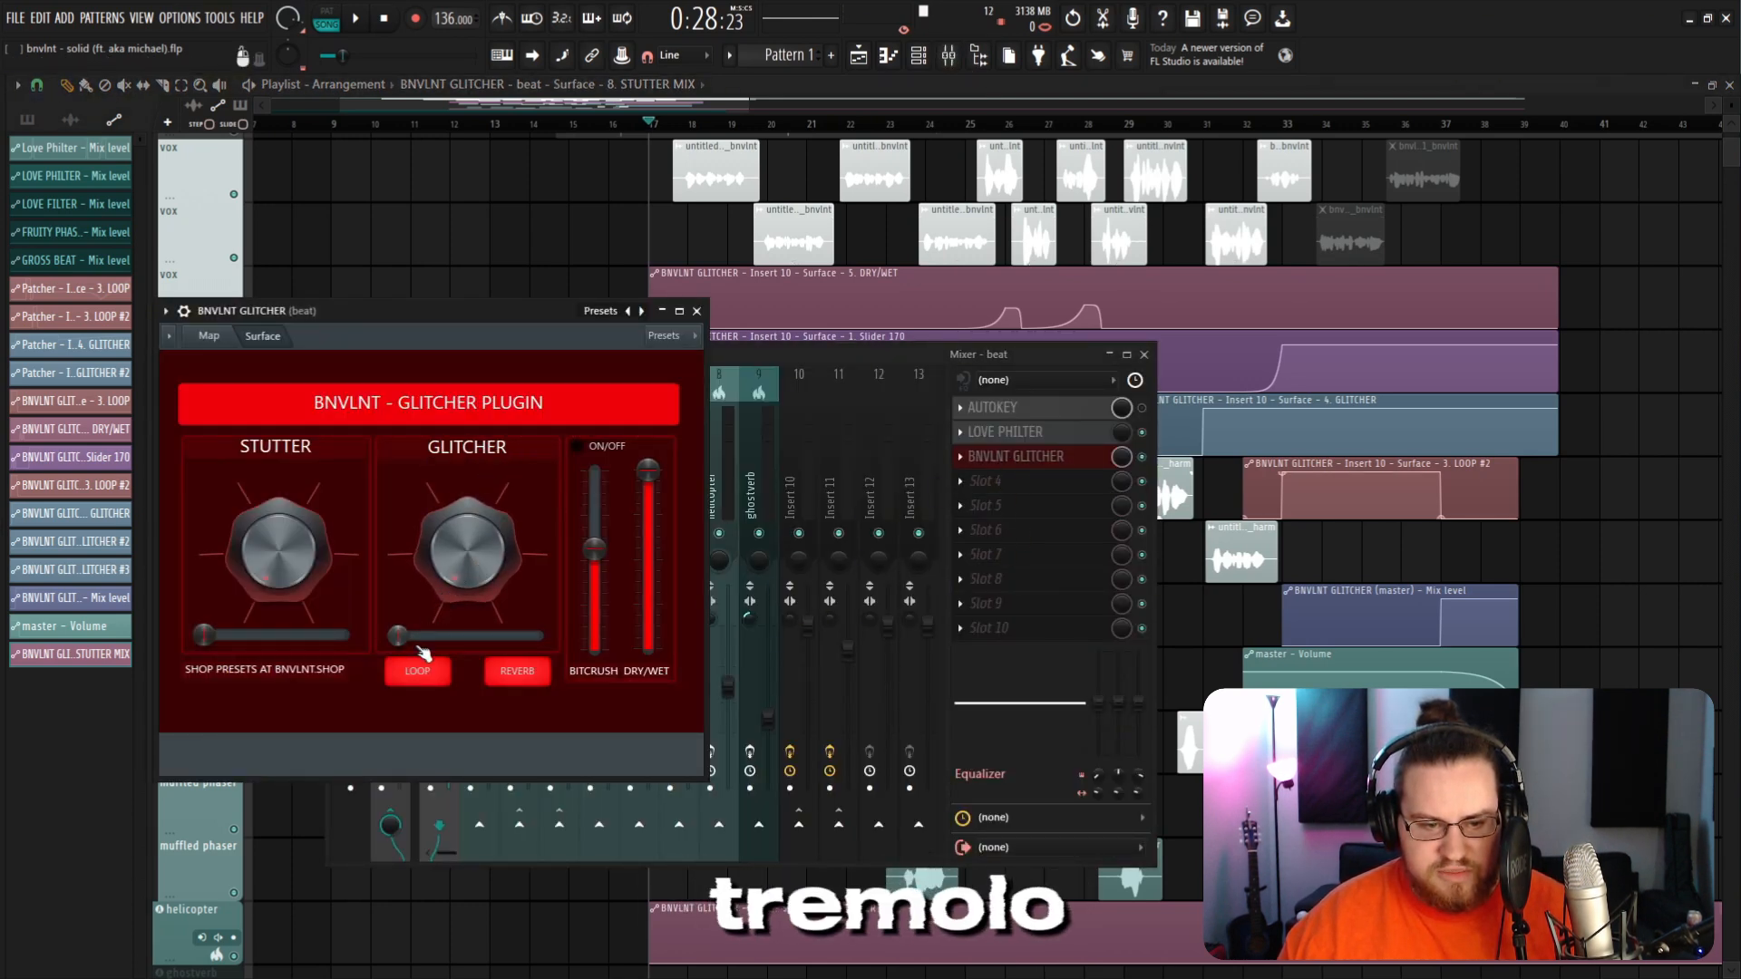
click(948, 57)
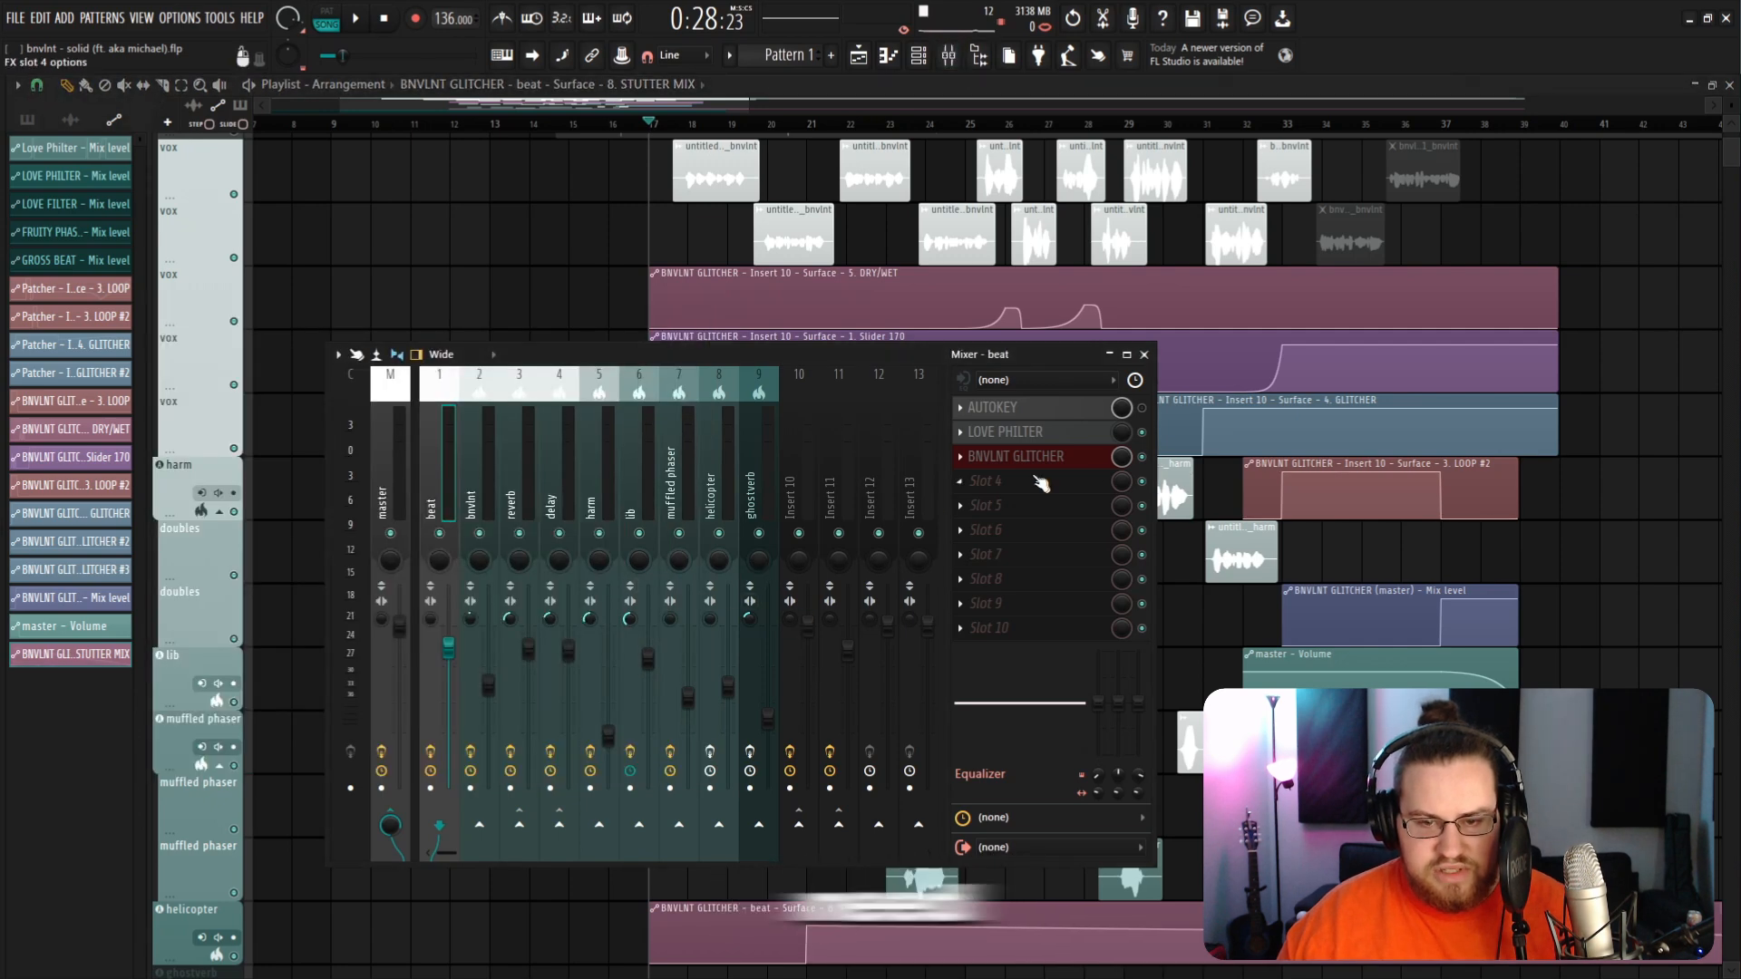
click(1016, 456)
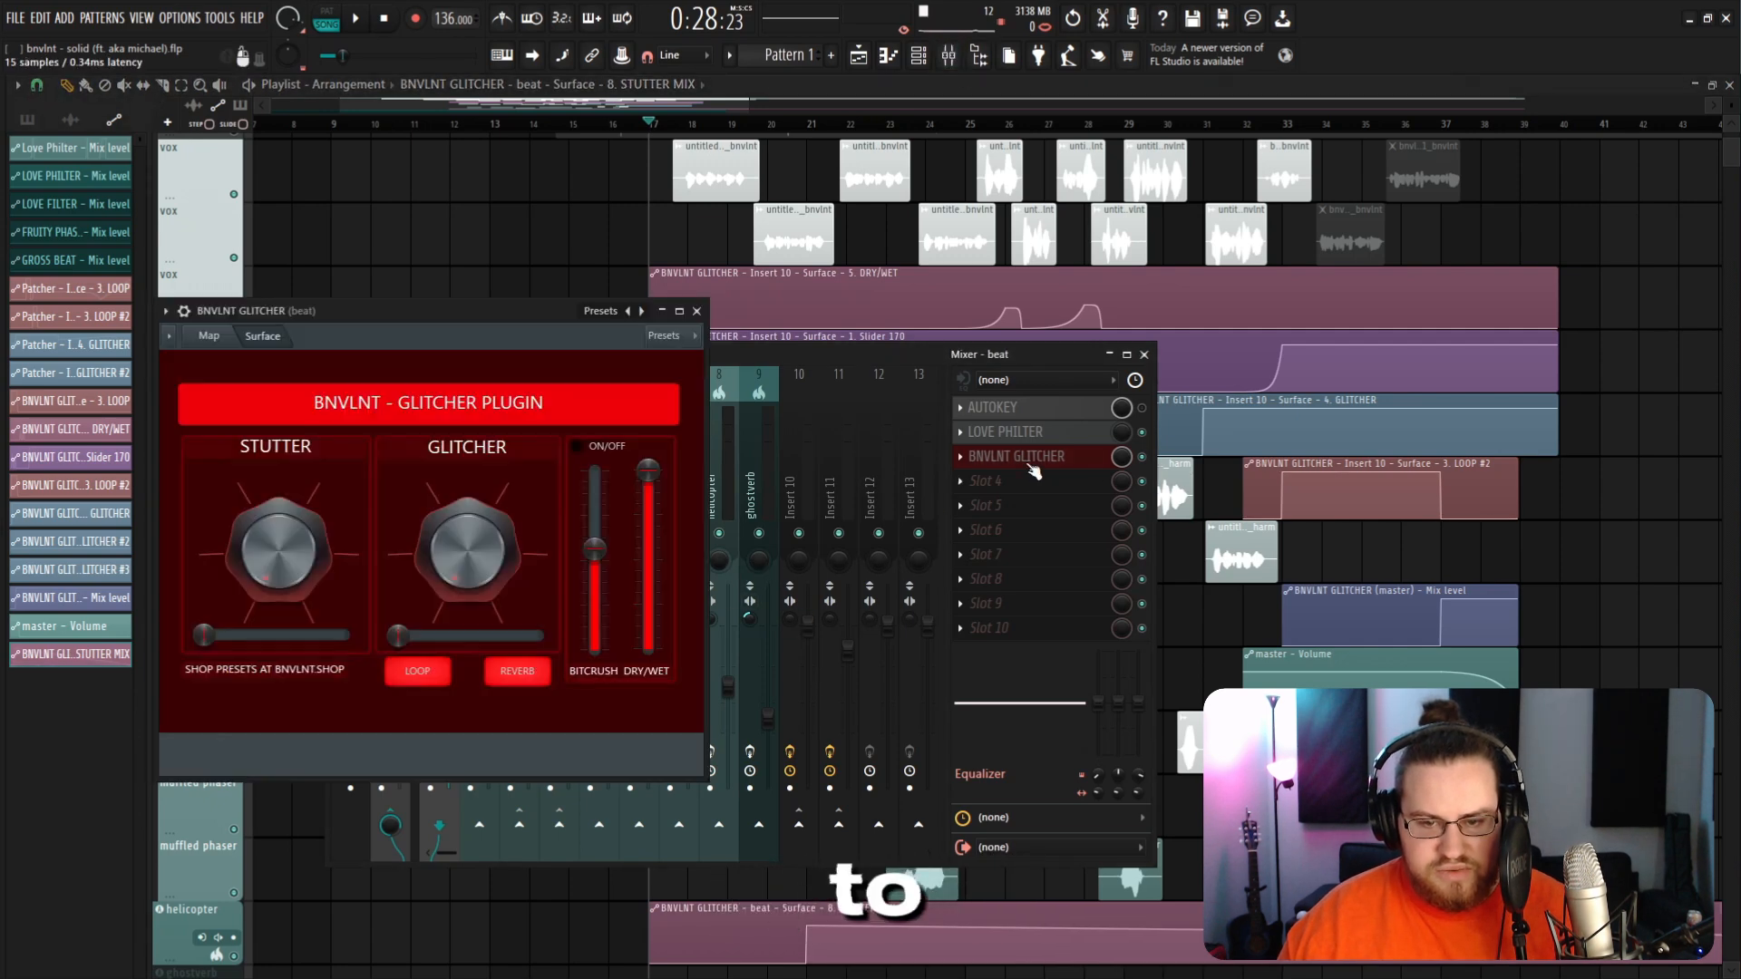
right_click(403, 644)
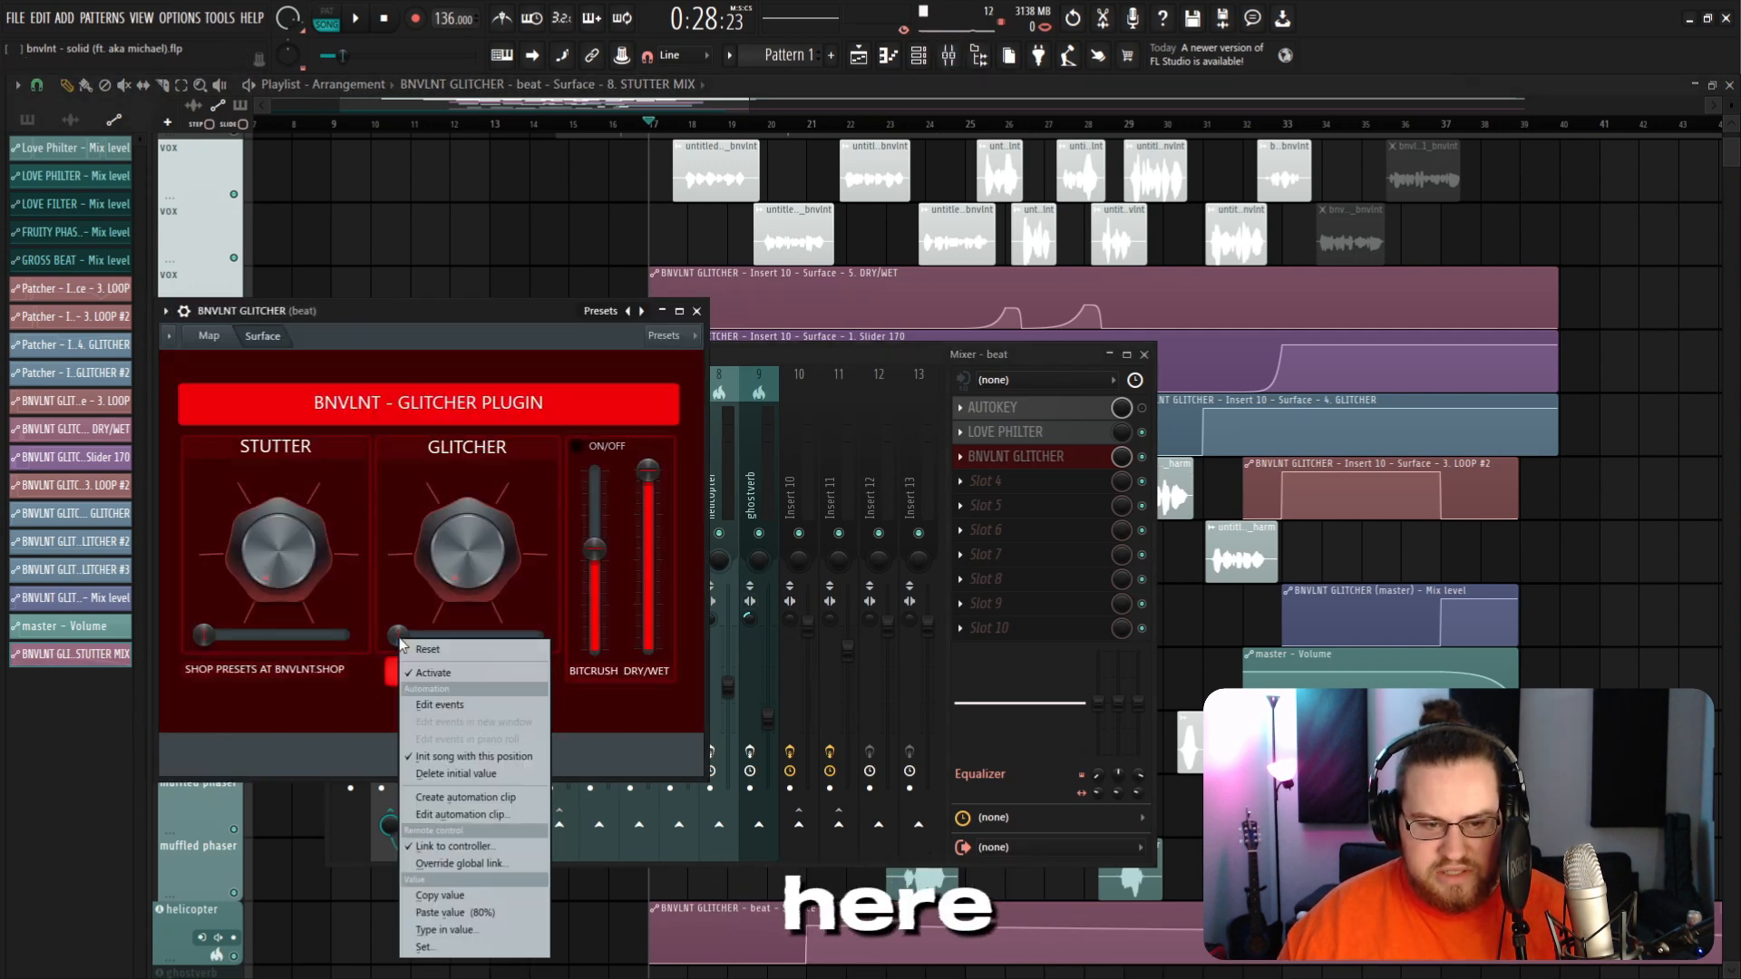
click(476, 802)
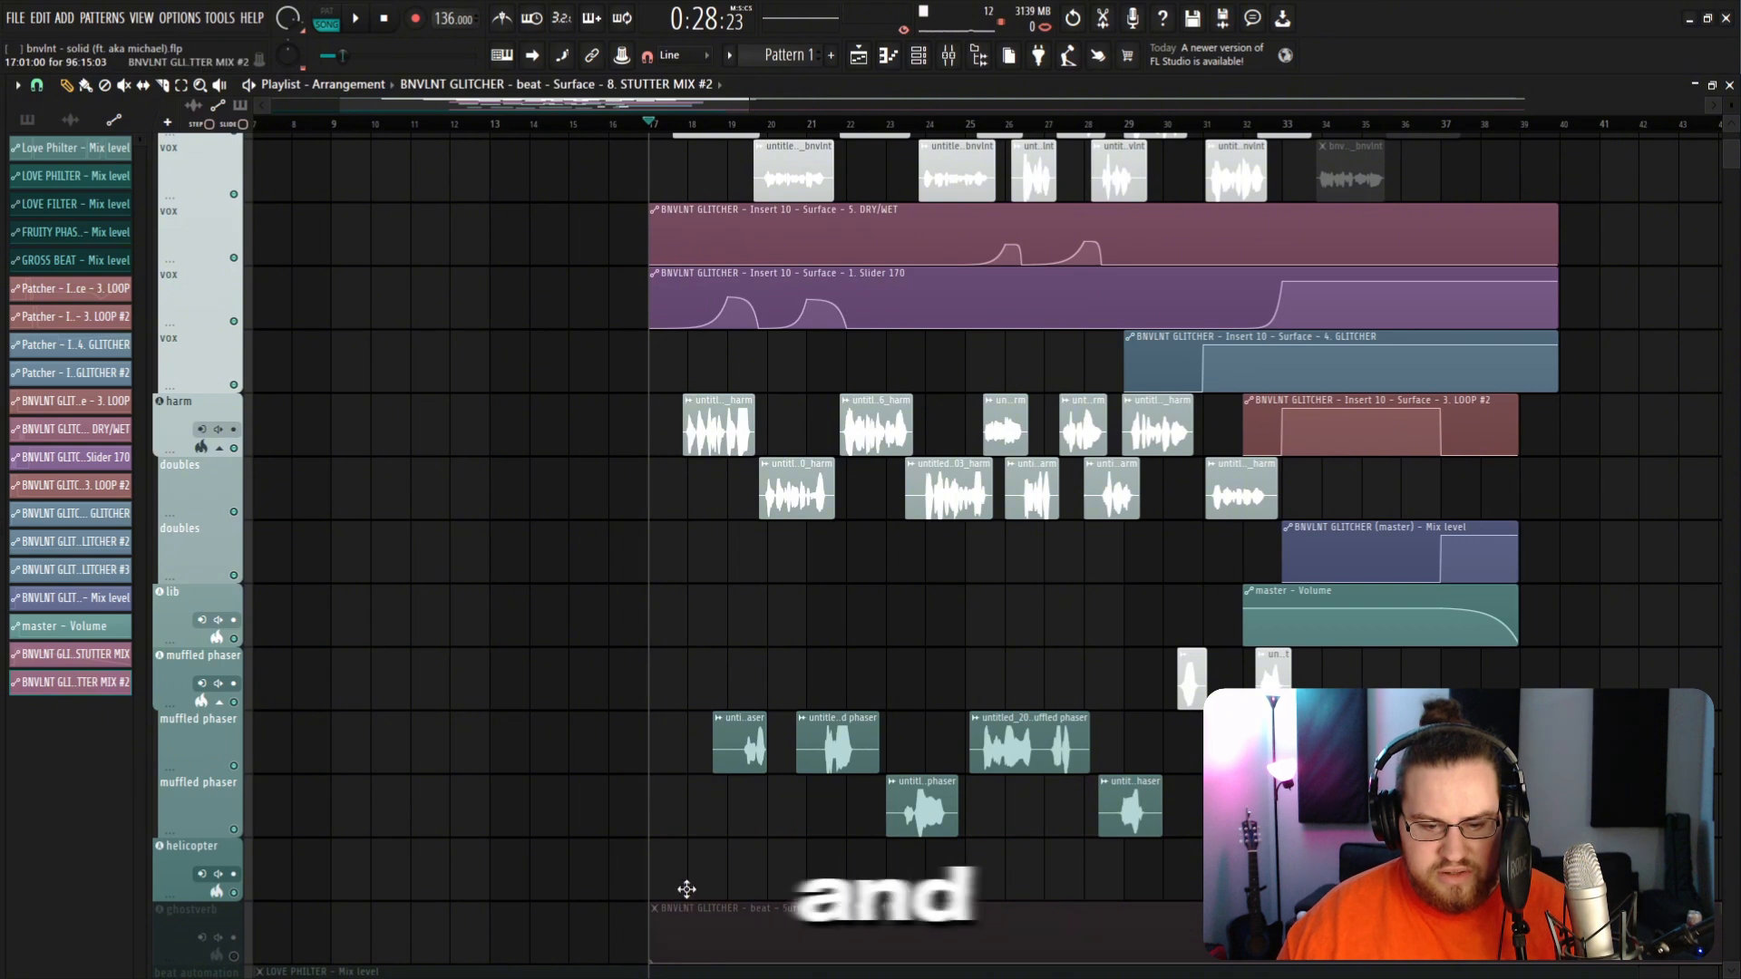
Step: Shape the STUTTER MIX #2 automation clip into a Single curve rise up to the playhead point
scroll(689, 880, up, 1)
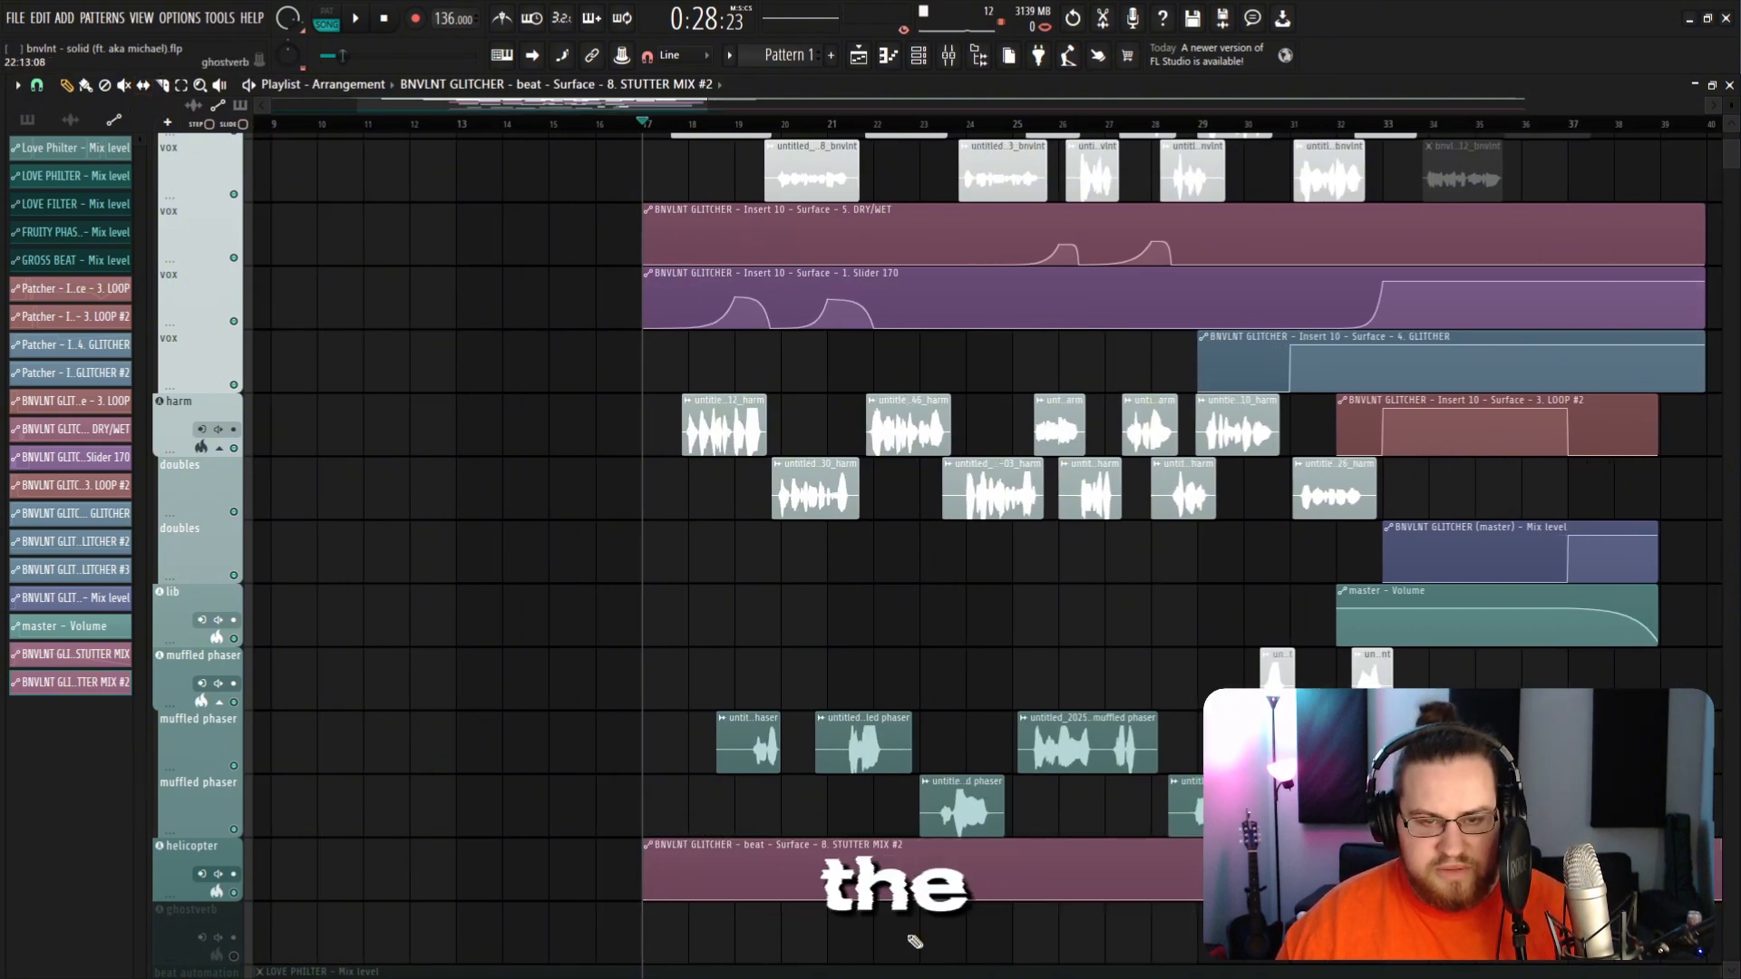
scroll(777, 835, up, 3)
click(828, 125)
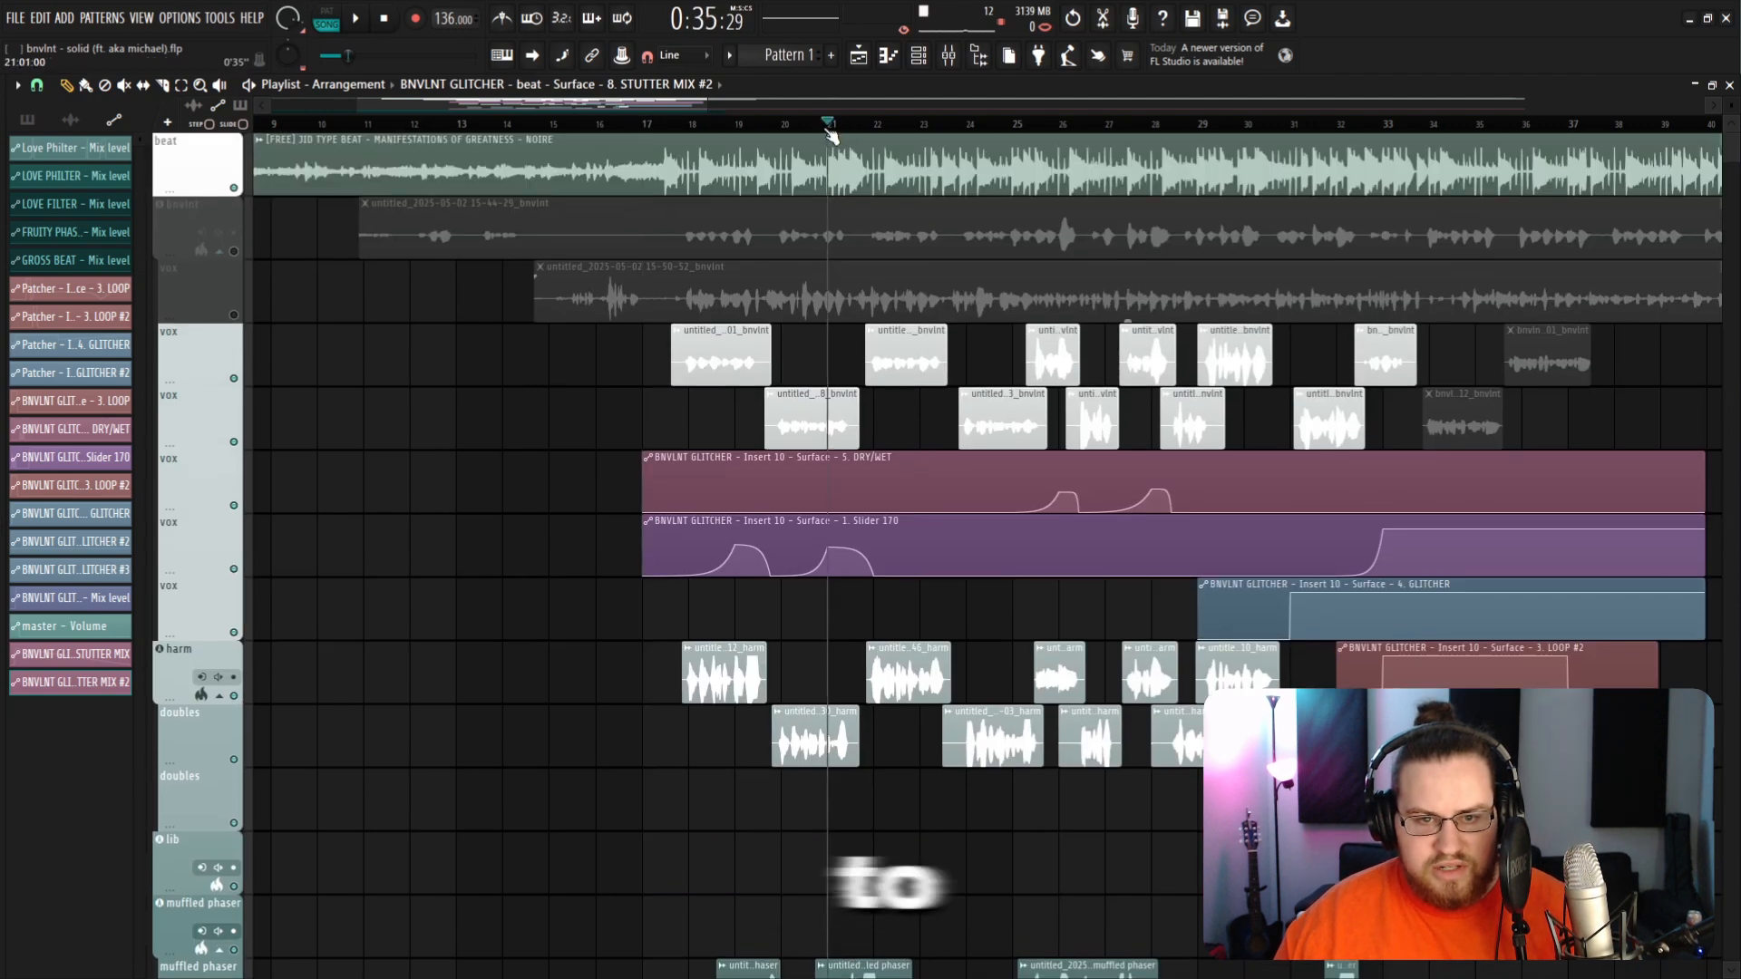
scroll(888, 476, down, 4)
scroll(888, 475, up, 4)
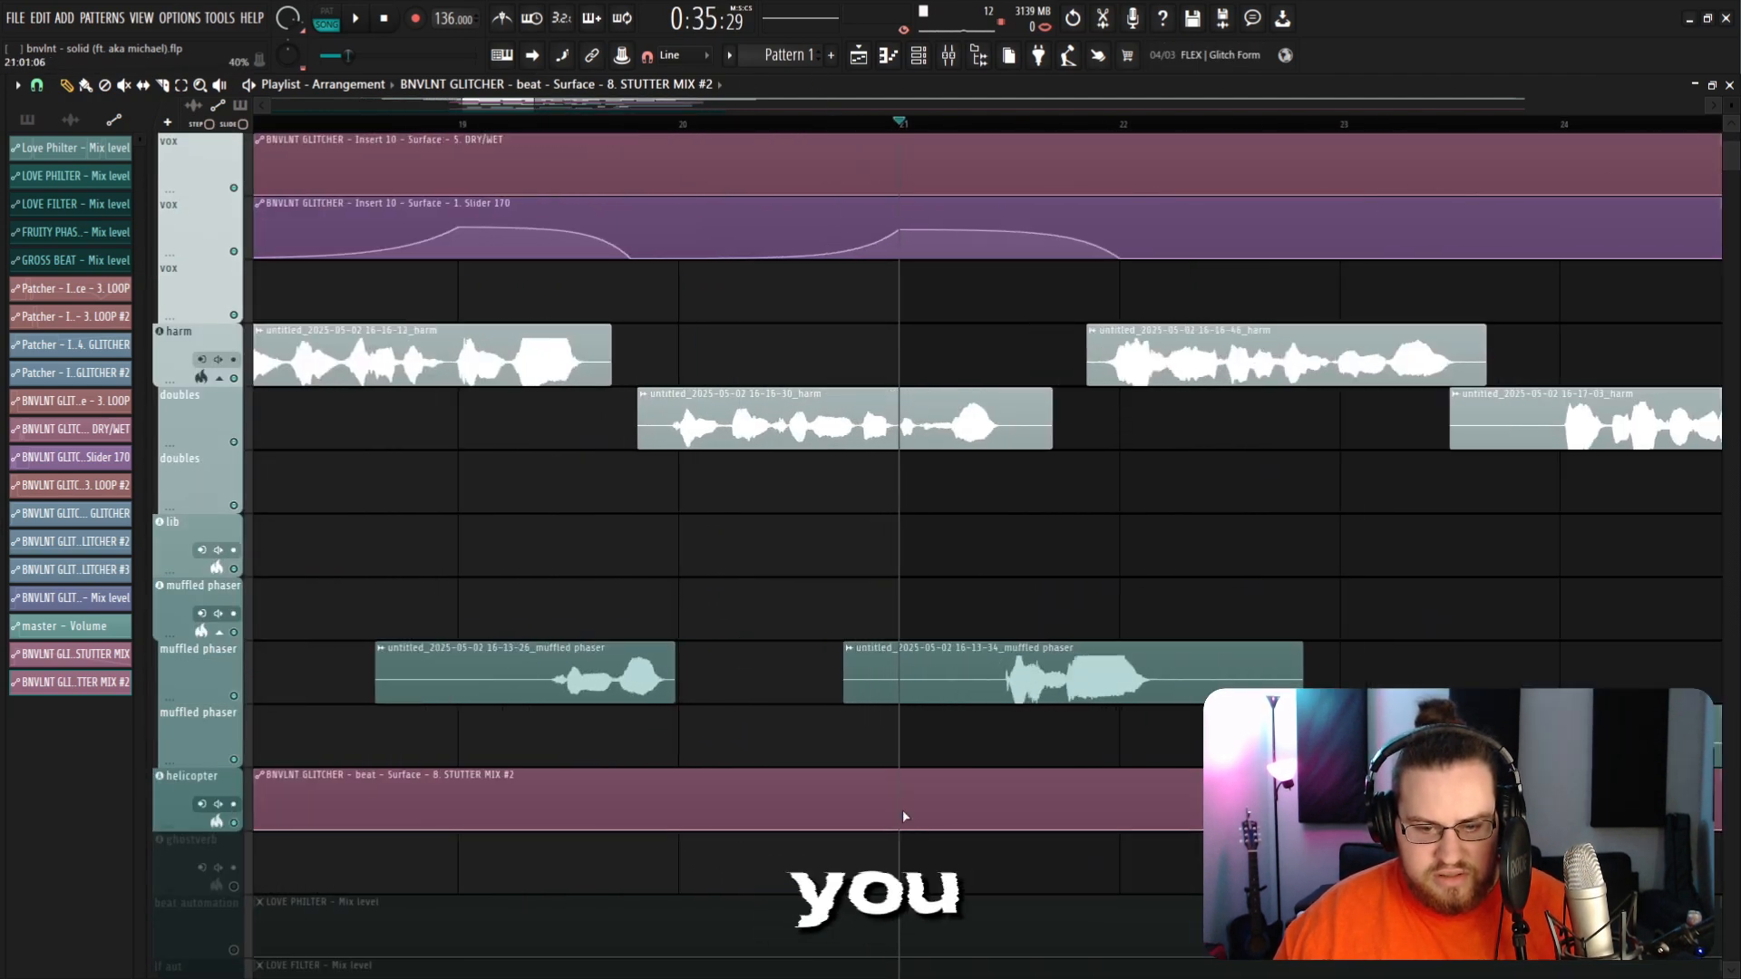
right_click(904, 786)
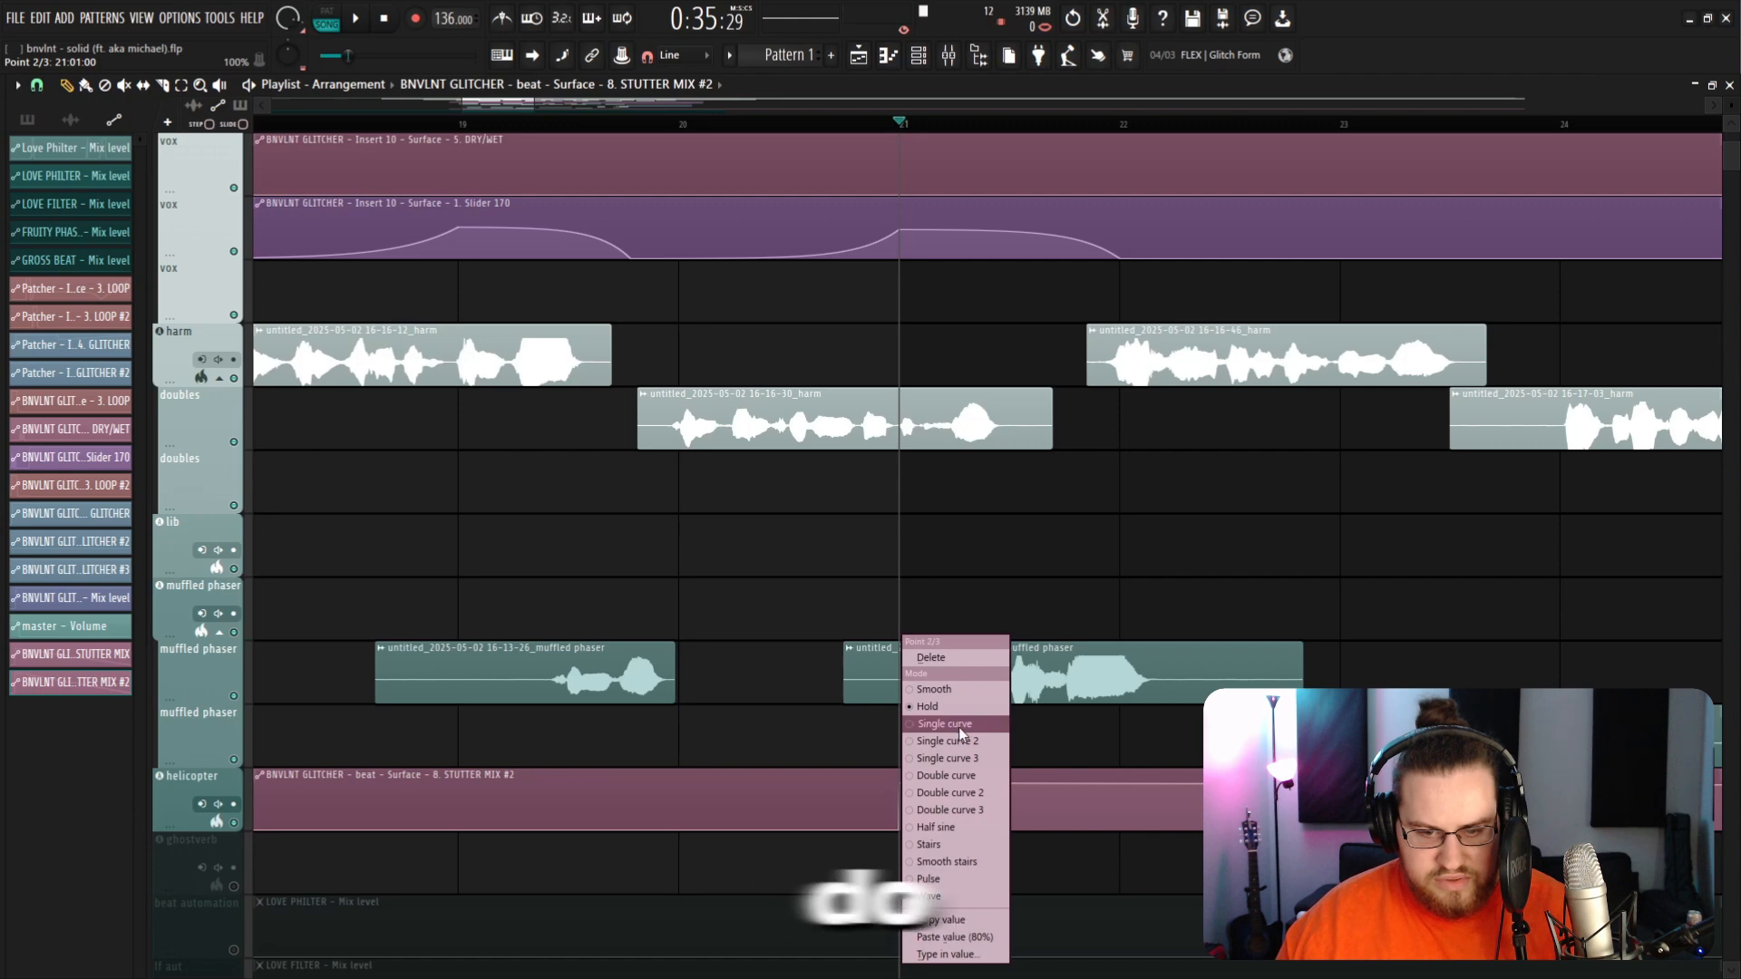
click(960, 727)
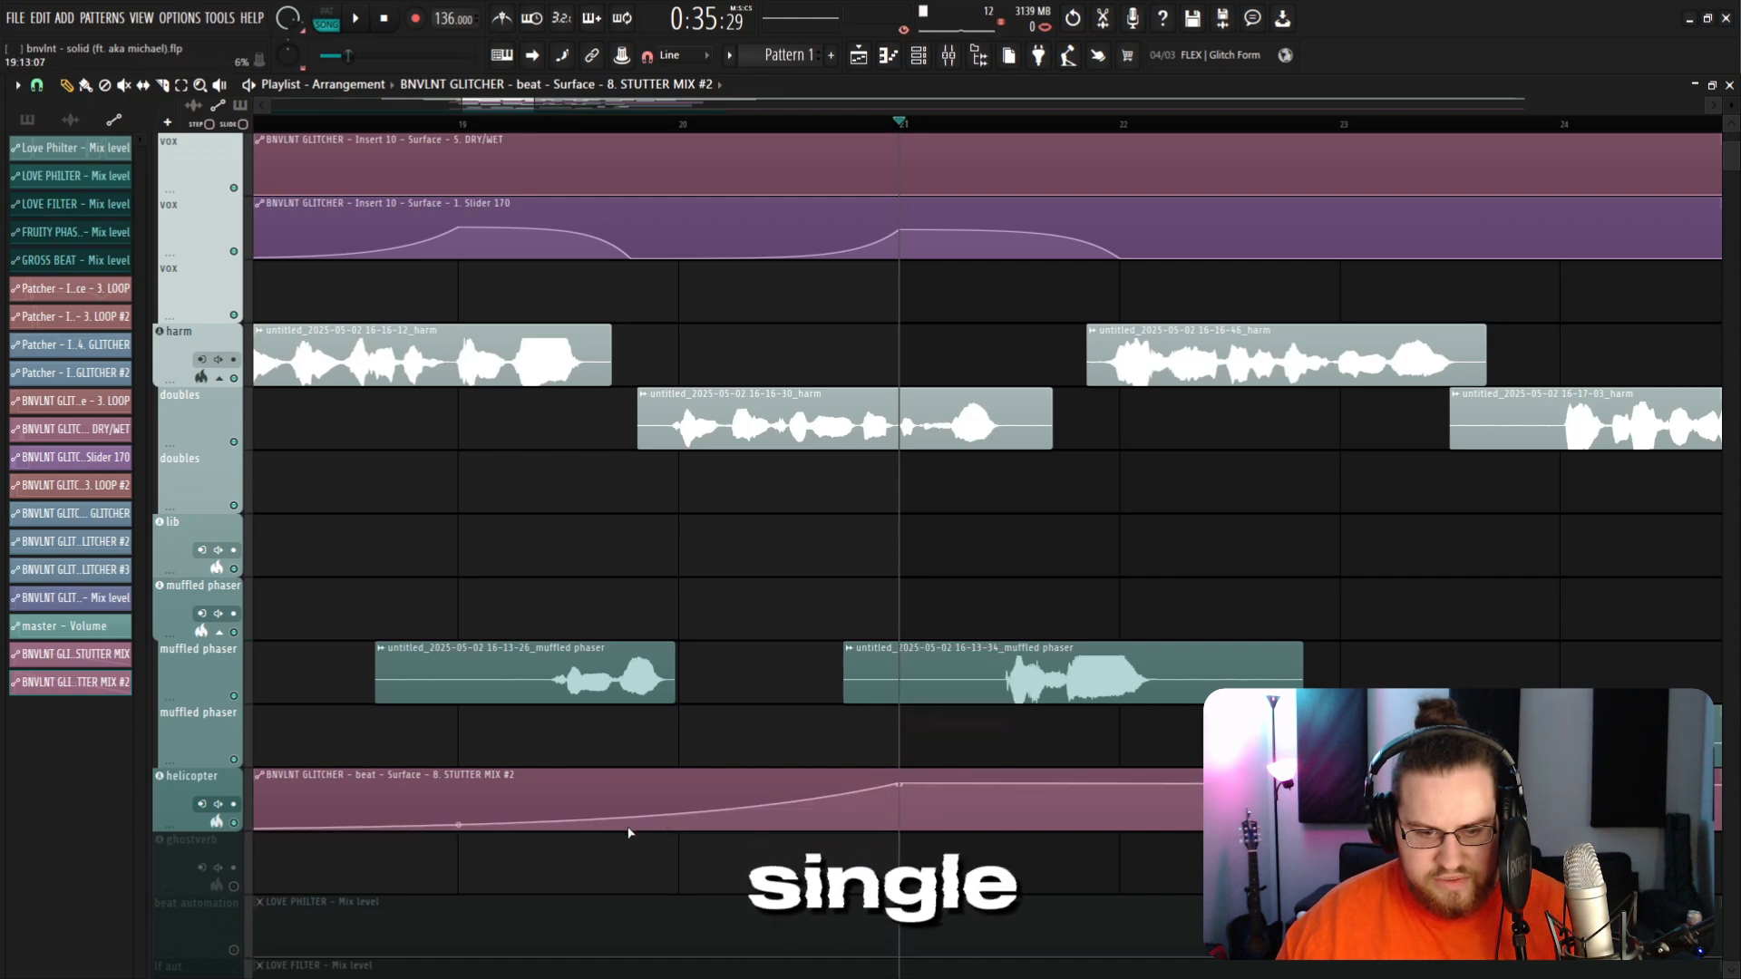
right_click(904, 816)
drag(904, 815, 903, 832)
Step: Play back the section to review the new stutter automation
scroll(689, 580, down, 3)
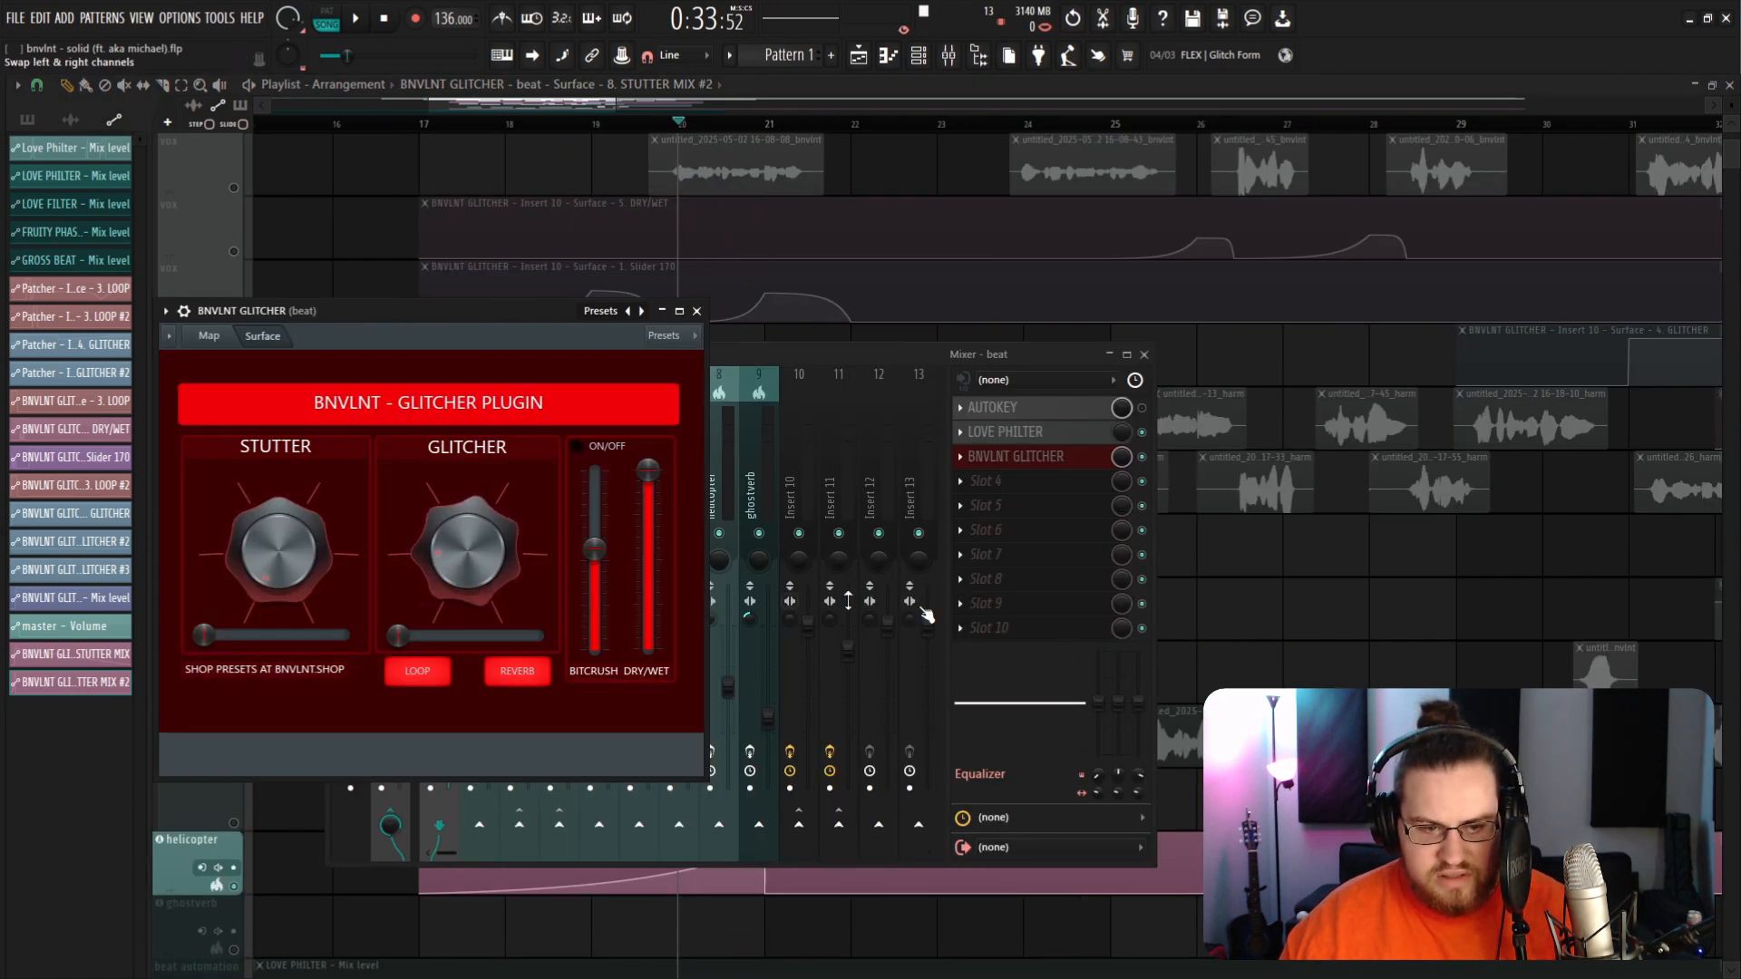
click(1280, 623)
scroll(805, 550, up, 4)
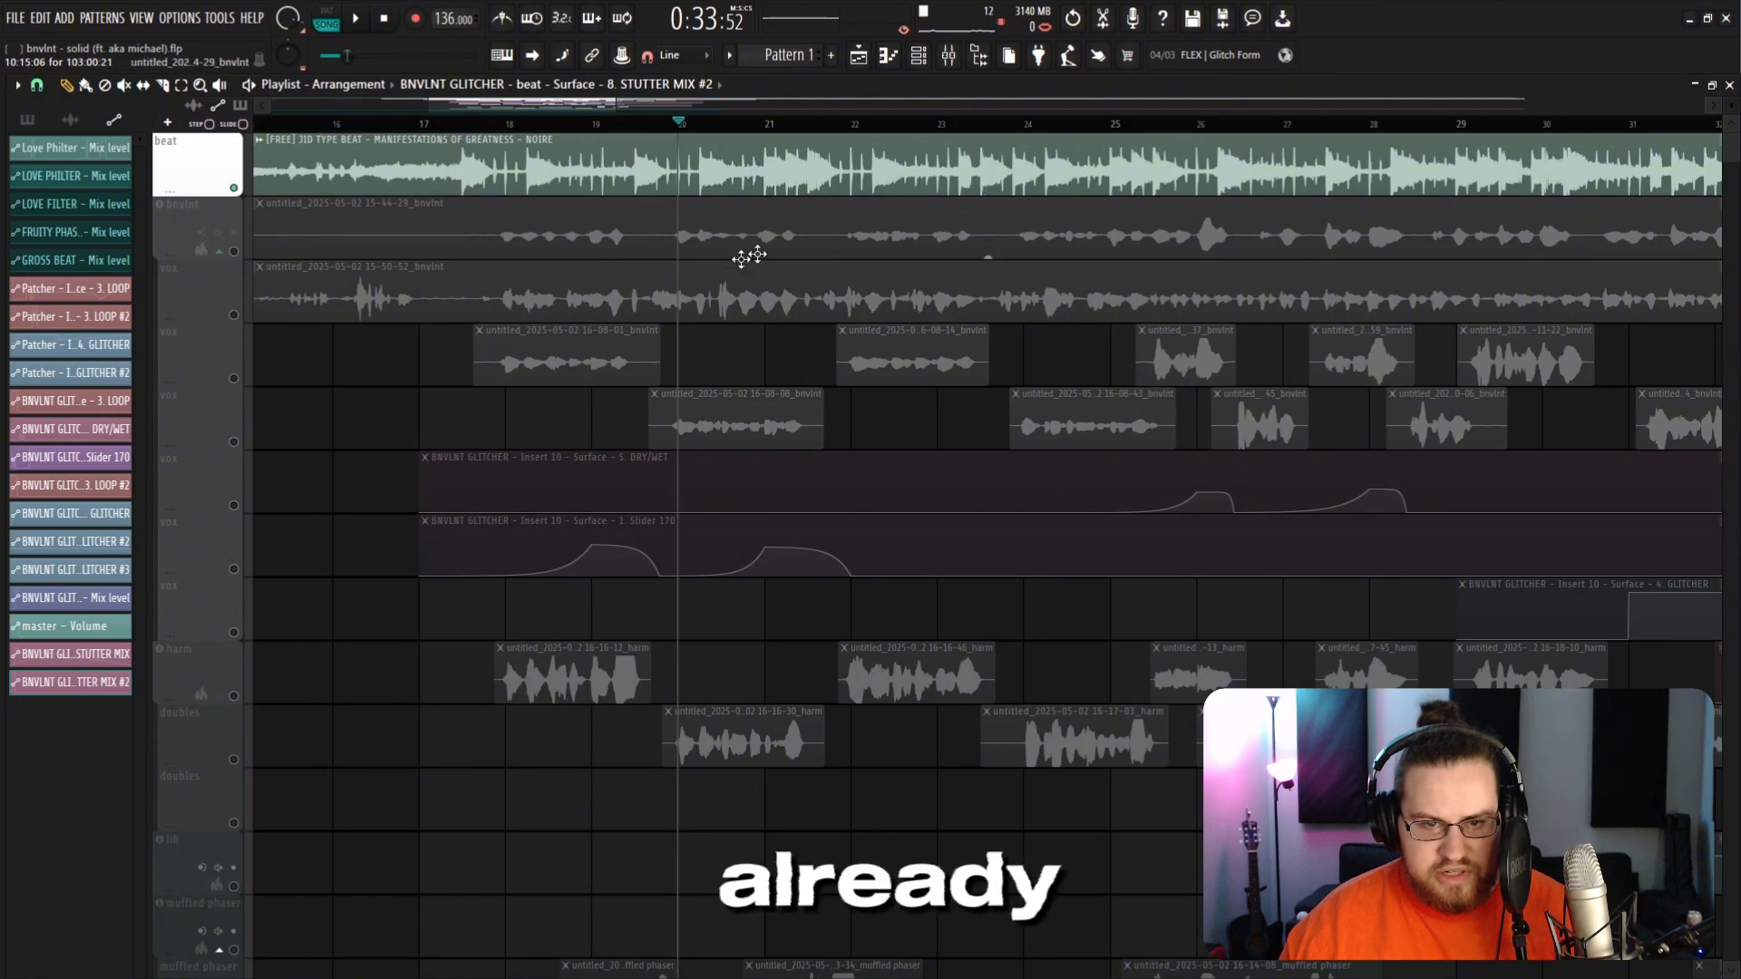
scroll(986, 583, down, 5)
key(space)
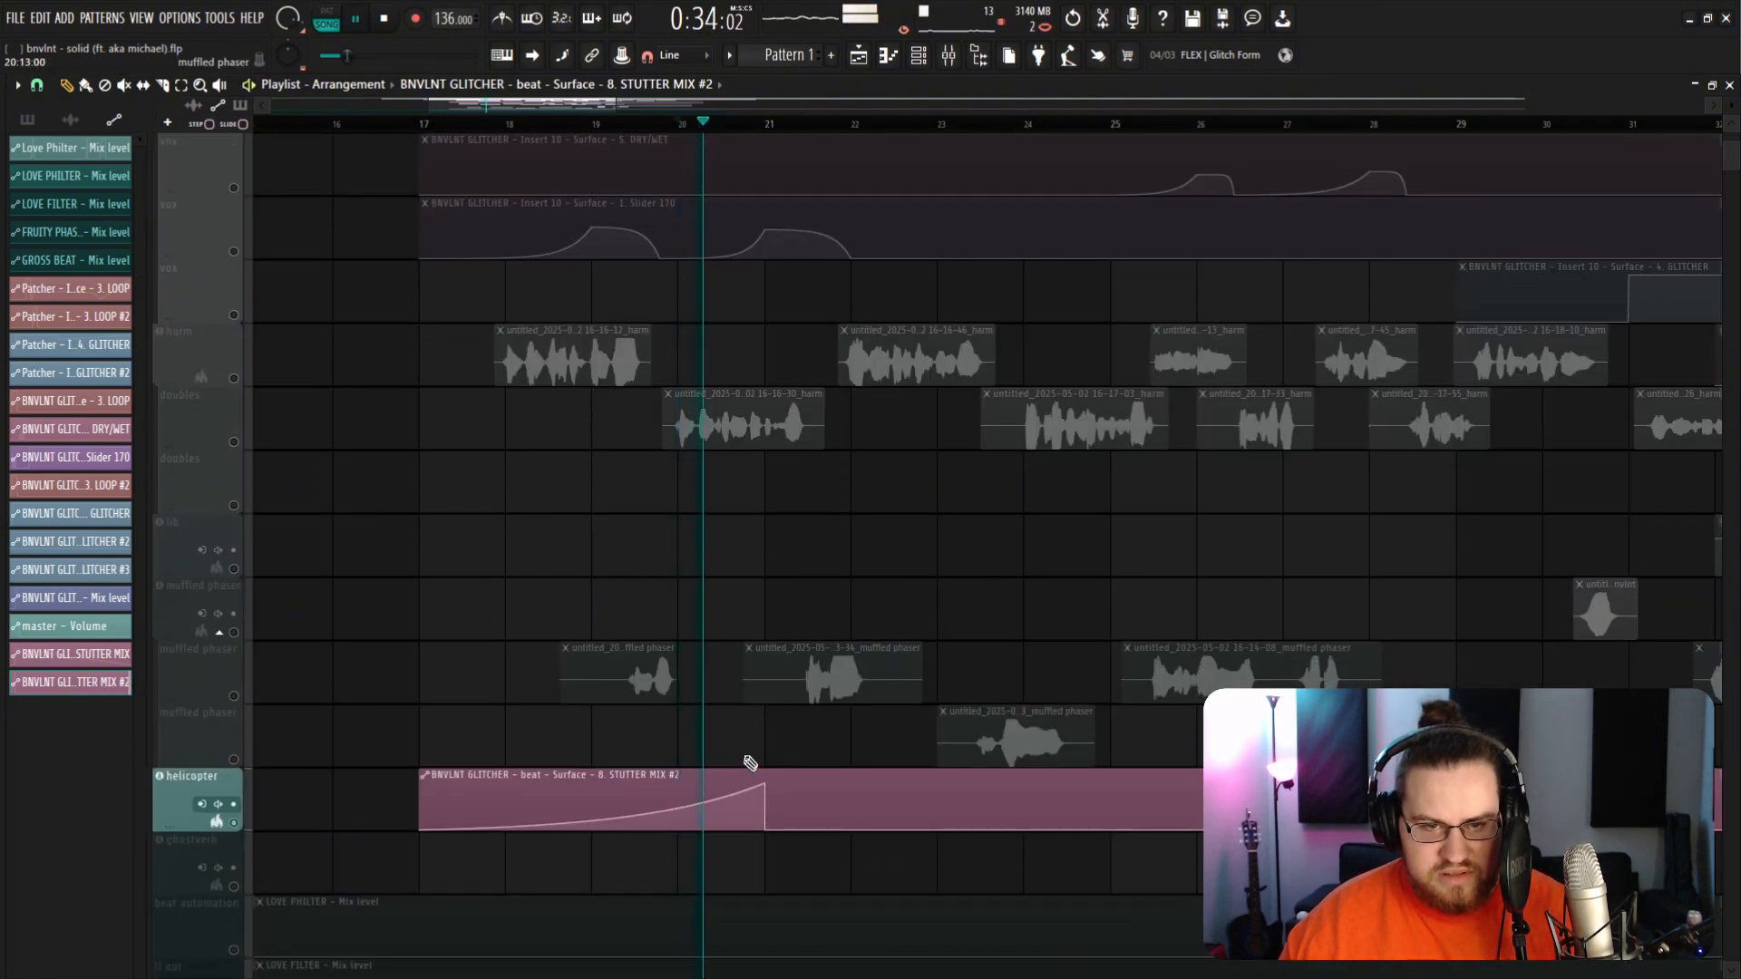
key(space)
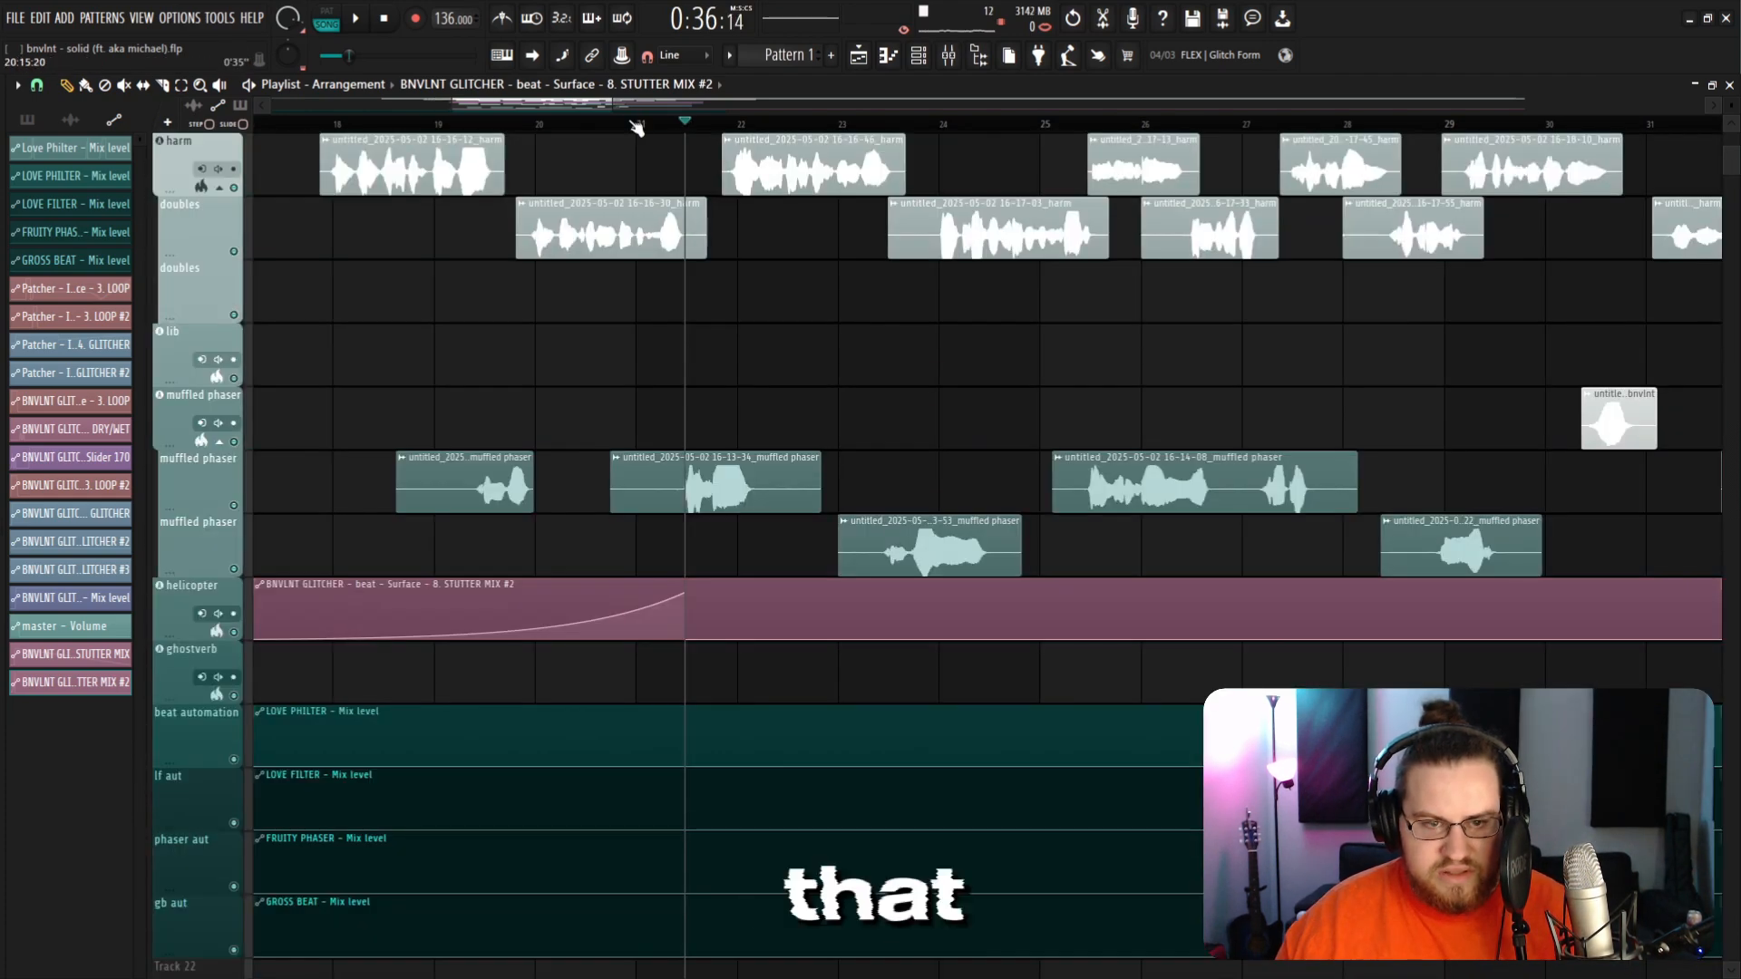
click(396, 127)
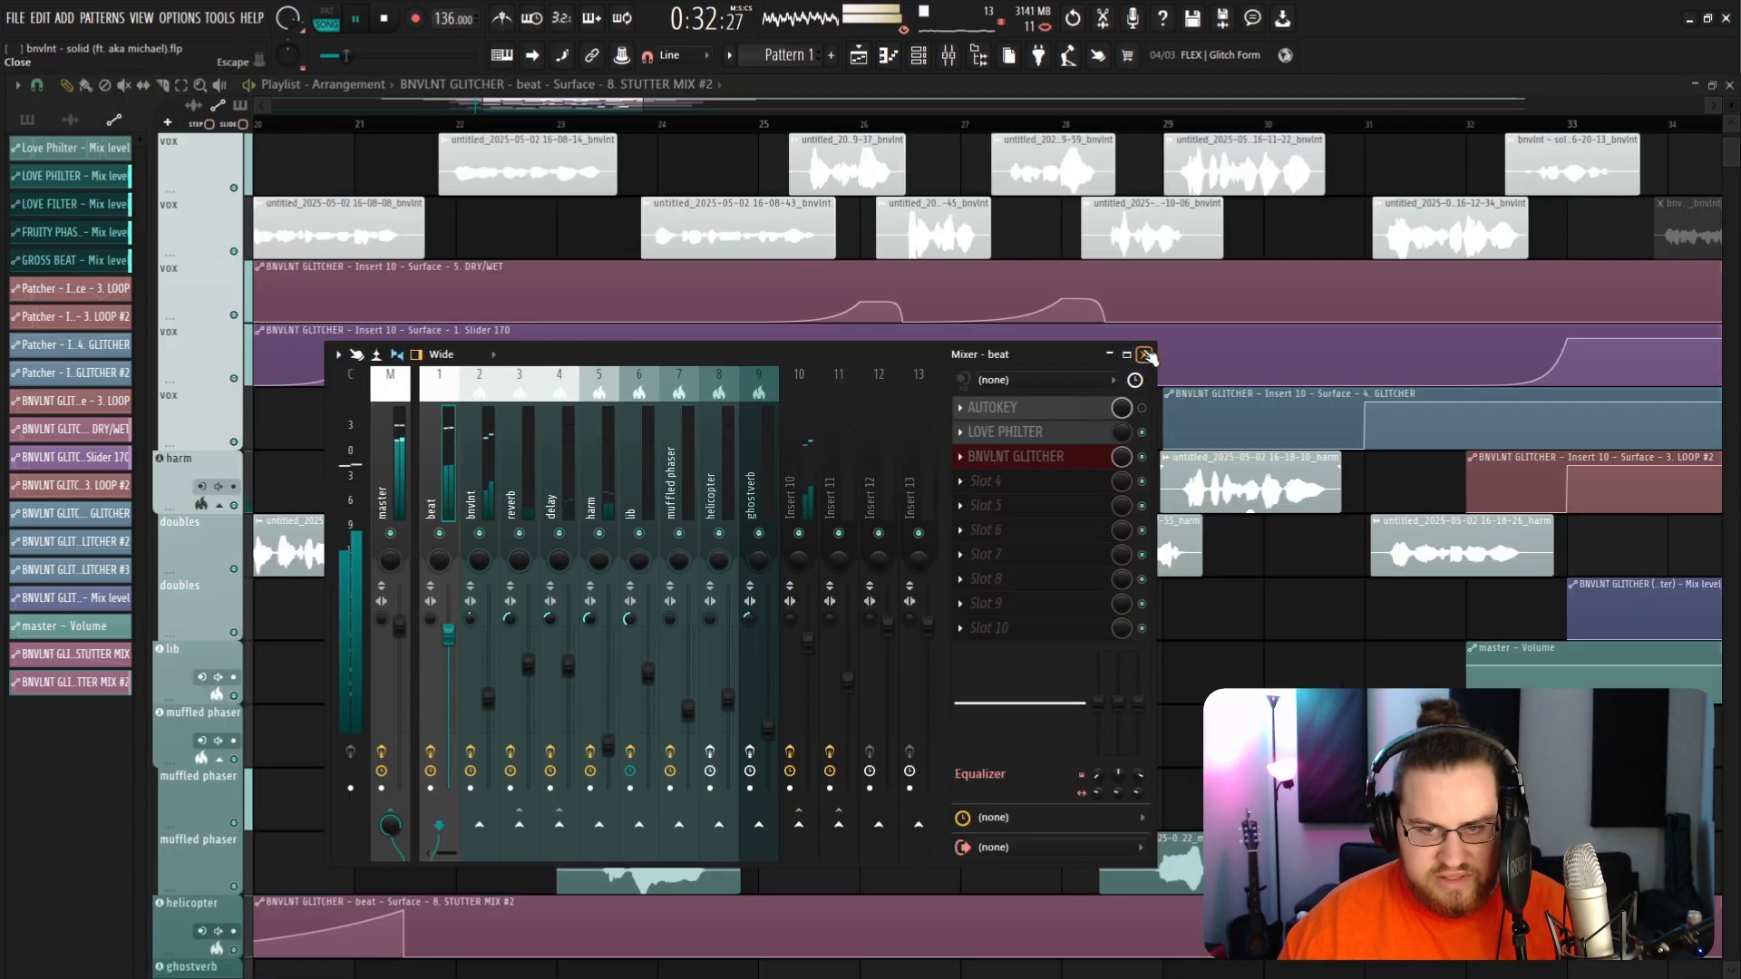
key(F9)
scroll(796, 693, down, 3)
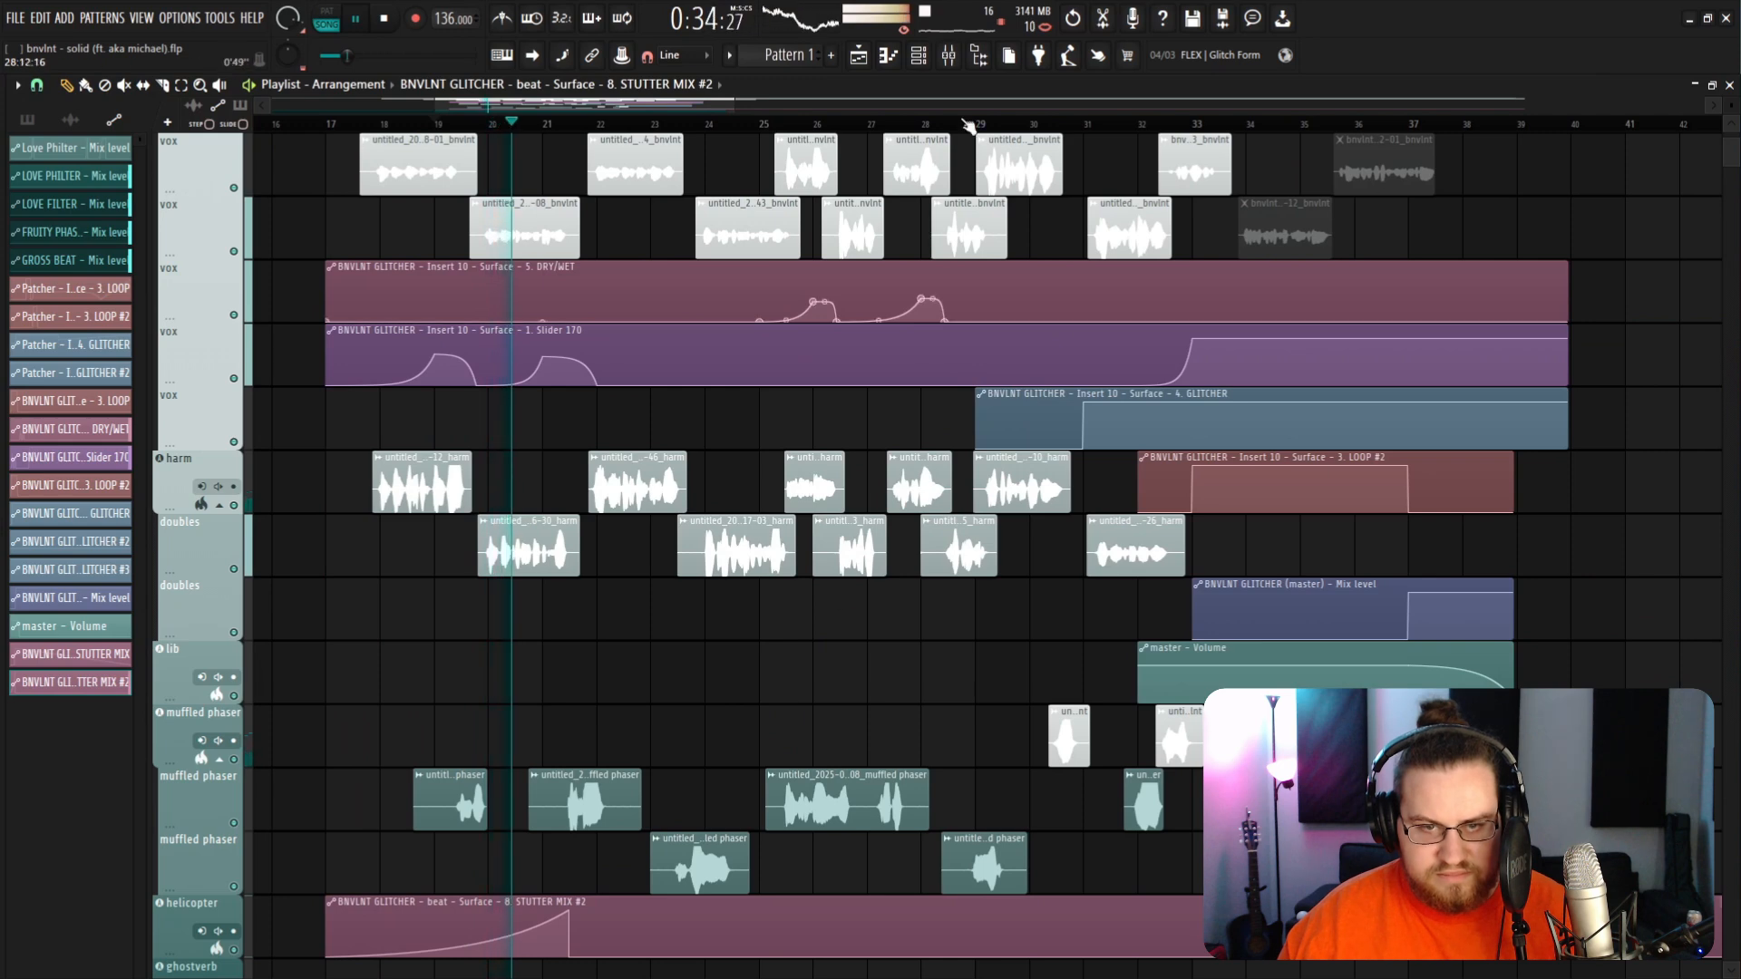
scroll(591, 692, up, 1)
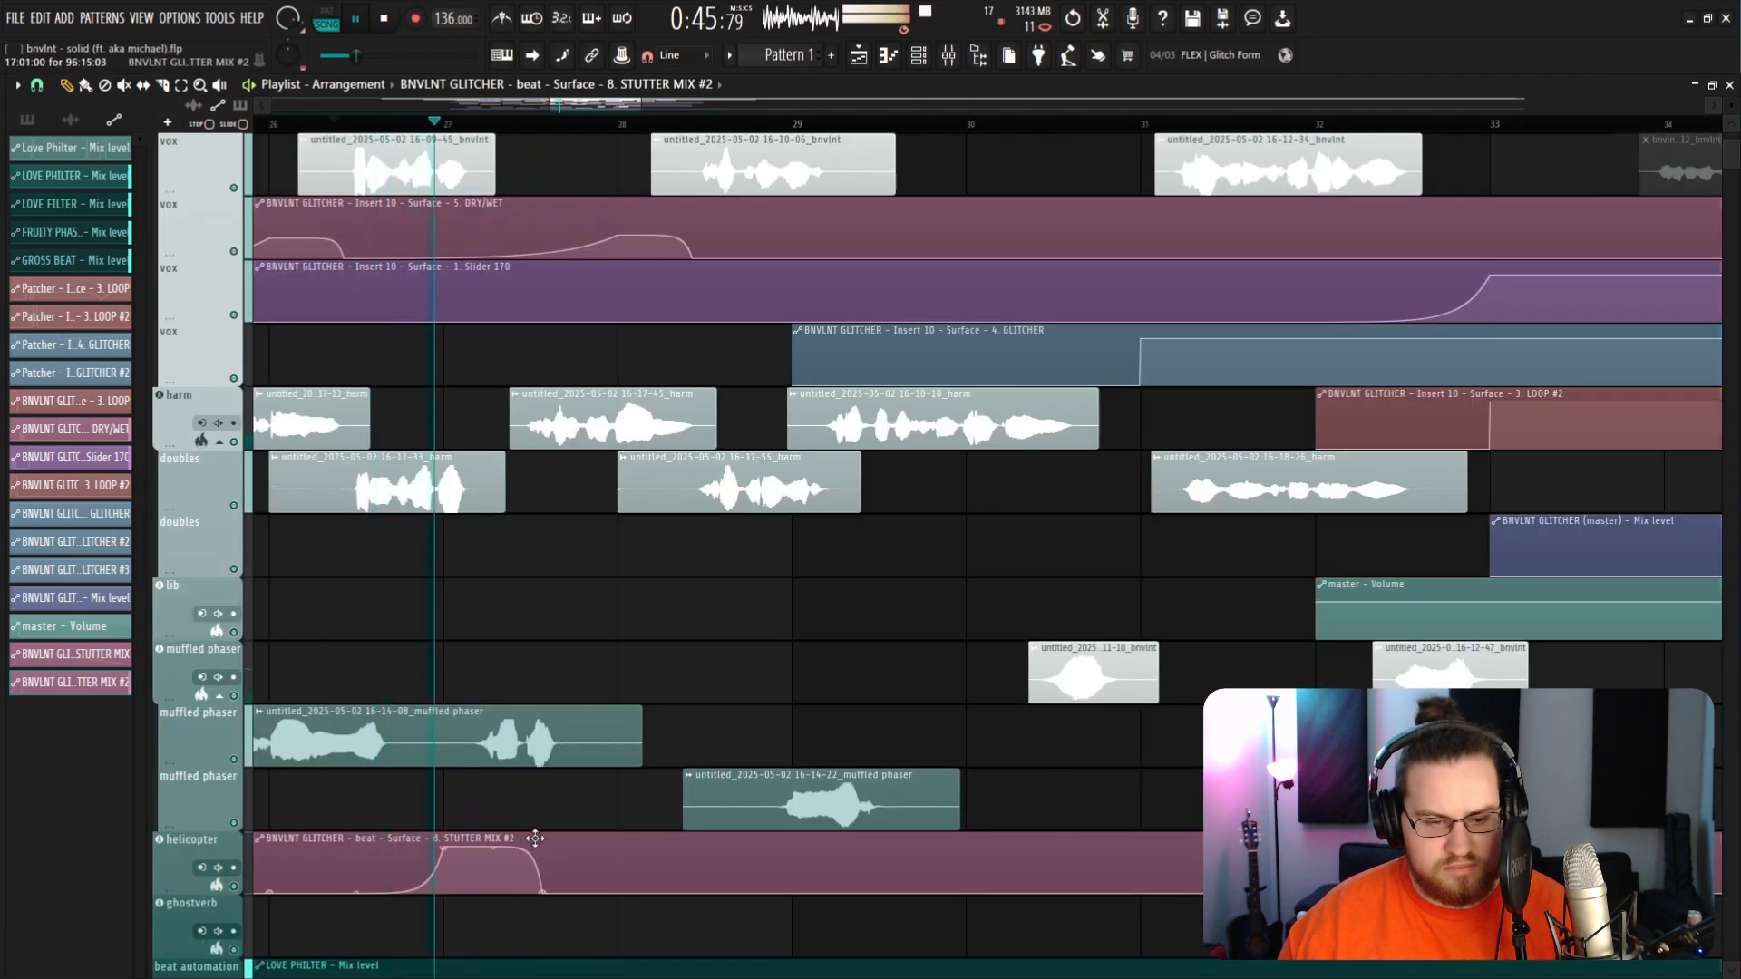
scroll(542, 429, down, 4)
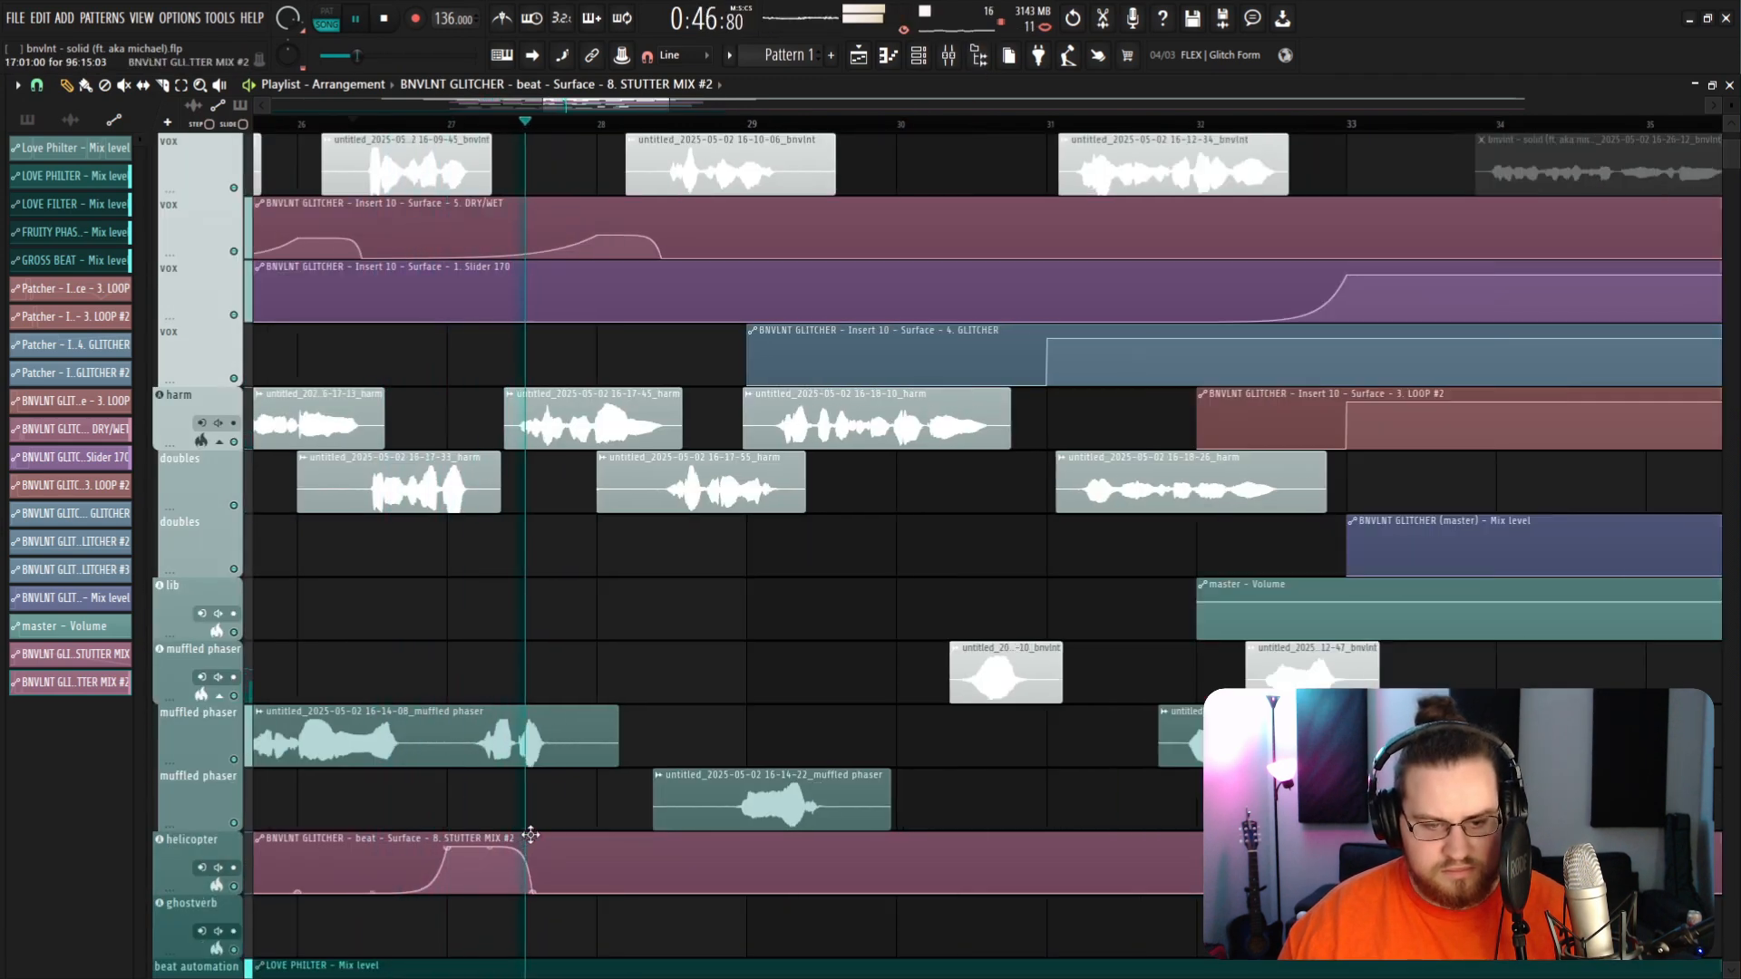
key(space)
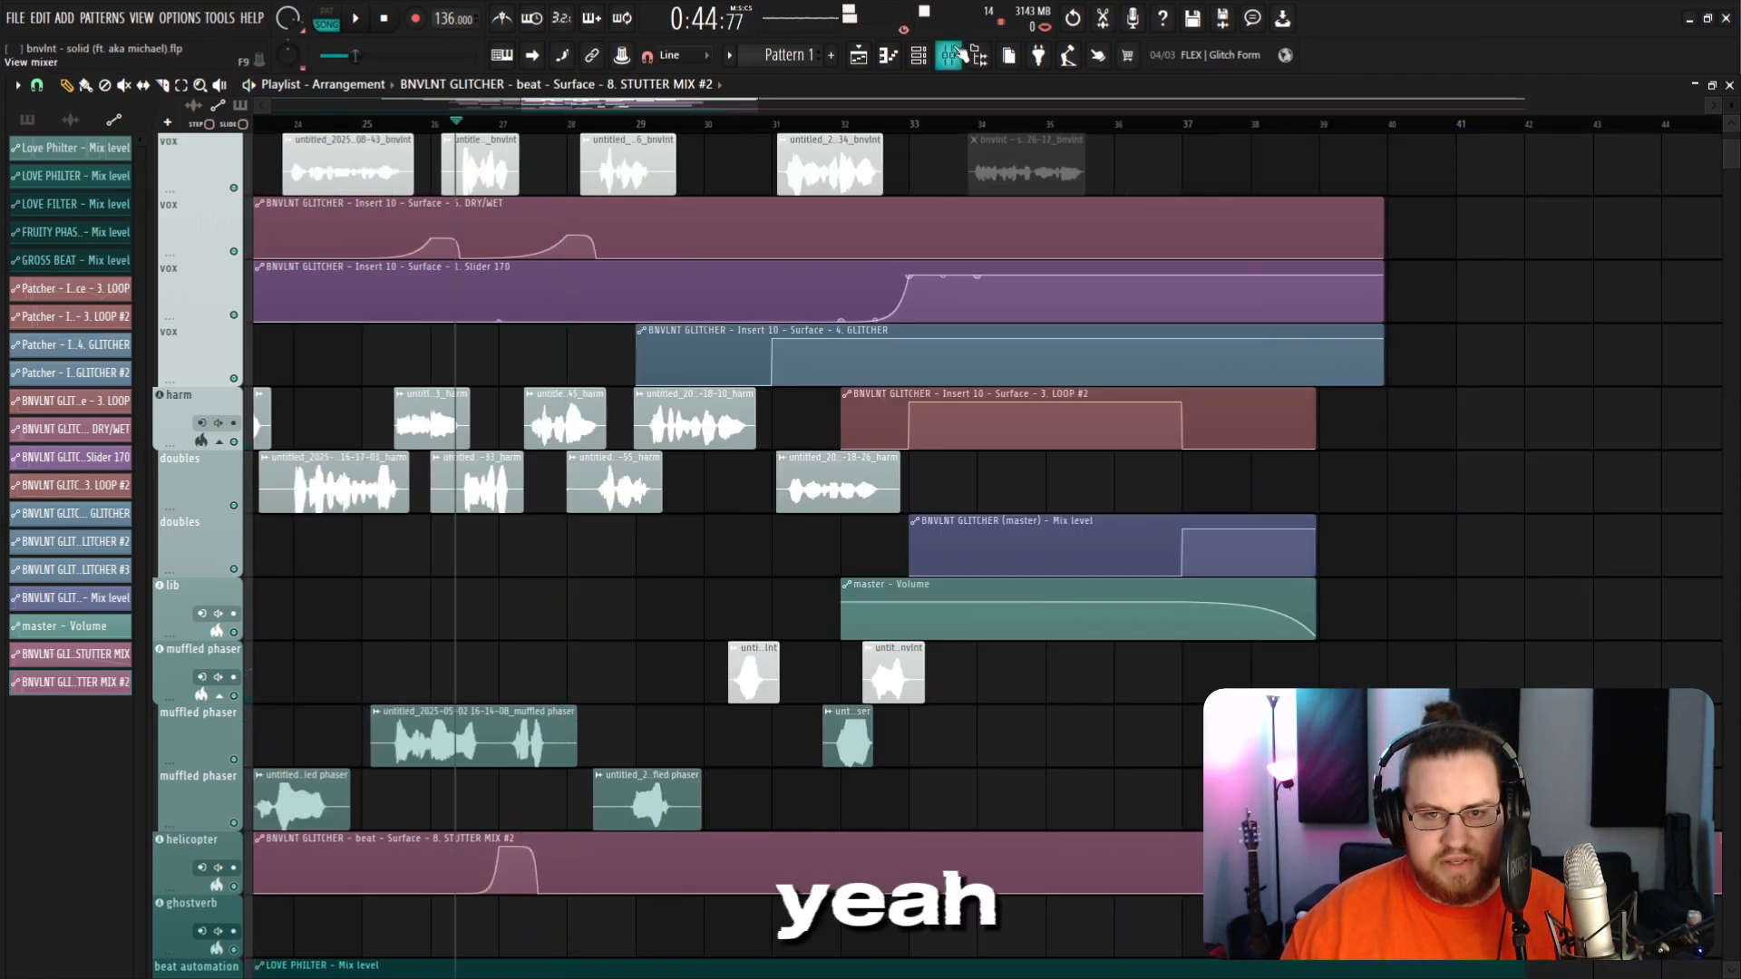
Step: Open the beat insert's GLITCHER plugin and create an automation clip for its STUTTER slider
click(952, 55)
click(439, 485)
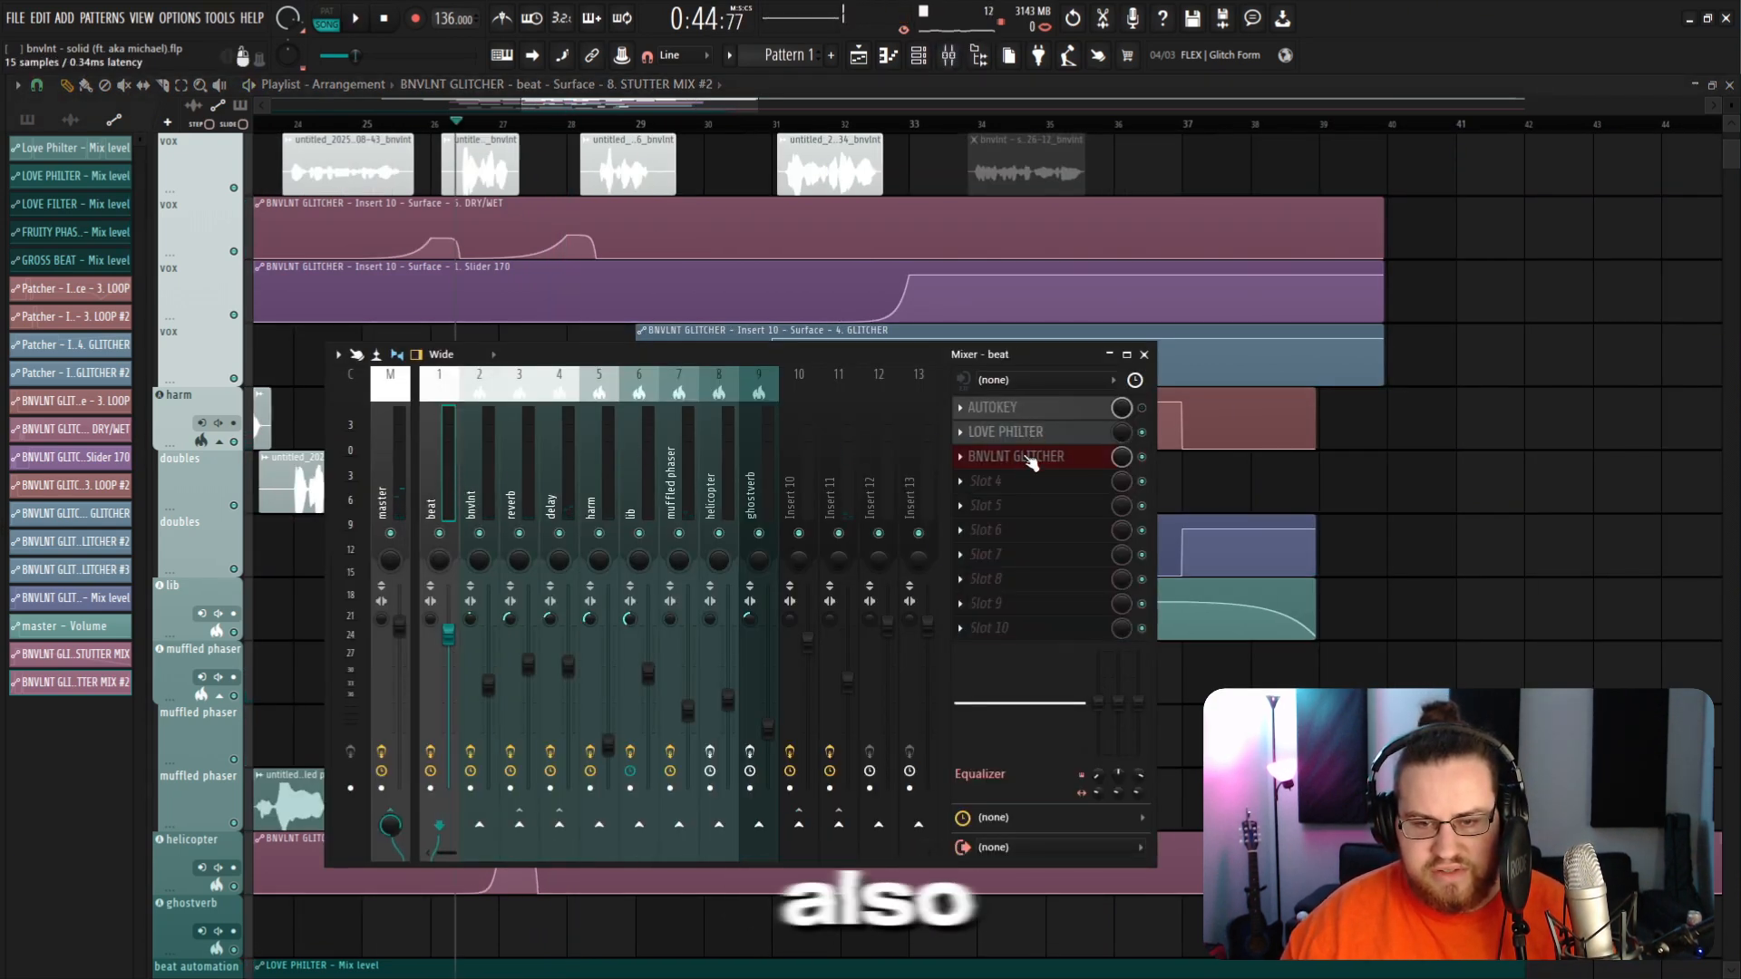
click(1030, 457)
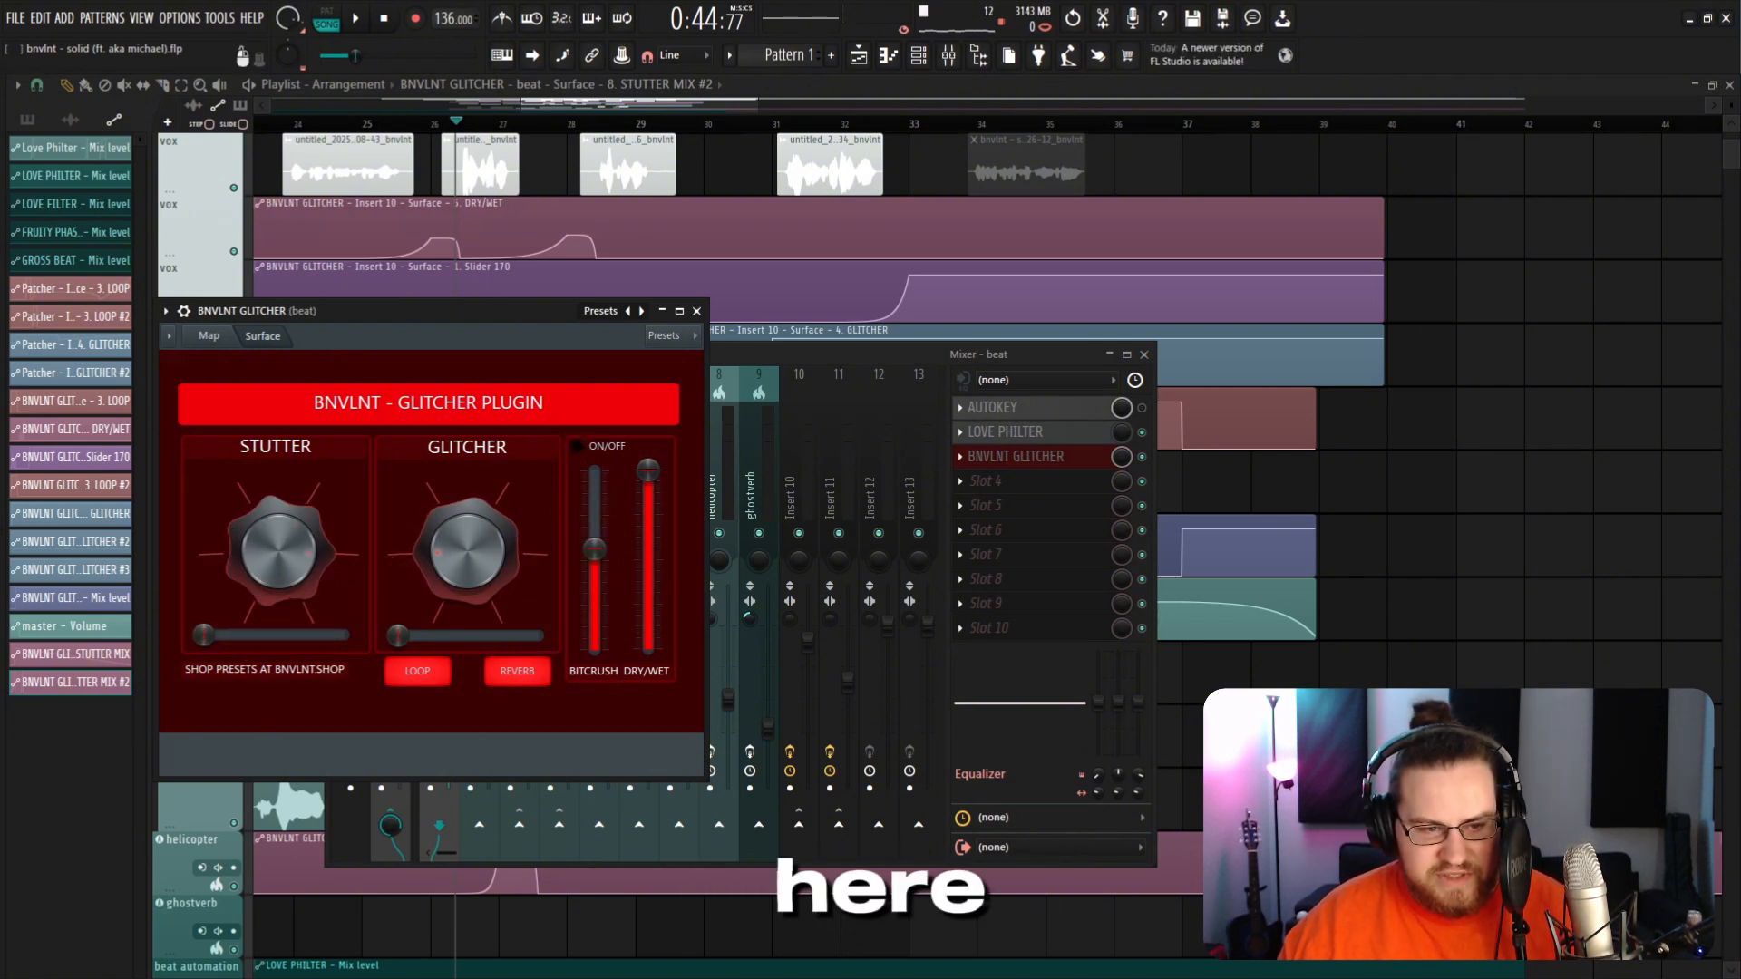
right_click(204, 635)
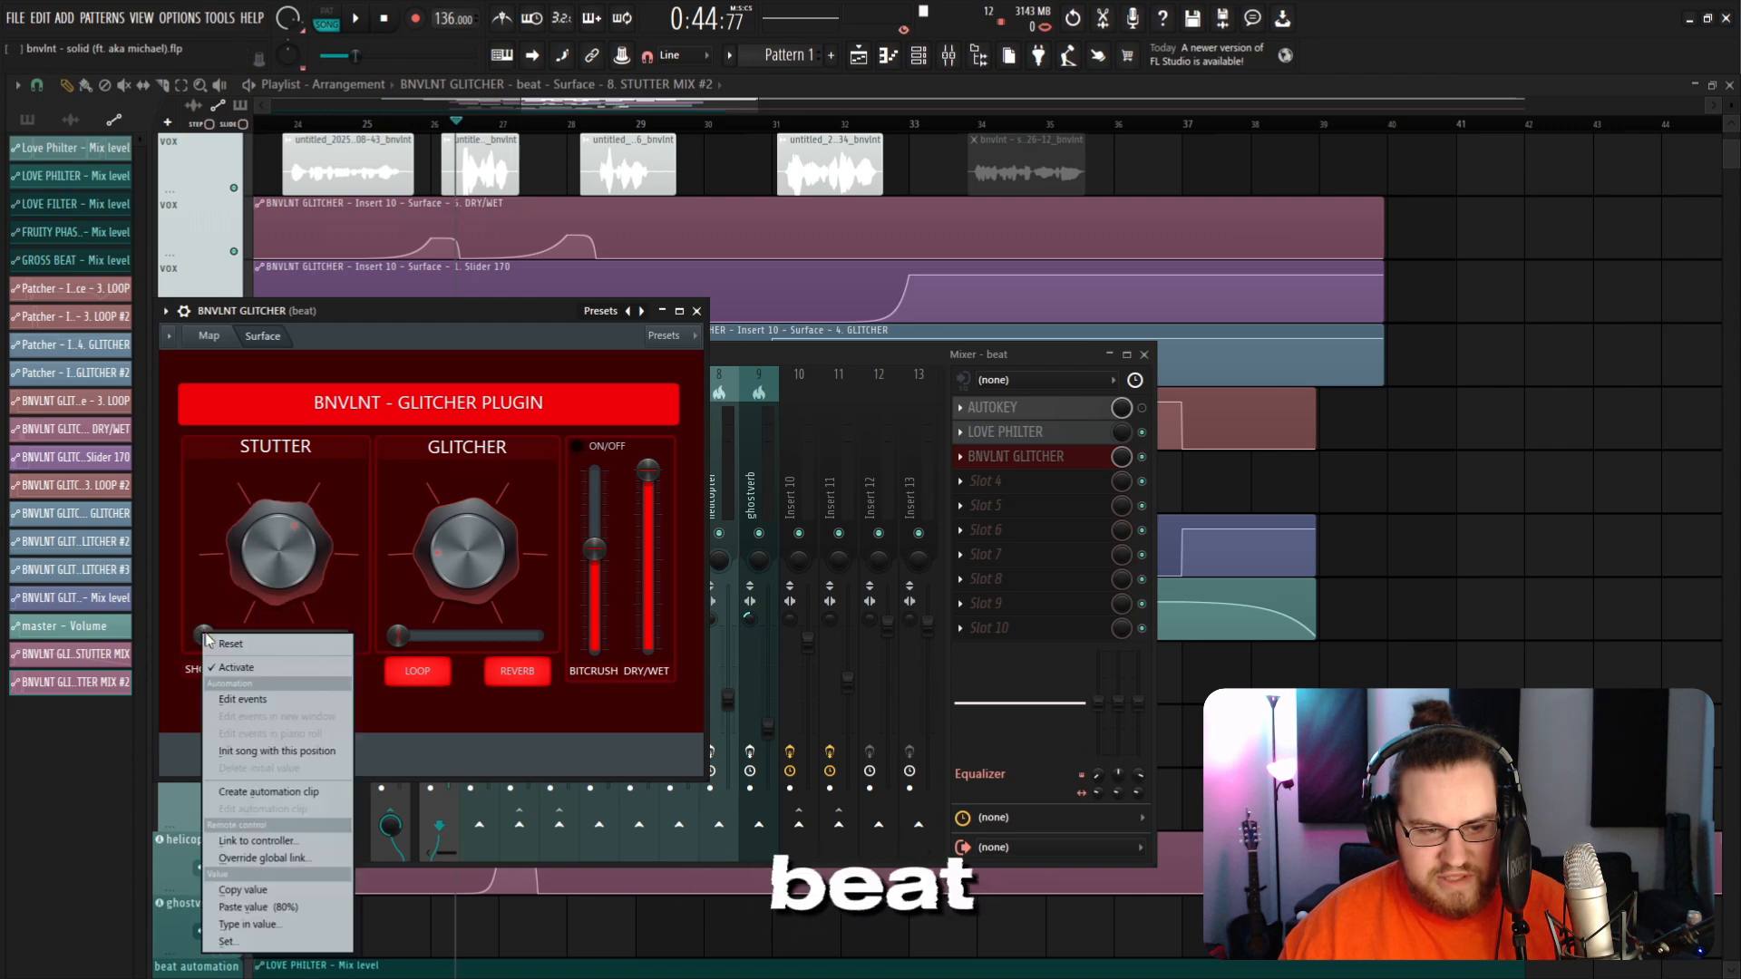
click(282, 792)
key(F12)
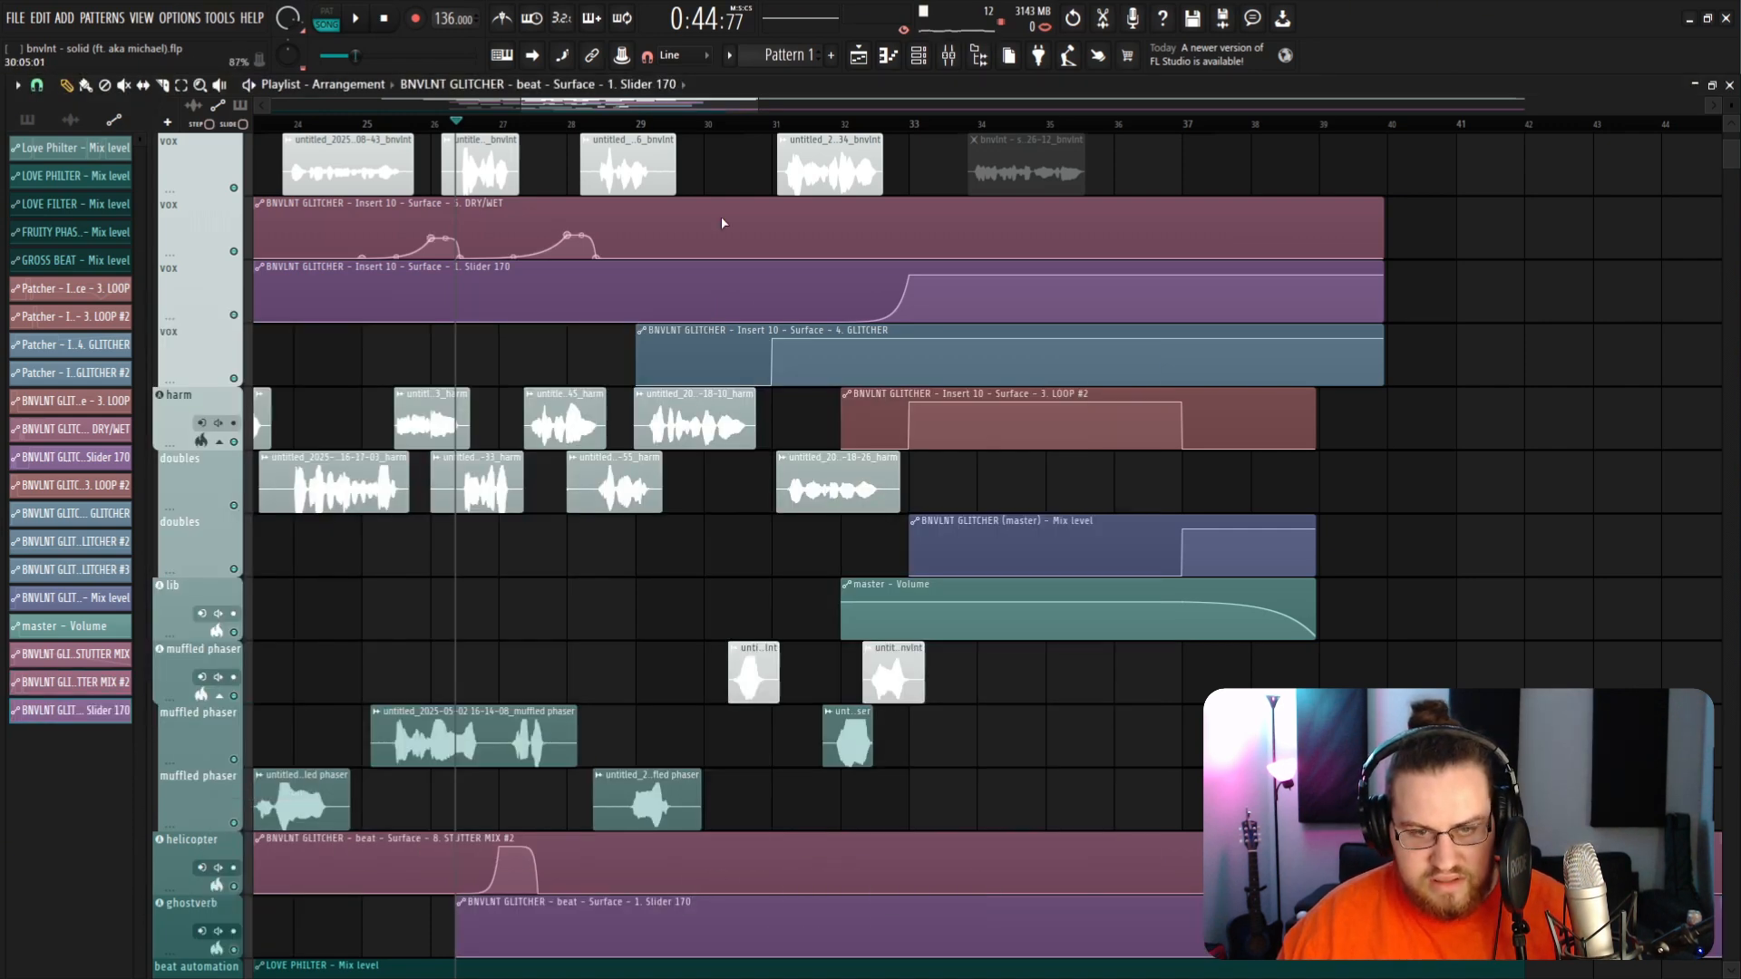
Step: Add points to the Slider 170 automation clip to shape a rise and drop
scroll(712, 263, up, 2)
scroll(676, 380, down, 4)
scroll(633, 791, up, 4)
right_click(634, 818)
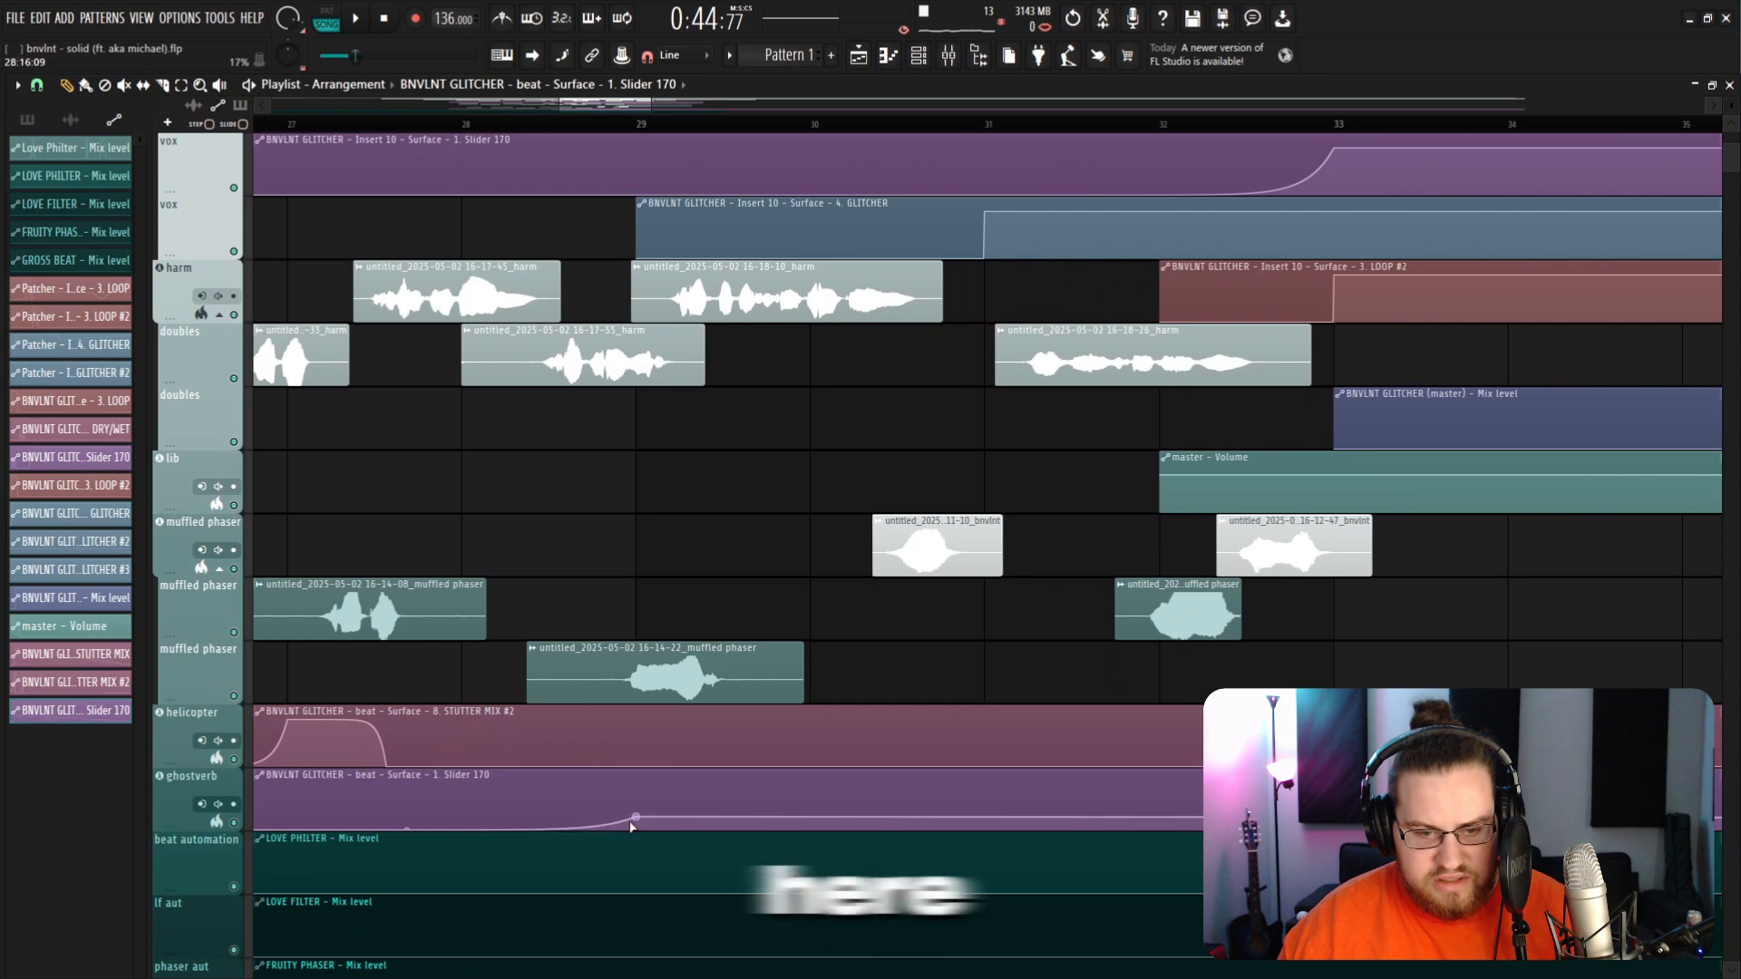
drag(635, 818, 753, 872)
right_click(739, 807)
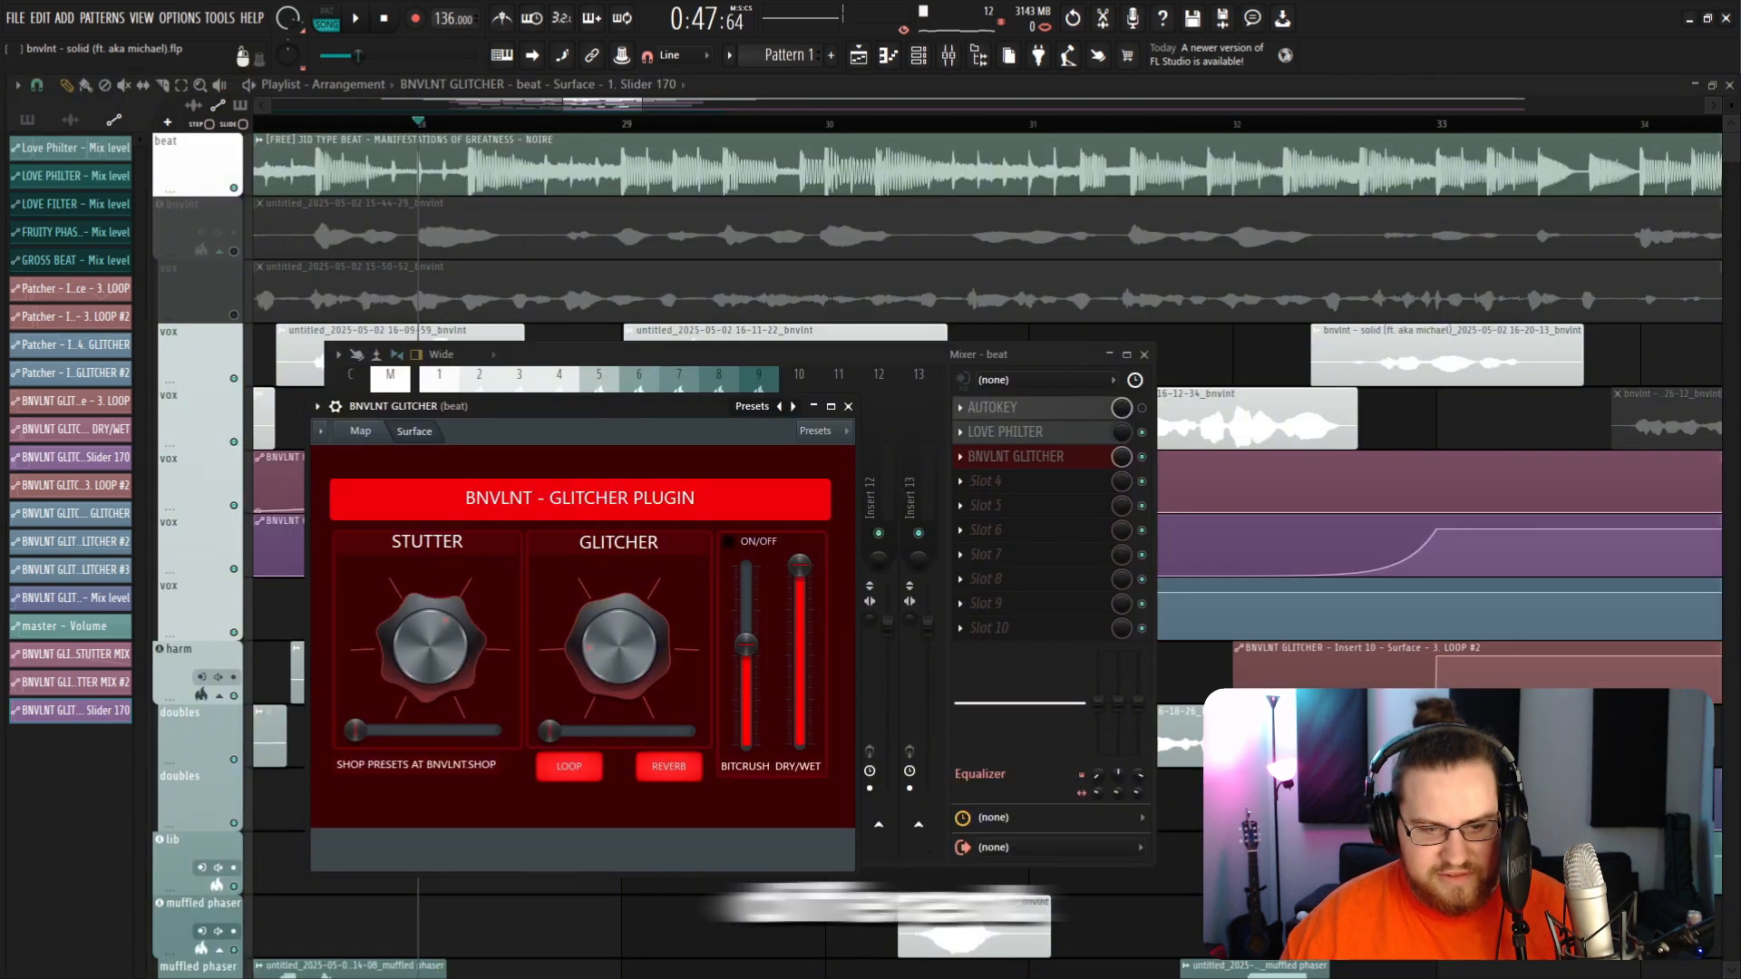
Step: Move the Slider 170 automation's drop point earlier while previewing playback
key(space)
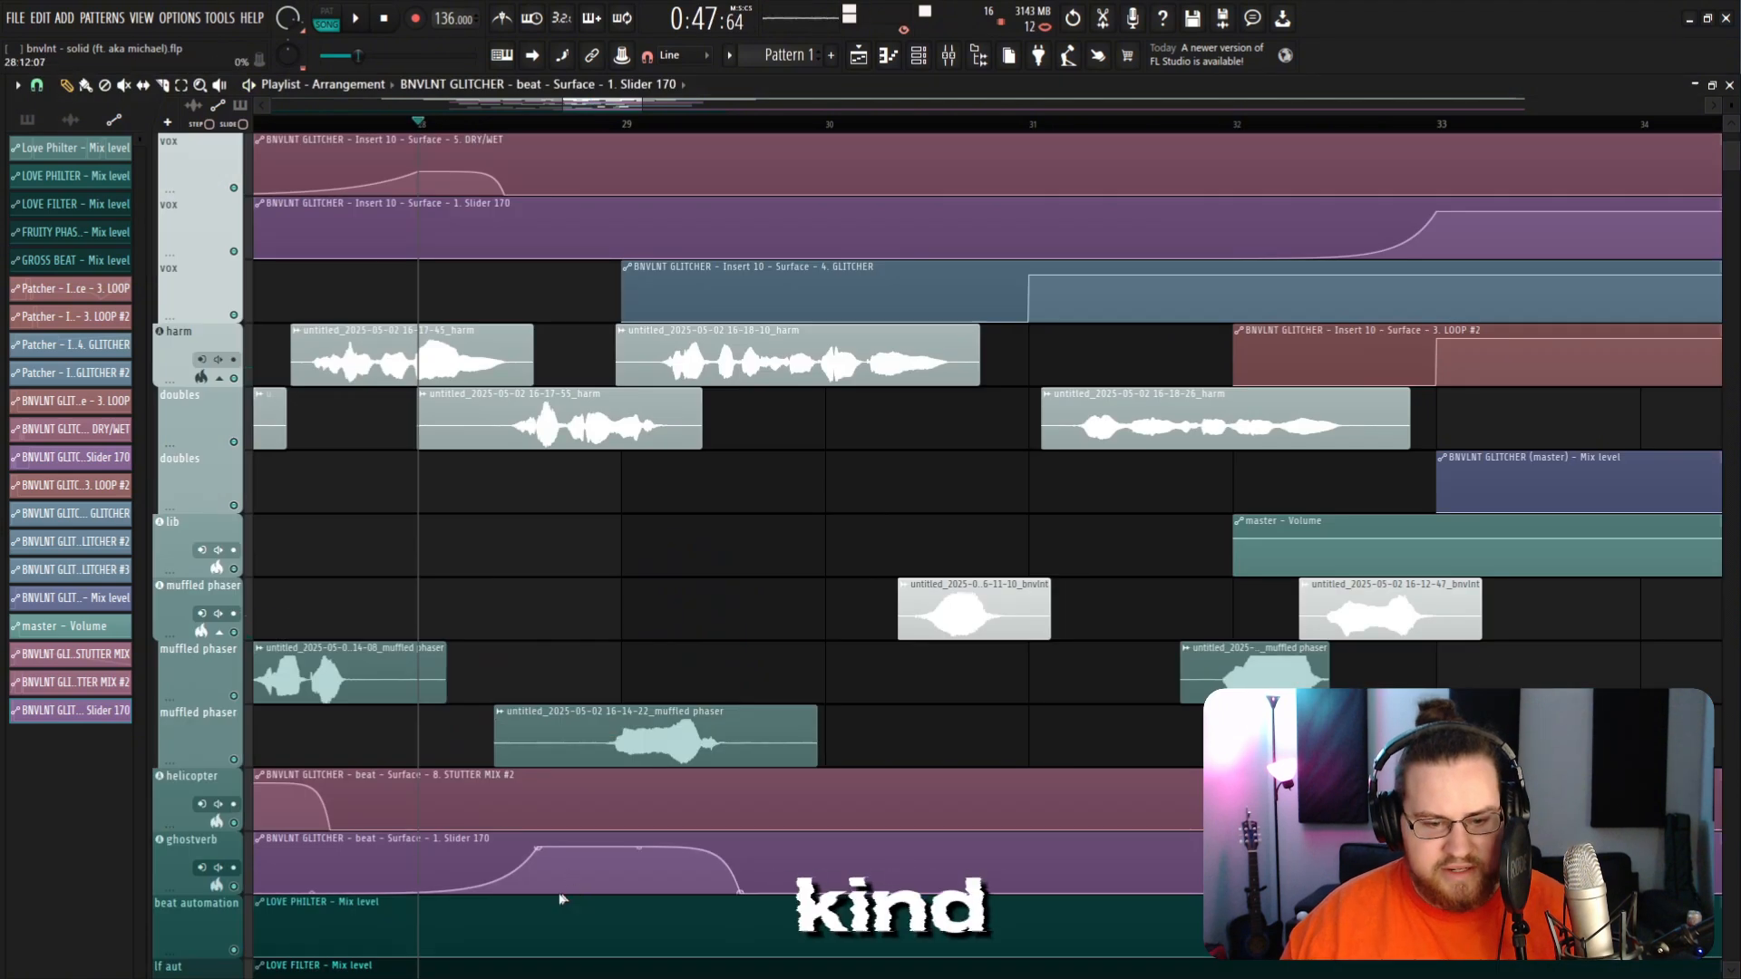
scroll(561, 899, up, 1)
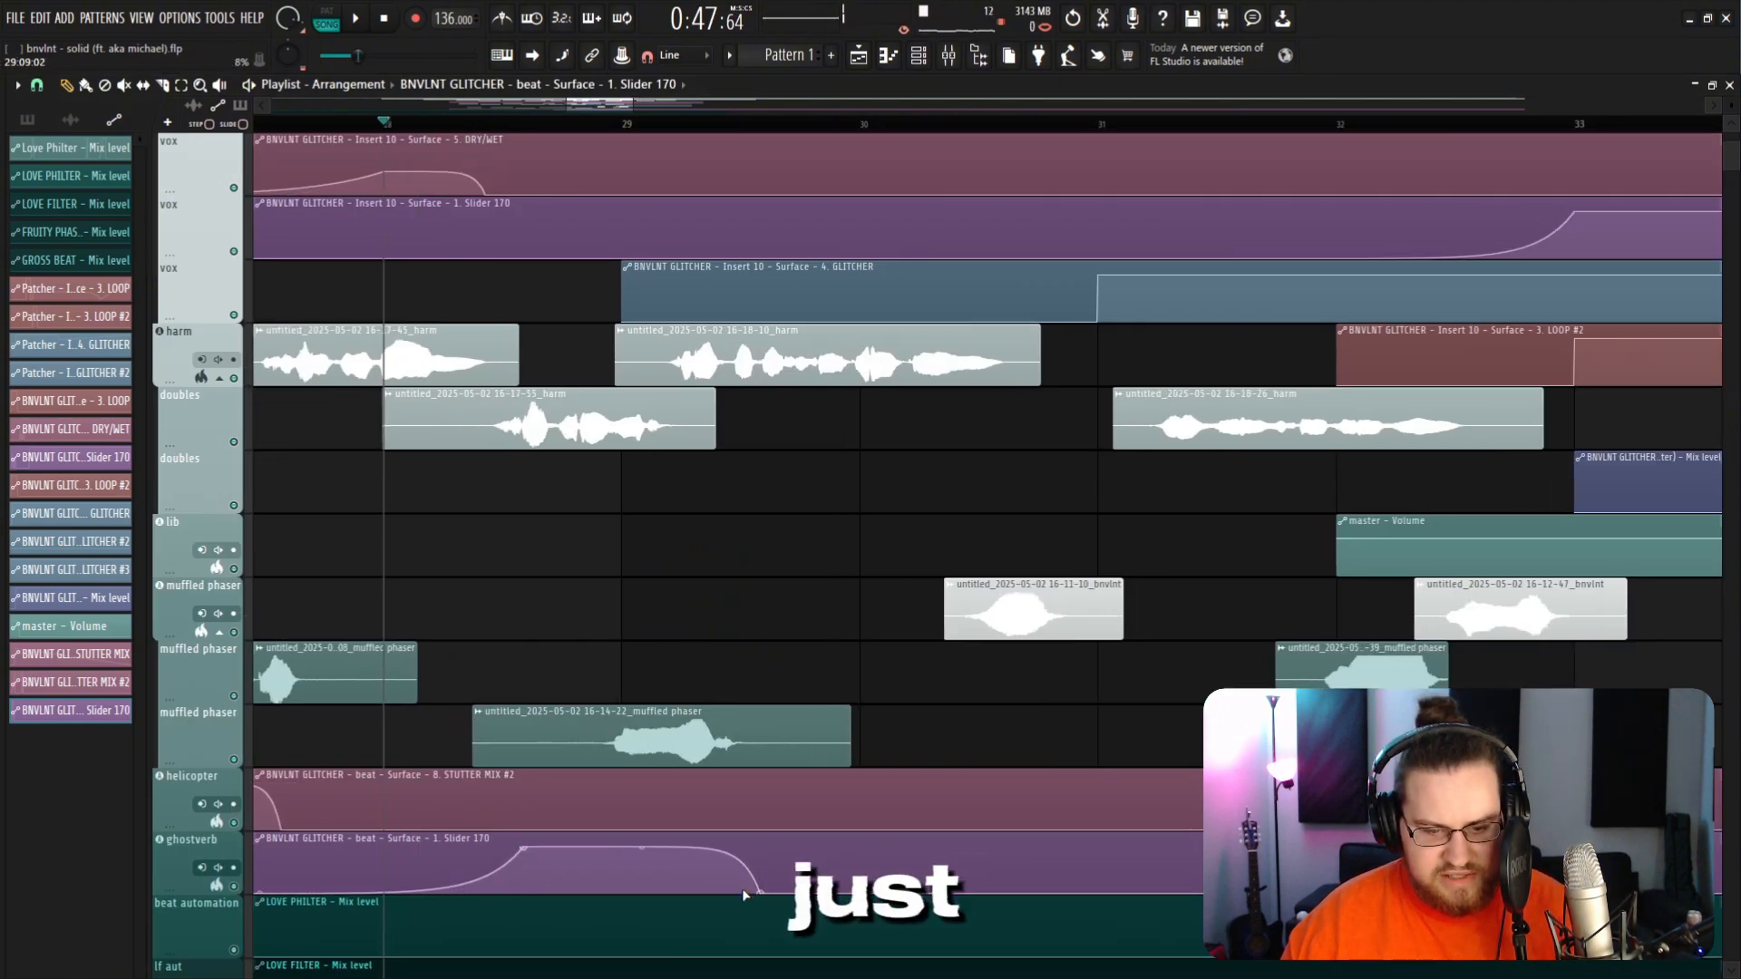
drag(762, 892, 625, 893)
key(space)
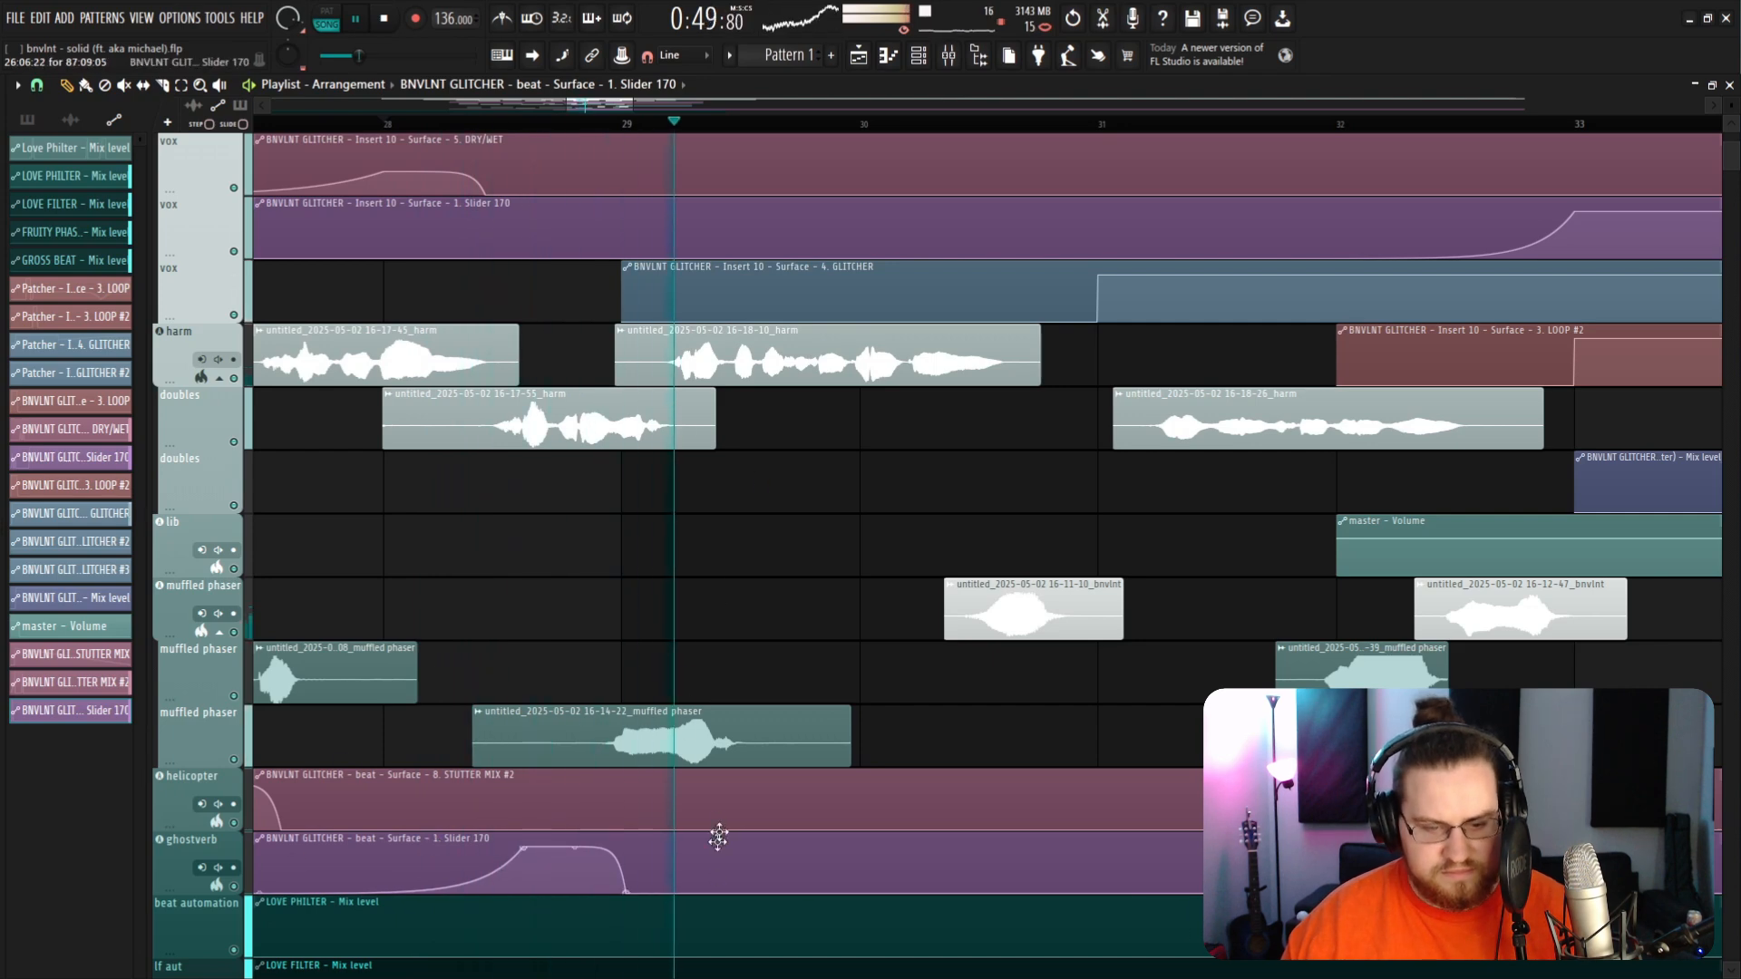
Step: Stop playback and zoom out the playlist to survey the whole arrangement and its automation clips
scroll(870, 532, down, 4)
key(space)
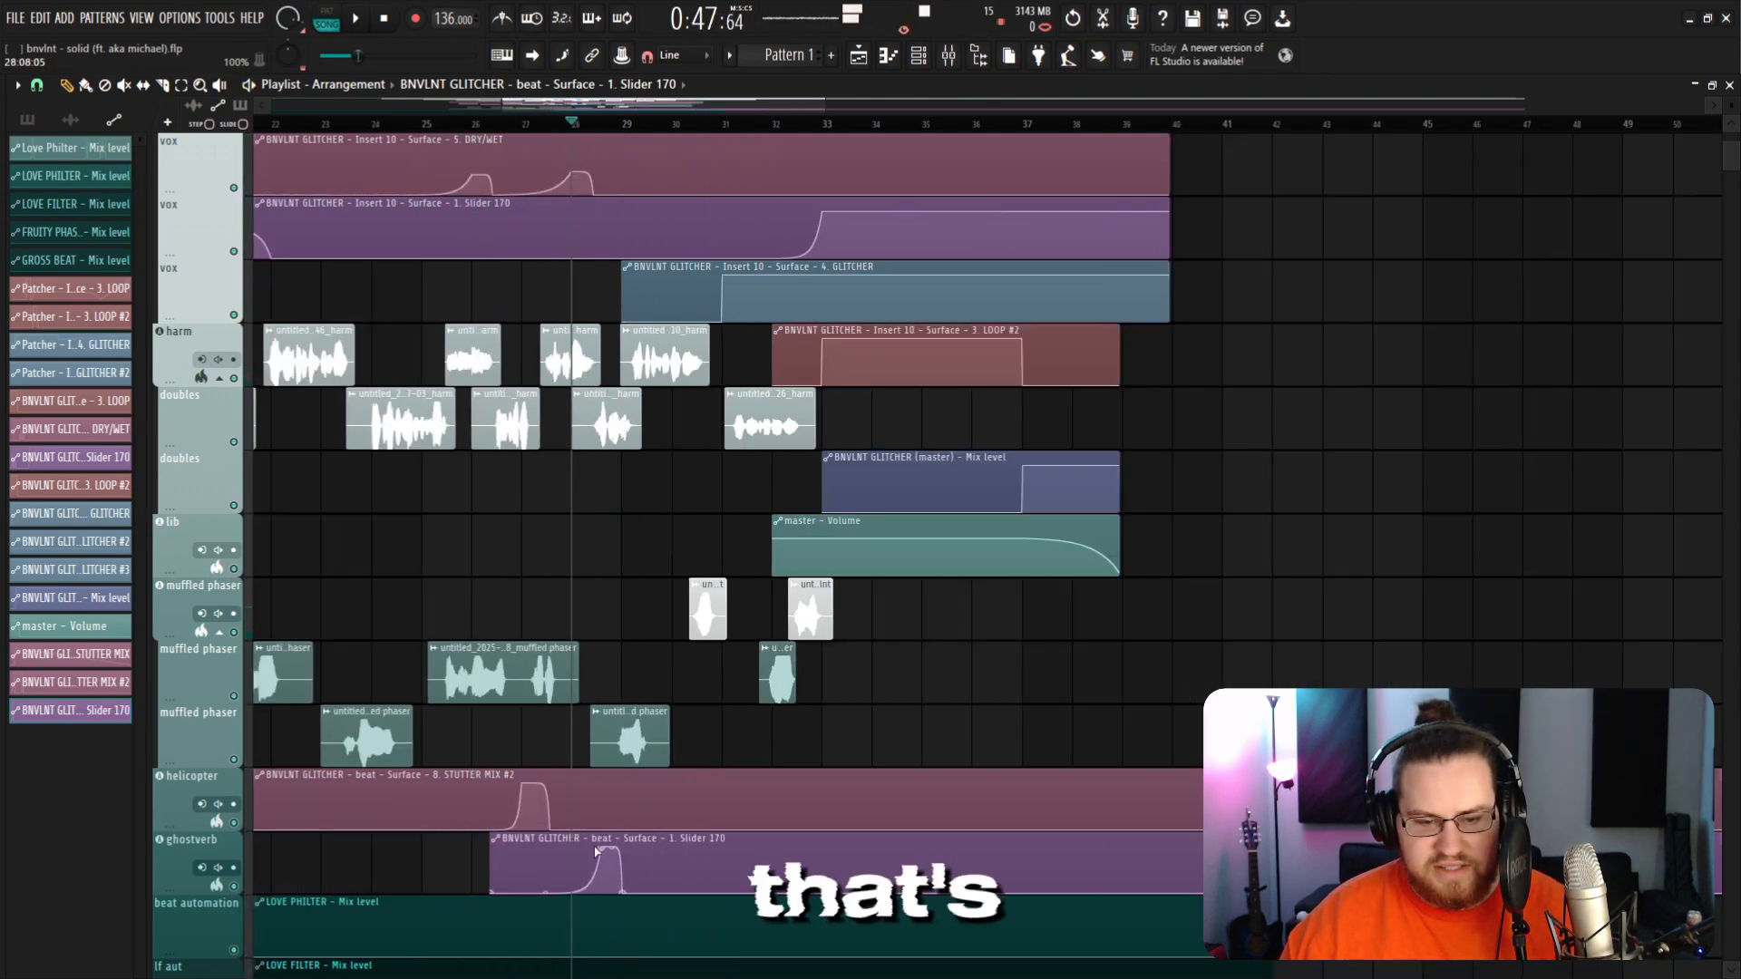
scroll(596, 852, down, 5)
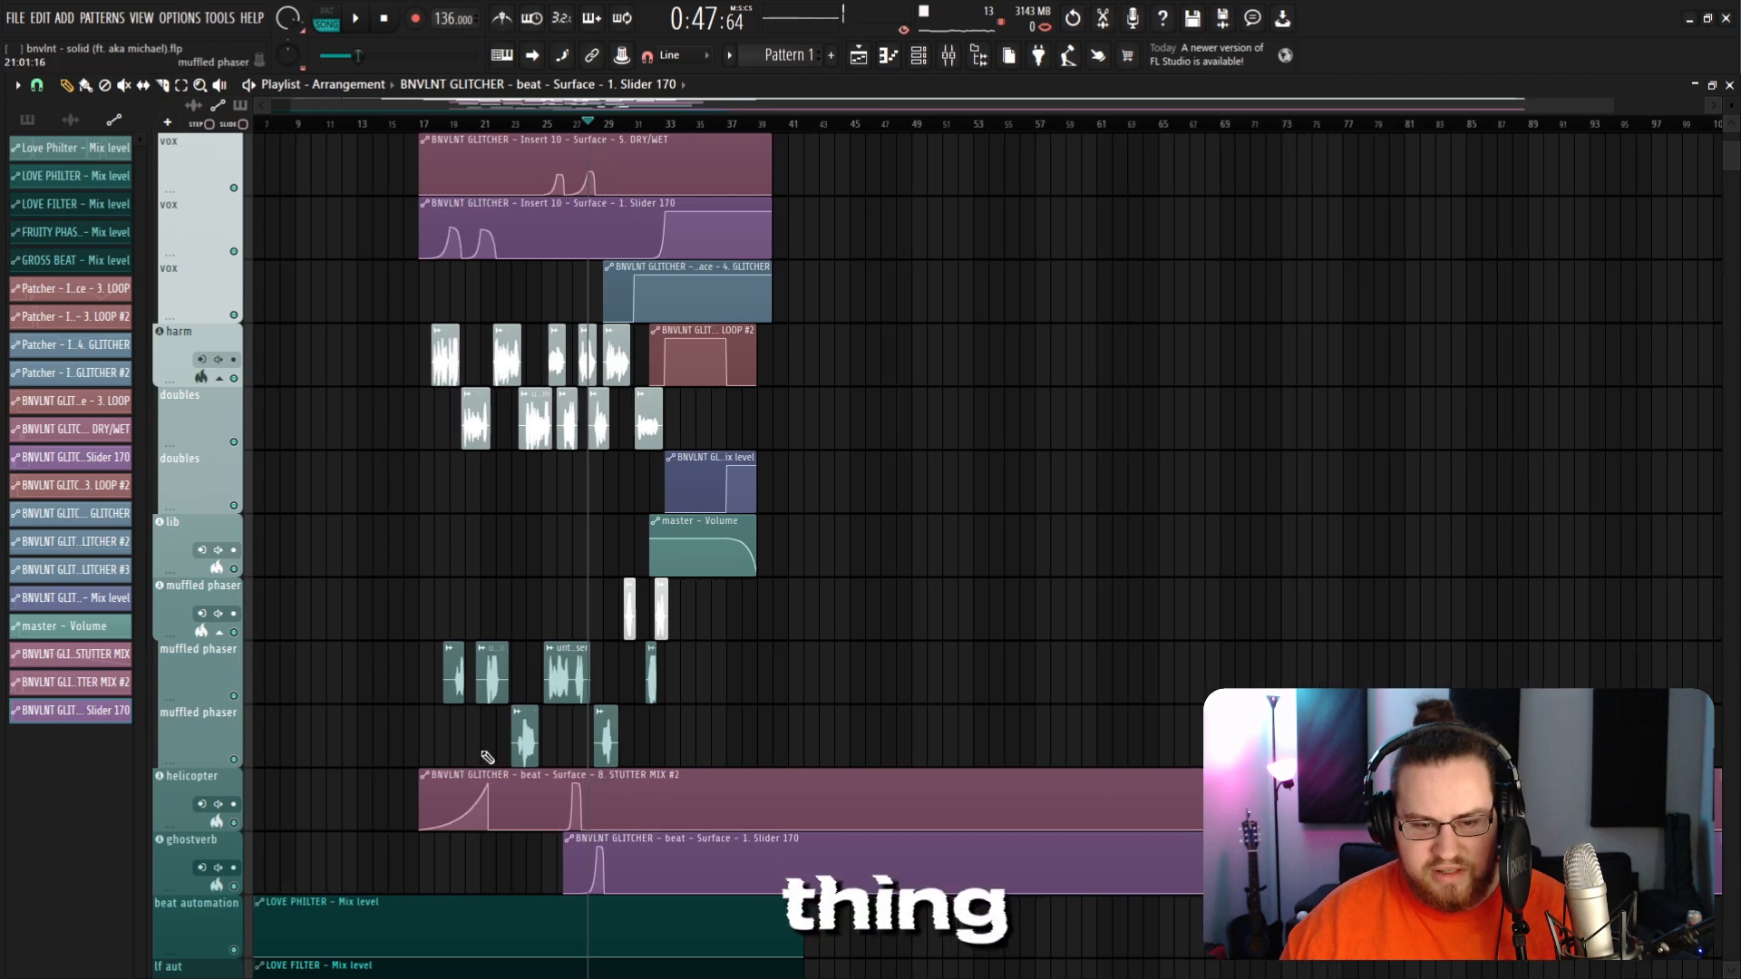
scroll(488, 757, down, 1)
drag(1180, 754, 1270, 861)
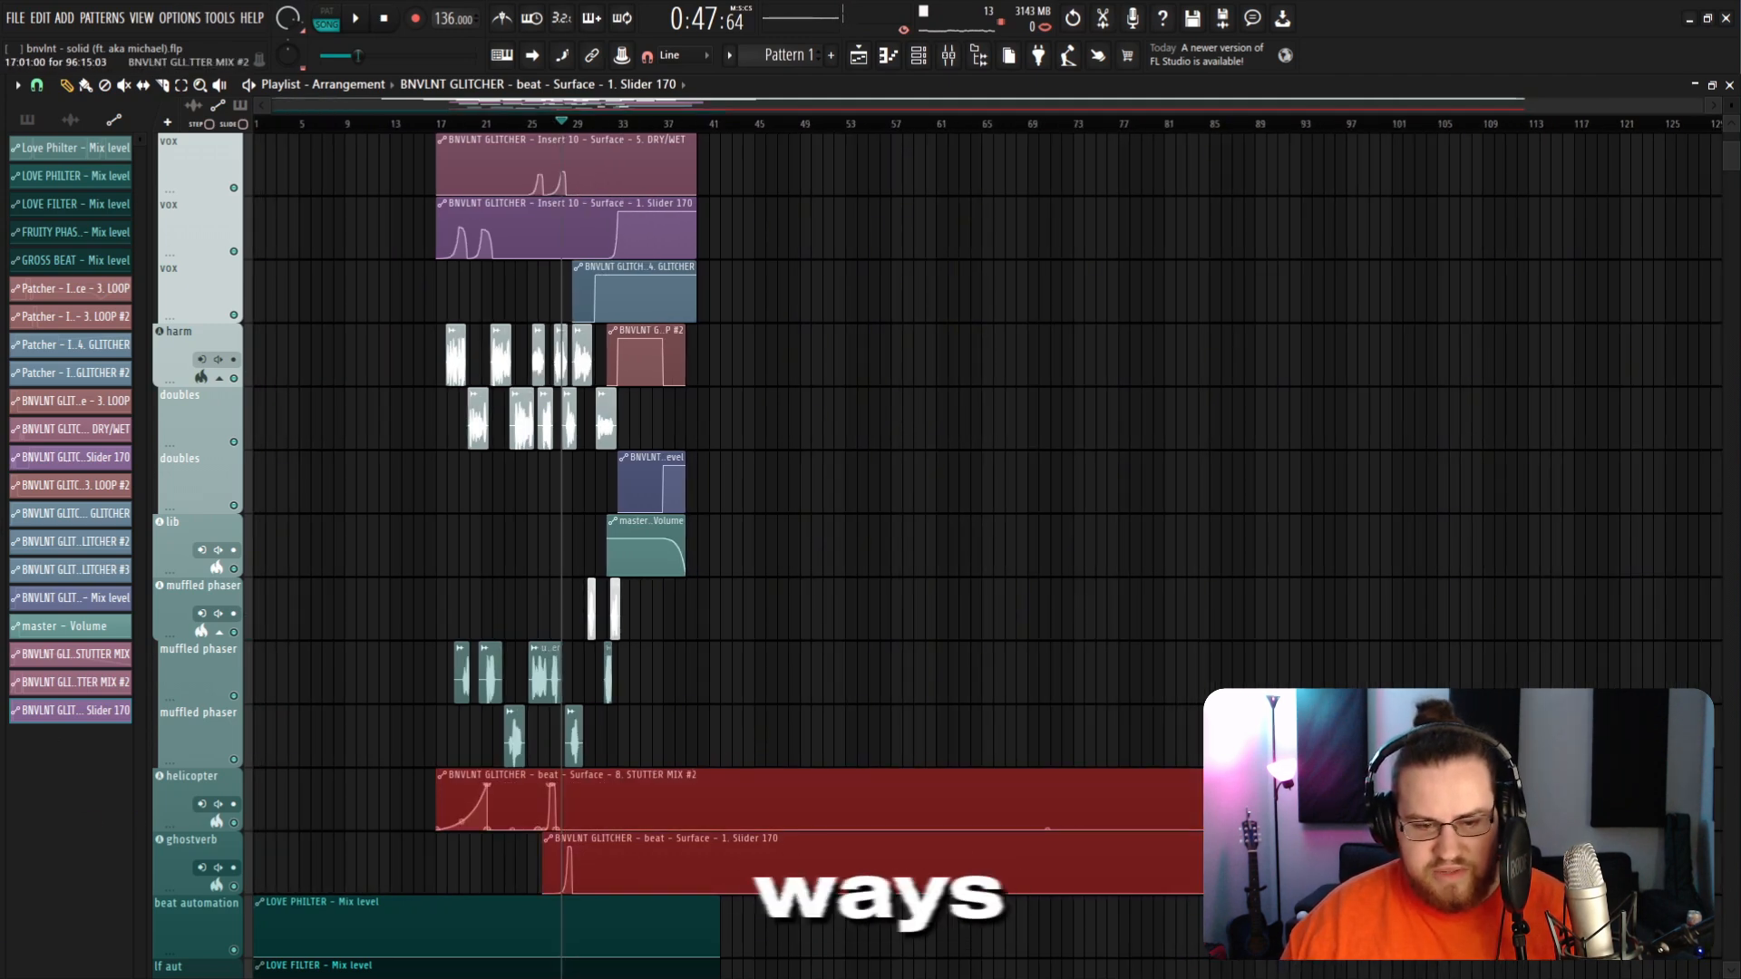
Step: Open the mixer, inspect the GLITCHER plugins on the beat insert and Insert 11, and toggle Insert 11's REVERB button
scroll(726, 753, up, 5)
key(F9)
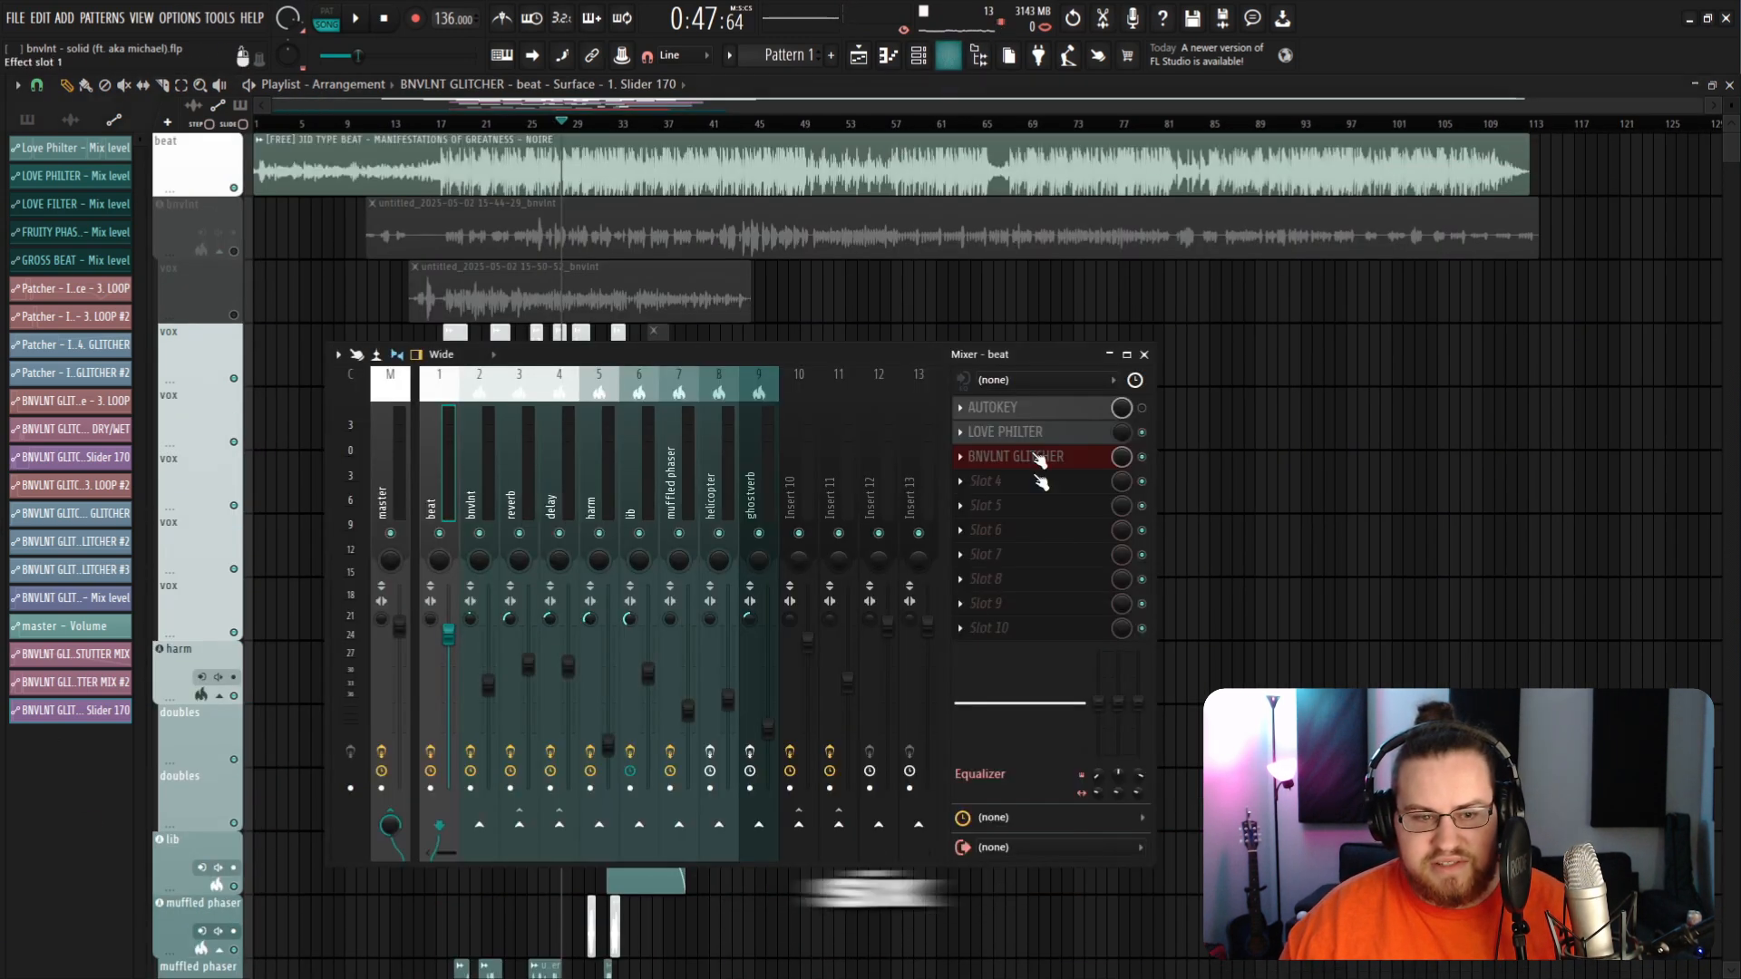
click(1038, 457)
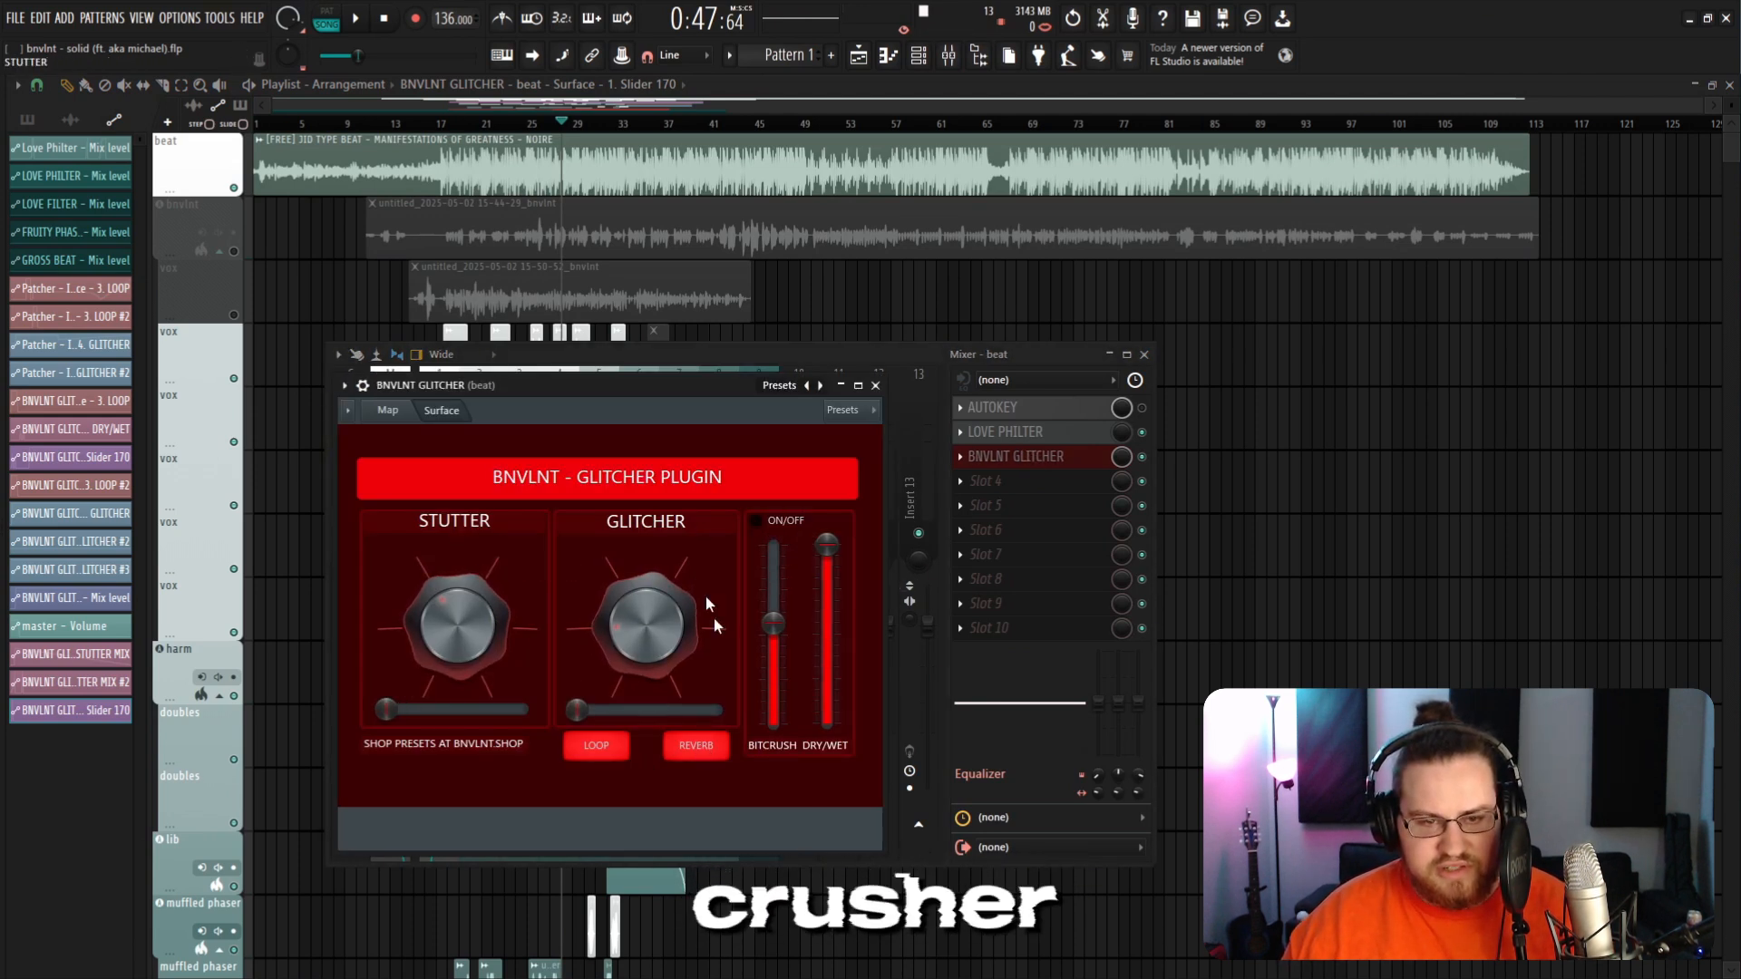
click(877, 385)
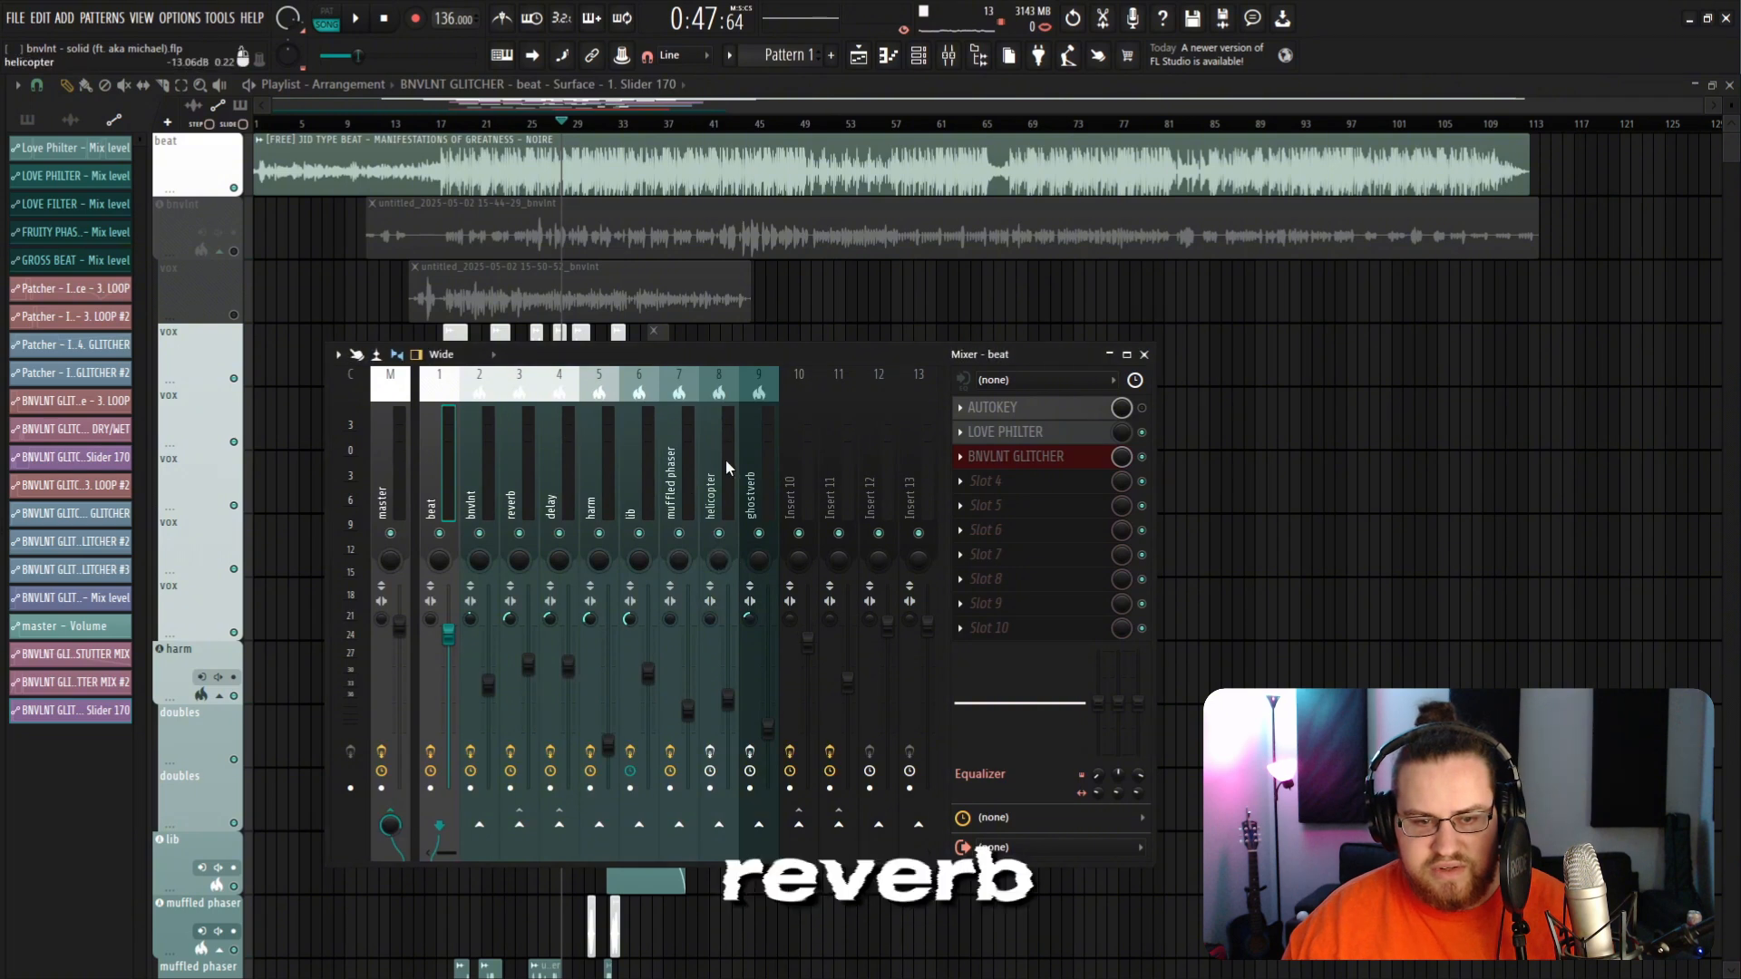
click(685, 482)
click(858, 519)
click(1042, 432)
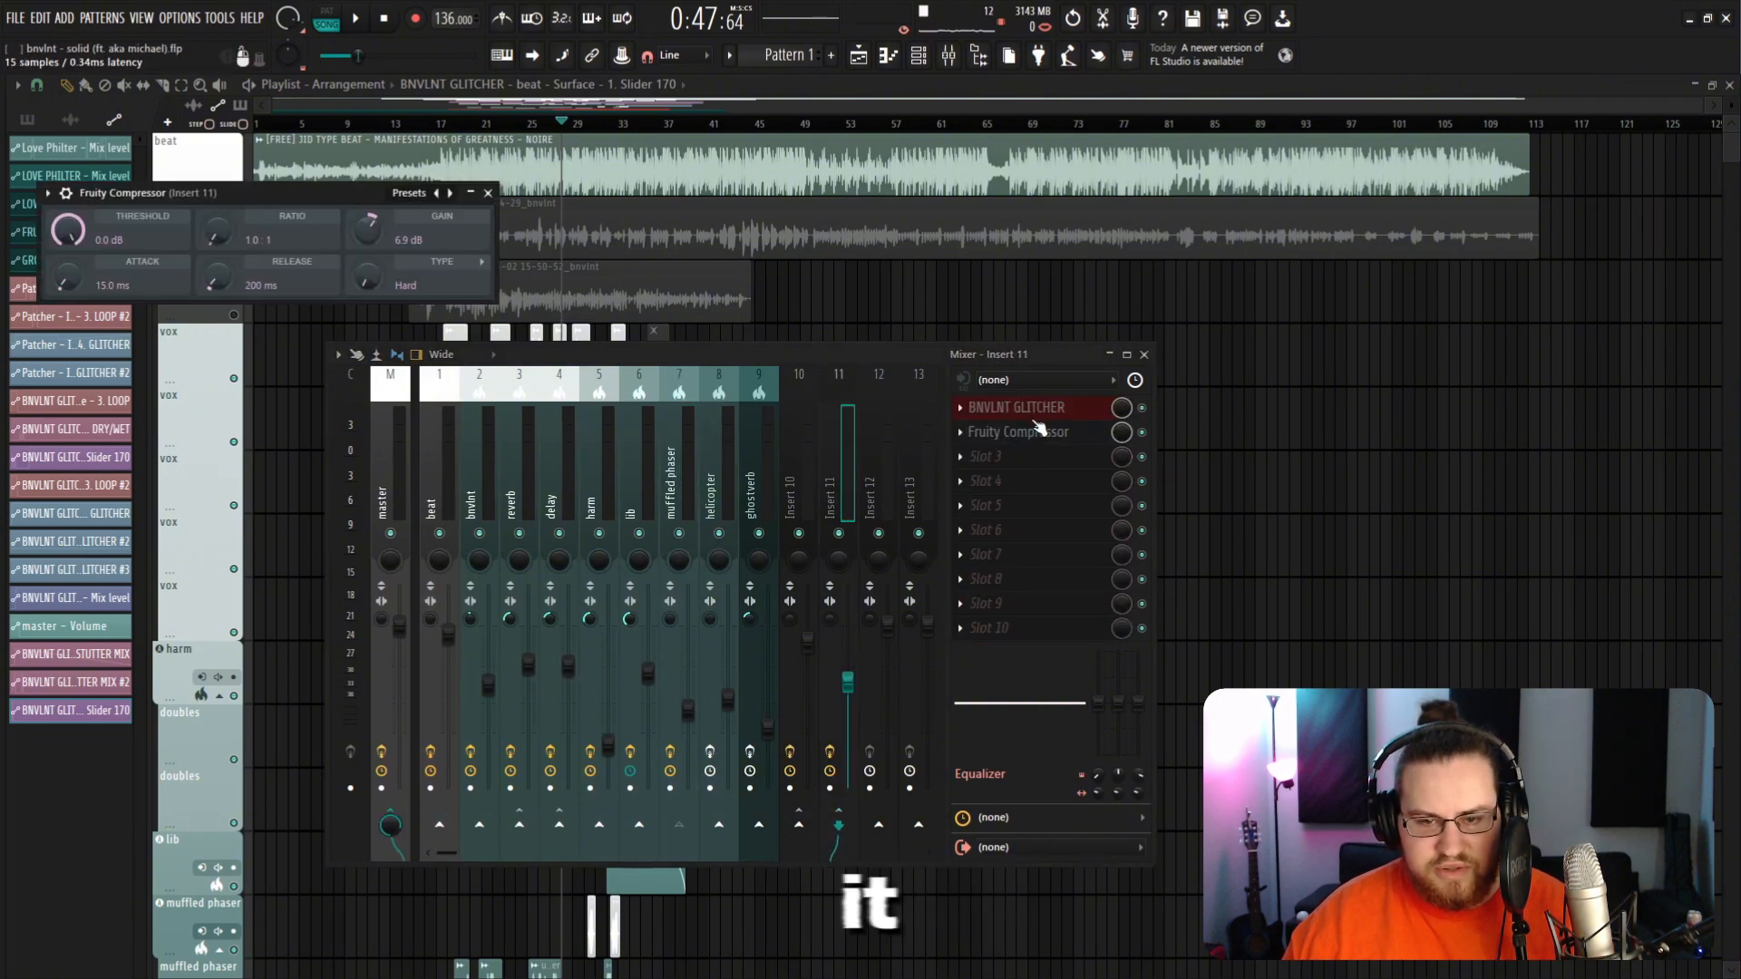
click(1043, 410)
key(F12)
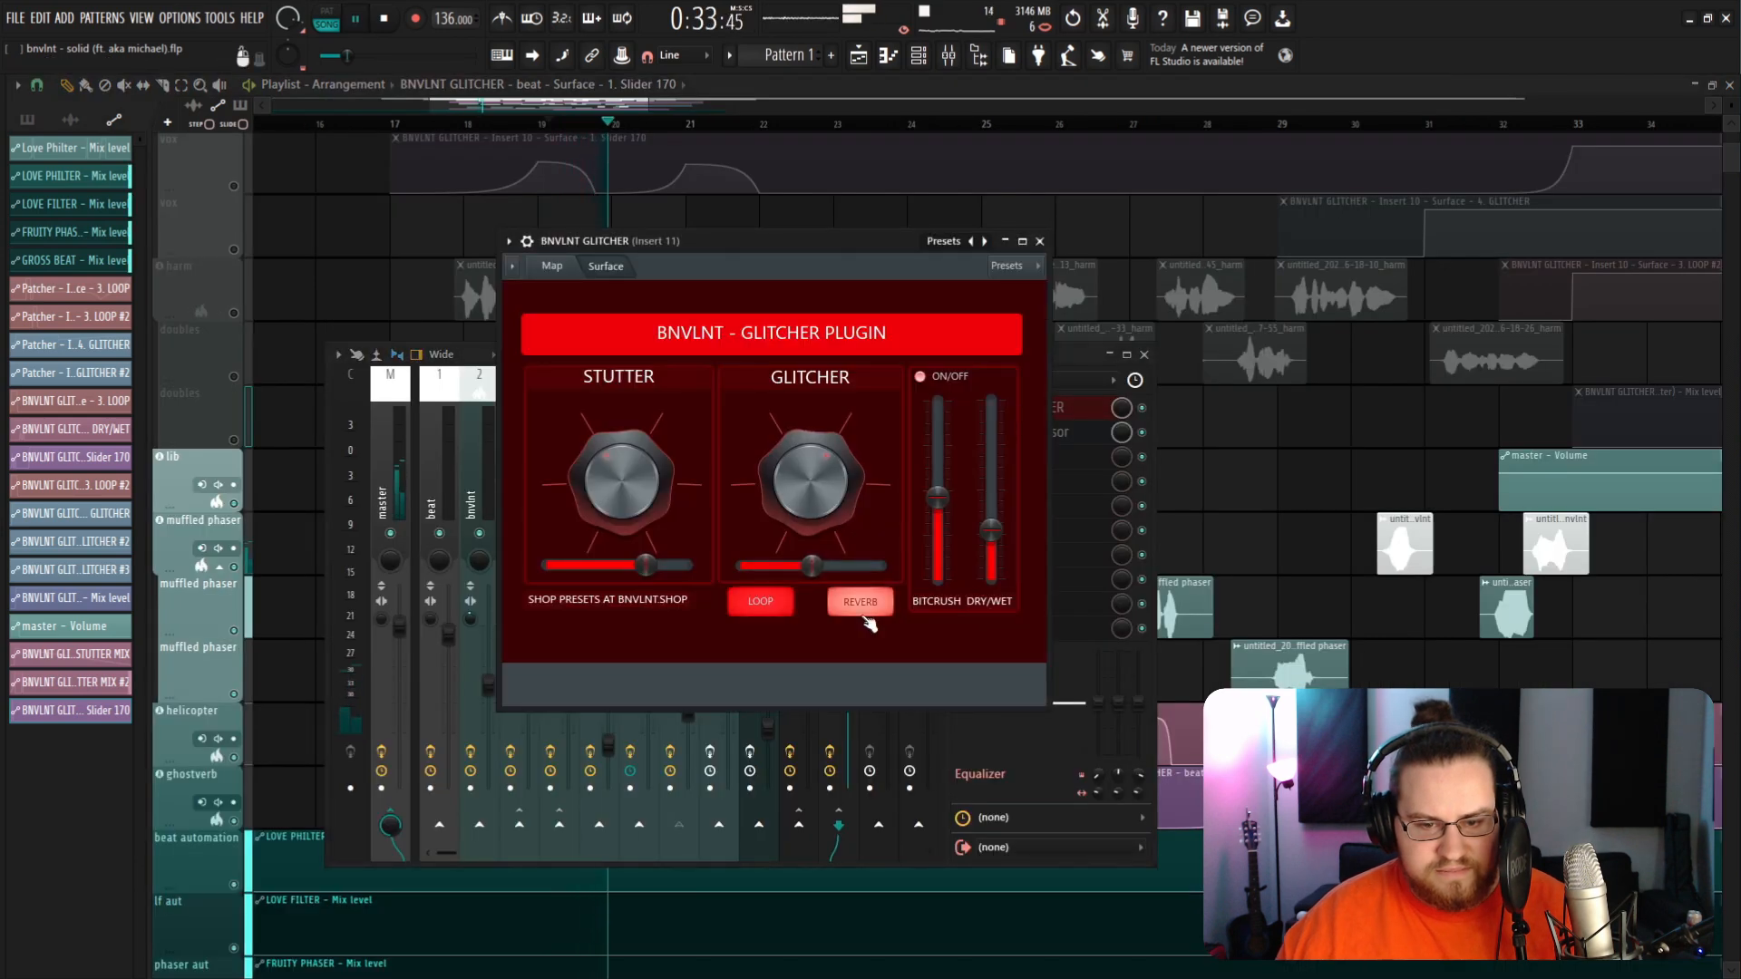
click(863, 615)
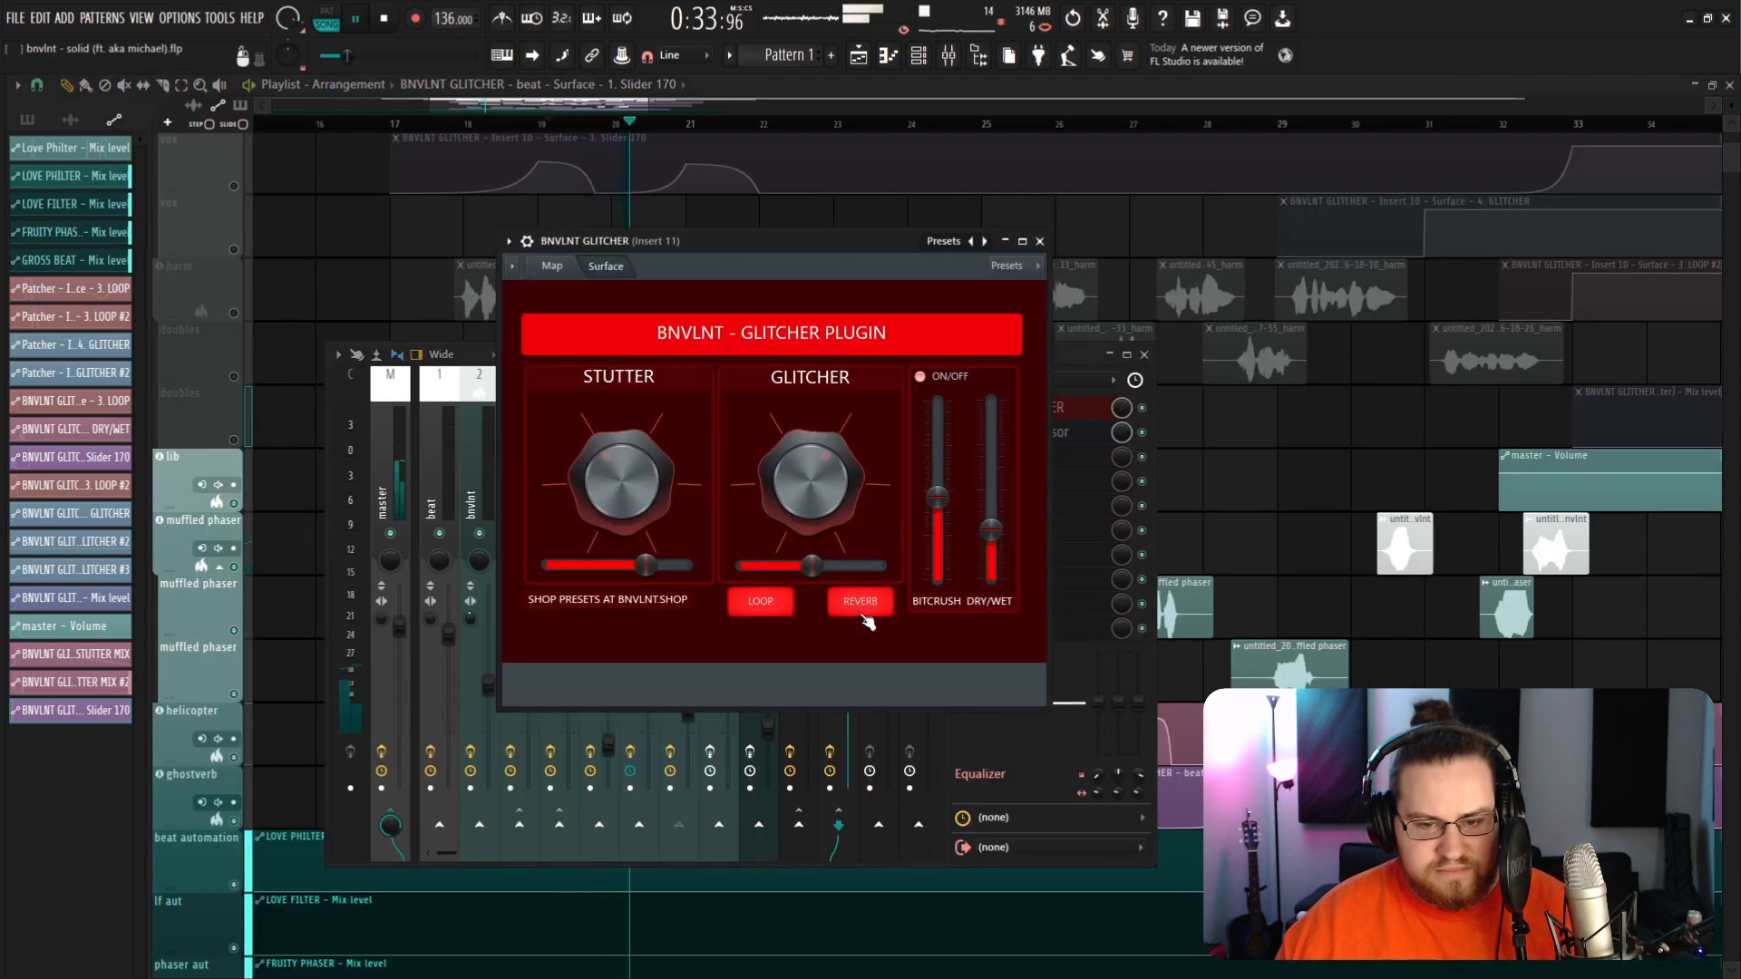
click(864, 617)
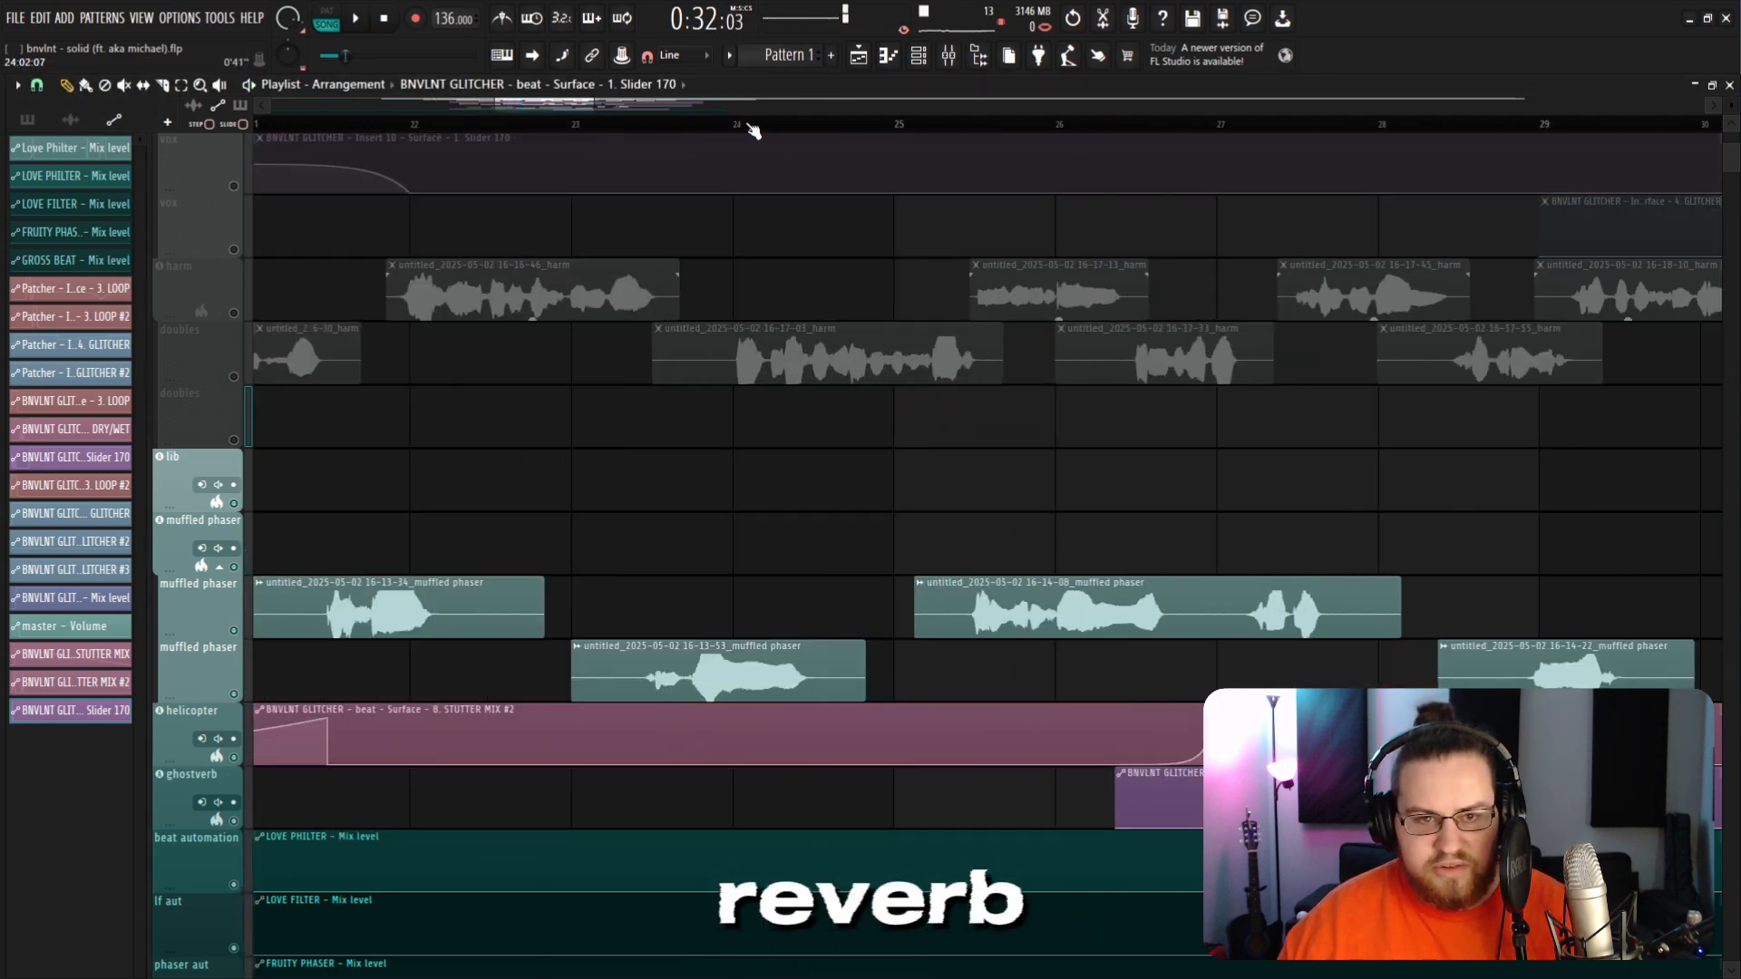
Step: Move the playhead to around bar 25 and reopen Insert 11's GLITCHER plugin window from the mixer
drag(1004, 147, 953, 133)
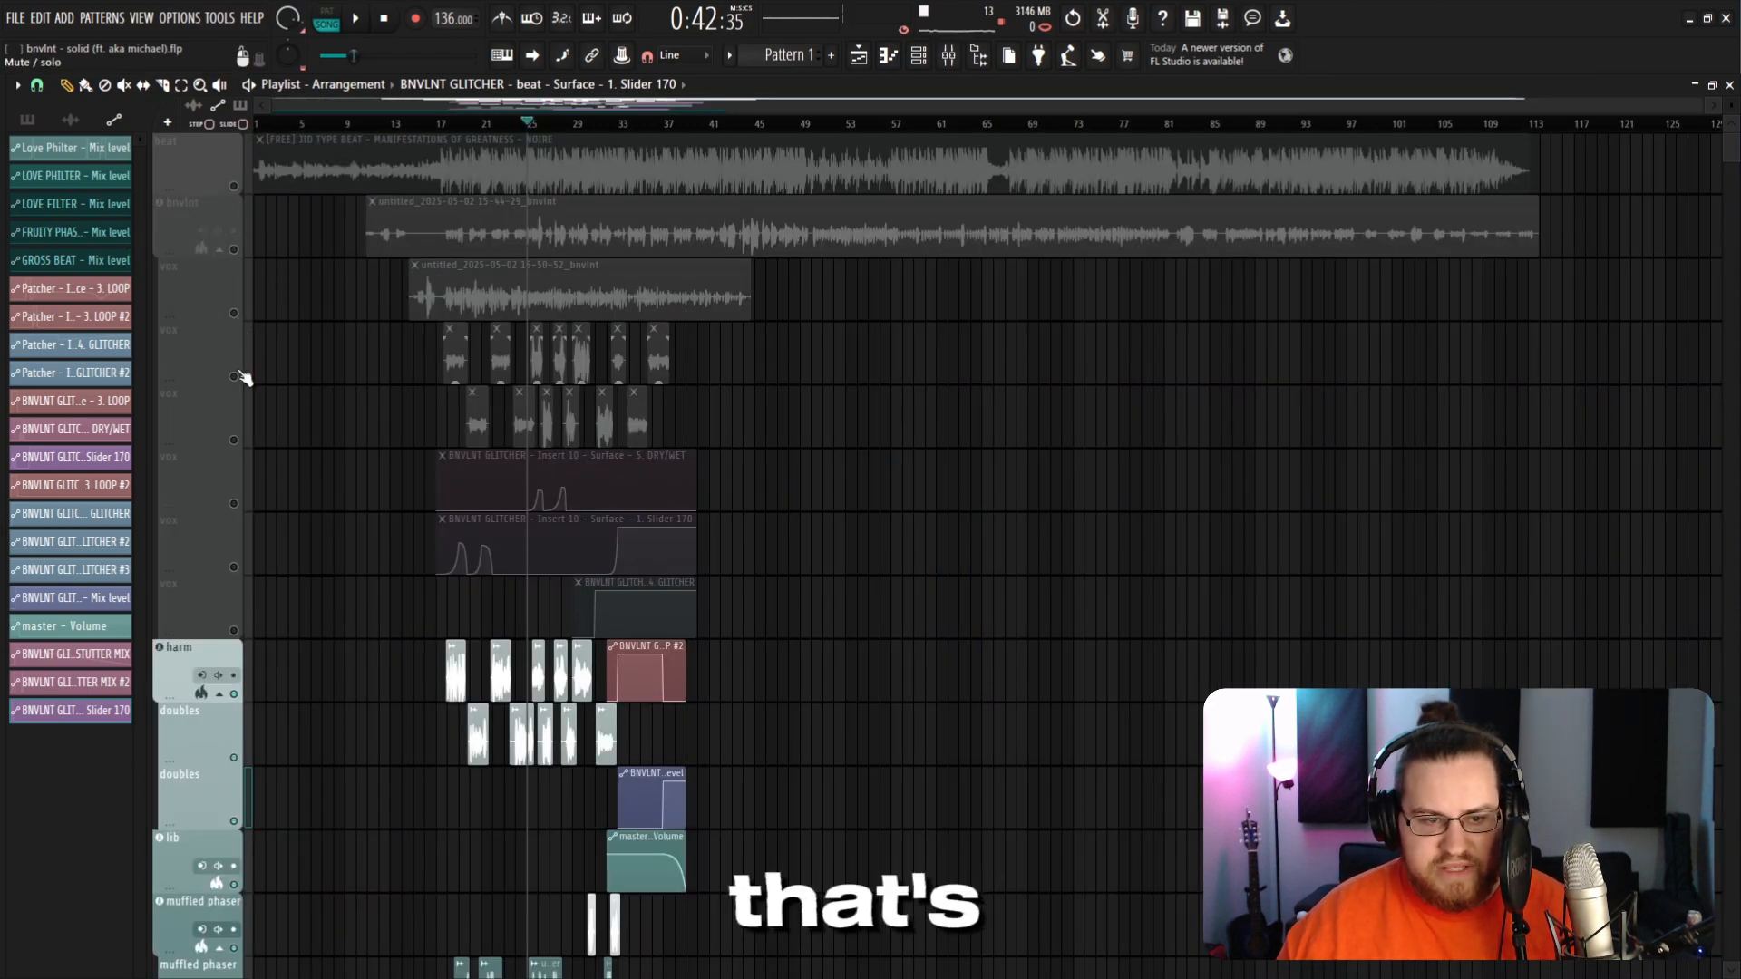
drag(245, 377, 236, 630)
click(949, 58)
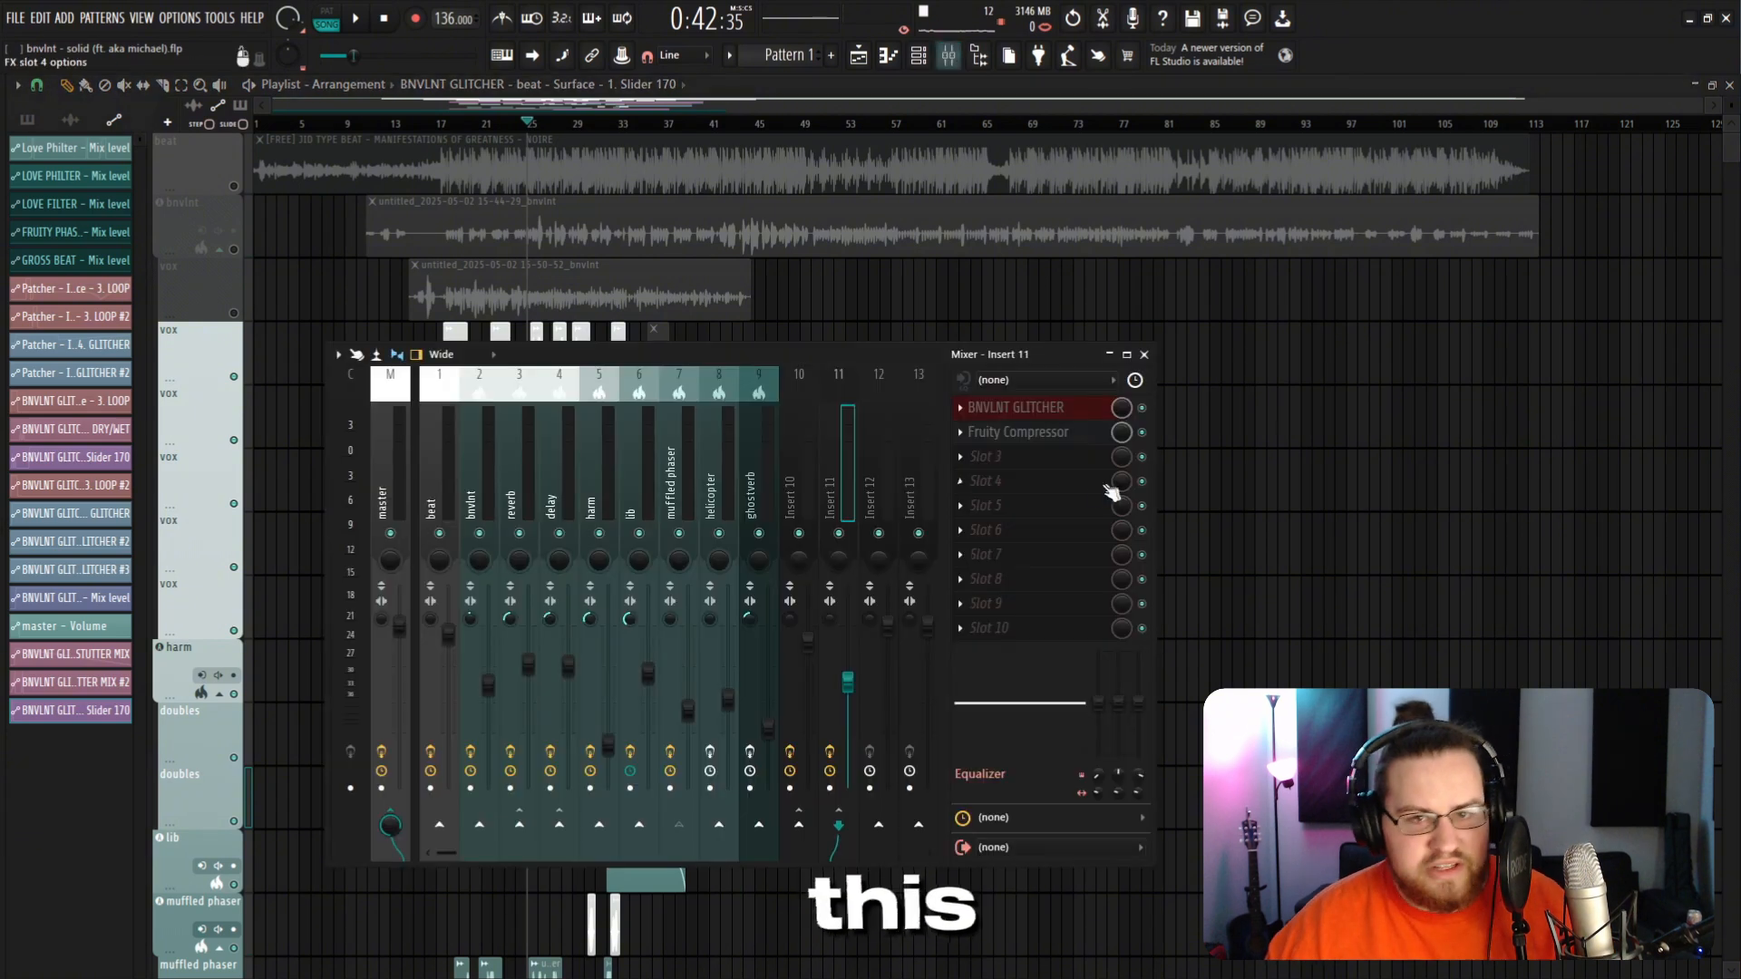
click(1053, 422)
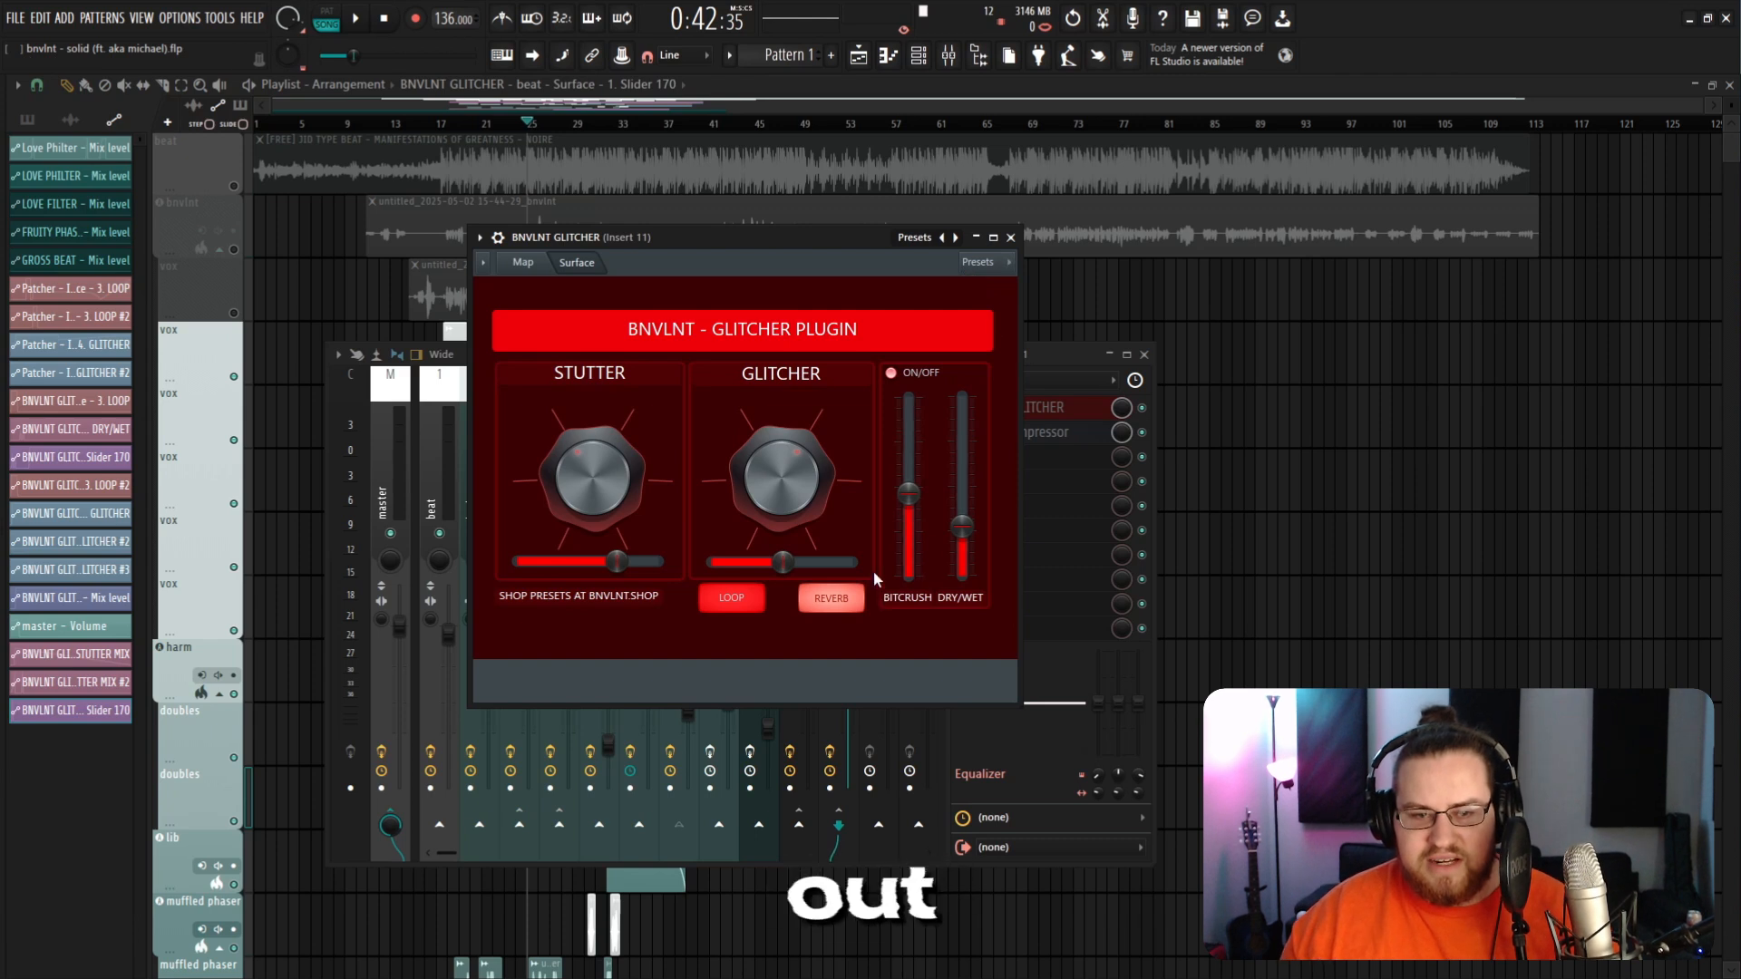
drag(782, 701, 787, 672)
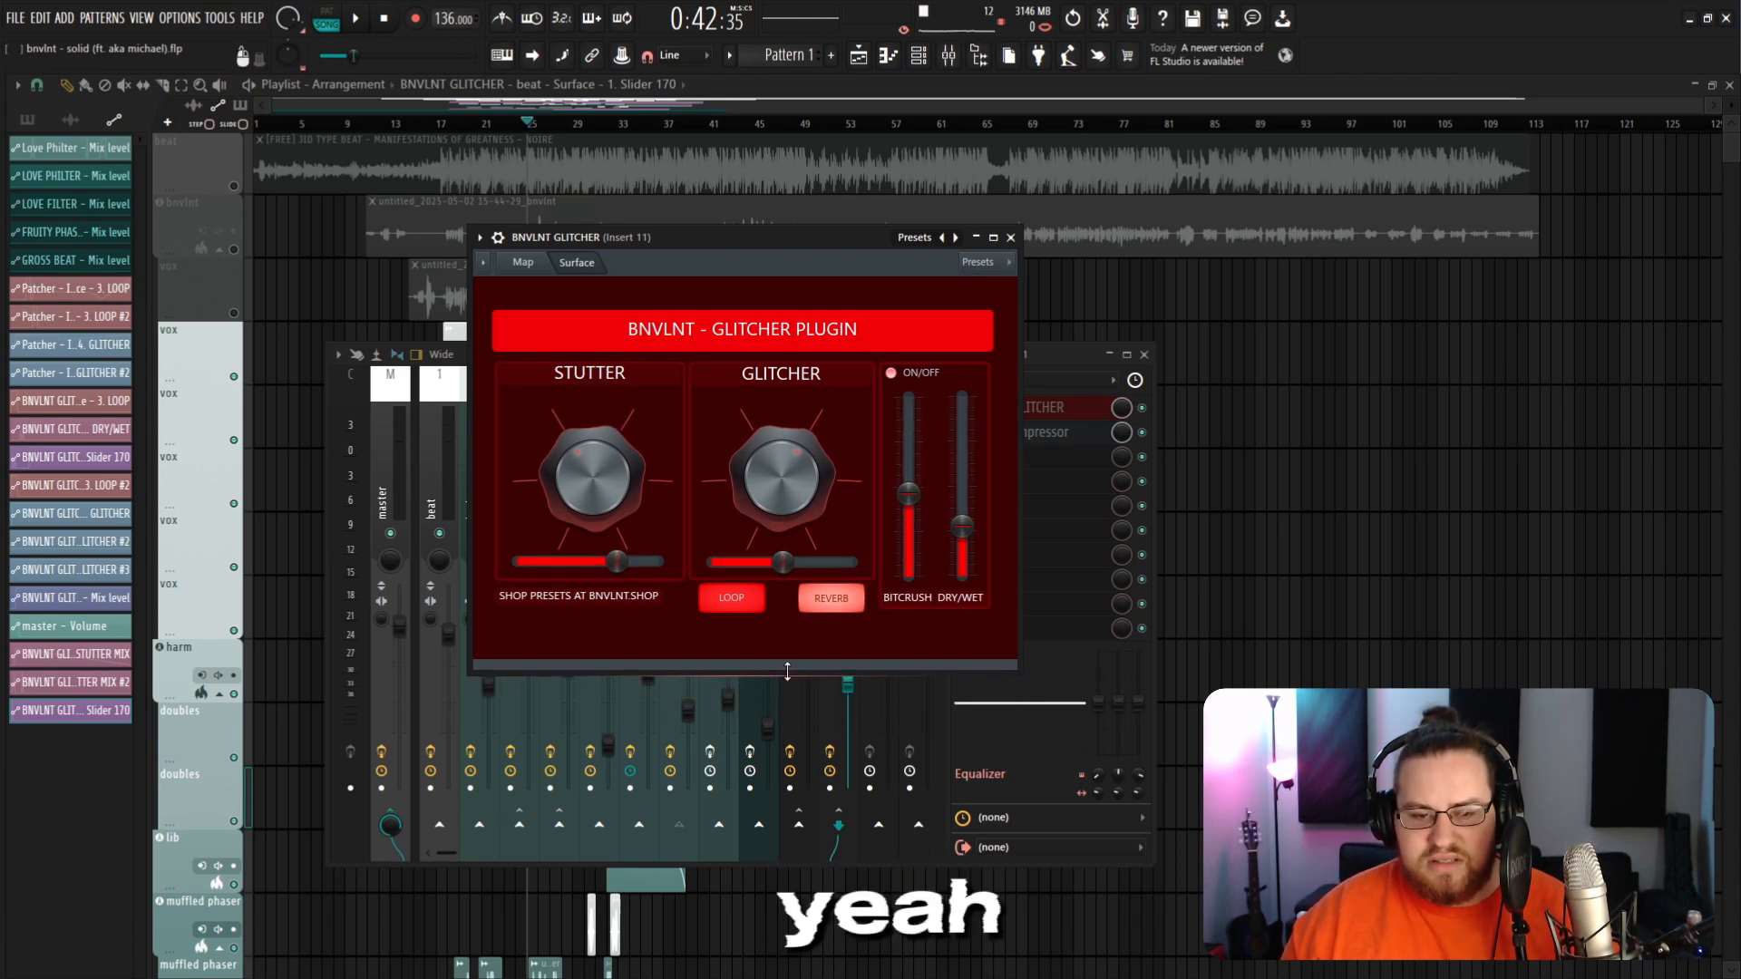